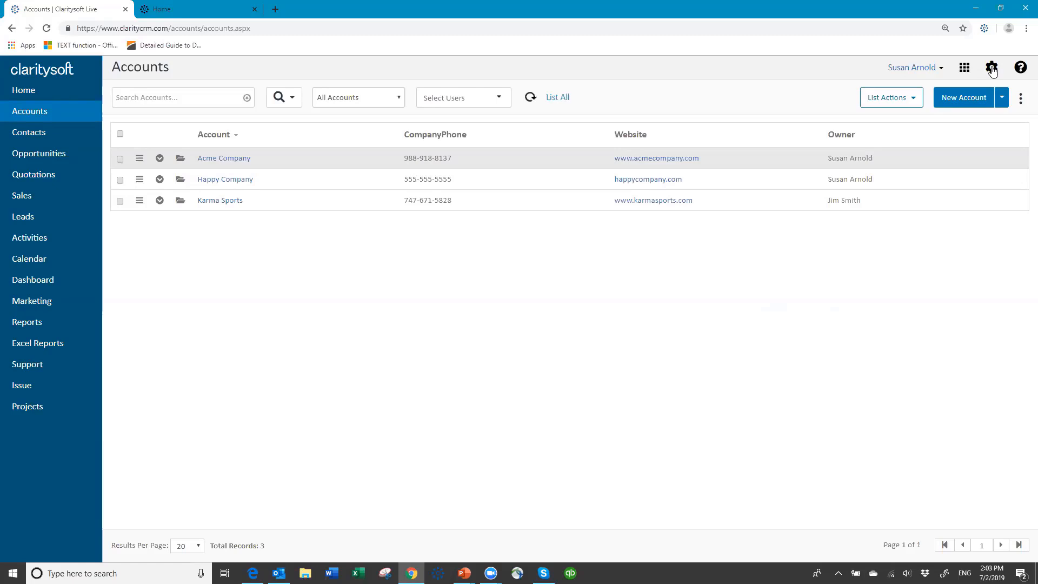
# - Glance at the user account menu, then open the Settings area with the gear icon
pyautogui.click(942, 70)
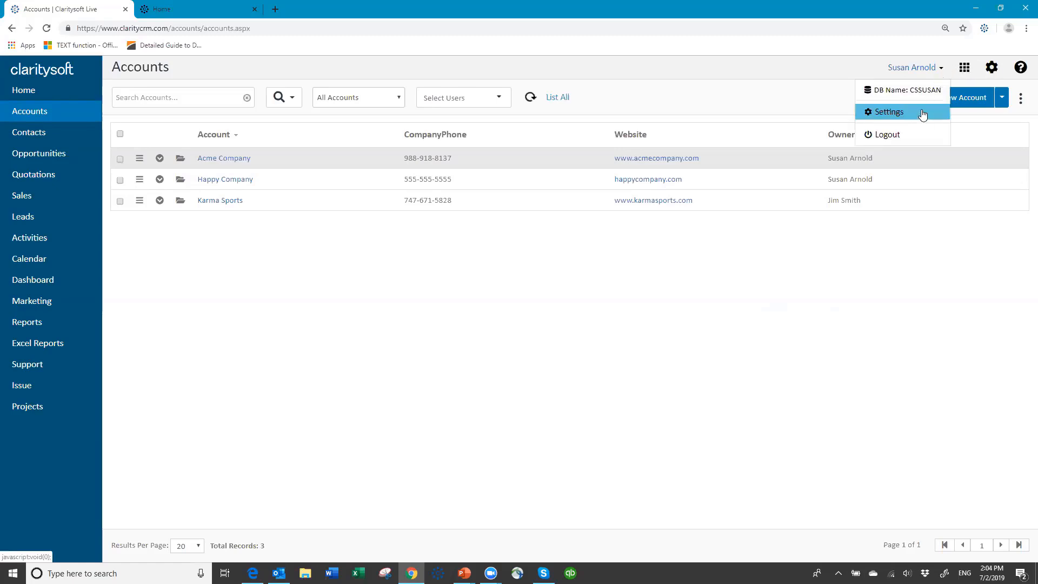
pyautogui.click(918, 69)
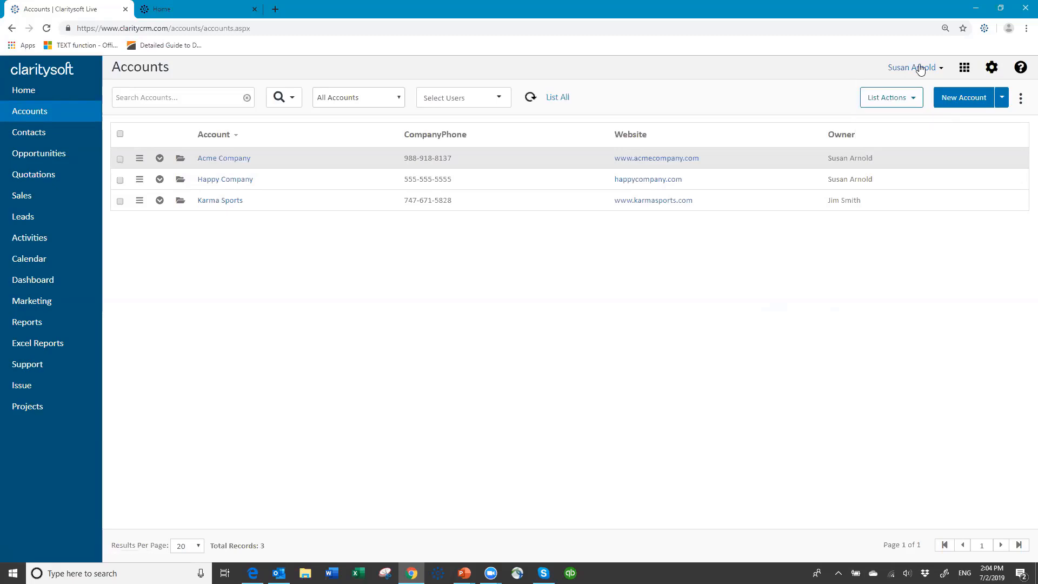
pyautogui.click(993, 74)
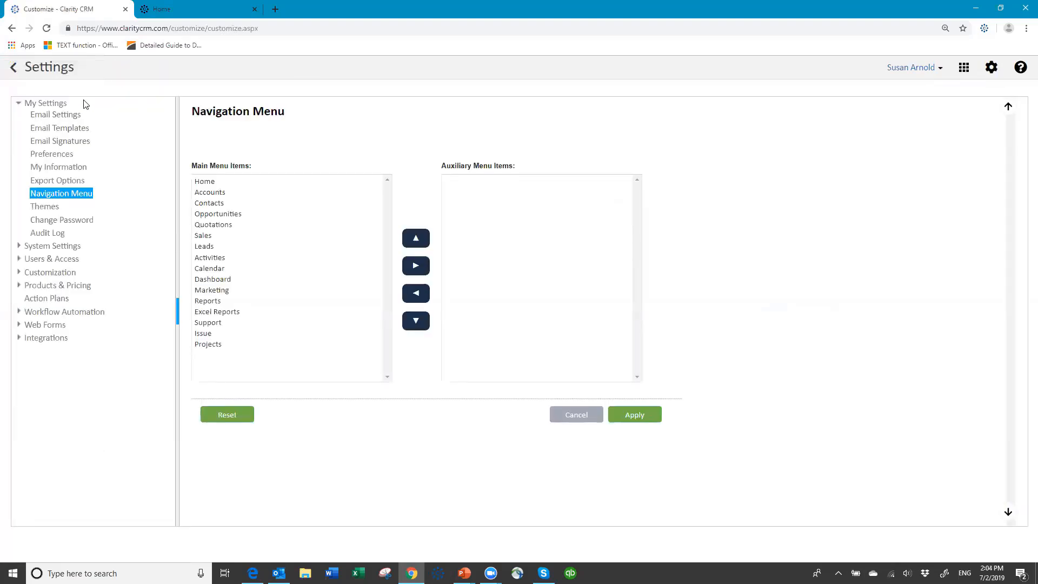
# - Look at My Settings > Email Settings, then open the Preferences page
pyautogui.click(59, 106)
pyautogui.click(56, 115)
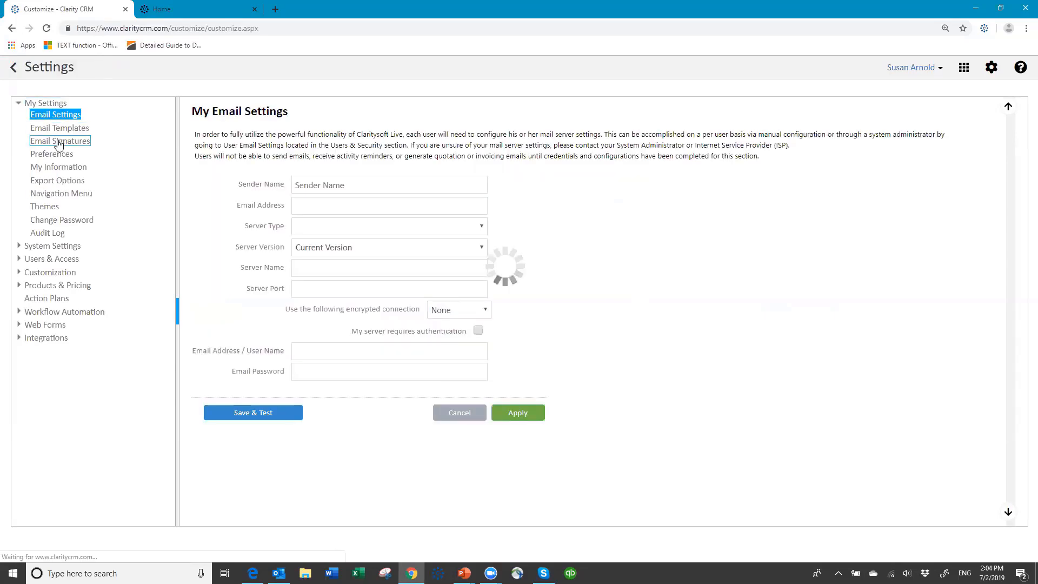
pyautogui.click(63, 155)
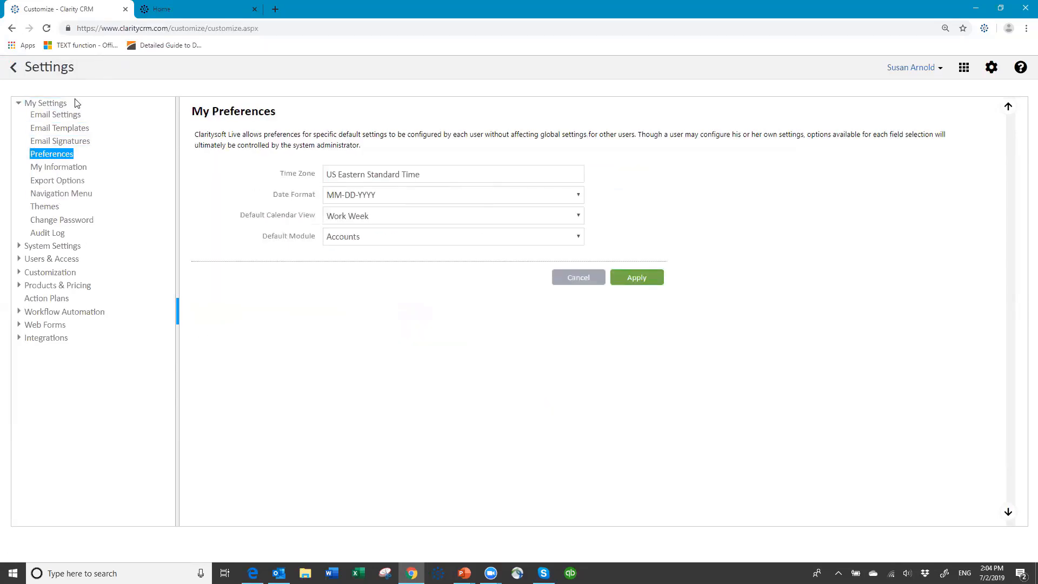
# - Collapse and re-expand the My Settings group in the settings tree
pyautogui.click(34, 105)
pyautogui.click(19, 104)
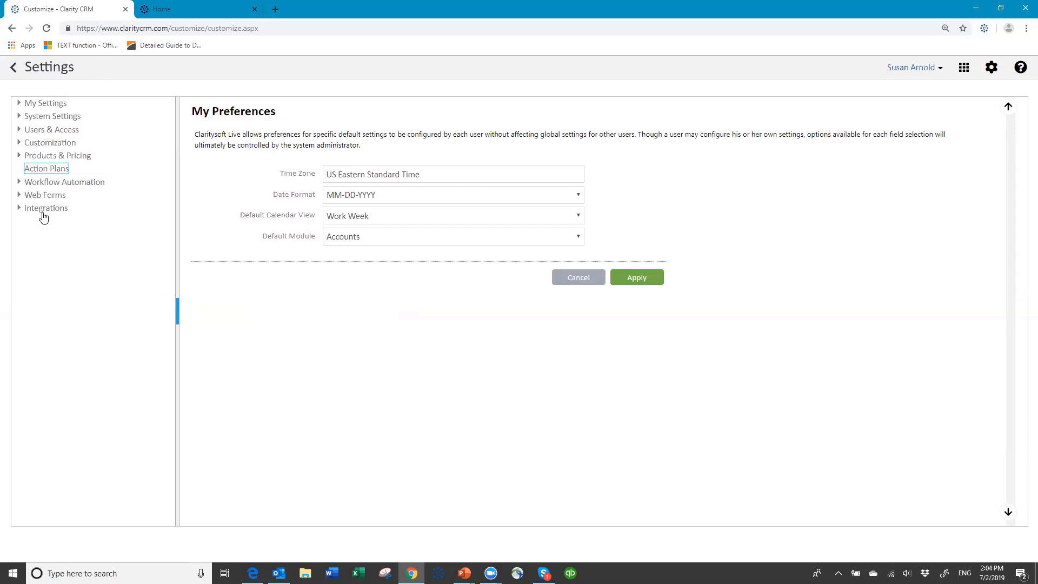
pyautogui.click(18, 104)
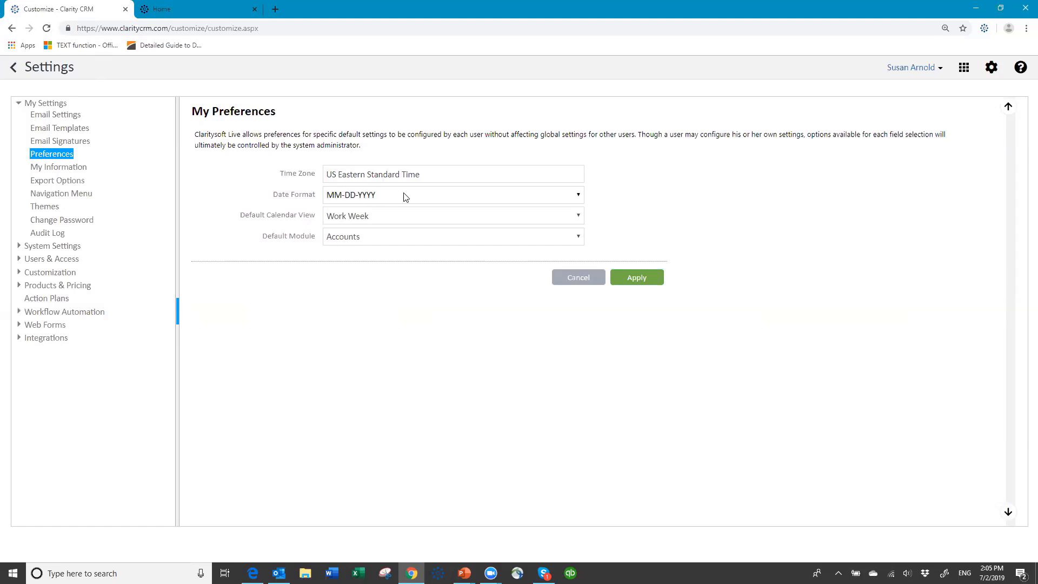
pyautogui.click(578, 197)
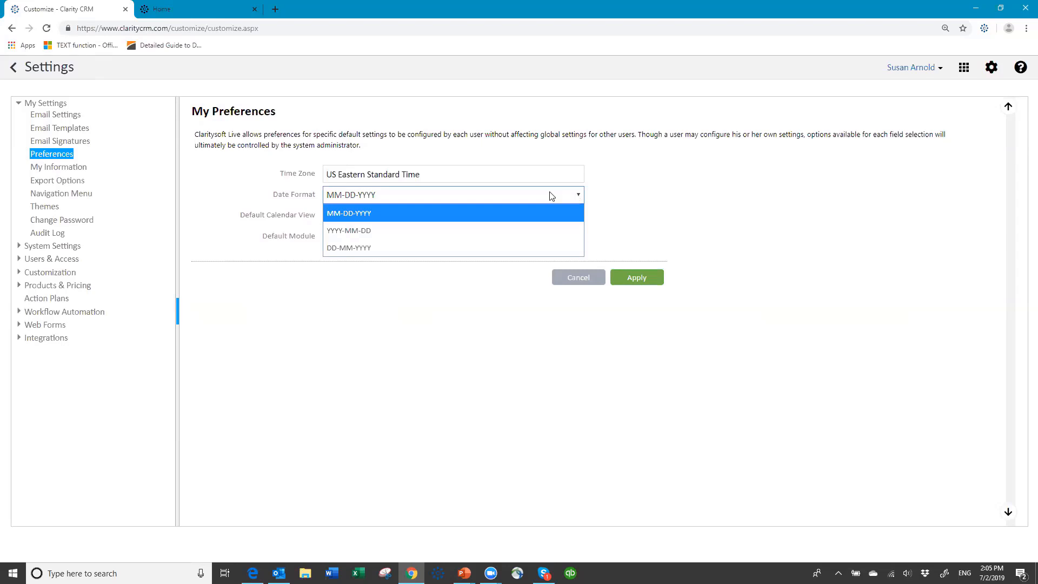
pyautogui.click(416, 196)
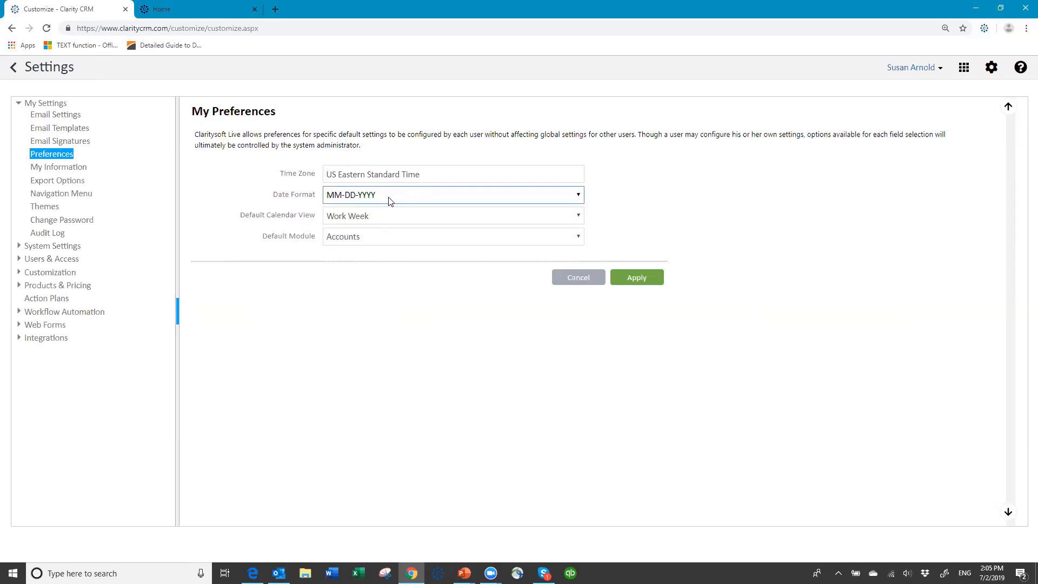
pyautogui.click(577, 196)
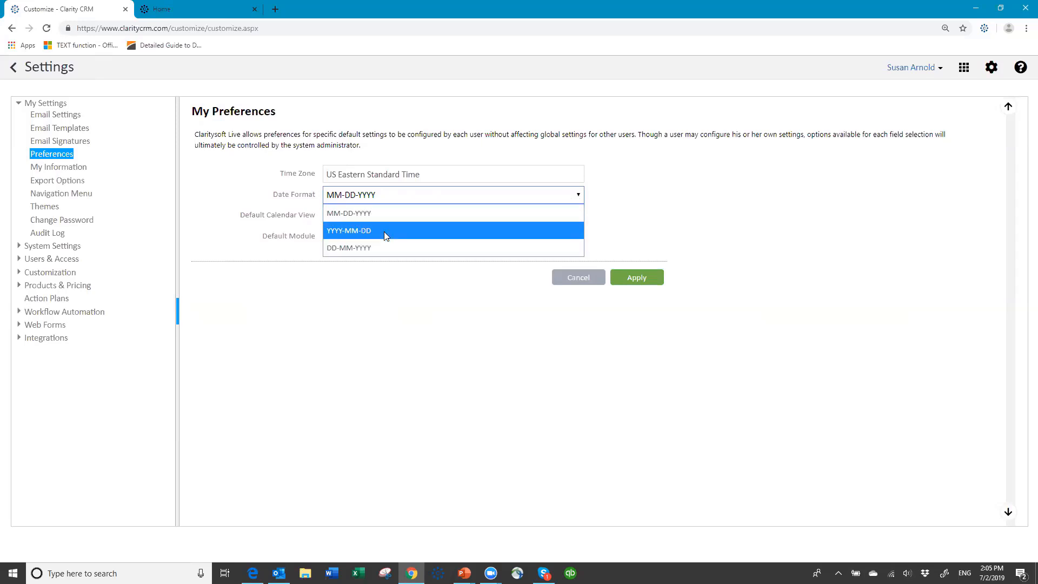
pyautogui.click(384, 194)
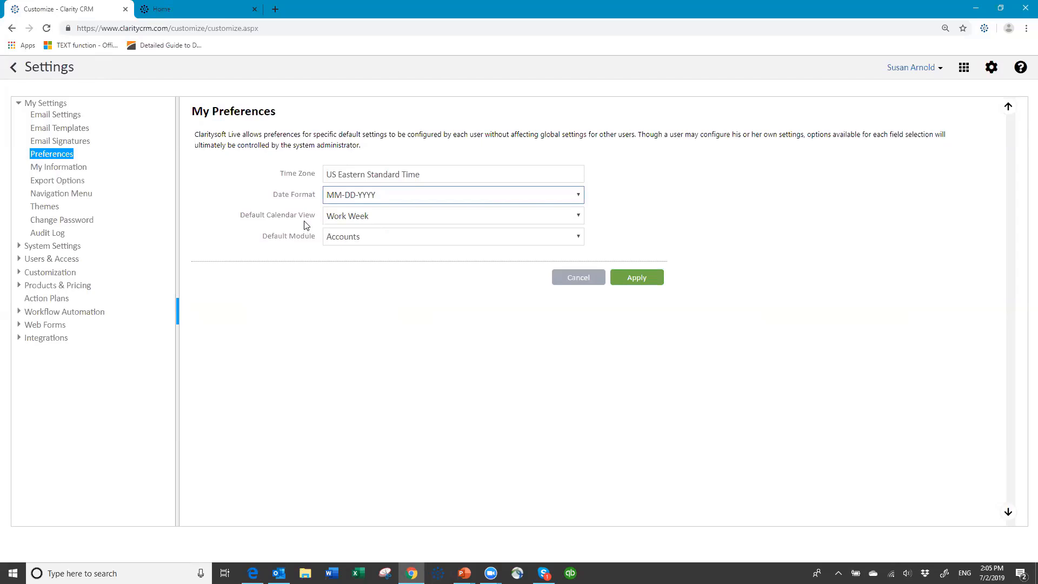
pyautogui.click(577, 220)
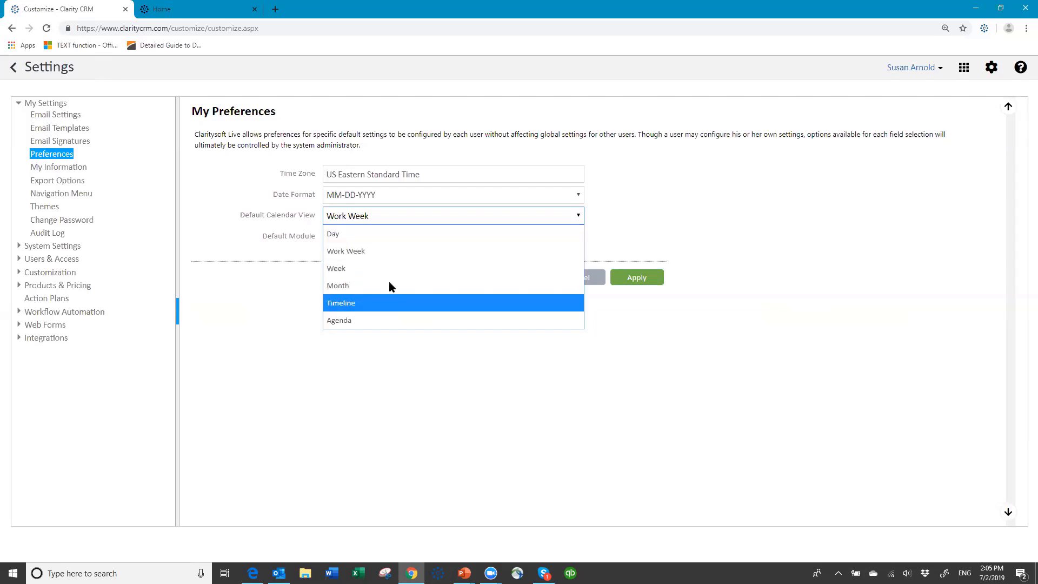
pyautogui.click(384, 252)
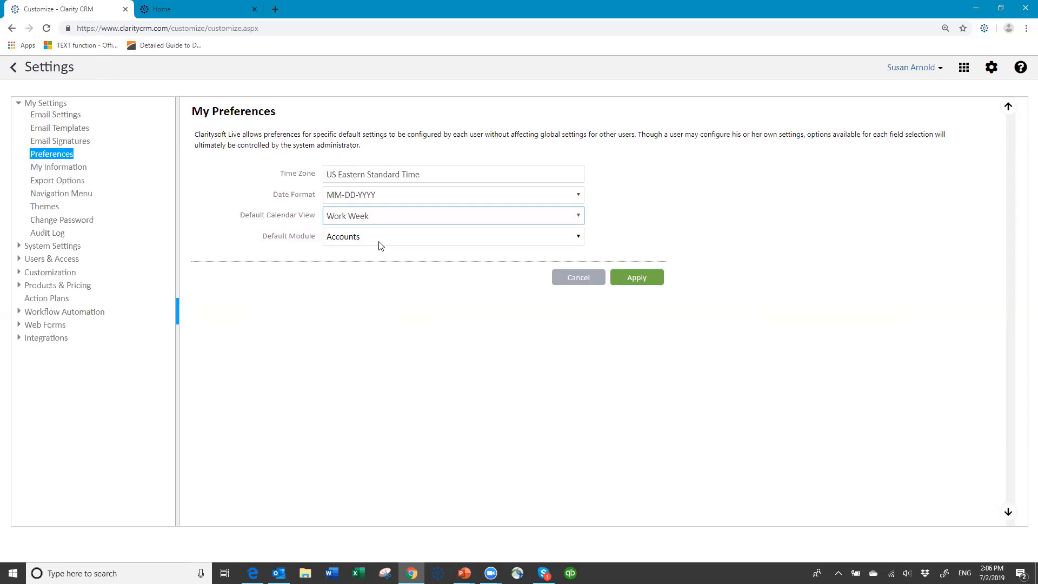
pyautogui.click(581, 240)
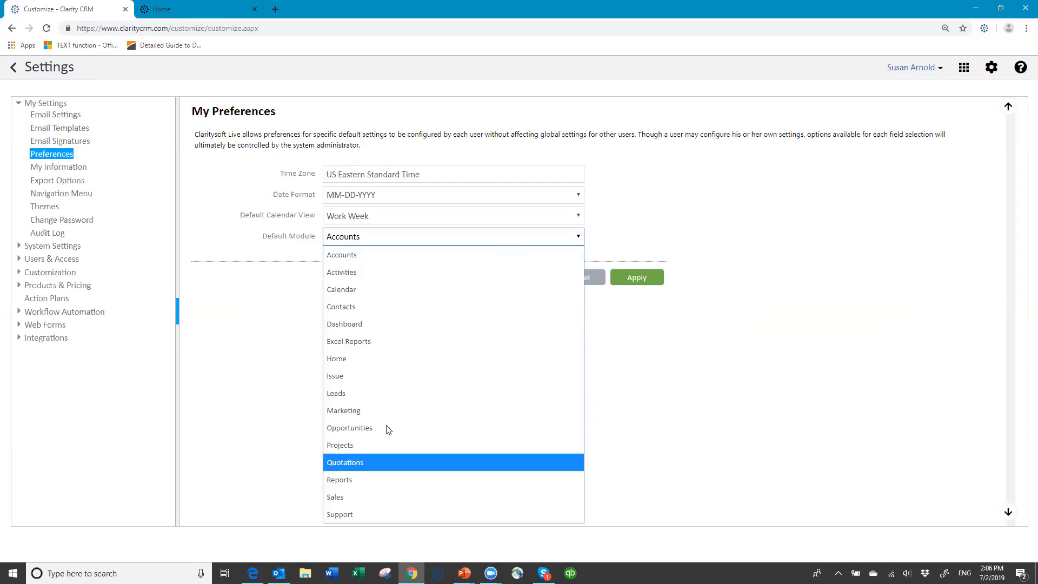
pyautogui.click(376, 254)
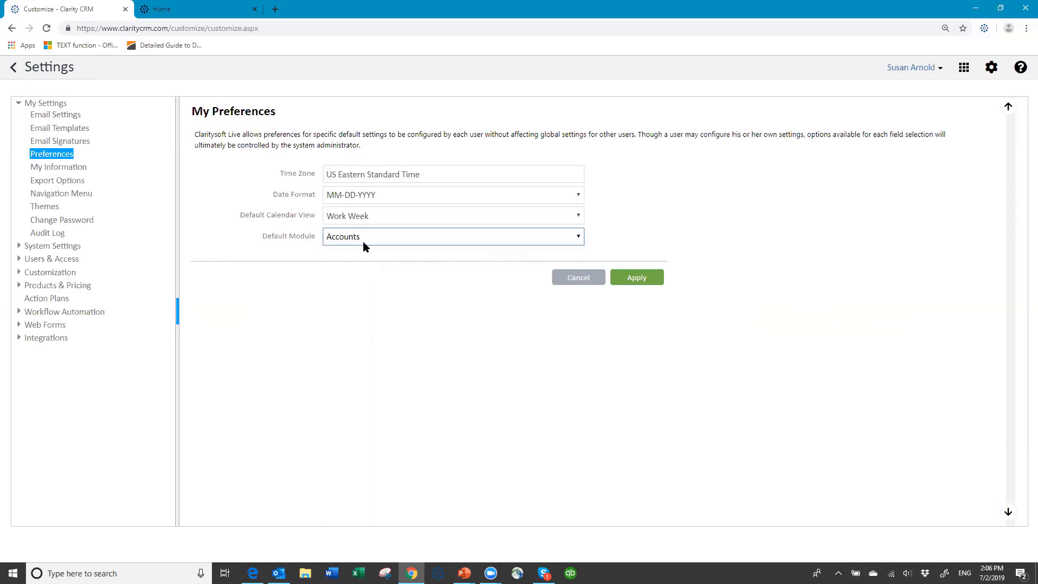
pyautogui.click(443, 173)
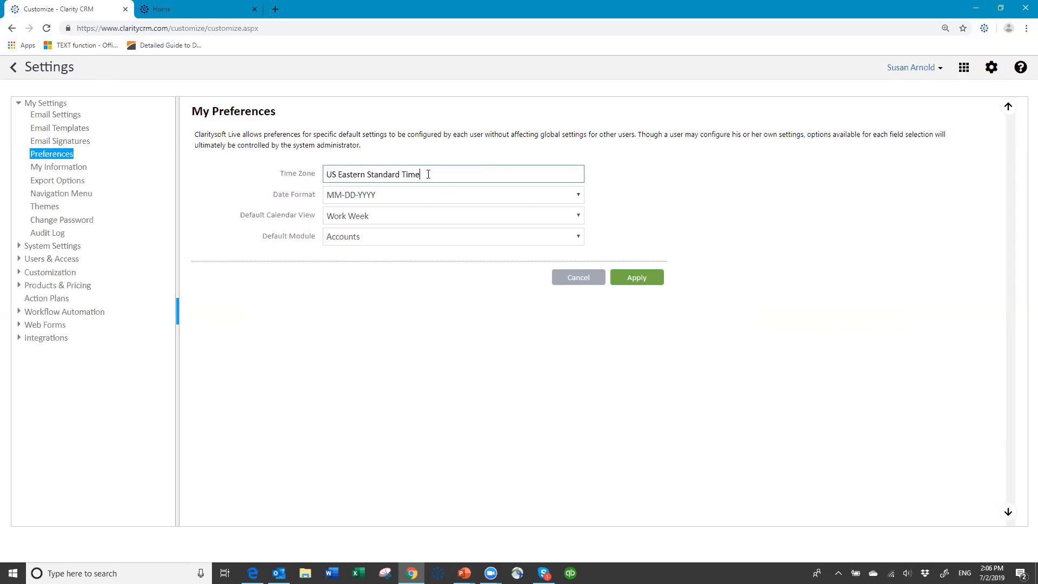
# - Change the time zone from Central to Eastern Standard Time and apply the preferences
pyautogui.moveTo(420, 174); pyautogui.dragTo(338, 174)
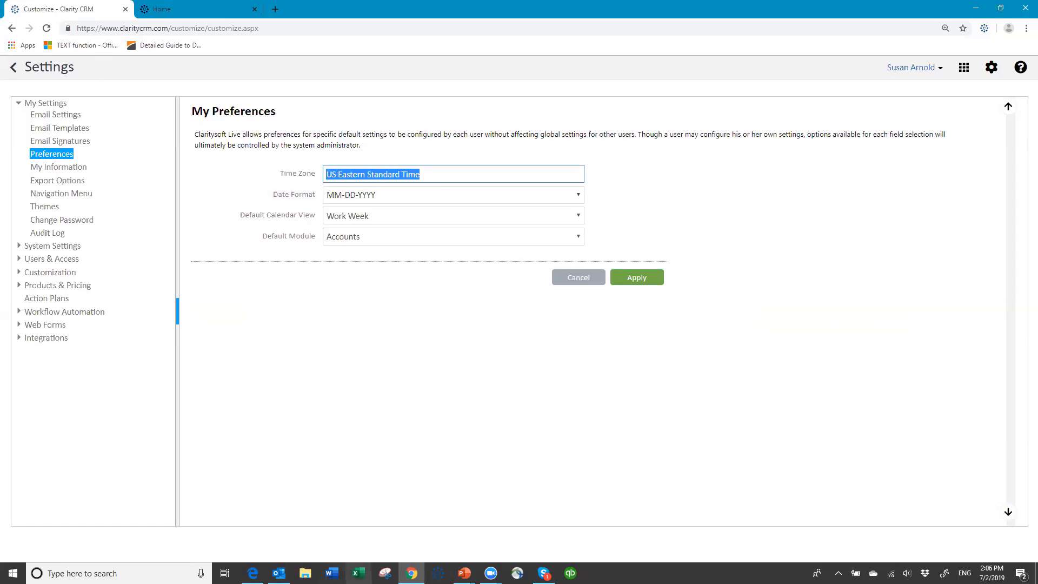
pyautogui.write('Ce')
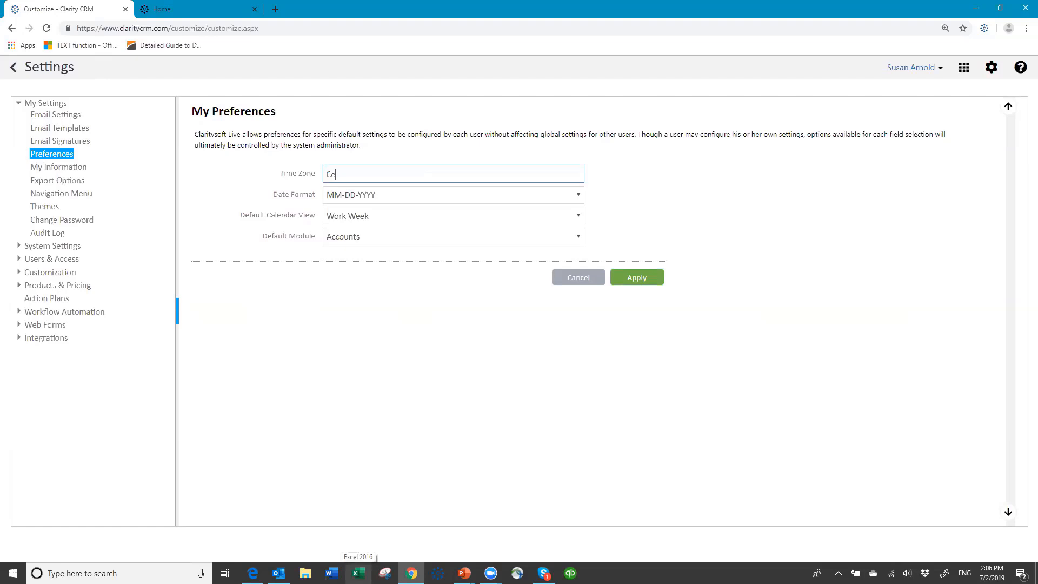
pyautogui.write('ntra')
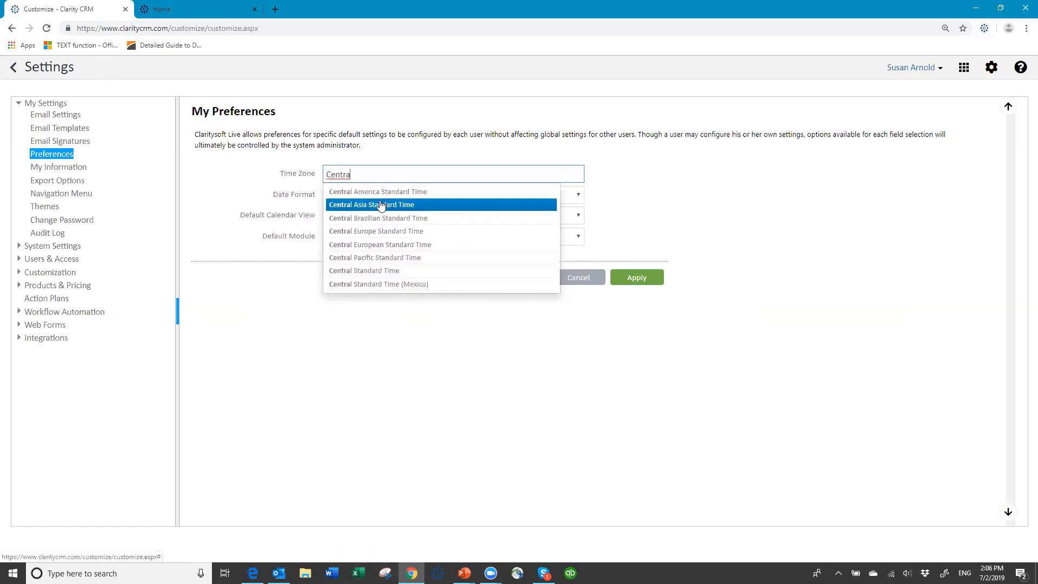
pyautogui.click(380, 276)
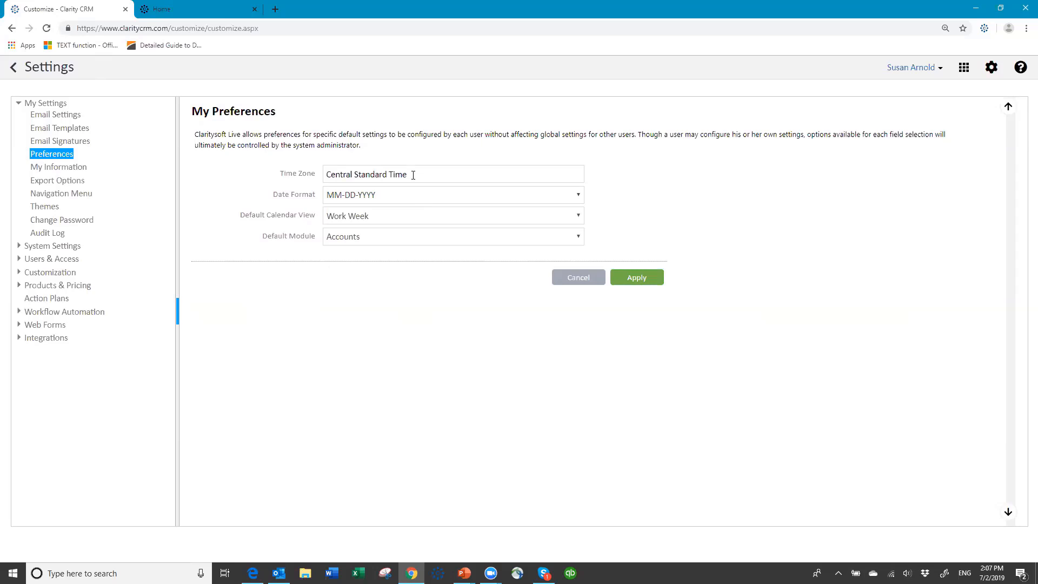
pyautogui.moveTo(408, 174); pyautogui.dragTo(301, 184)
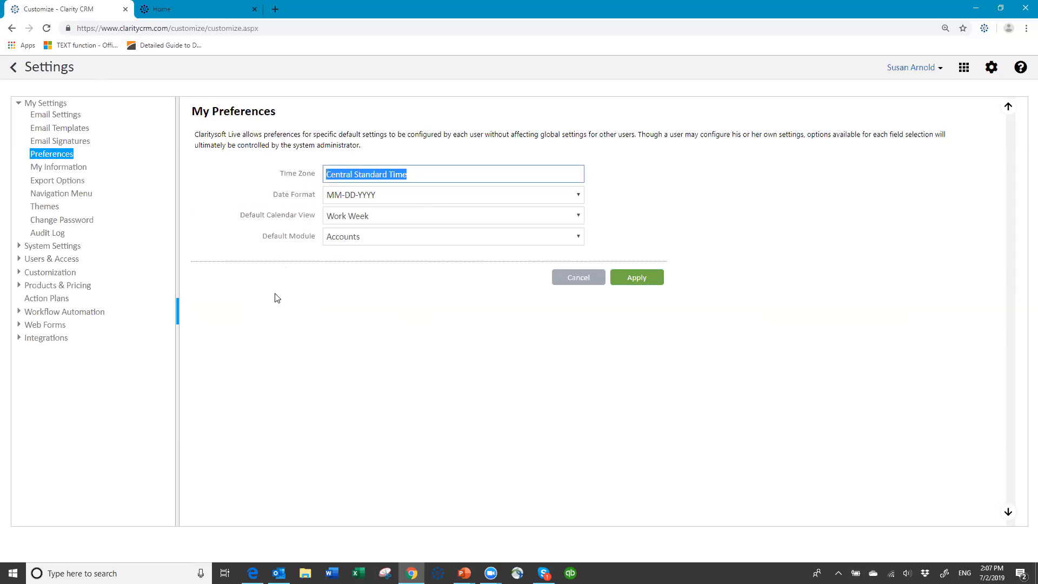
pyautogui.write('East')
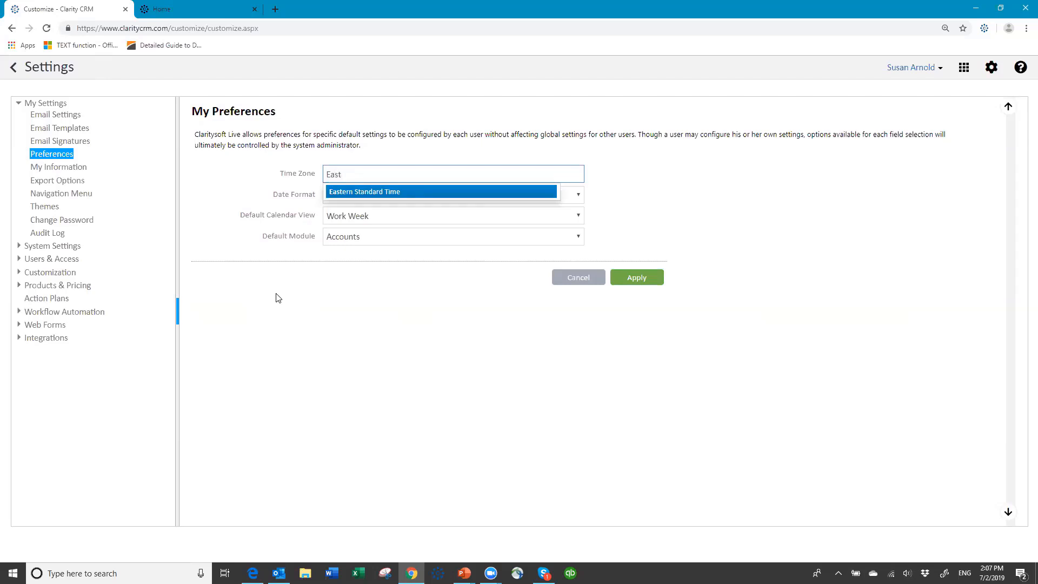
pyautogui.click(359, 192)
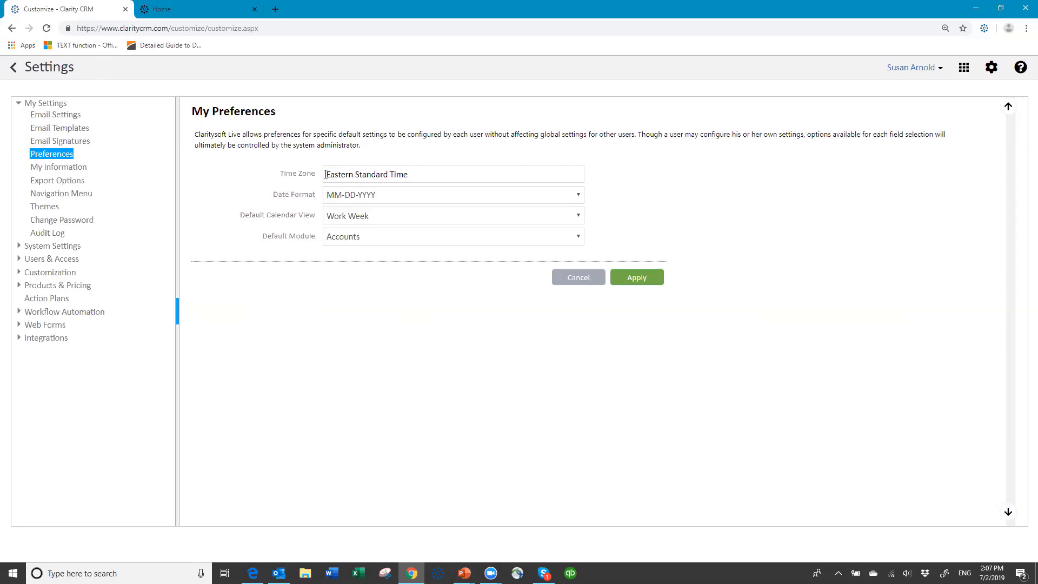
pyautogui.click(628, 282)
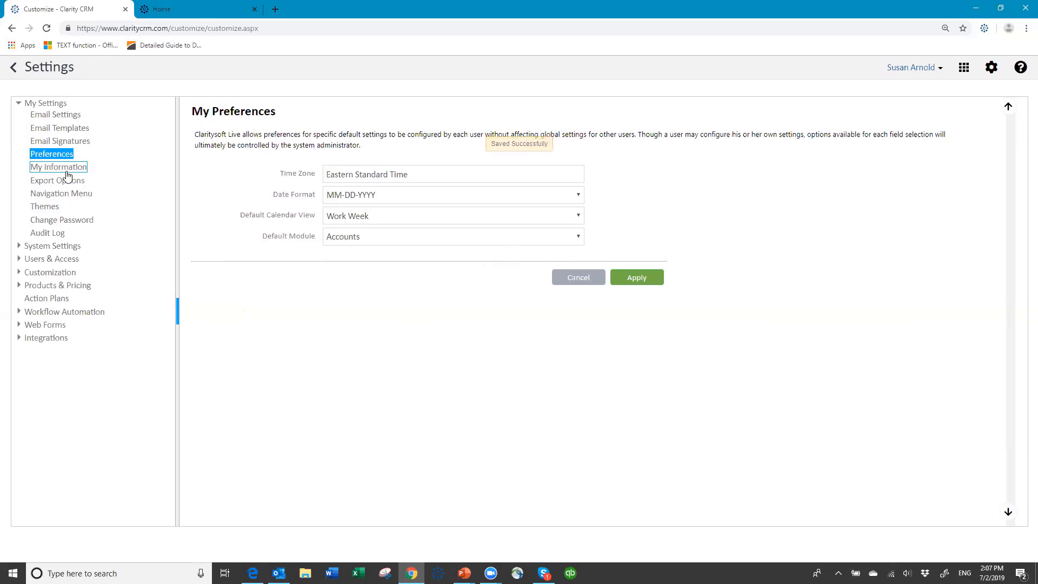
# - Open My Information and enter the user's full name
pyautogui.click(68, 173)
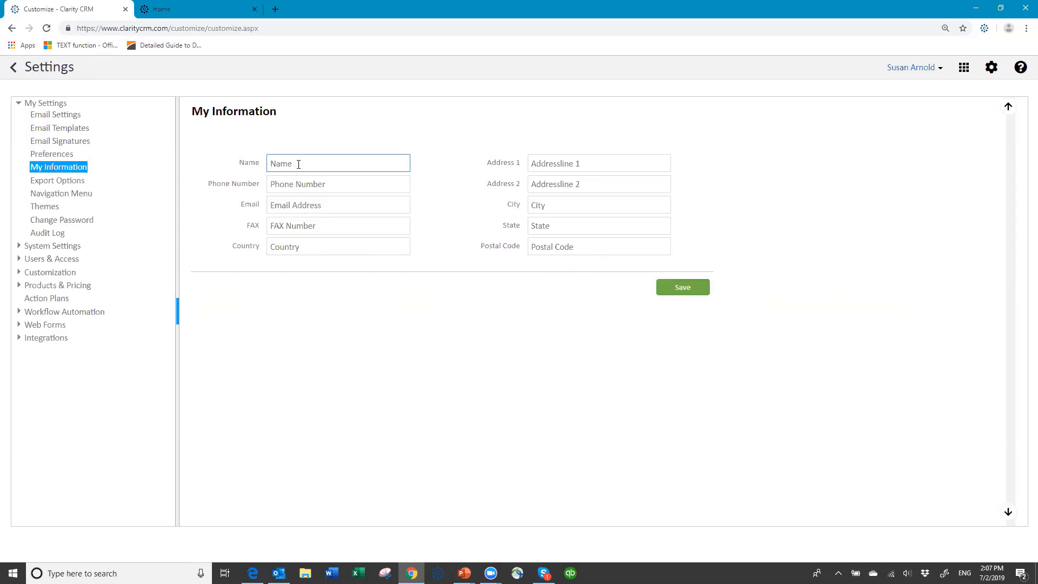
# - Fill in the user's e-mail address, leaving phone empty, and save the information
pyautogui.press('Tab')
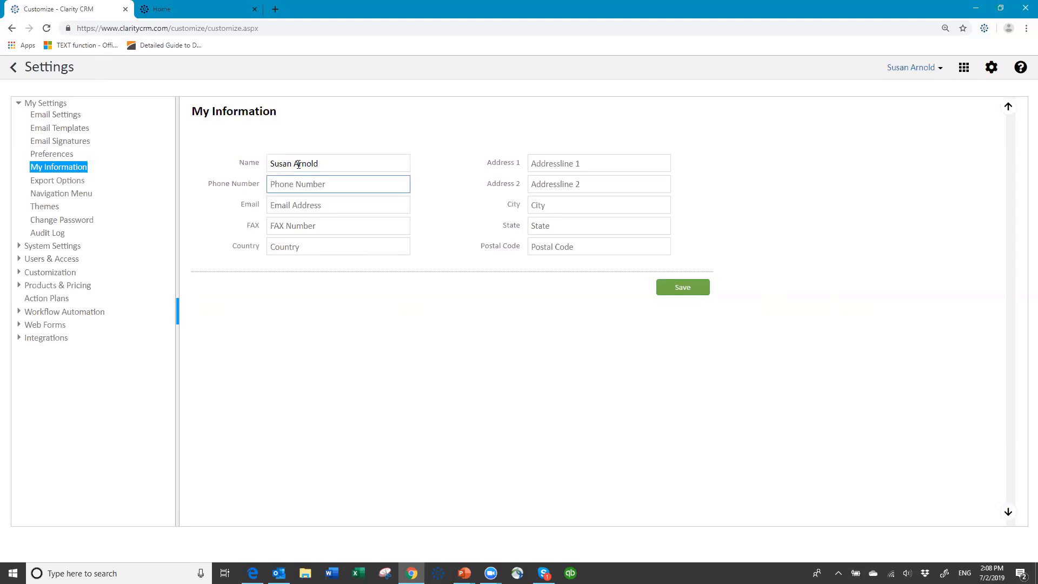
pyautogui.press('Tab')
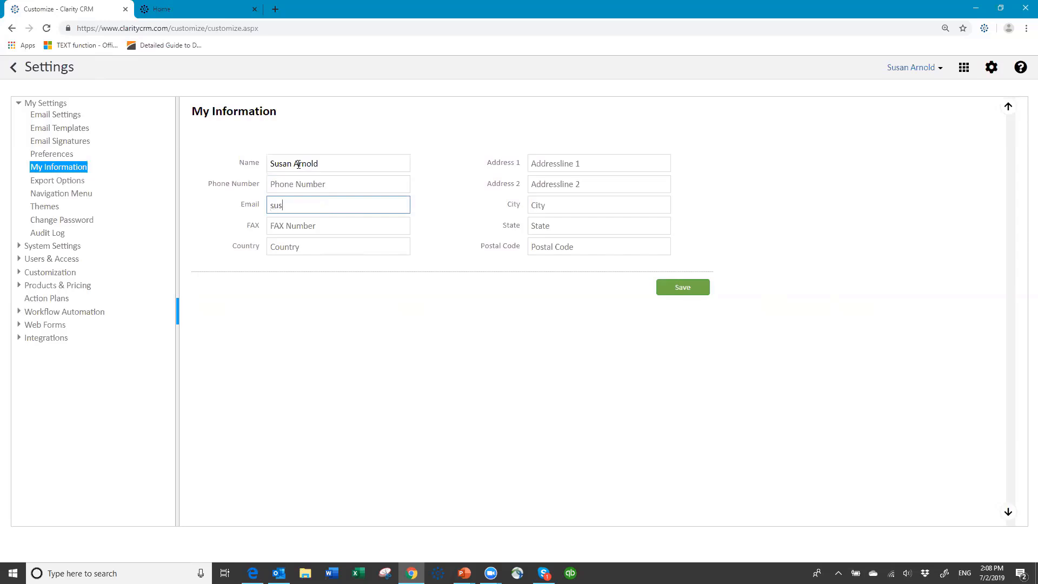
pyautogui.press('Tab')
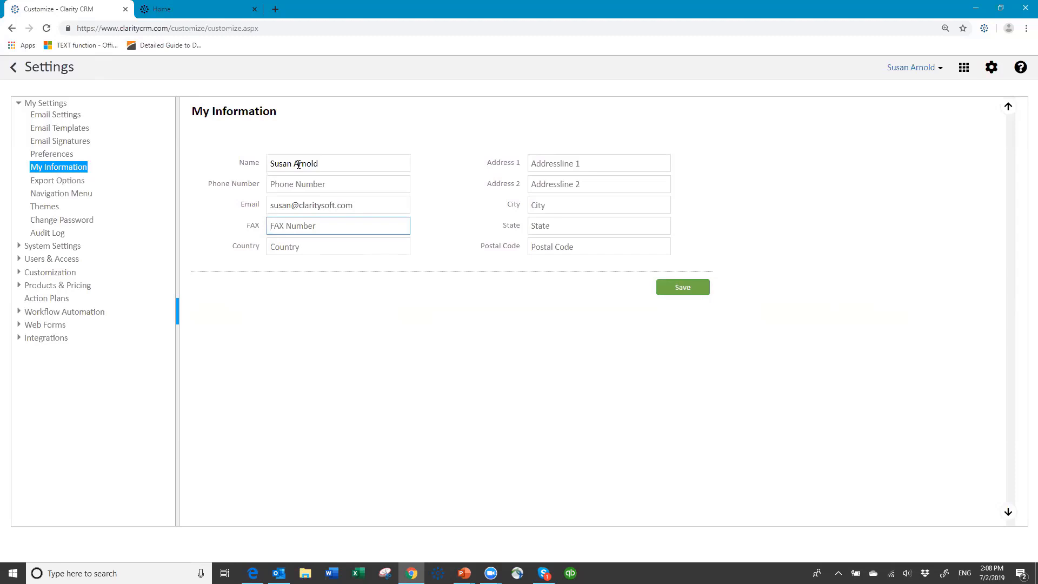
pyautogui.click(685, 292)
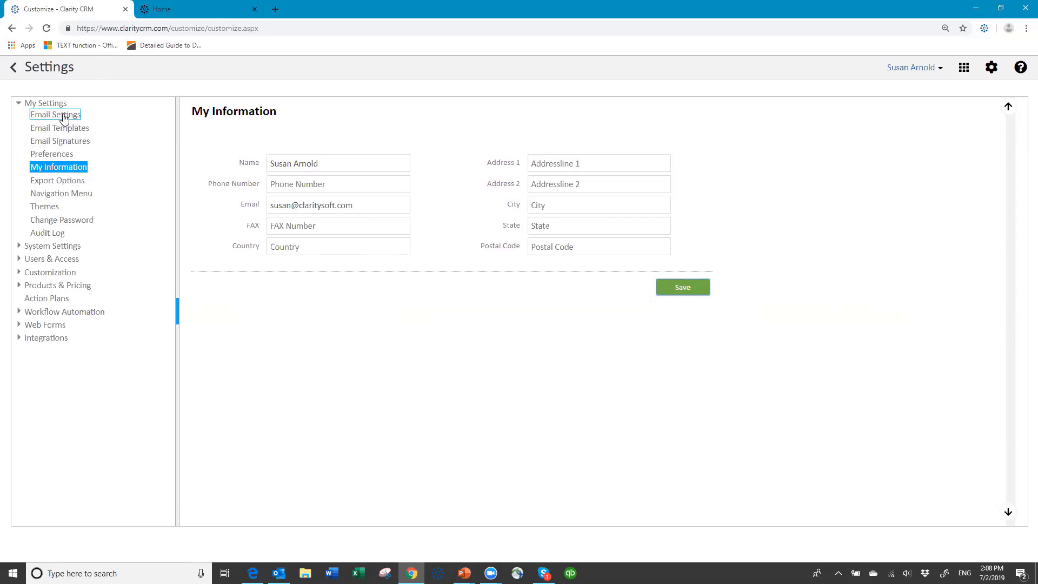
pyautogui.click(64, 118)
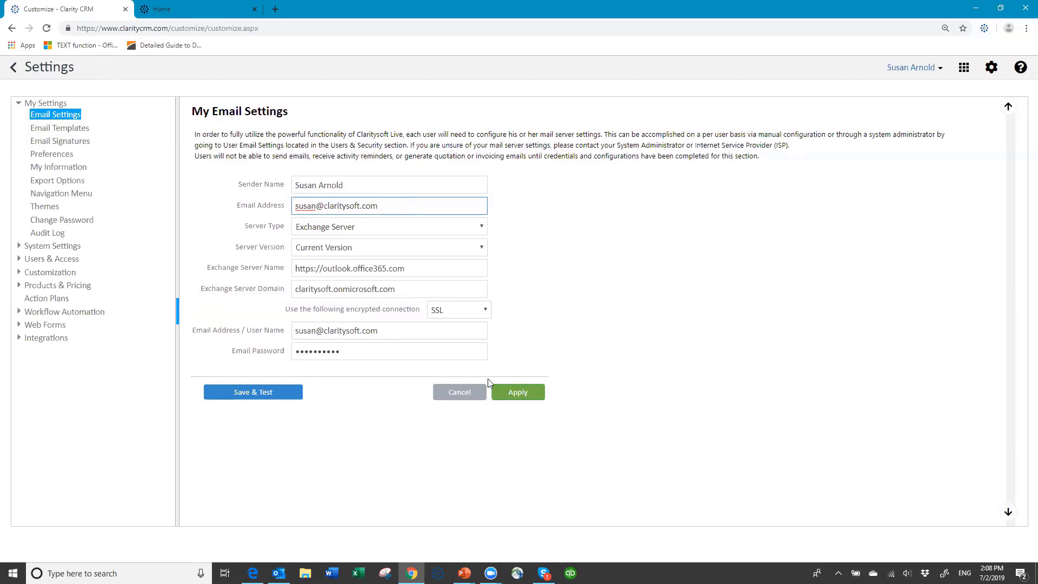
pyautogui.click(244, 397)
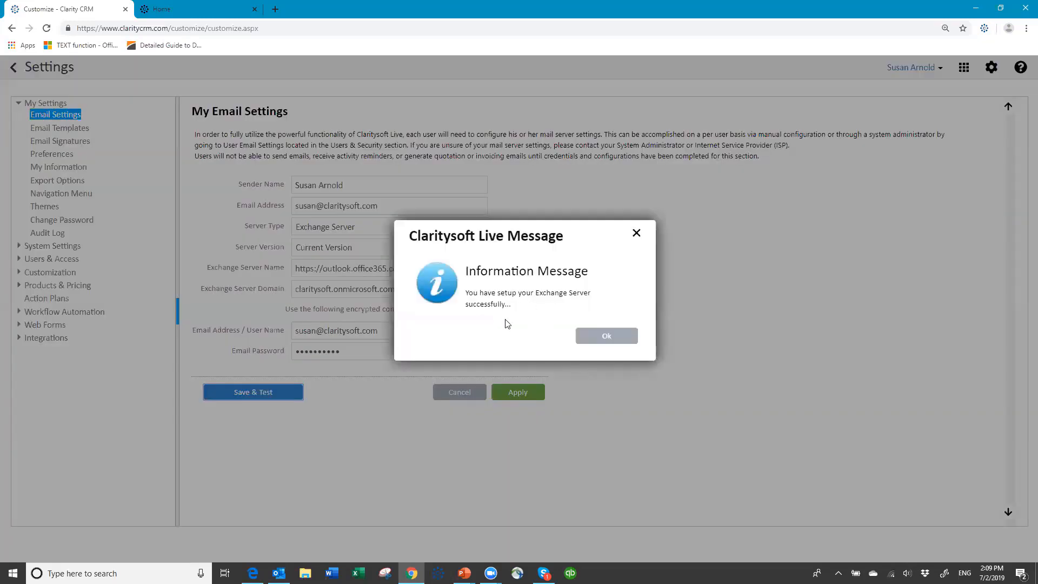
pyautogui.click(605, 340)
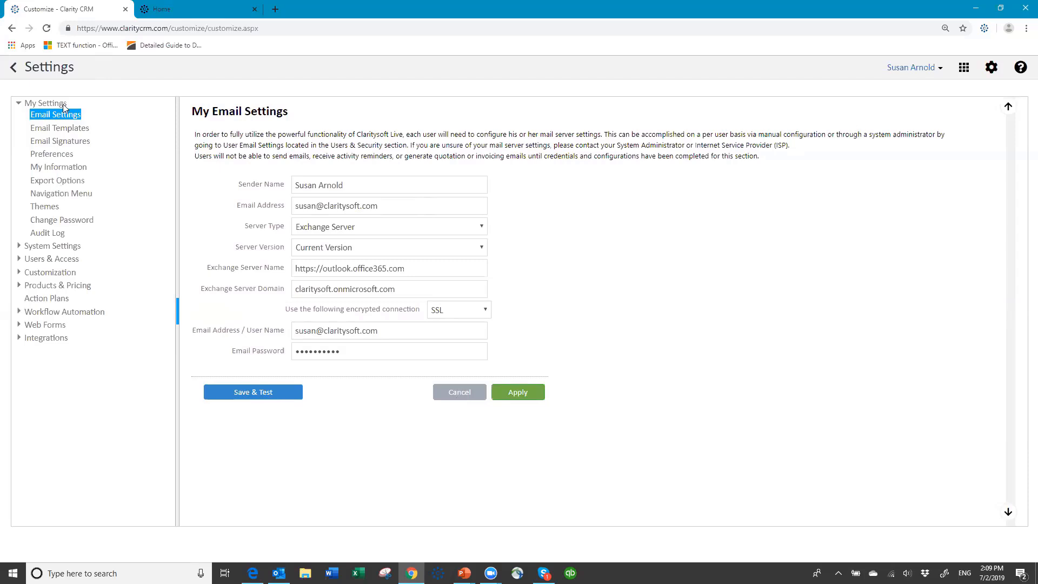
# - Check the empty My Email Templates list, then open My Email Signature
pyautogui.click(63, 130)
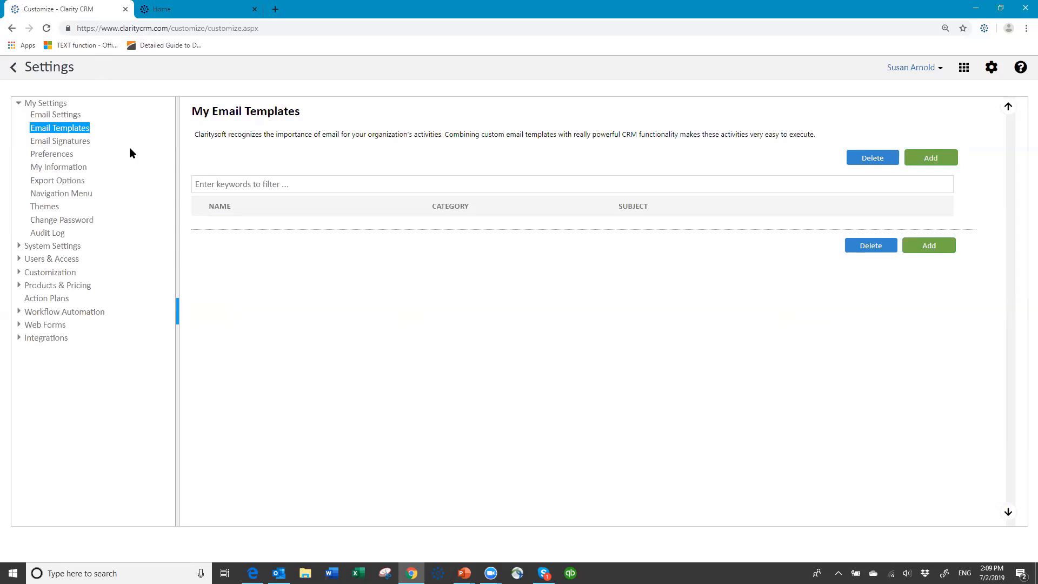
pyautogui.click(64, 143)
pyautogui.click(65, 143)
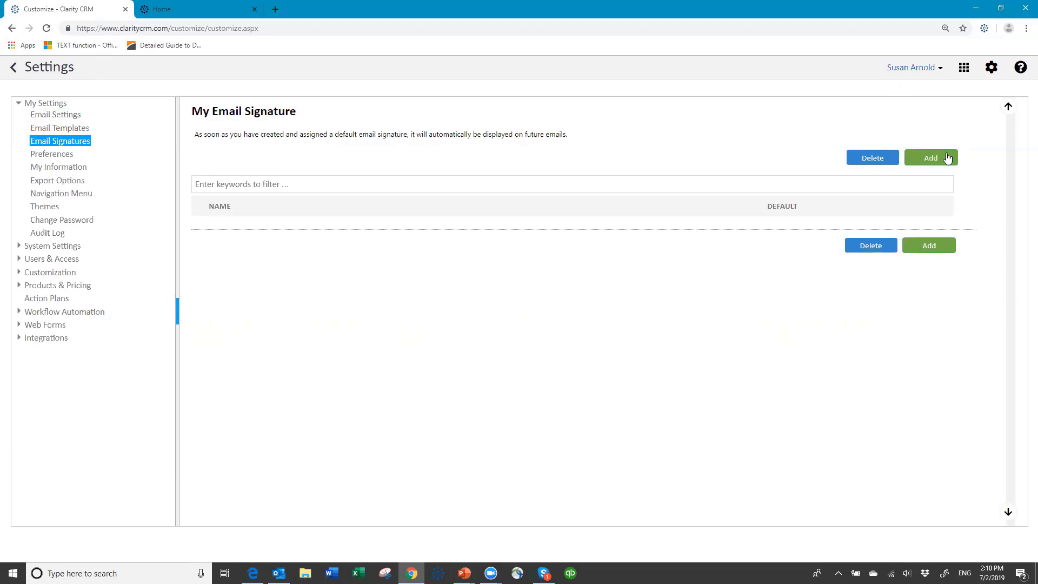
pyautogui.click(928, 157)
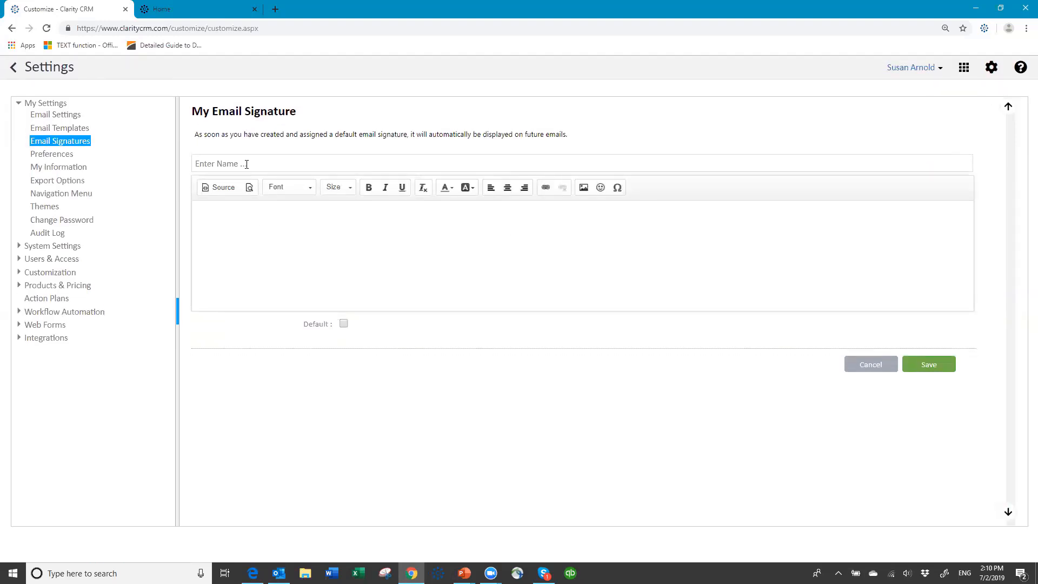
pyautogui.click(270, 157)
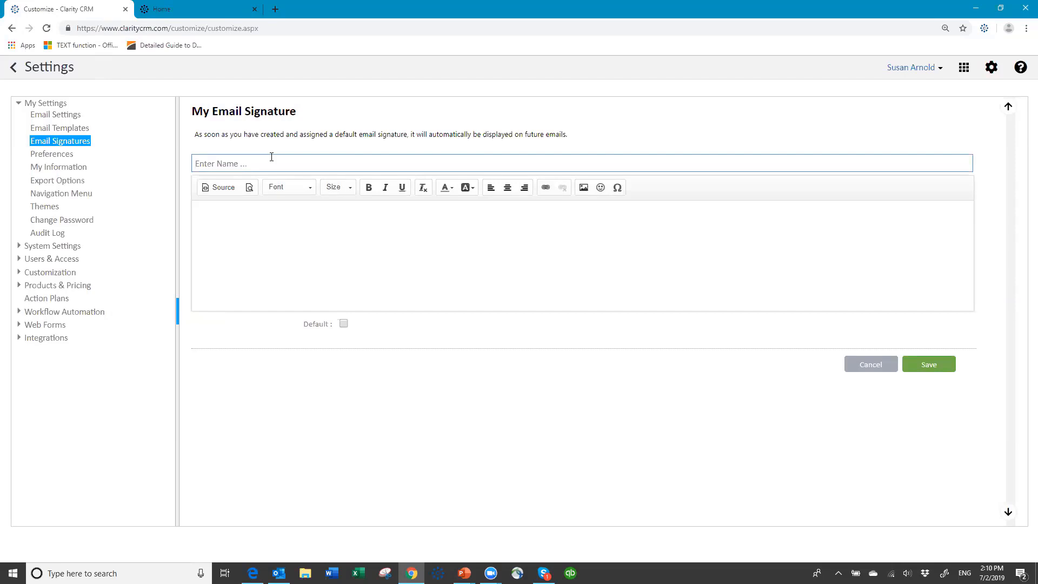
pyautogui.write('susan signature')
pyautogui.click(227, 217)
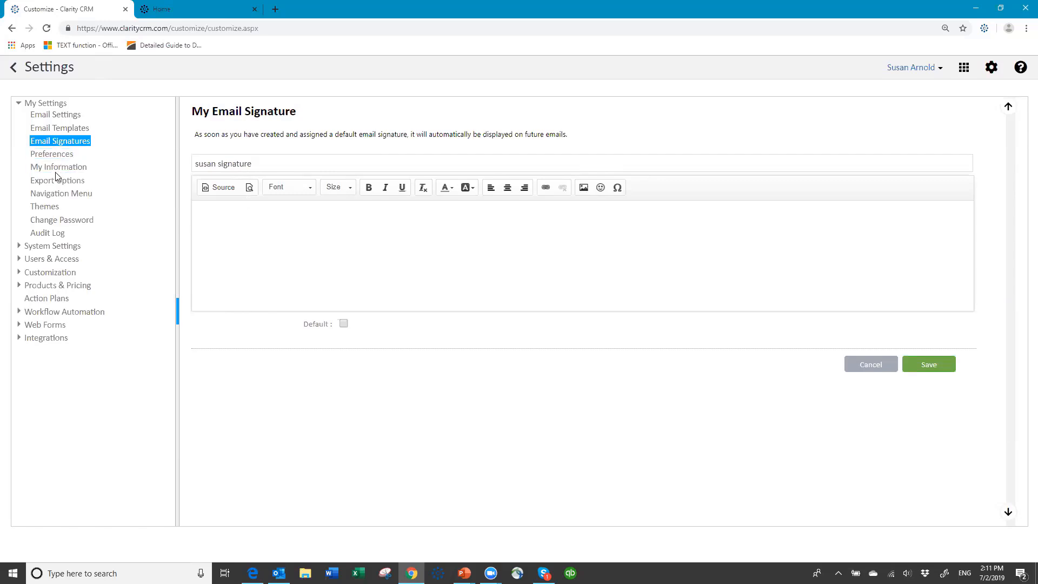
pyautogui.click(876, 366)
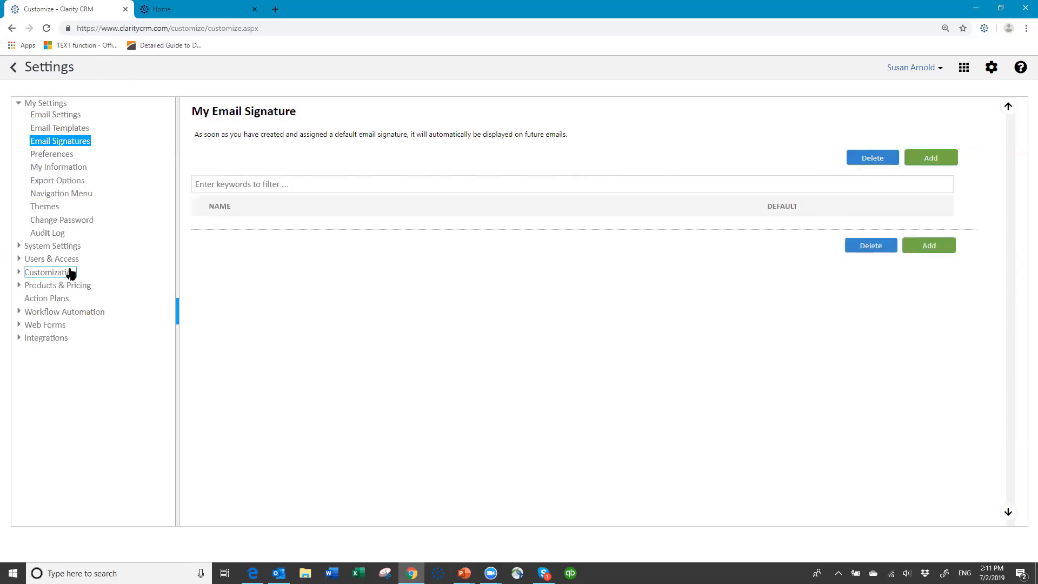
# - Move Leads up five places in Main Menu Items so it sits right after Home
pyautogui.click(84, 198)
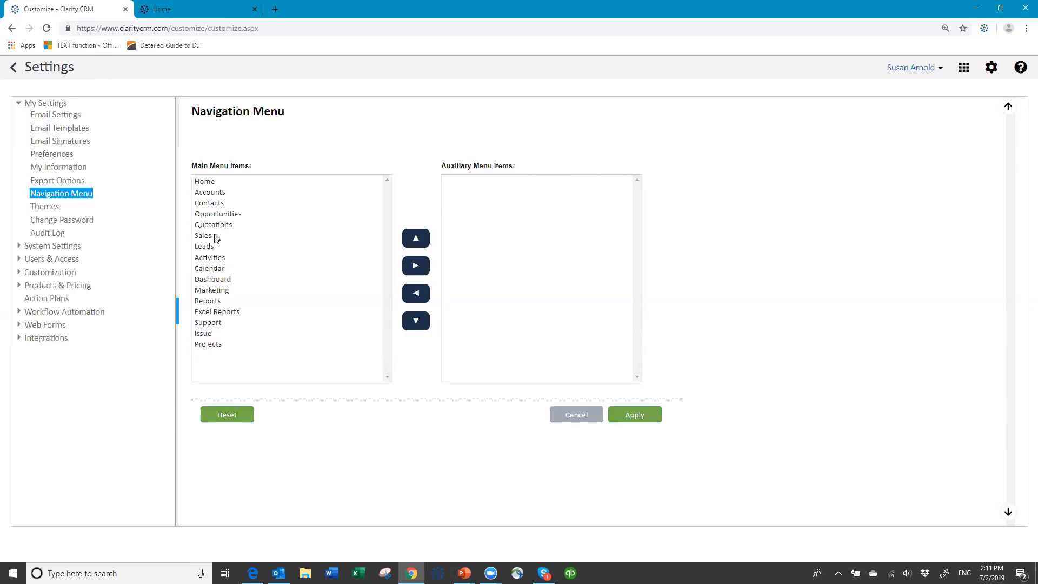
pyautogui.click(205, 248)
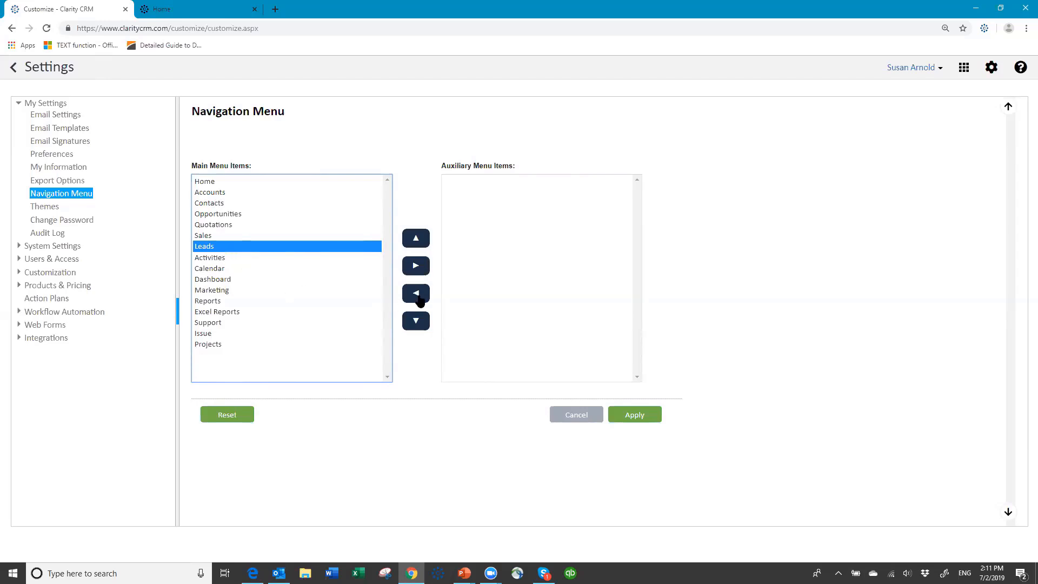
pyautogui.click(415, 239)
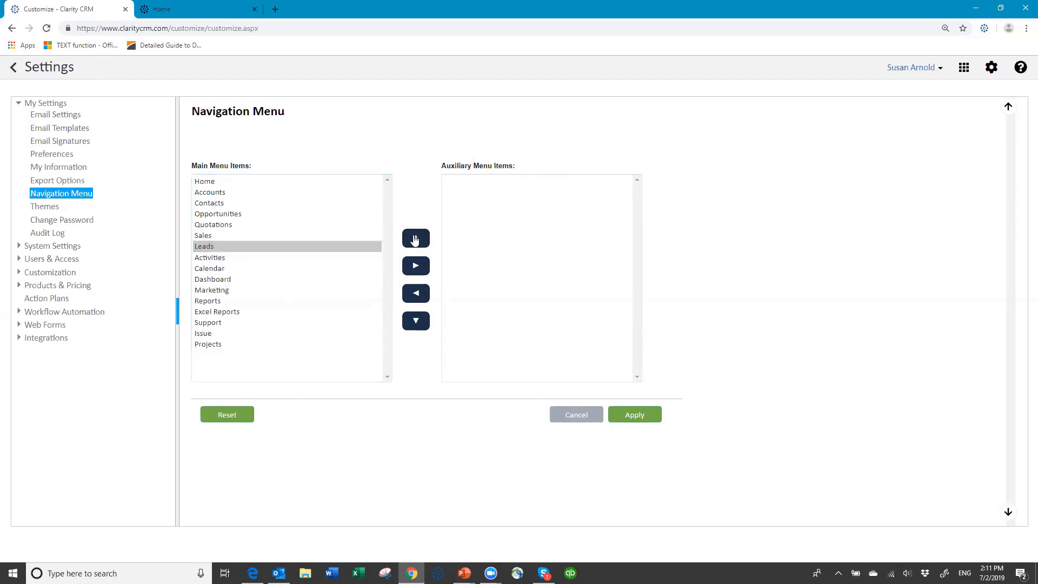
pyautogui.click(415, 239)
pyautogui.click(414, 239)
pyautogui.click(414, 239)
pyautogui.click(413, 238)
pyautogui.click(412, 238)
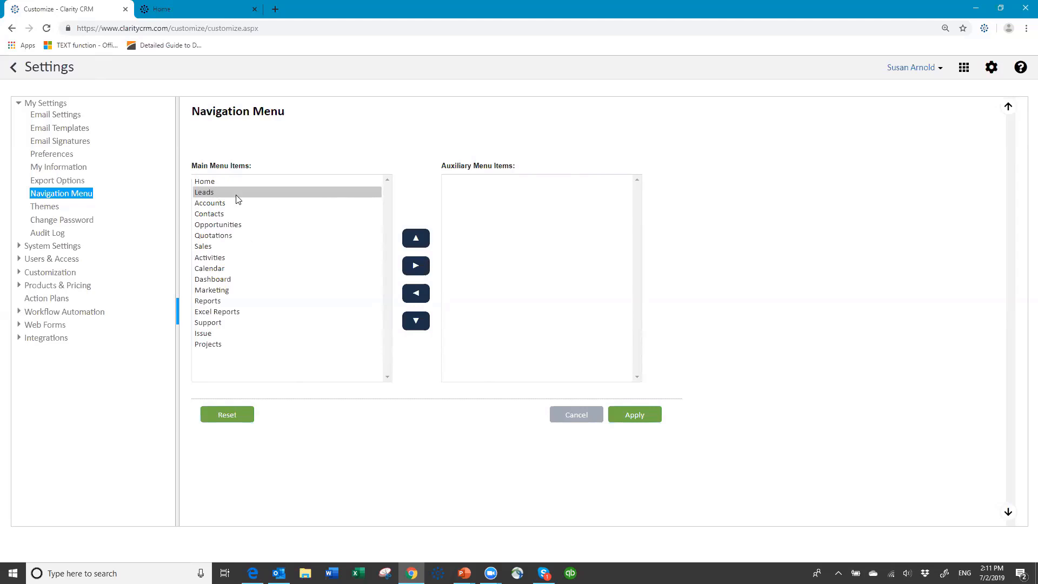
# - Save the new main menu order and apply the Slate Blue colour theme
pyautogui.click(635, 414)
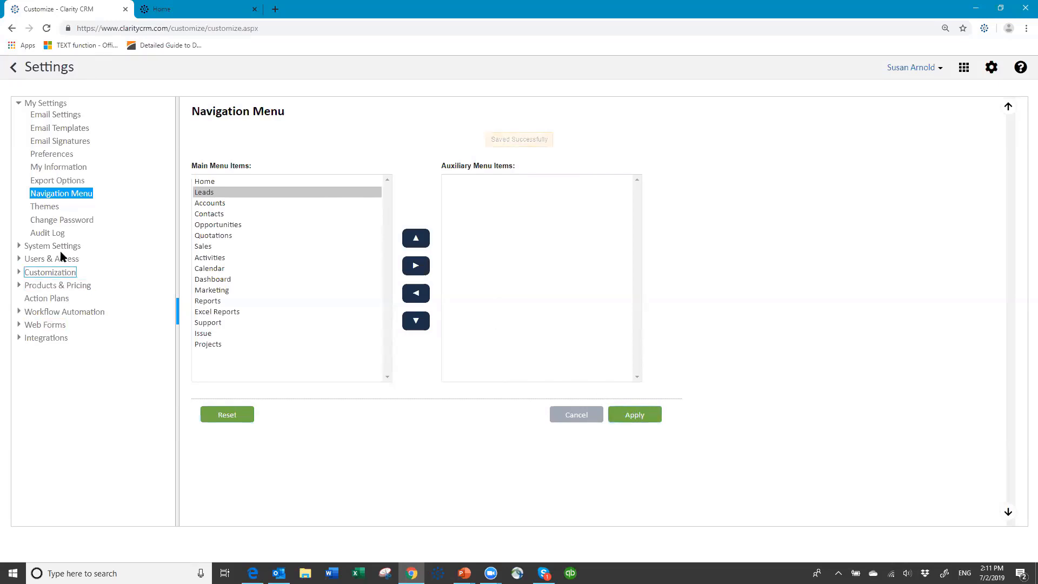
pyautogui.click(44, 209)
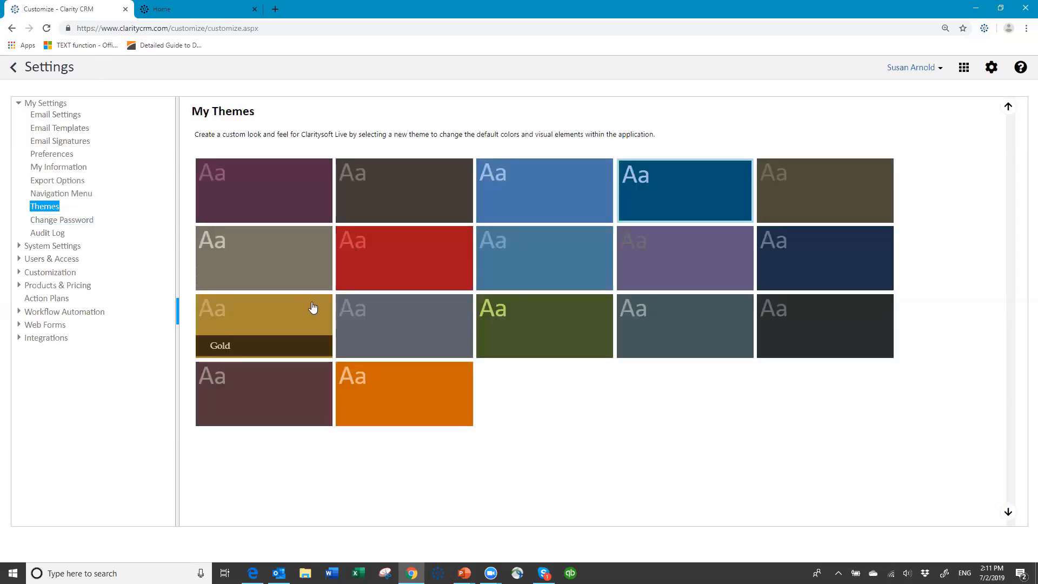
pyautogui.click(545, 256)
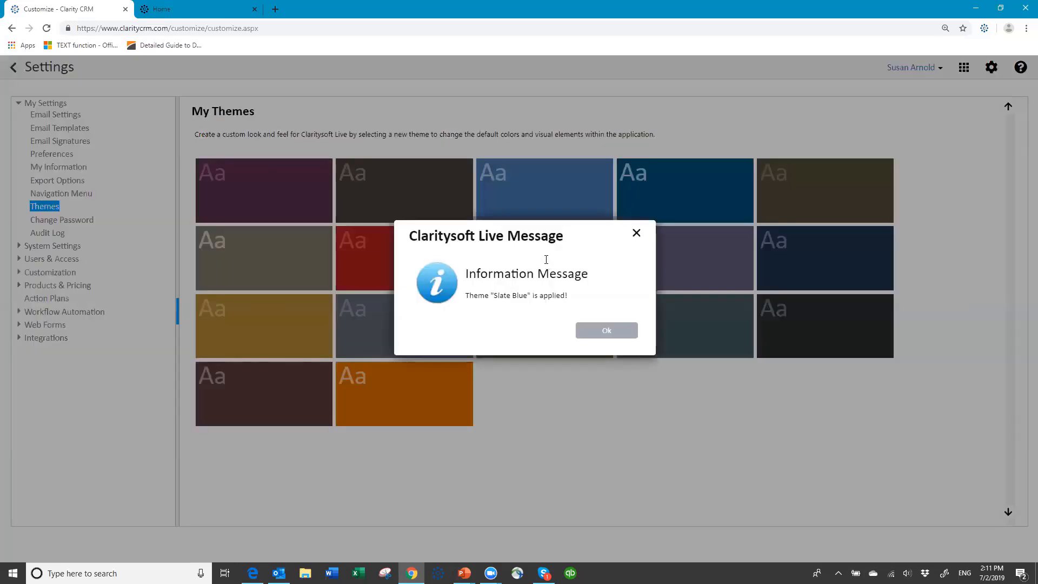
pyautogui.click(606, 330)
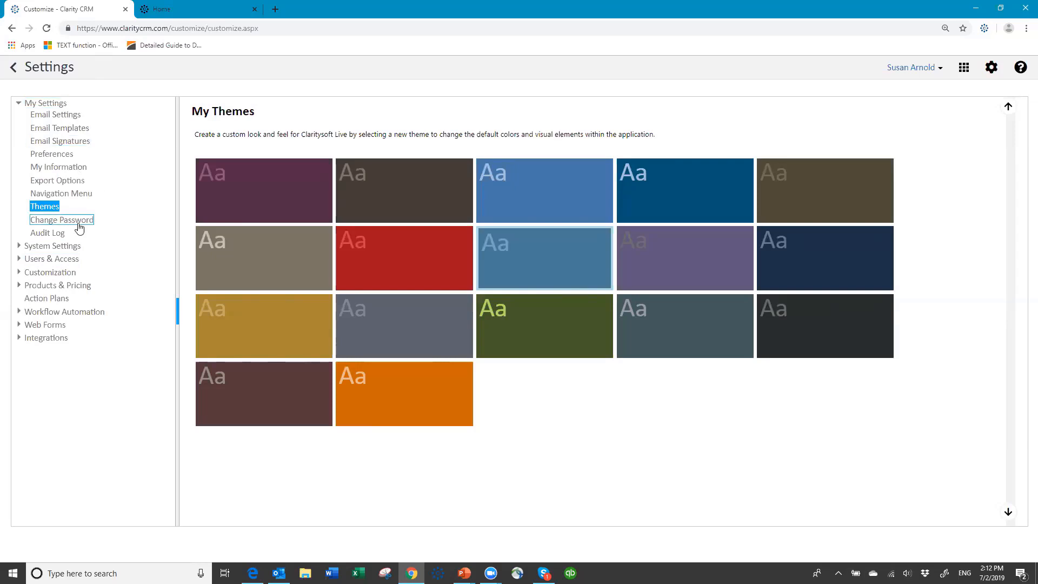
# - Open Change My Password, then collapse My Settings and expand System Settings
pyautogui.click(80, 228)
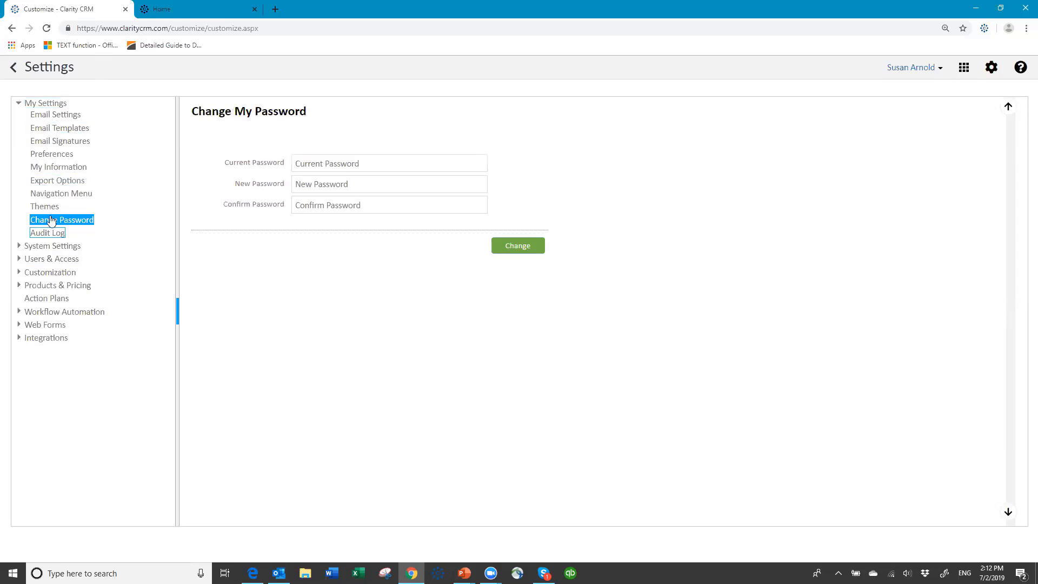
pyautogui.click(19, 105)
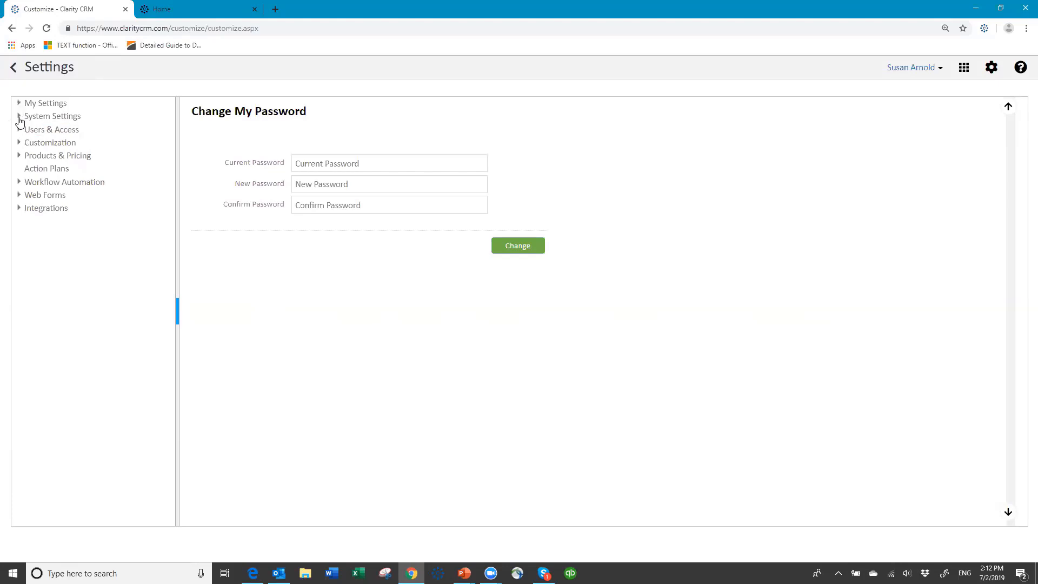
pyautogui.click(19, 117)
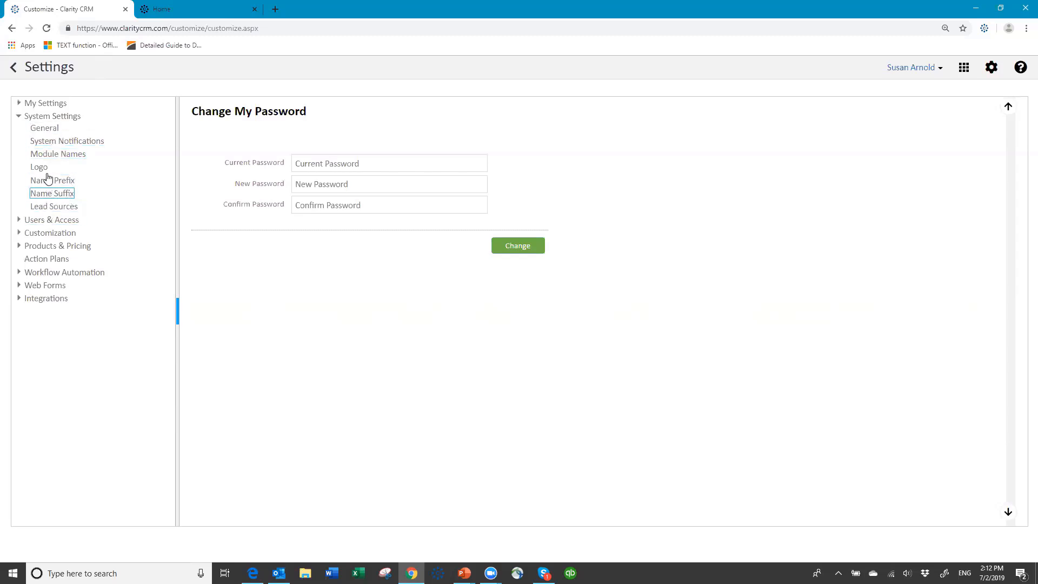
# - Open System Settings > General and leave Financial Year Starts In set to January
pyautogui.click(45, 130)
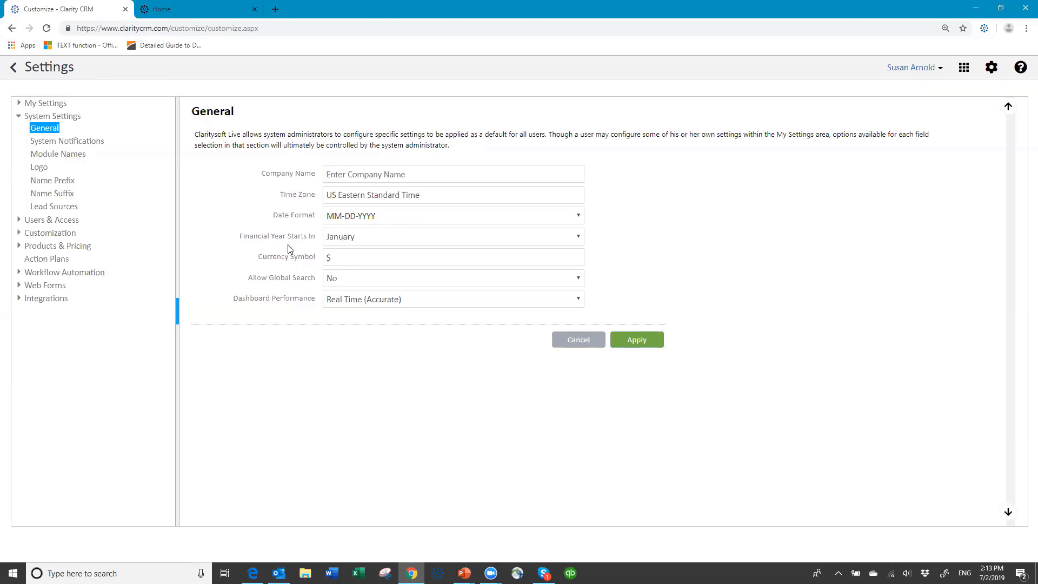
pyautogui.click(578, 237)
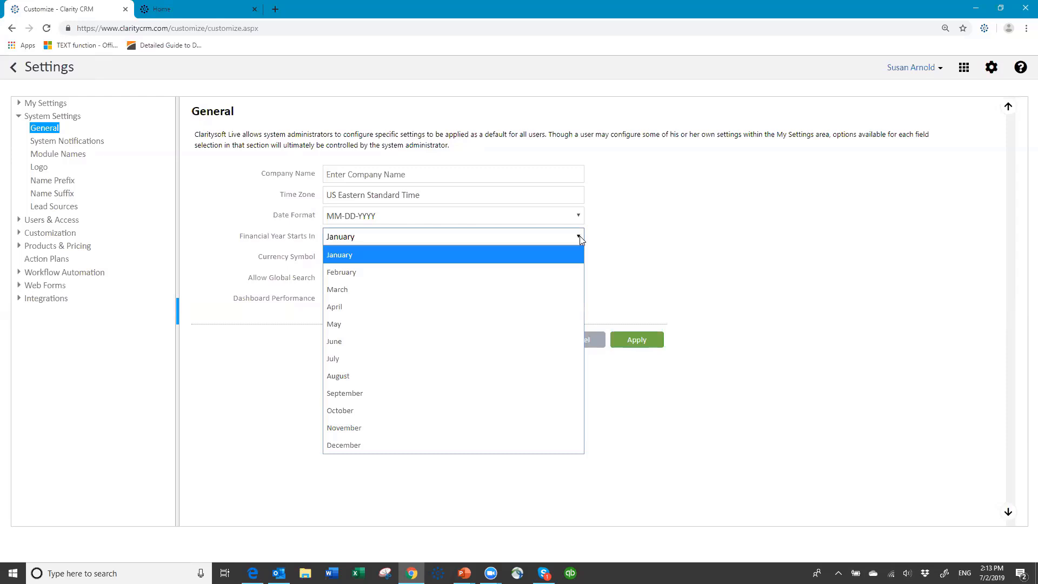
pyautogui.click(351, 238)
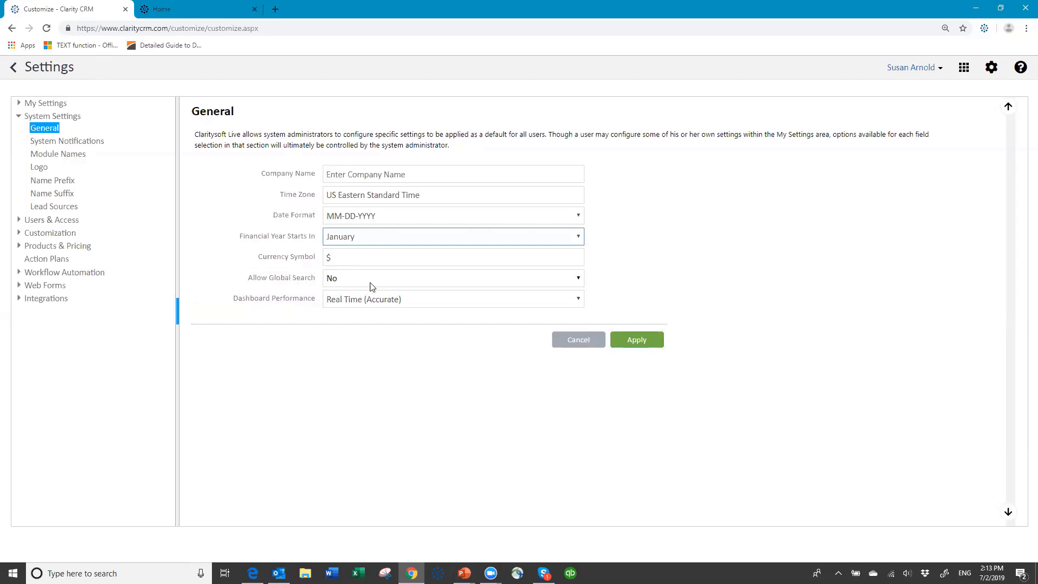
# - Set Allow Global Search to Yes, keep Real Time (Accurate) dashboard performance, and try applying
pyautogui.click(579, 280)
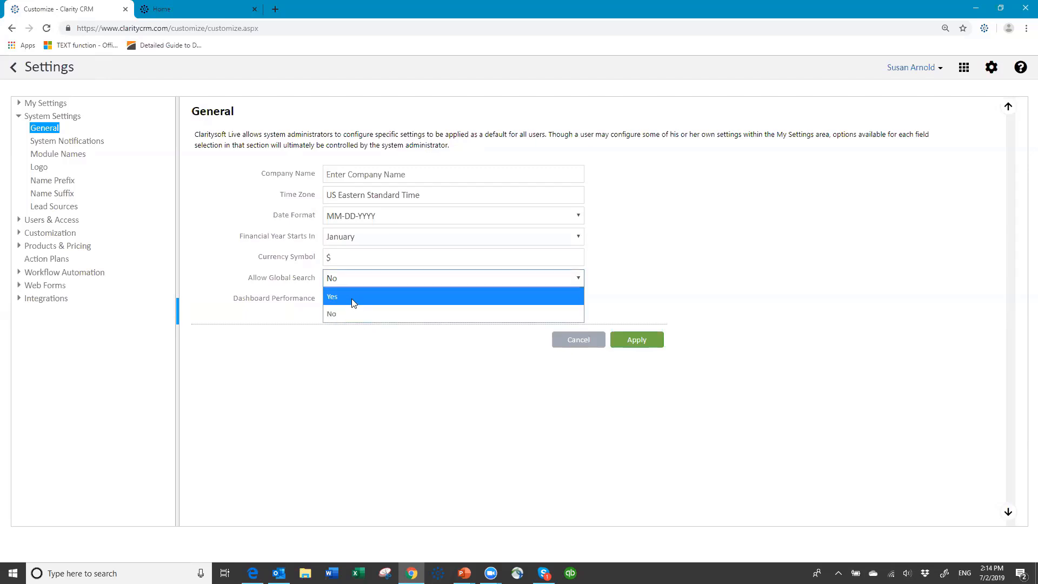
pyautogui.click(352, 298)
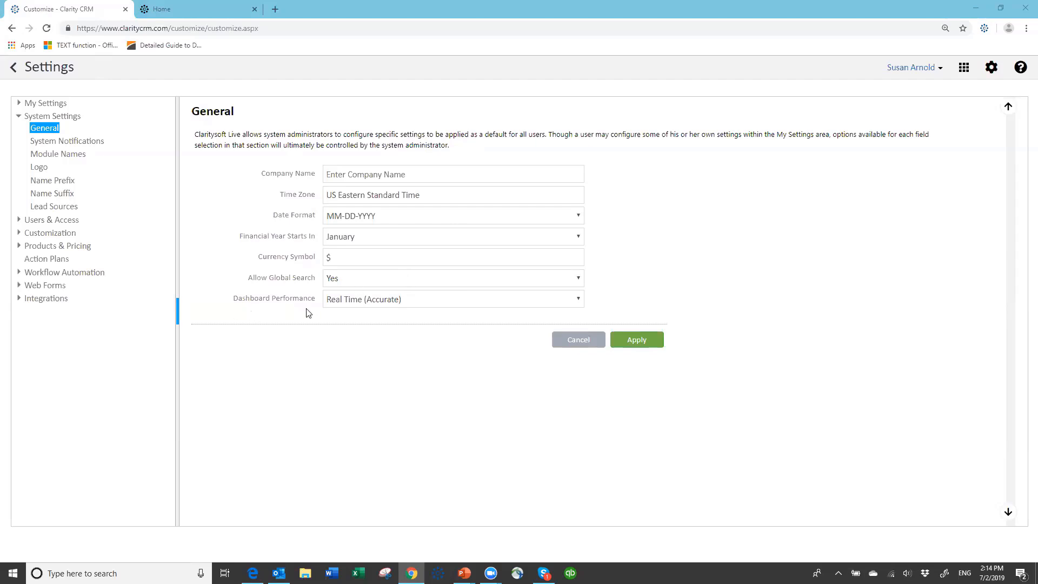
pyautogui.click(581, 300)
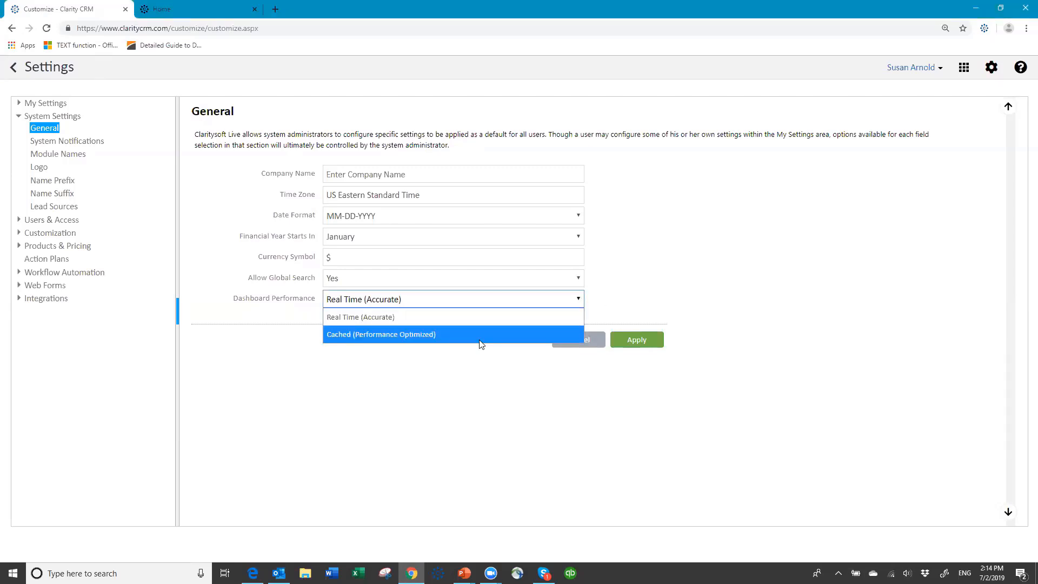
pyautogui.click(379, 316)
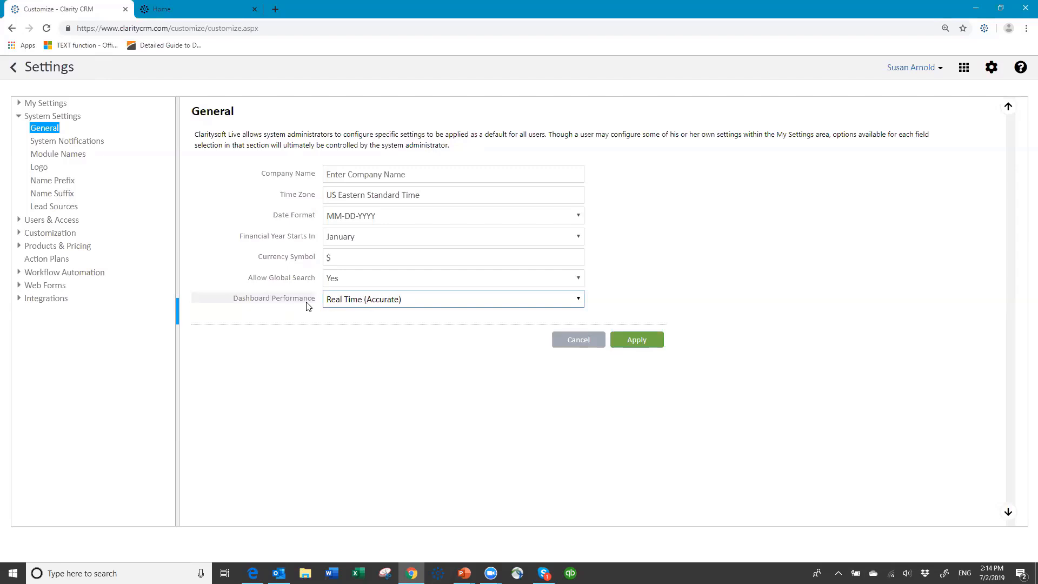
pyautogui.click(641, 345)
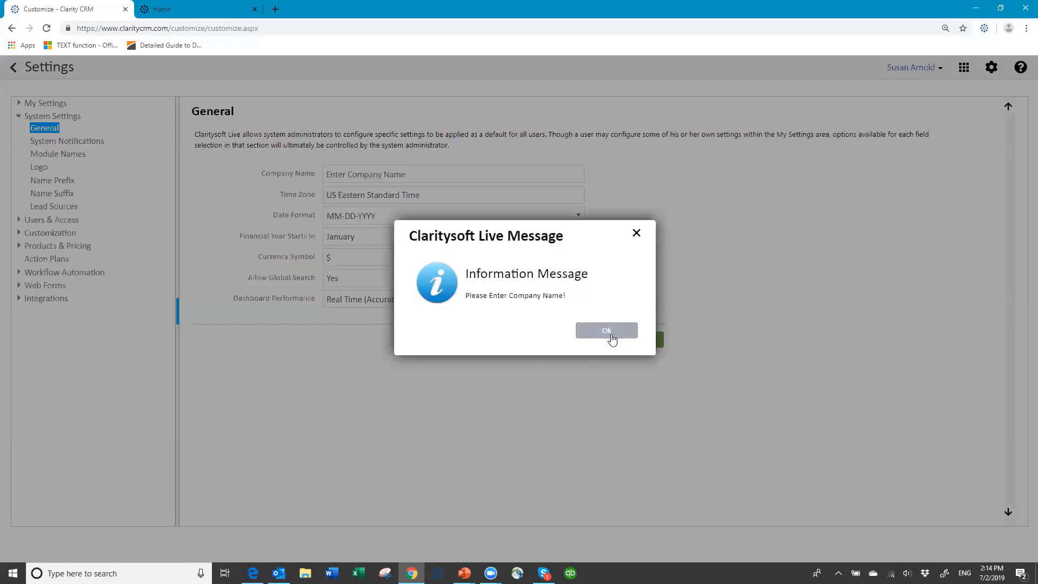
pyautogui.click(607, 331)
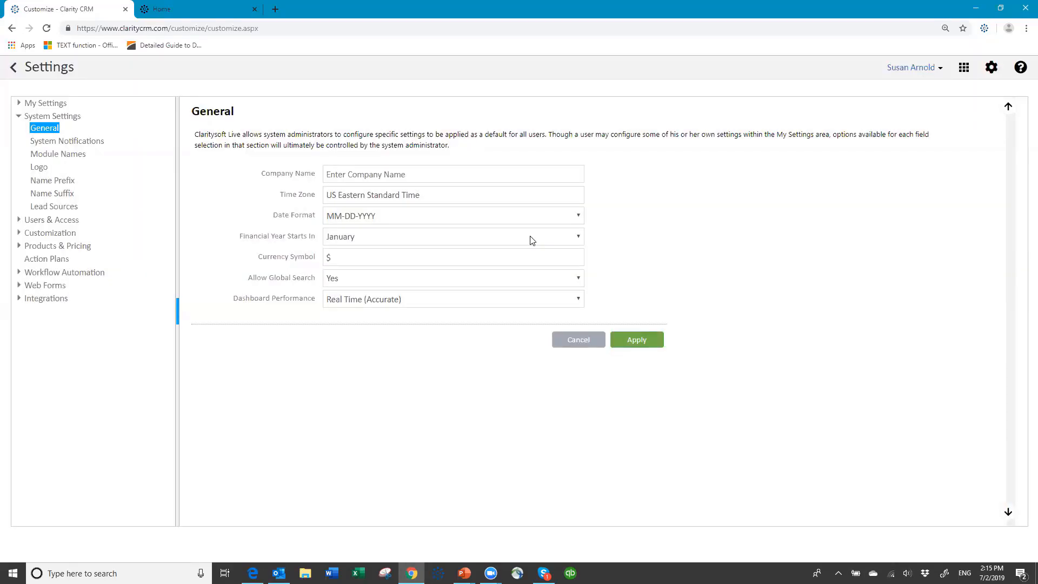
# - Enter Claritysoft as the company name and apply the General settings
pyautogui.click(354, 176)
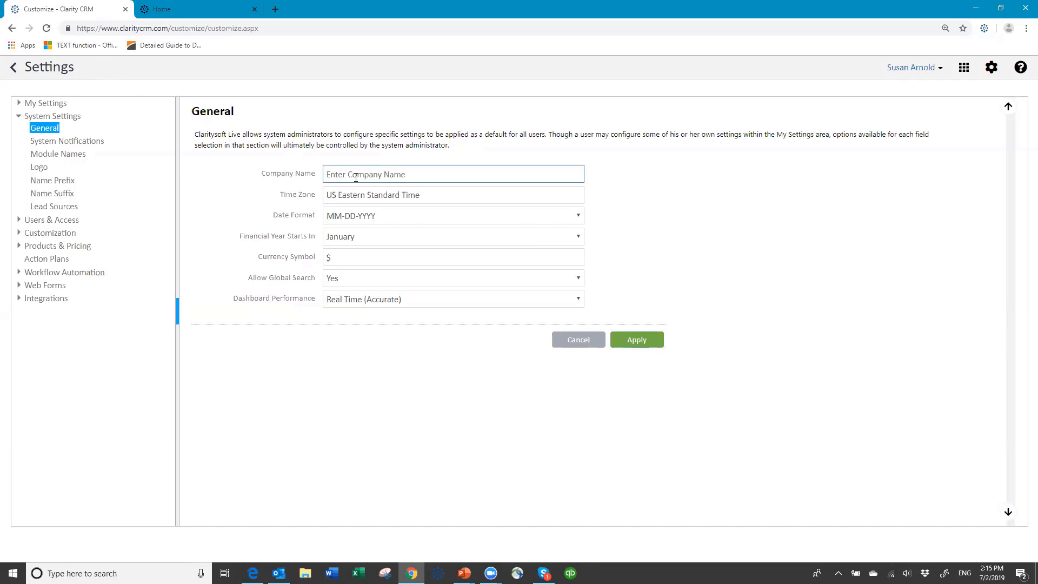
pyautogui.write('Claritysoft')
pyautogui.click(635, 346)
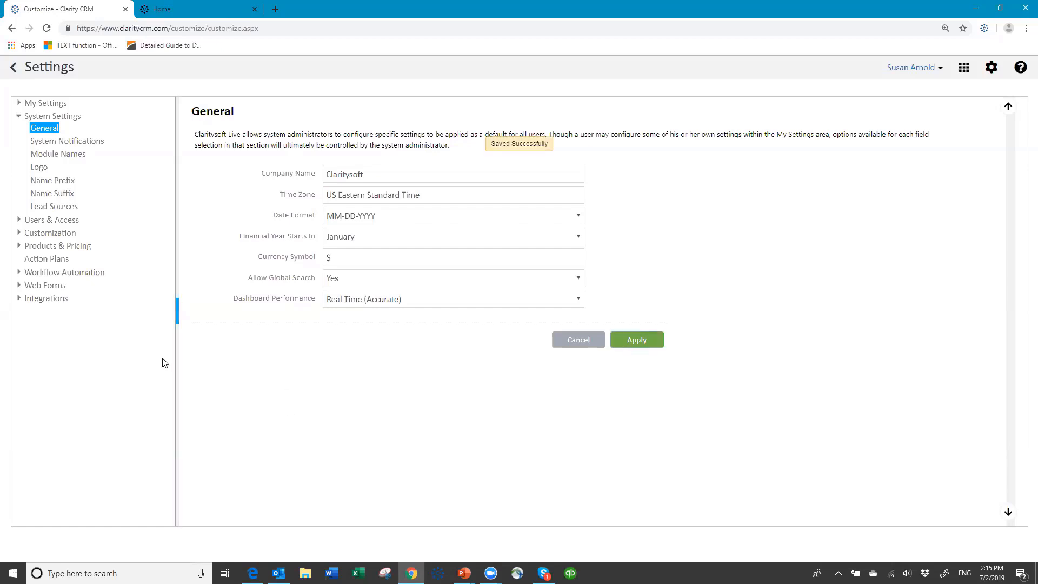
# - Check the System Notifications email accounts, then view the default Module Names titles
pyautogui.click(48, 211)
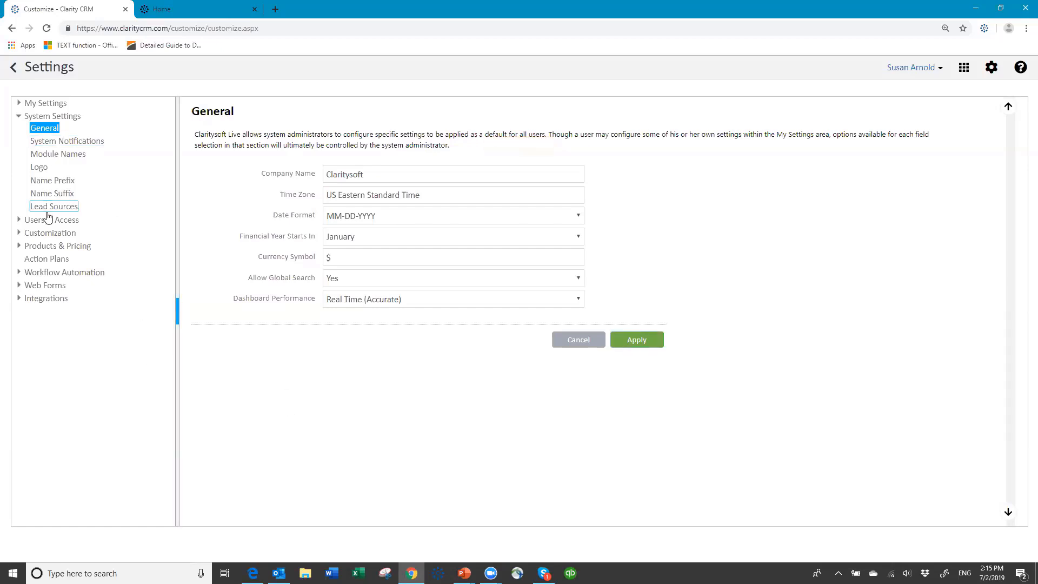
pyautogui.click(77, 142)
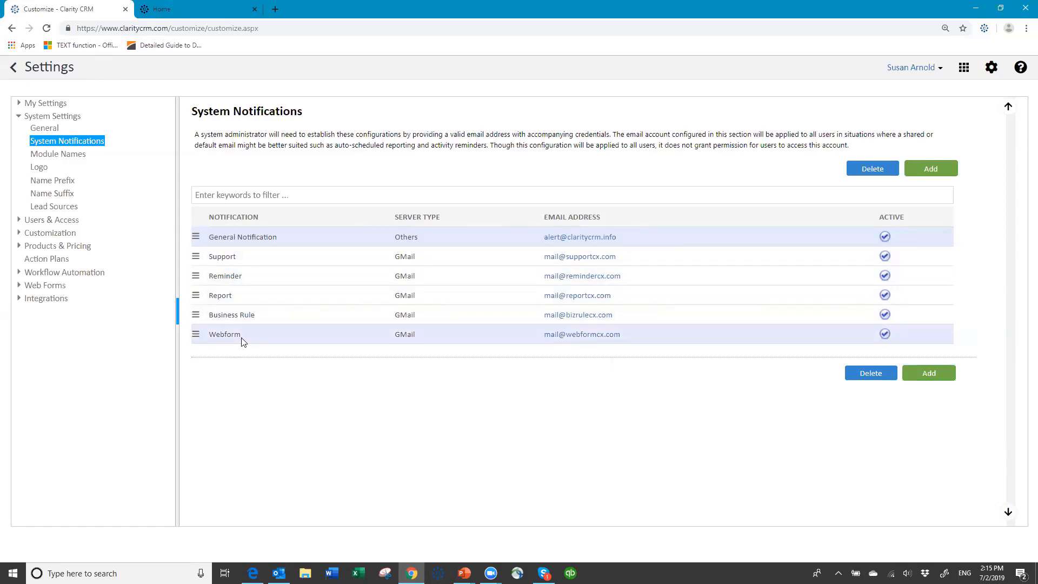
pyautogui.click(68, 155)
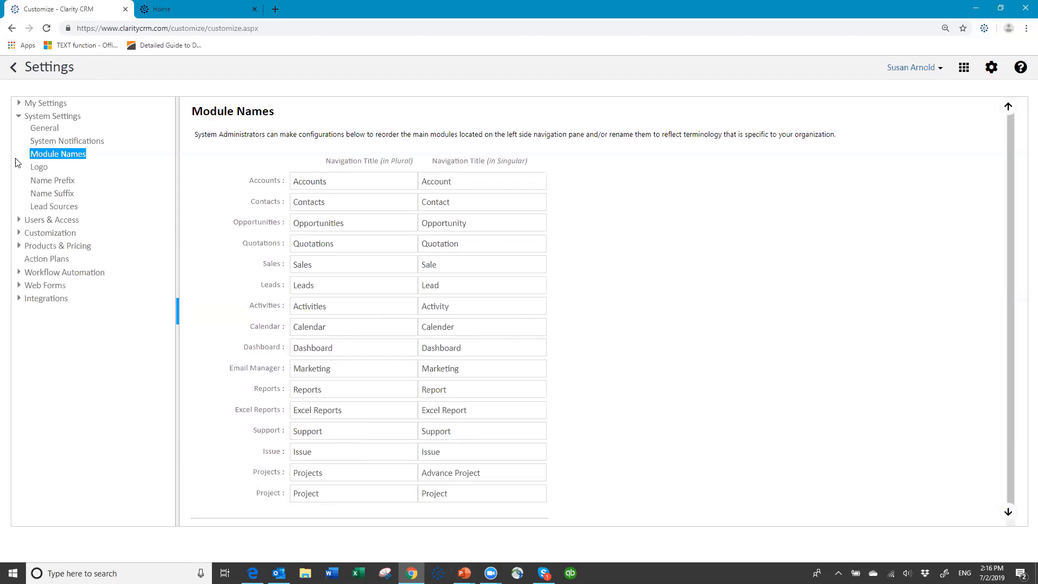
# - Visit the company Logo upload page, then go on to the Contact Name Prefix page
pyautogui.click(40, 169)
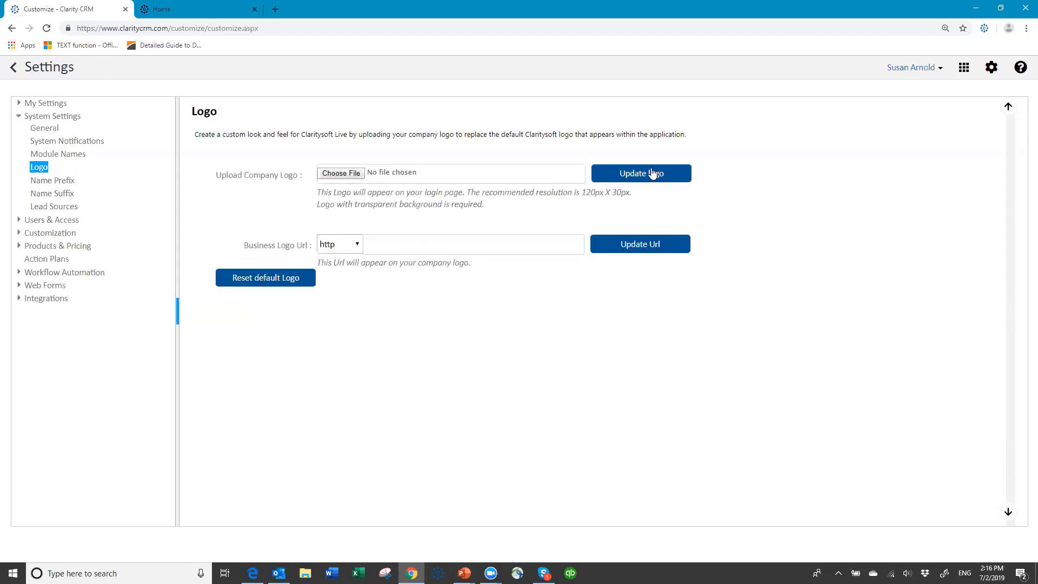
pyautogui.click(58, 104)
# - Show the Contact Name Prefix list with its single enabled Mr. entry
pyautogui.click(70, 184)
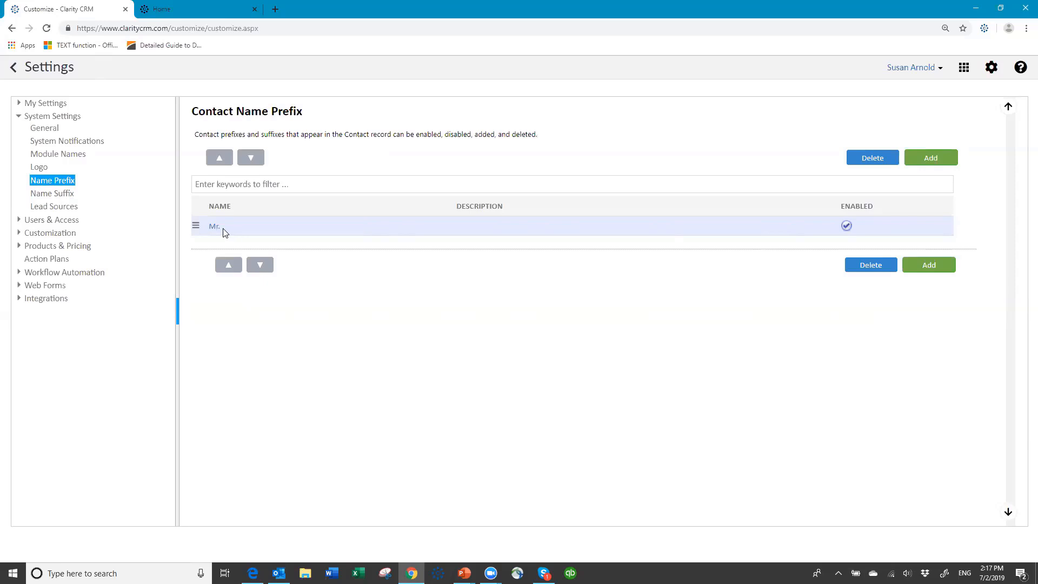
# - Add and save Ms. as a new name prefix, then view the empty Name Suffix list
pyautogui.click(929, 157)
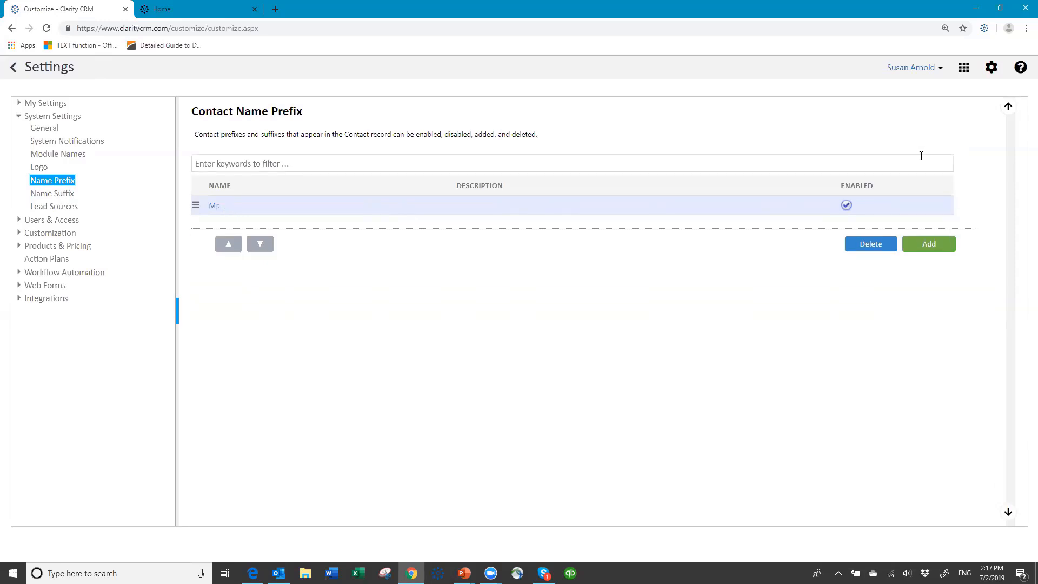
pyautogui.click(377, 165)
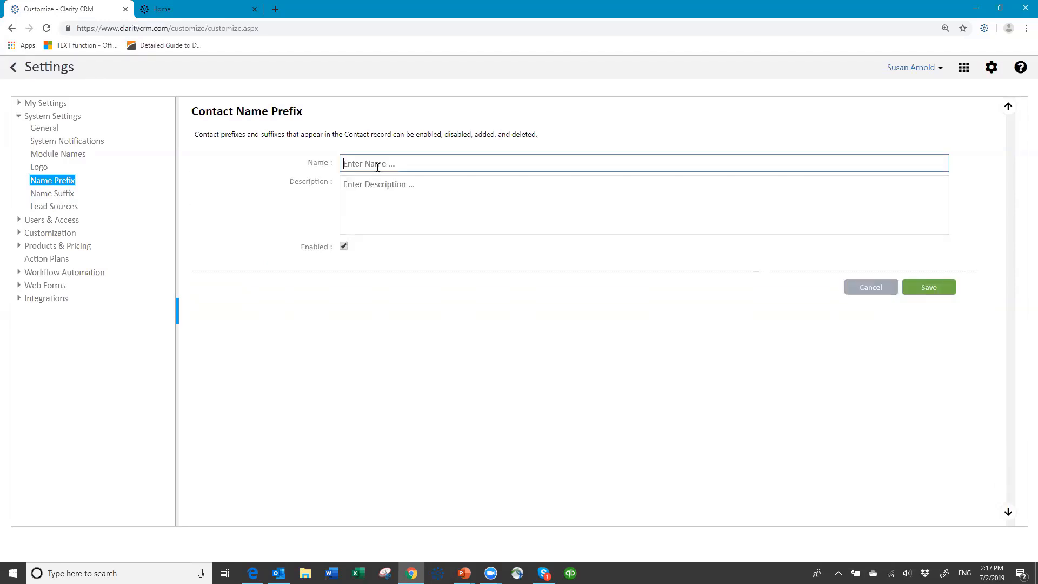
pyautogui.write('MS')
pyautogui.press('BackSpace')
pyautogui.write('s.')
pyautogui.click(933, 292)
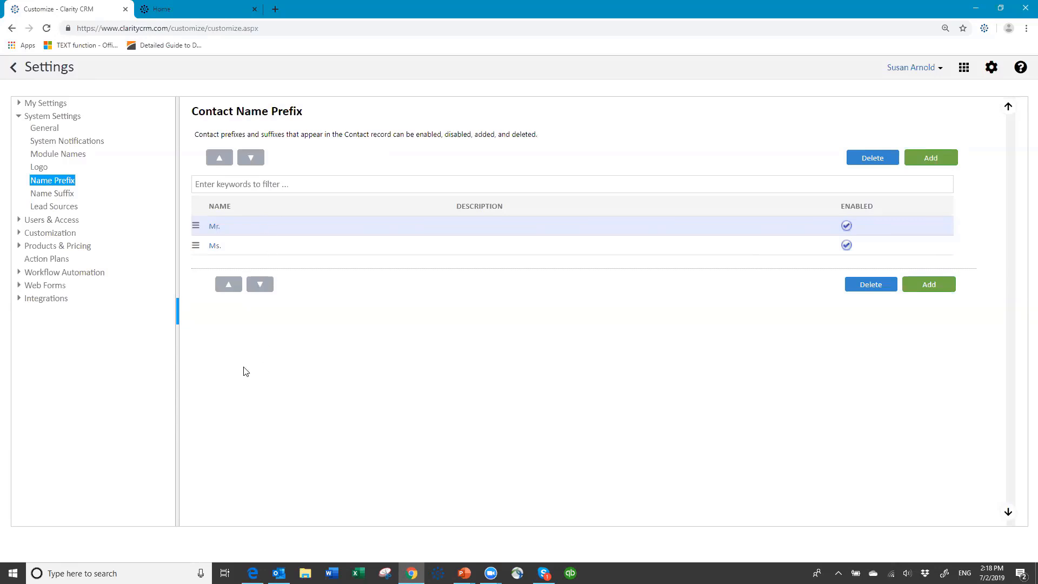
pyautogui.click(63, 198)
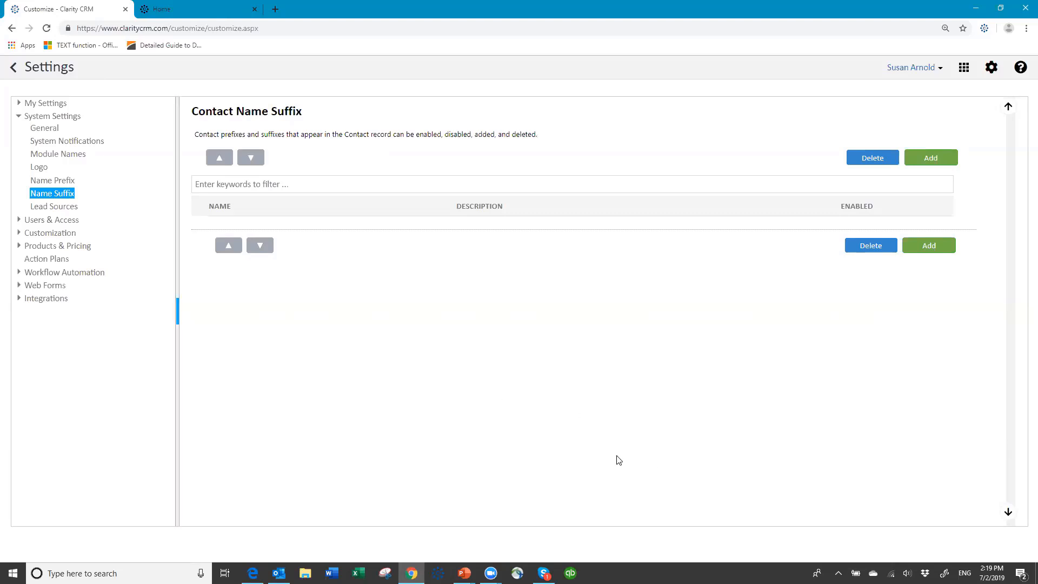
# - Show the eight Lead Sources, then start a new lead source and cancel it unsaved
pyautogui.click(64, 210)
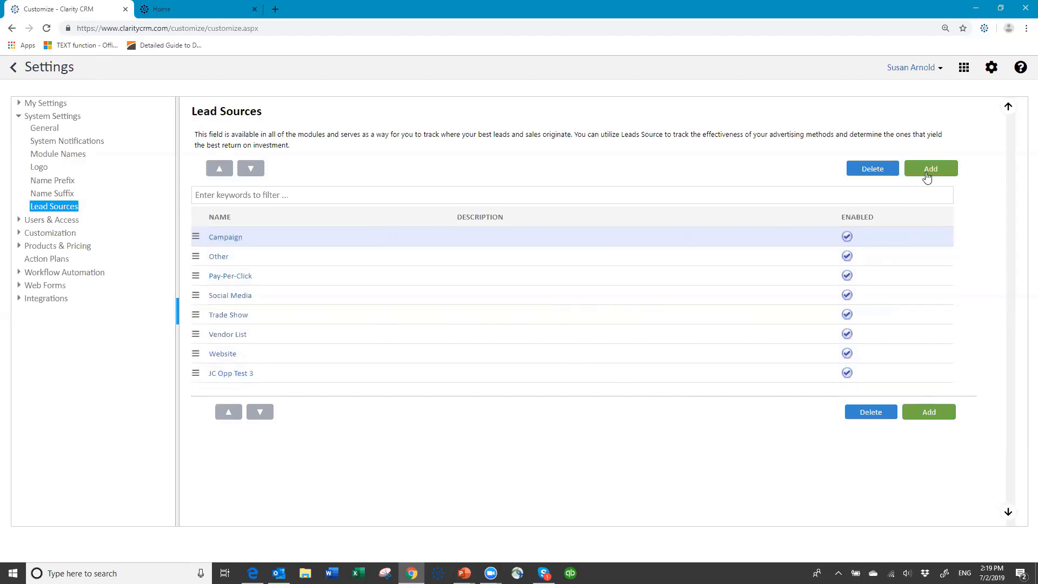
pyautogui.click(927, 170)
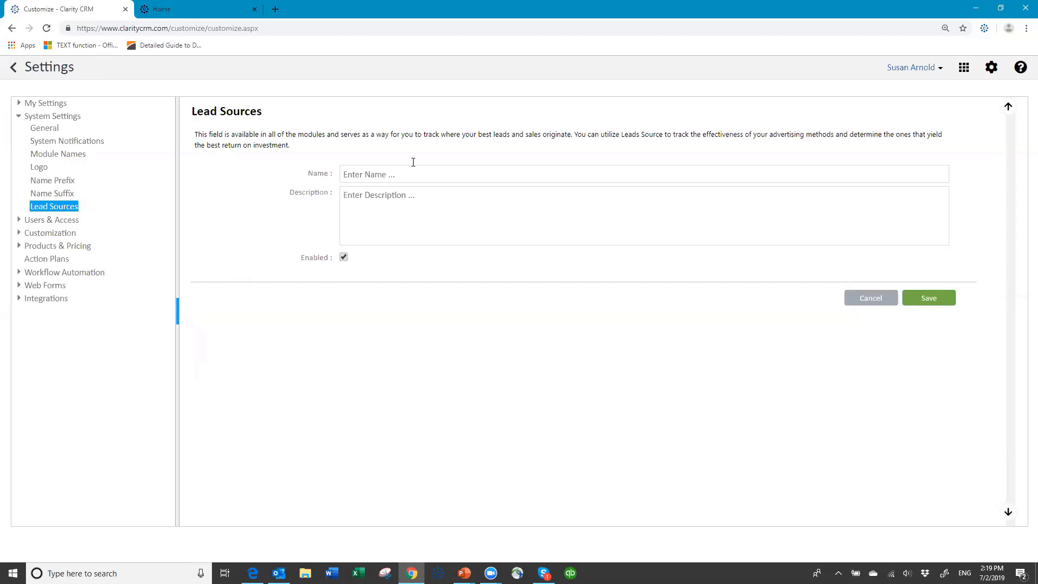
pyautogui.click(402, 172)
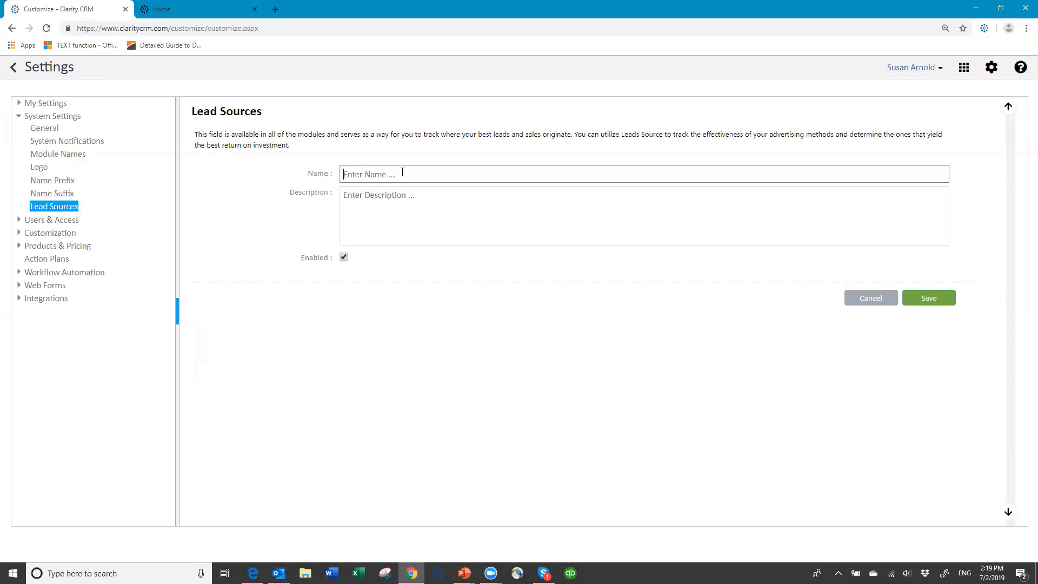
pyautogui.click(865, 302)
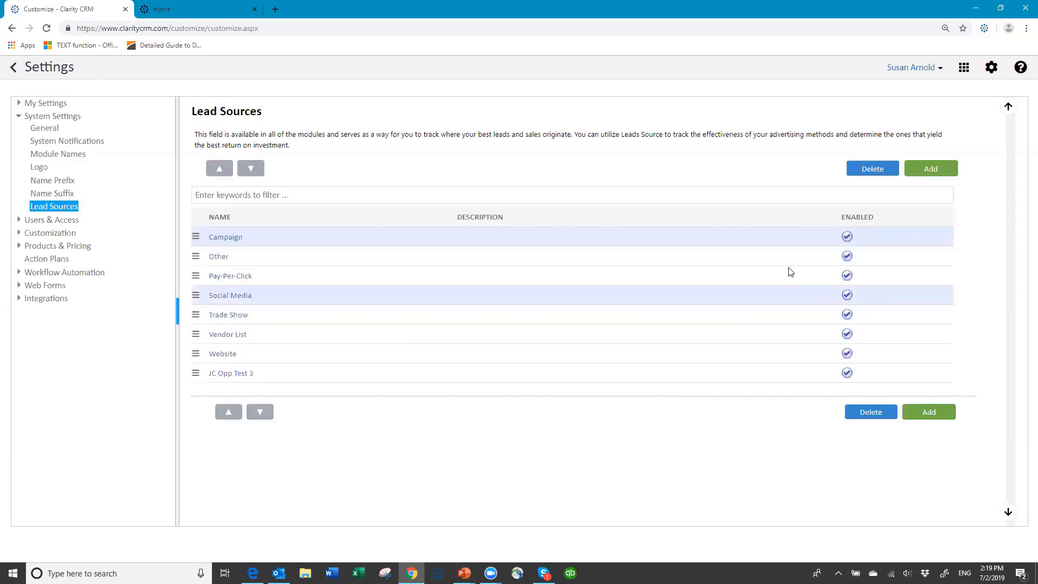
# - Collapse System Settings, expand Users & Access, and go to the Users page
pyautogui.click(17, 118)
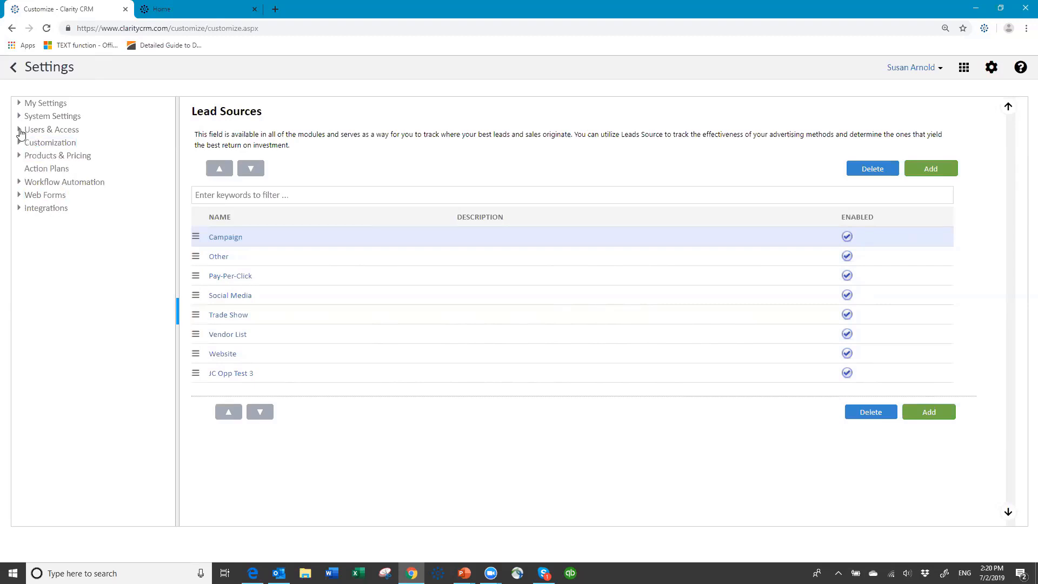
pyautogui.click(20, 129)
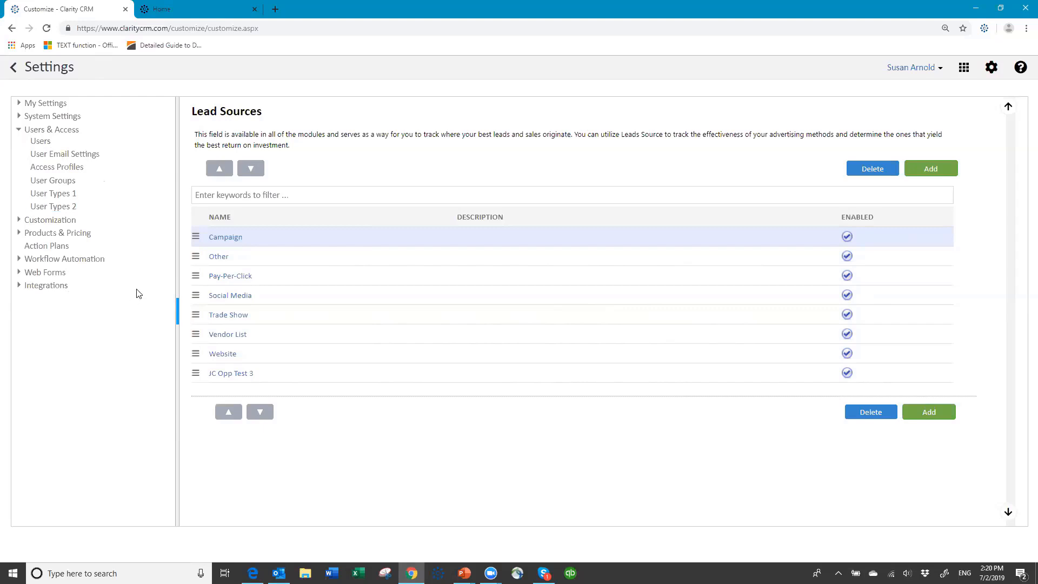
pyautogui.click(39, 146)
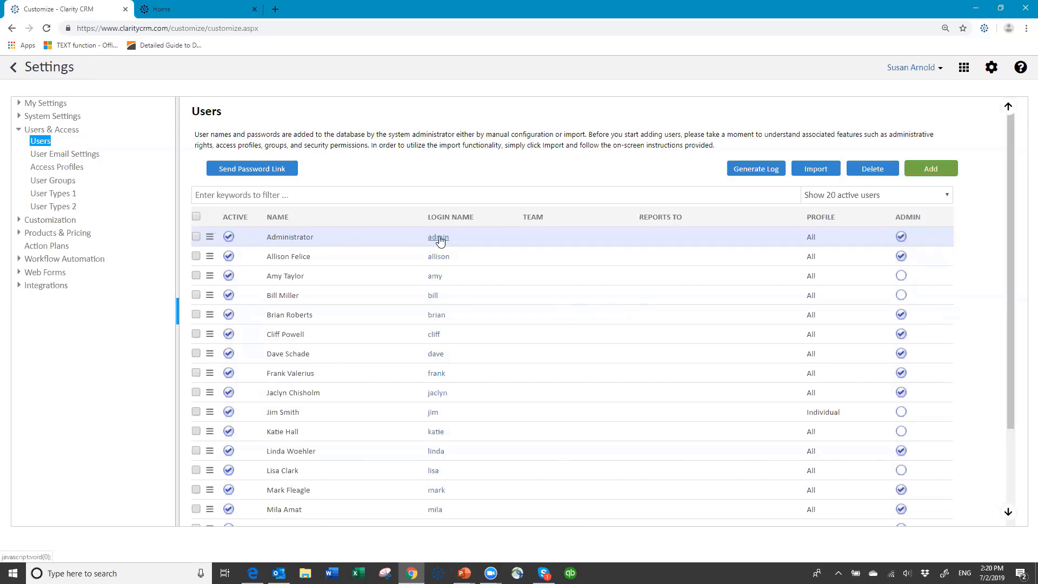
# - Look through the user list's login names, All/Individual profiles and admin flags
pyautogui.scroll(-1, 440, 241)
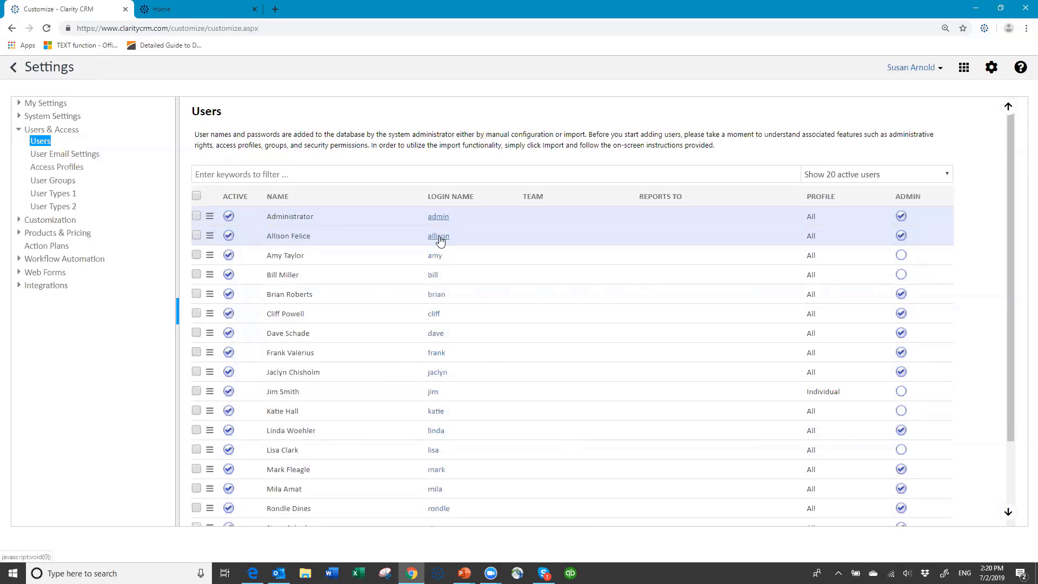
pyautogui.click(439, 217)
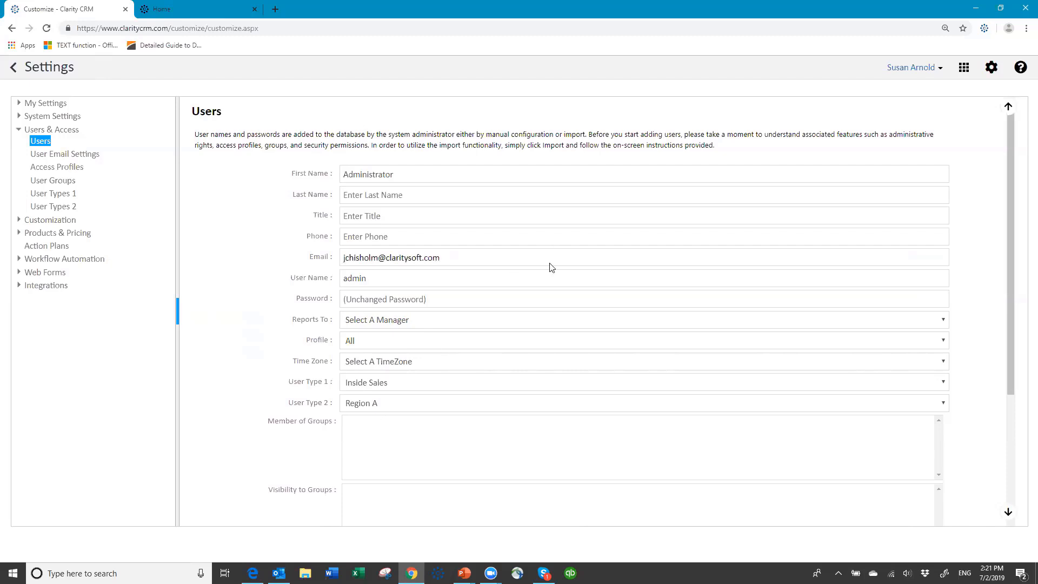
pyautogui.scroll(-2, 550, 269)
pyautogui.scroll(-2, 551, 269)
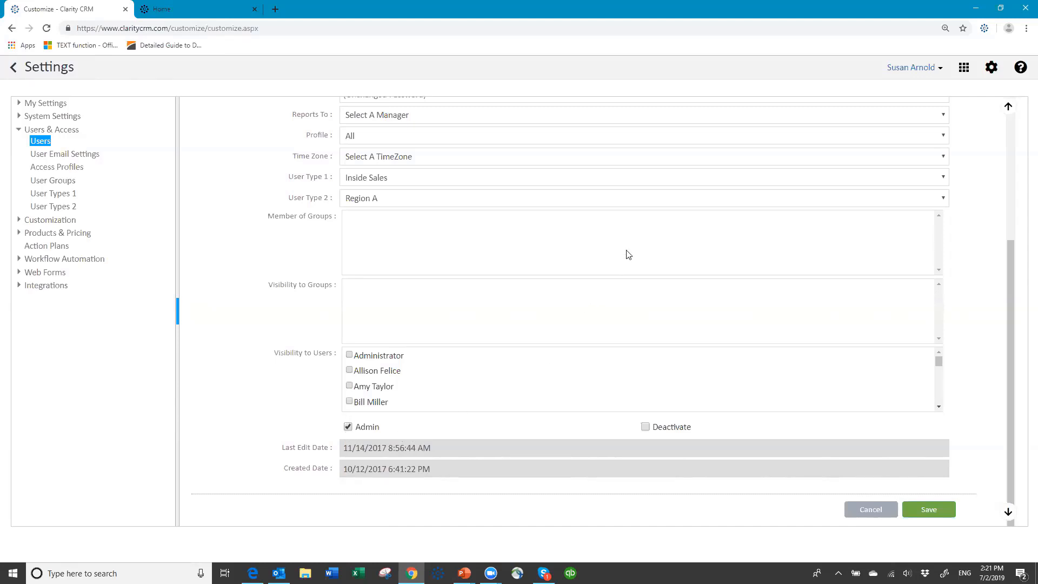
pyautogui.scroll(4, 644, 224)
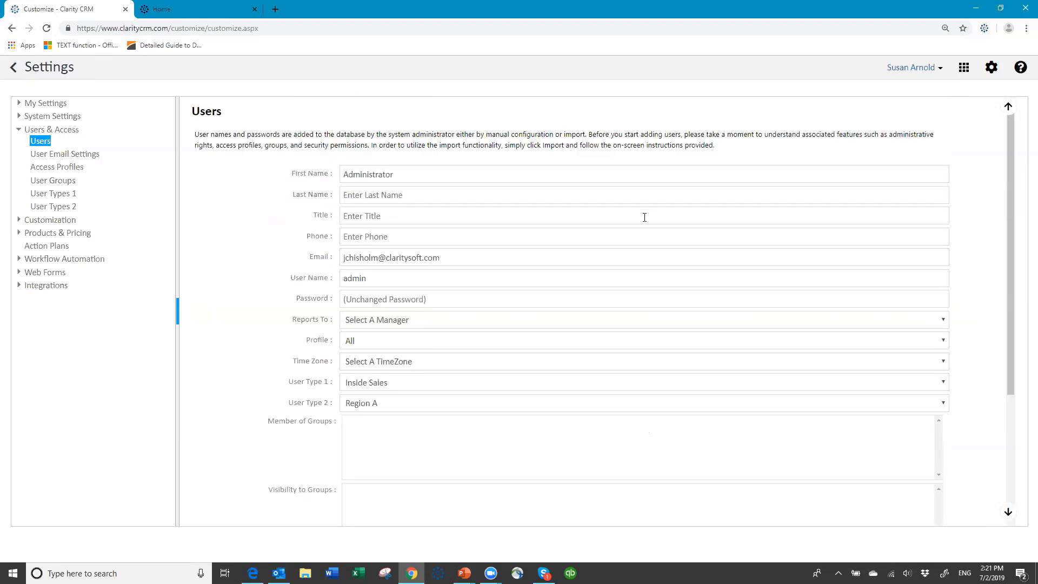
pyautogui.scroll(-4, 843, 405)
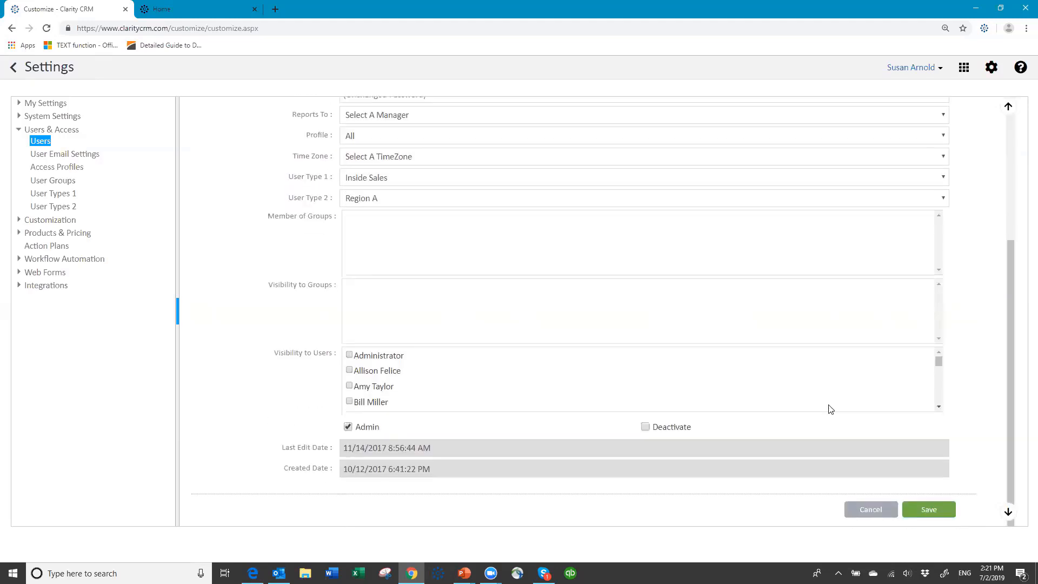
pyautogui.click(877, 508)
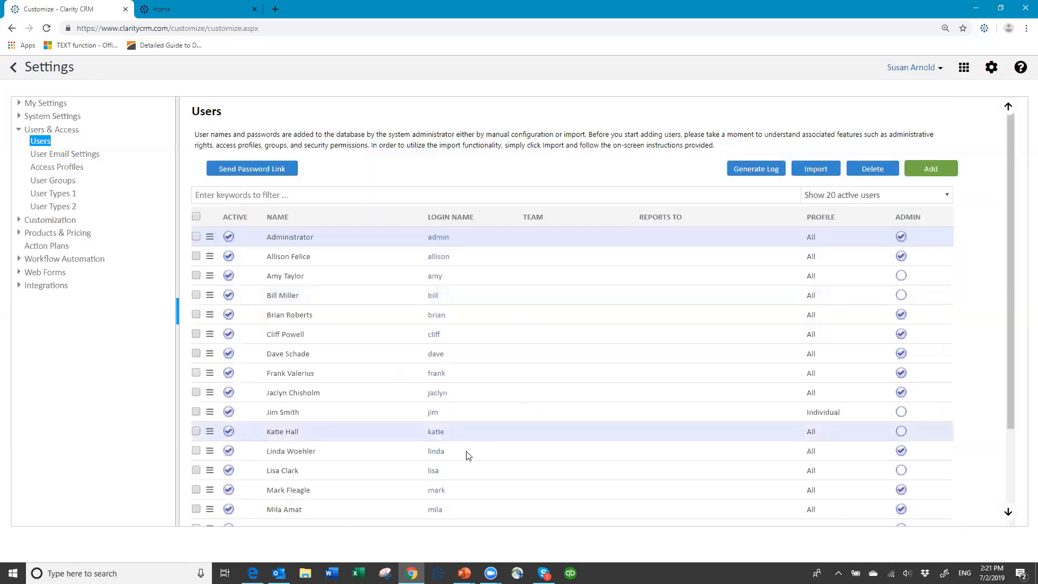
# - Open the signed-in user's edit form from the bottom of the Users list
pyautogui.scroll(-3, 491, 432)
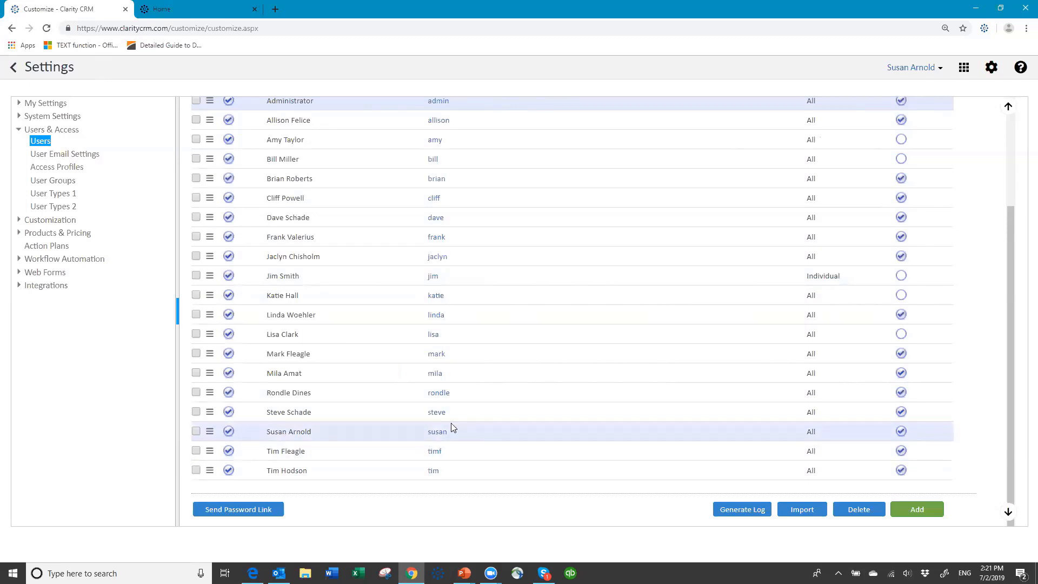
pyautogui.click(437, 435)
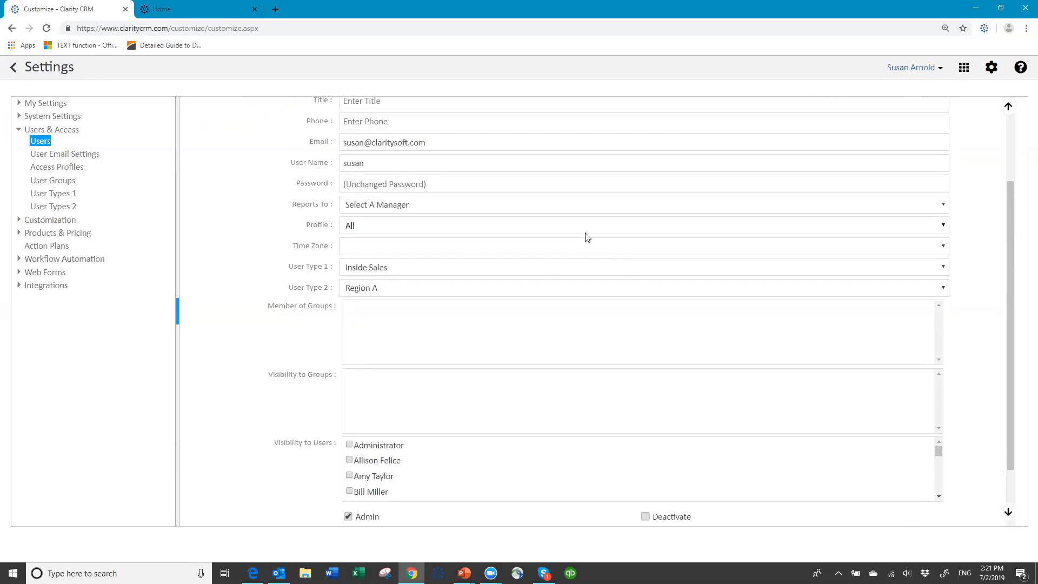
pyautogui.scroll(2, 586, 231)
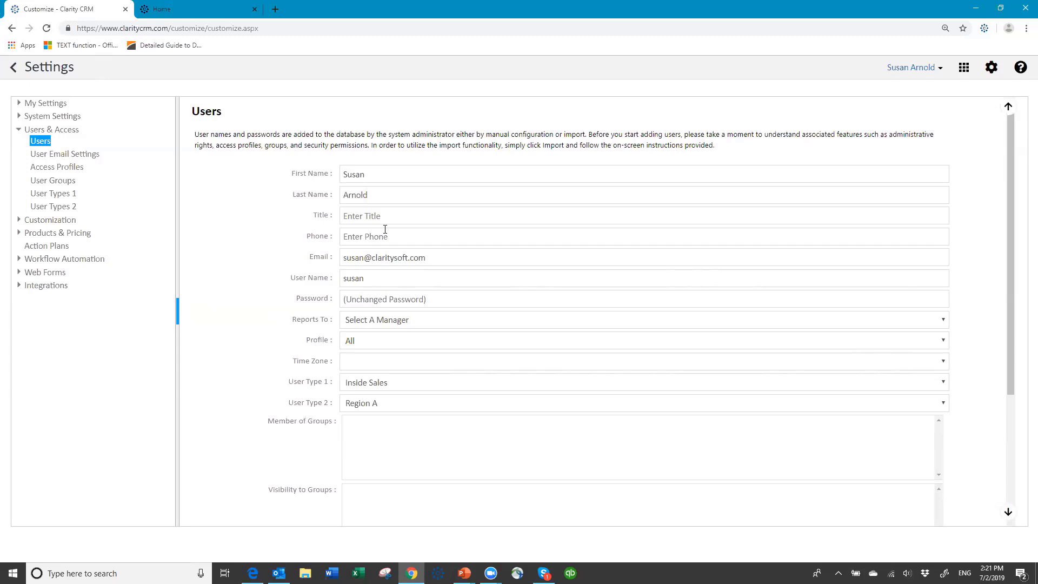
pyautogui.scroll(-2, 456, 319)
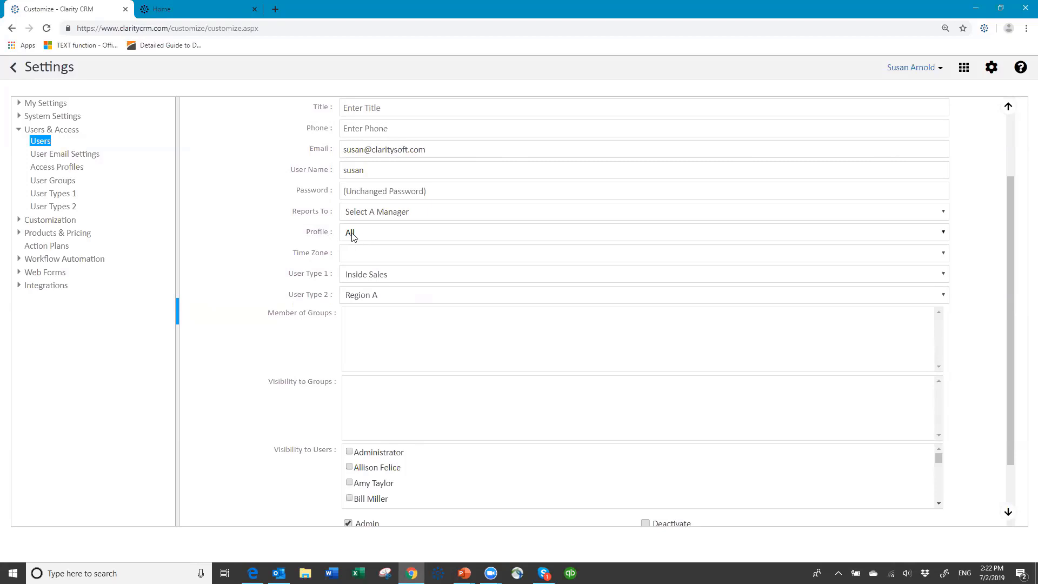
pyautogui.click(574, 235)
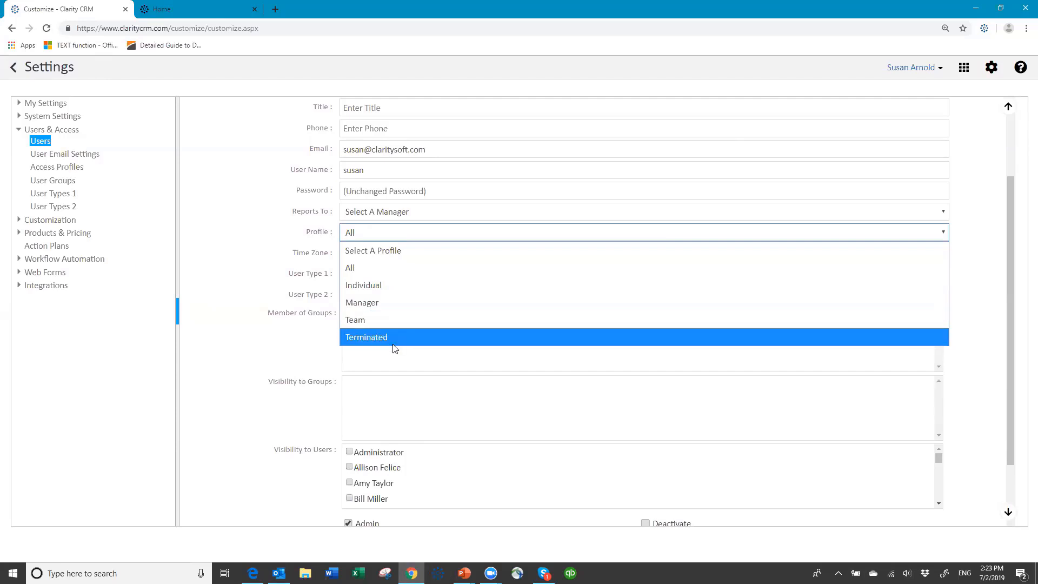
pyautogui.click(549, 443)
pyautogui.scroll(-2, 523, 461)
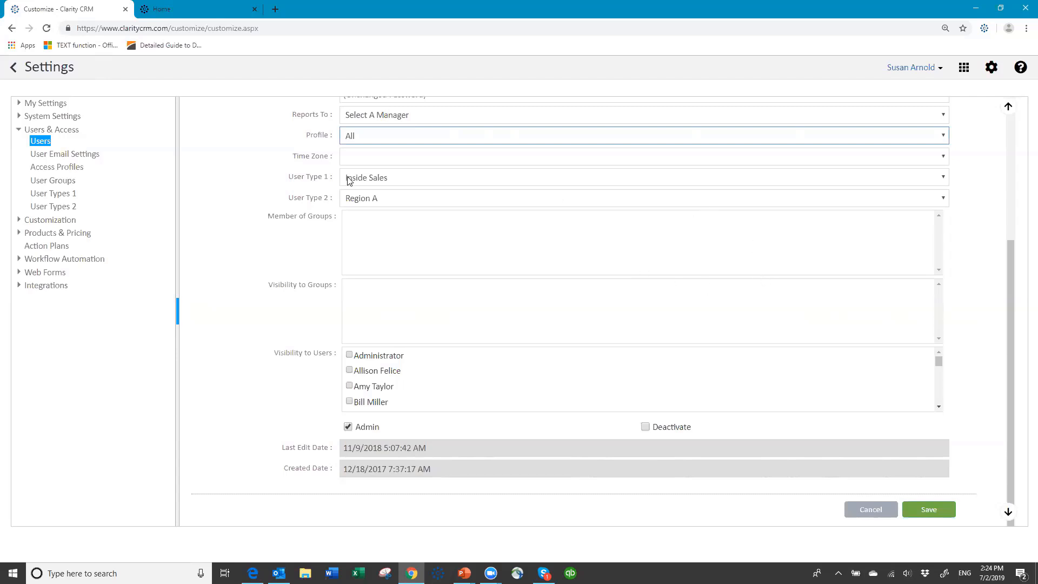
# - Choose US Eastern Standard Time in the user's Time Zone field
pyautogui.scroll(2, 440, 216)
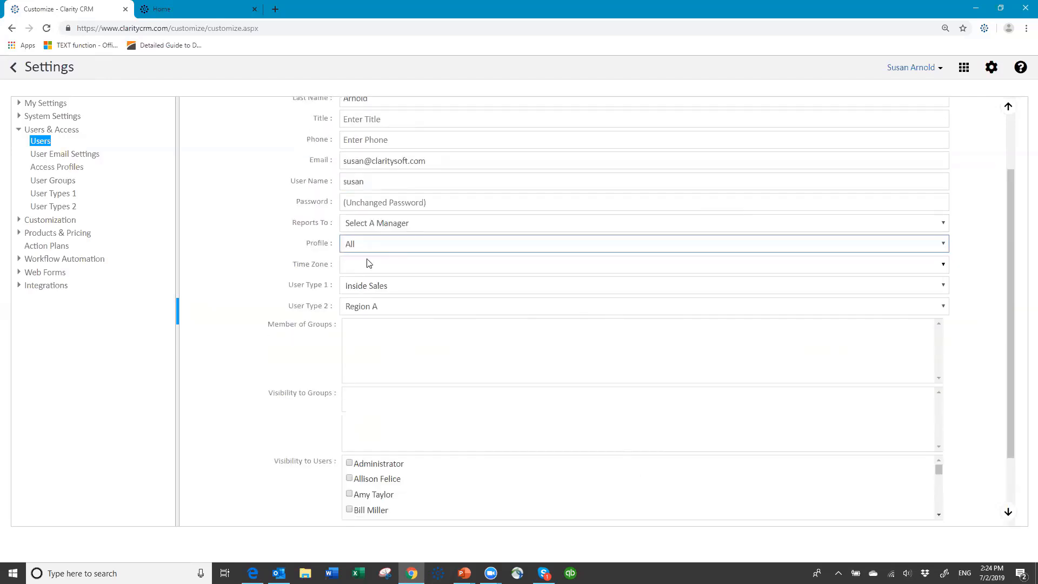
pyautogui.scroll(2, 369, 269)
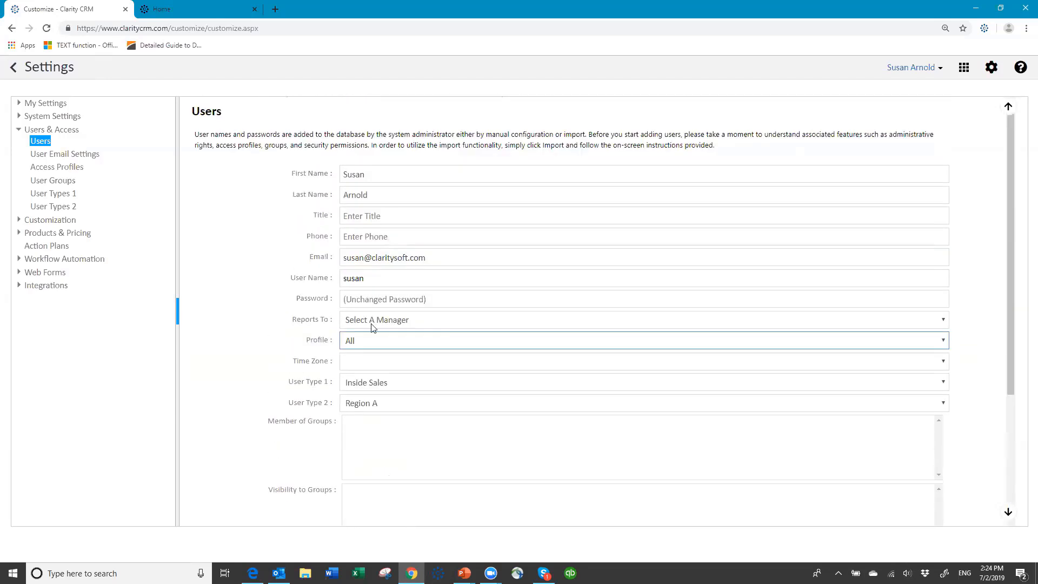
pyautogui.scroll(-3, 362, 346)
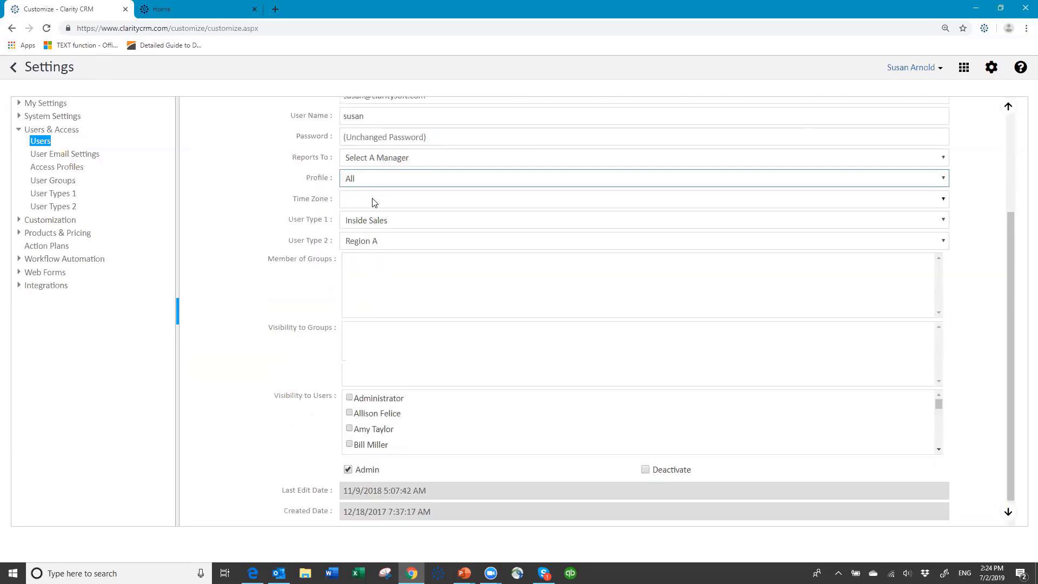
pyautogui.click(375, 203)
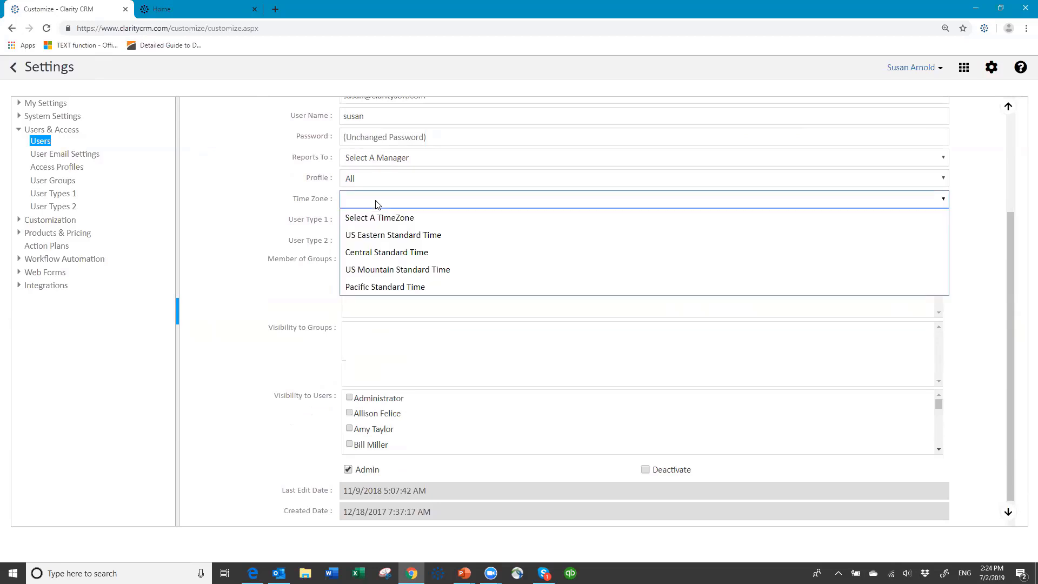
pyautogui.click(374, 238)
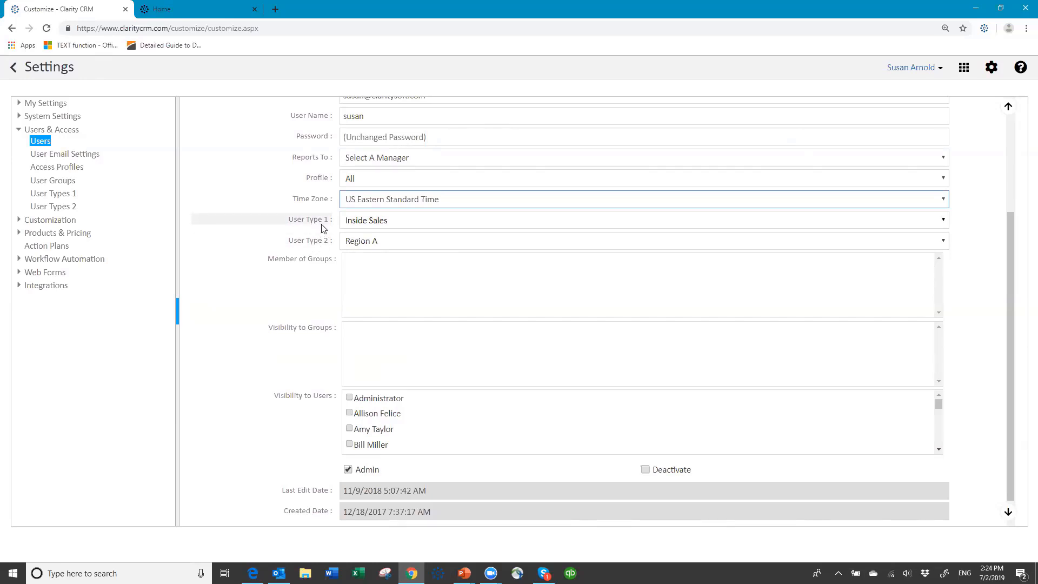
pyautogui.click(49, 195)
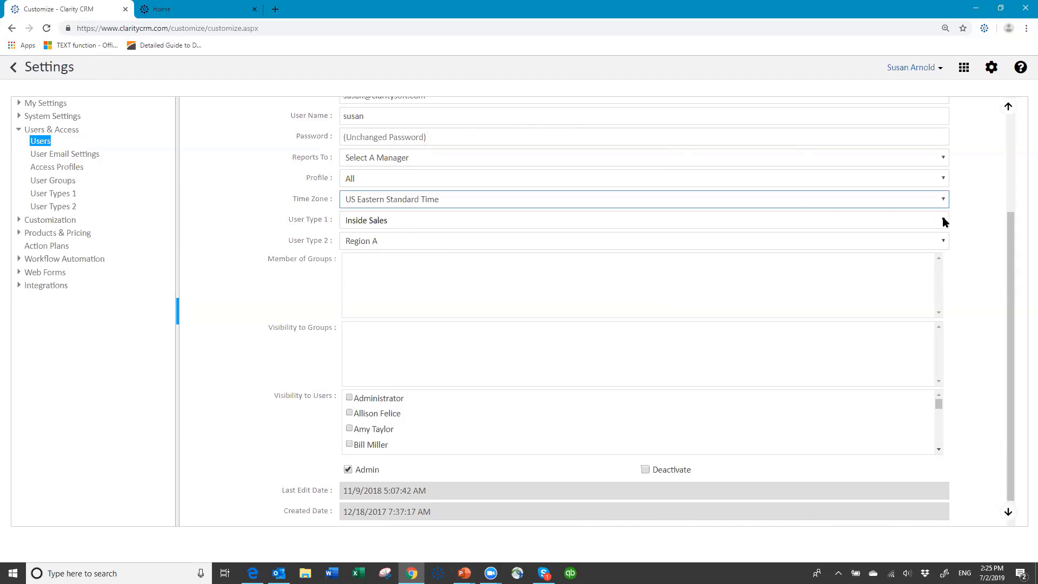
# - Keep Inside Sales as User Type 1 and display the User Type 2 region options
pyautogui.click(943, 221)
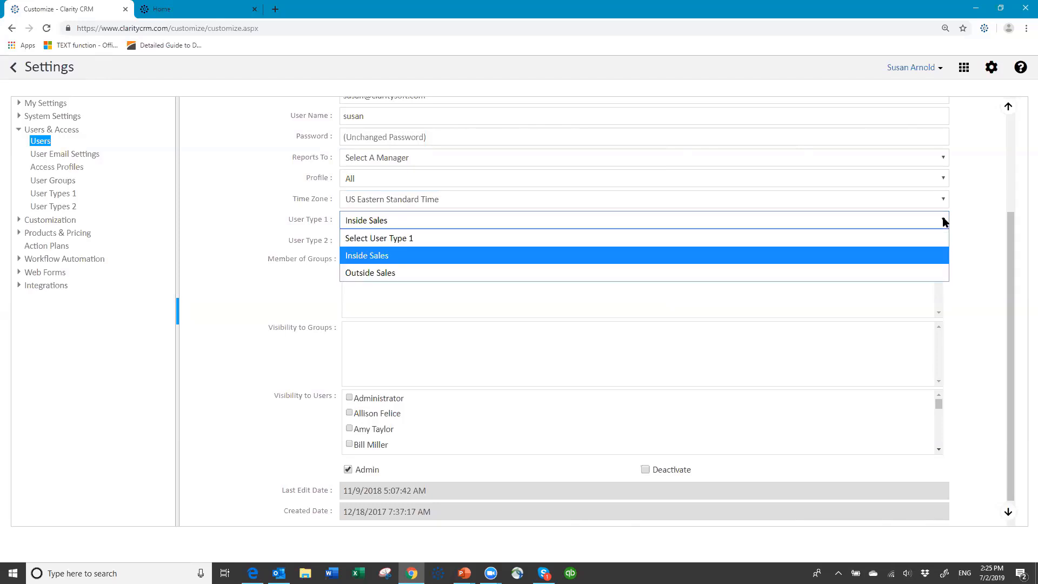
pyautogui.click(417, 220)
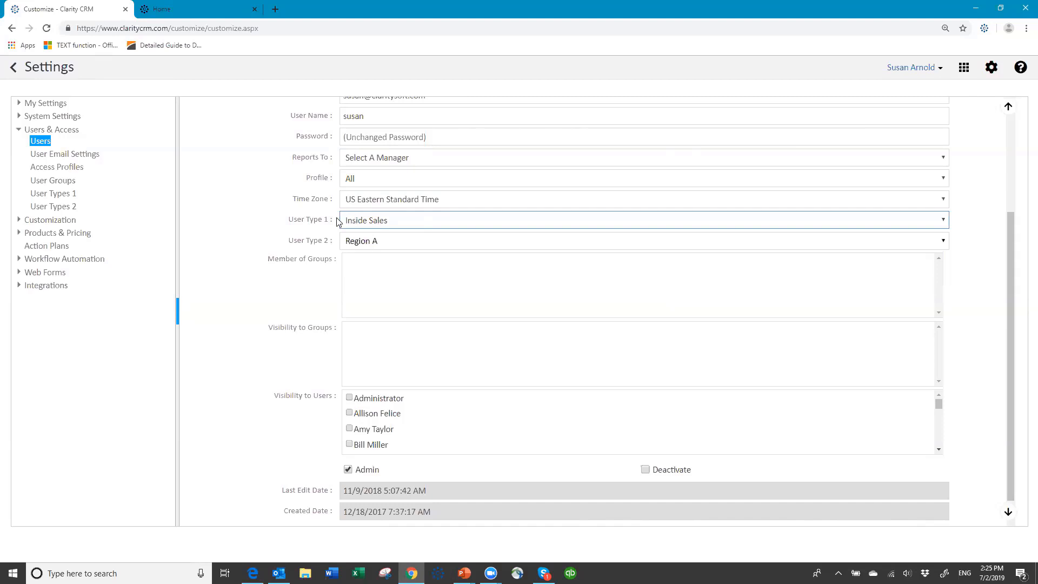
pyautogui.click(403, 244)
pyautogui.click(403, 244)
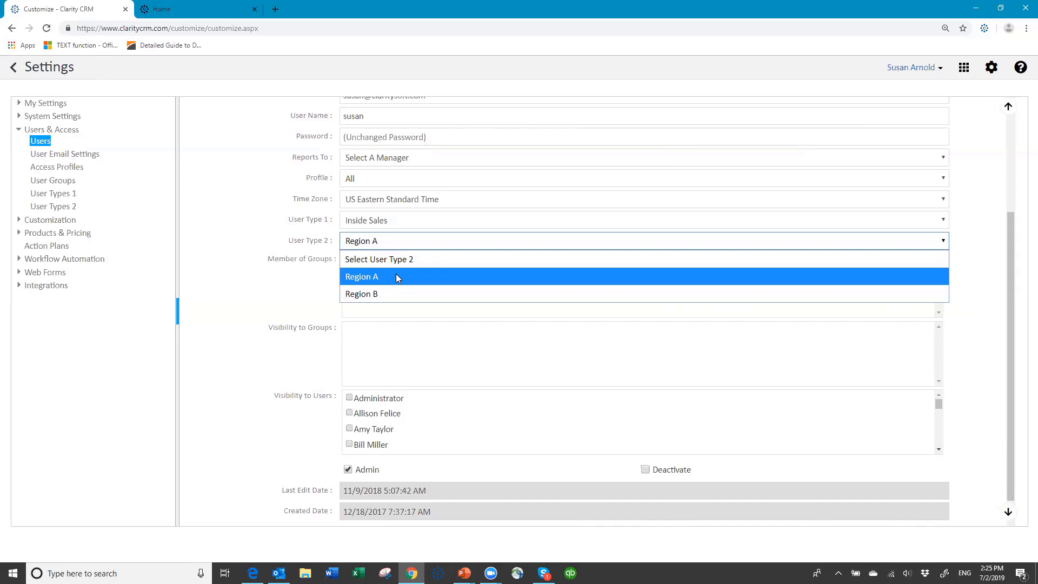
# - Keep Region A as the user's User Type 2, then go to User Types 2 in the navigation
pyautogui.click(395, 276)
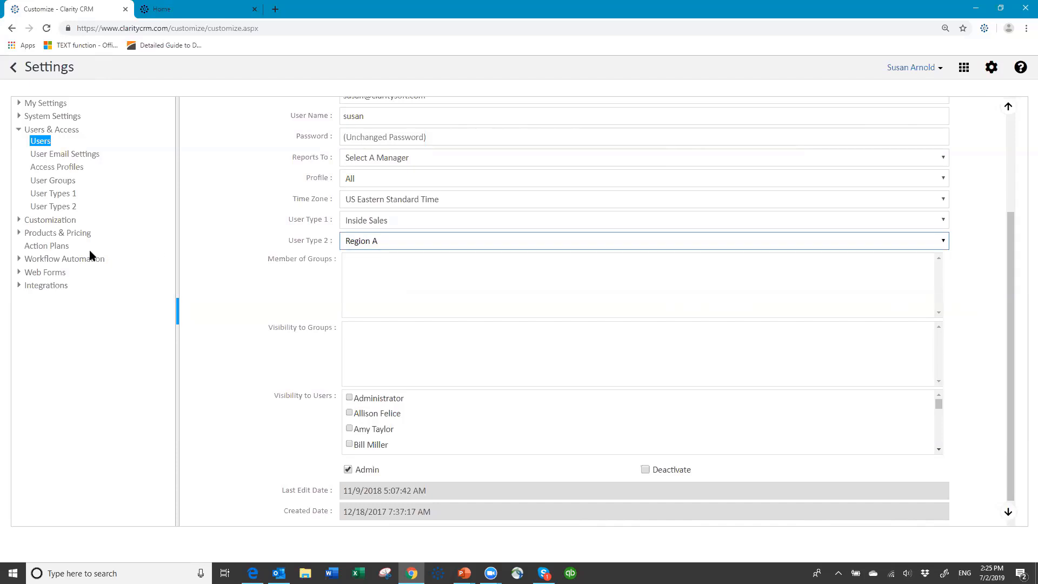
pyautogui.click(73, 206)
pyautogui.scroll(2, 528, 146)
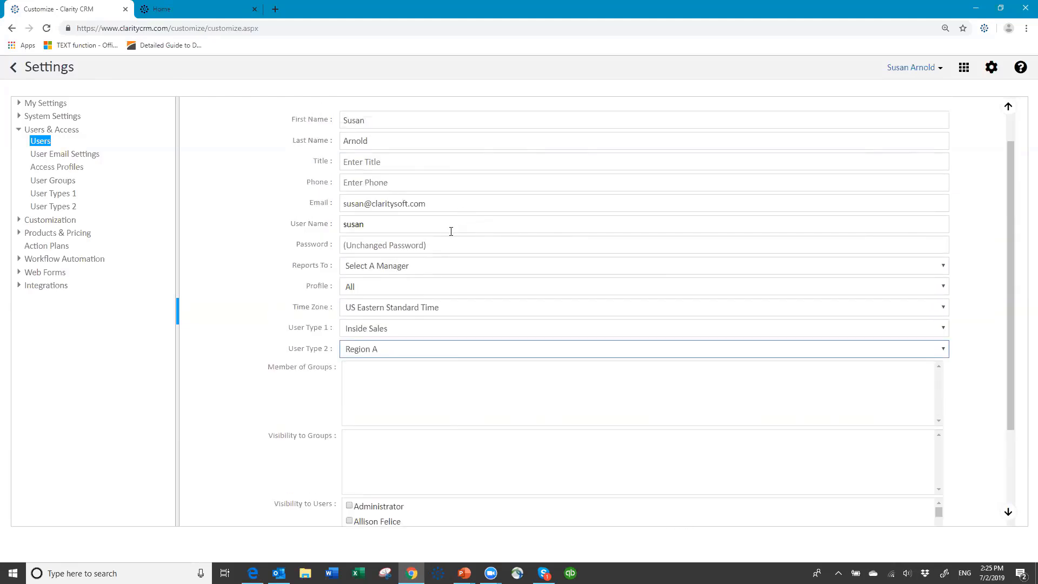
pyautogui.scroll(-3, 451, 232)
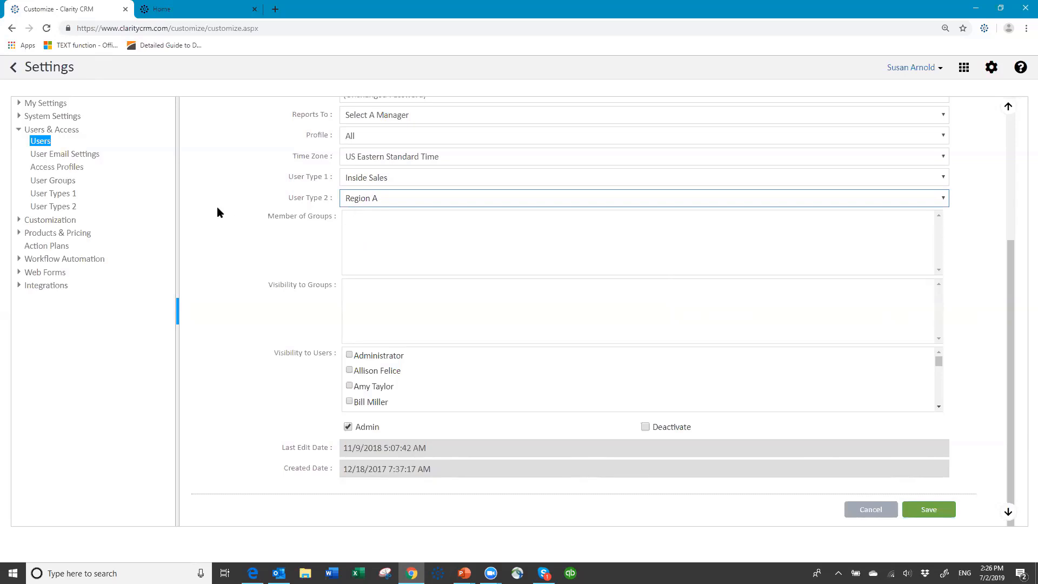
pyautogui.click(57, 187)
# - Leave no other users visible to this user and keep the Admin box checked
pyautogui.click(360, 402)
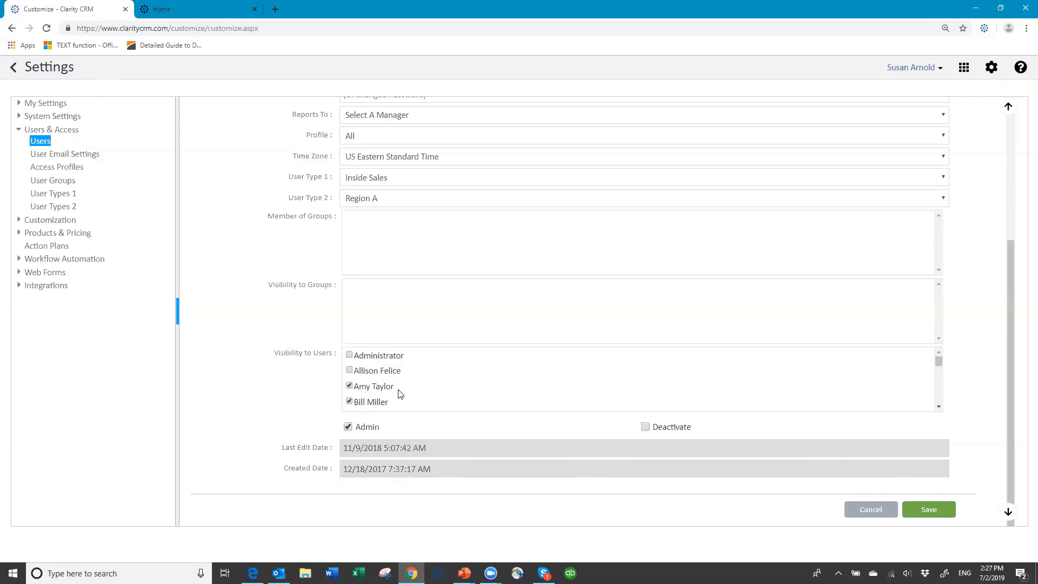
pyautogui.click(349, 386)
pyautogui.scroll(4, 777, 254)
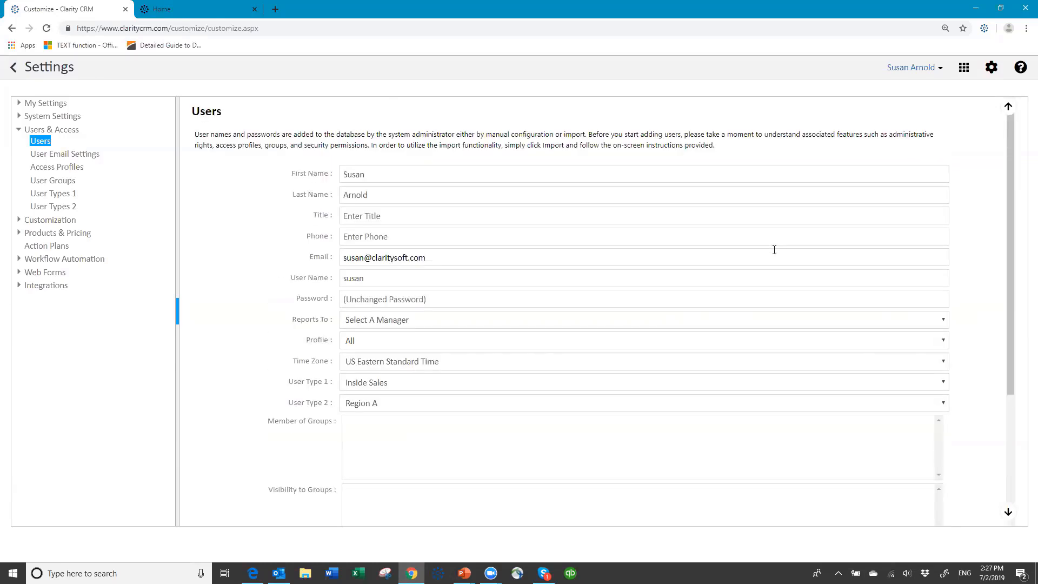
pyautogui.scroll(-3, 774, 249)
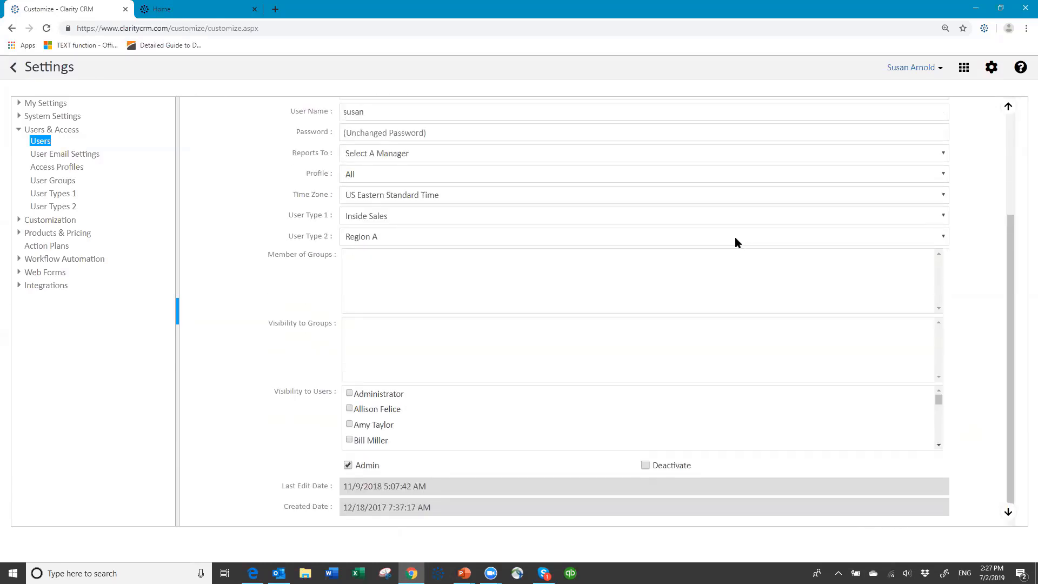
pyautogui.scroll(1, 736, 241)
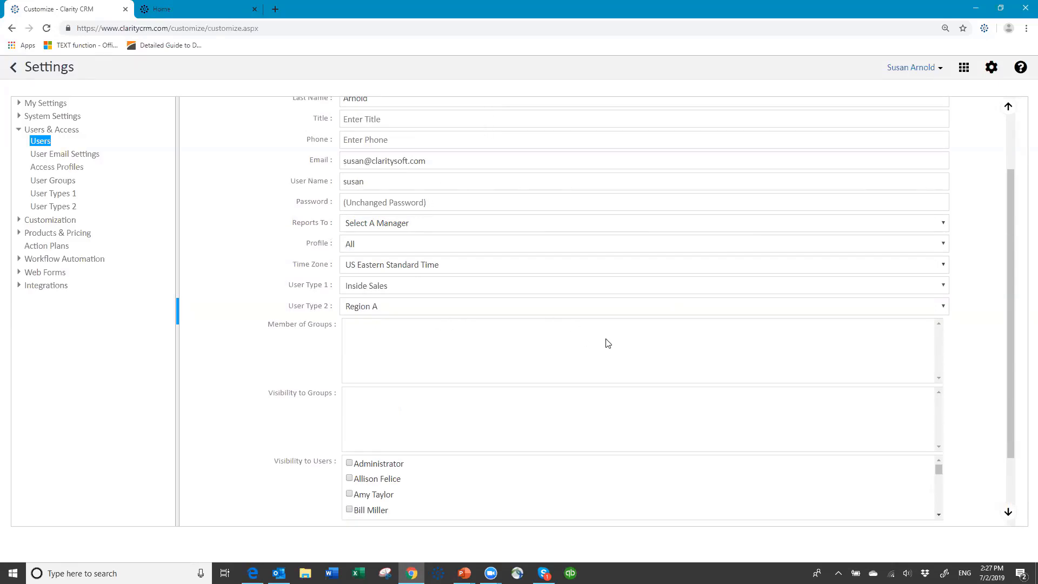
pyautogui.scroll(-2, 607, 342)
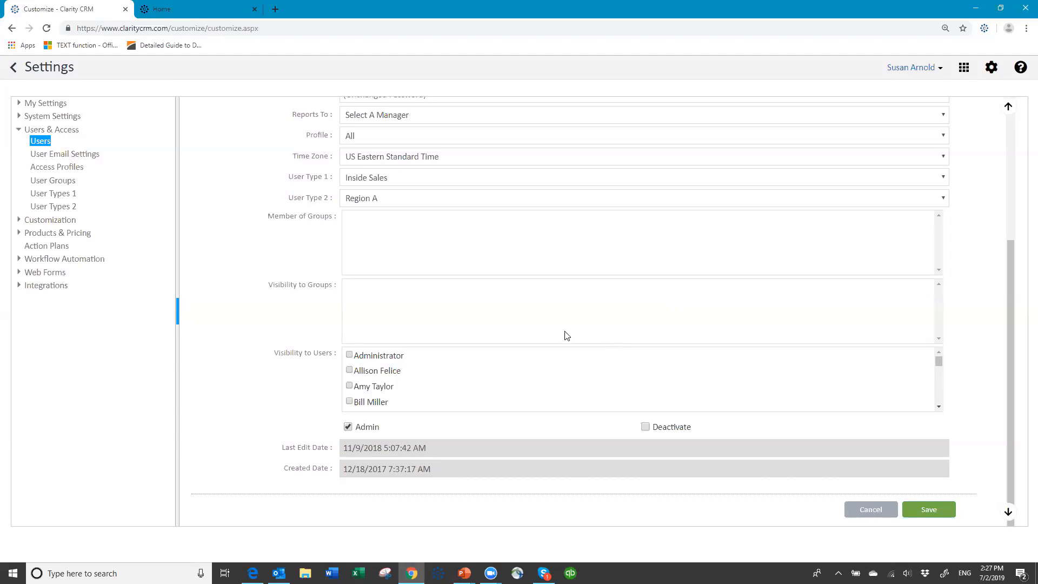
pyautogui.click(348, 427)
pyautogui.click(348, 427)
# - Save the user record and bring up the Users import instructions
pyautogui.click(938, 510)
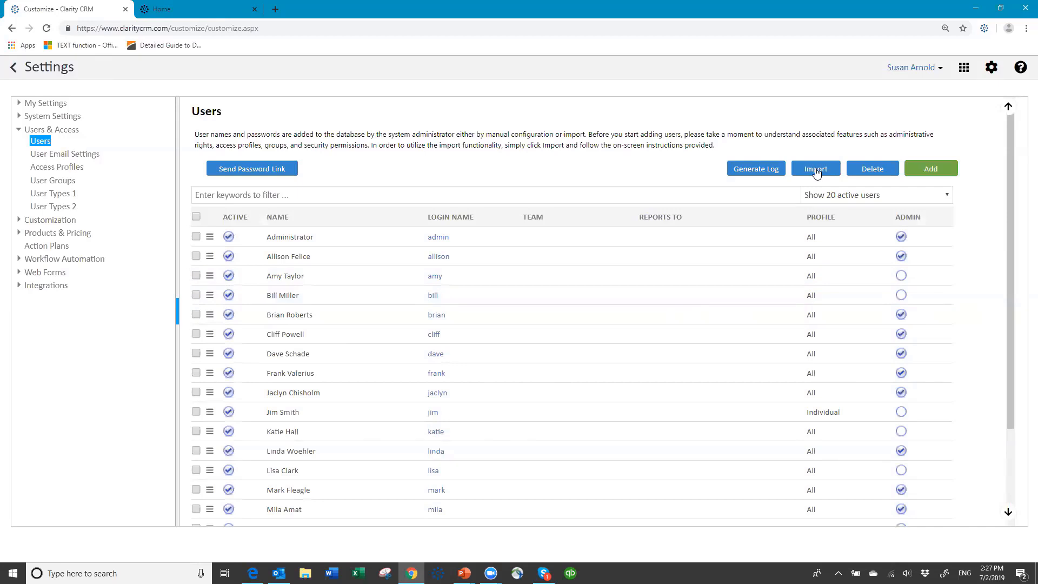
pyautogui.click(816, 170)
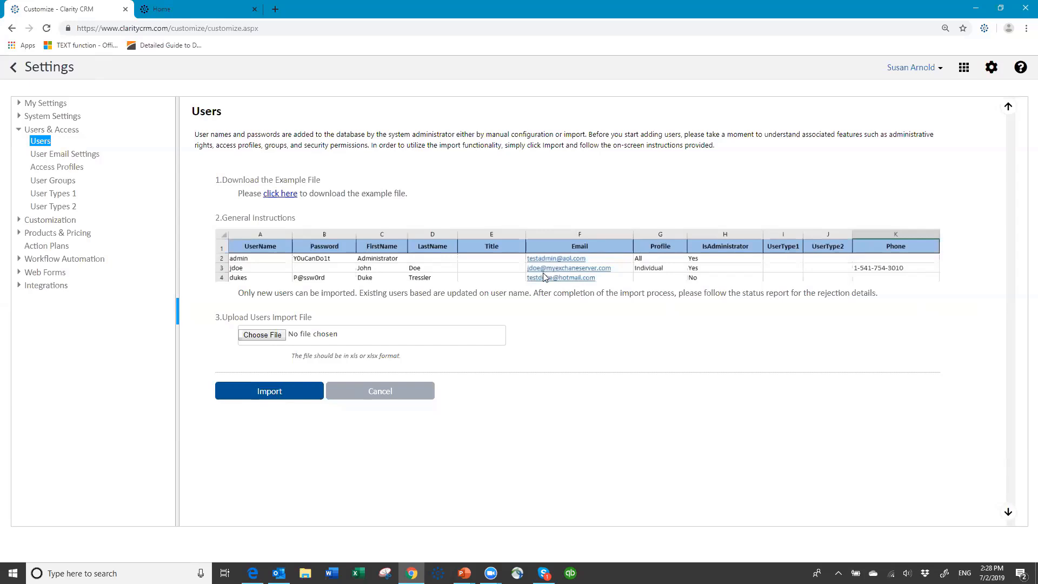
# - In User Email Settings, try one user, then load a user with empty mail server fields
pyautogui.click(79, 156)
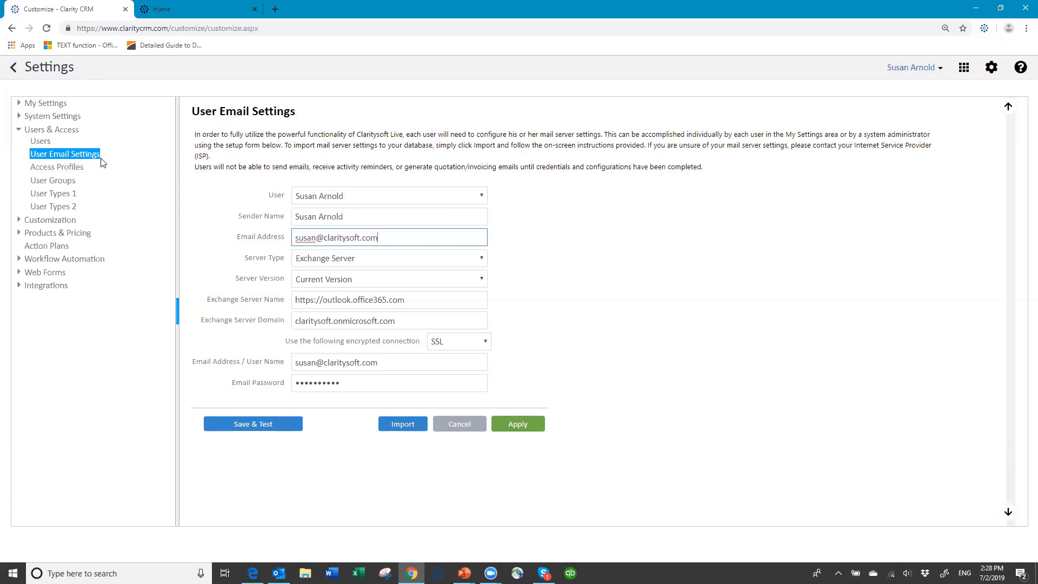
pyautogui.click(481, 198)
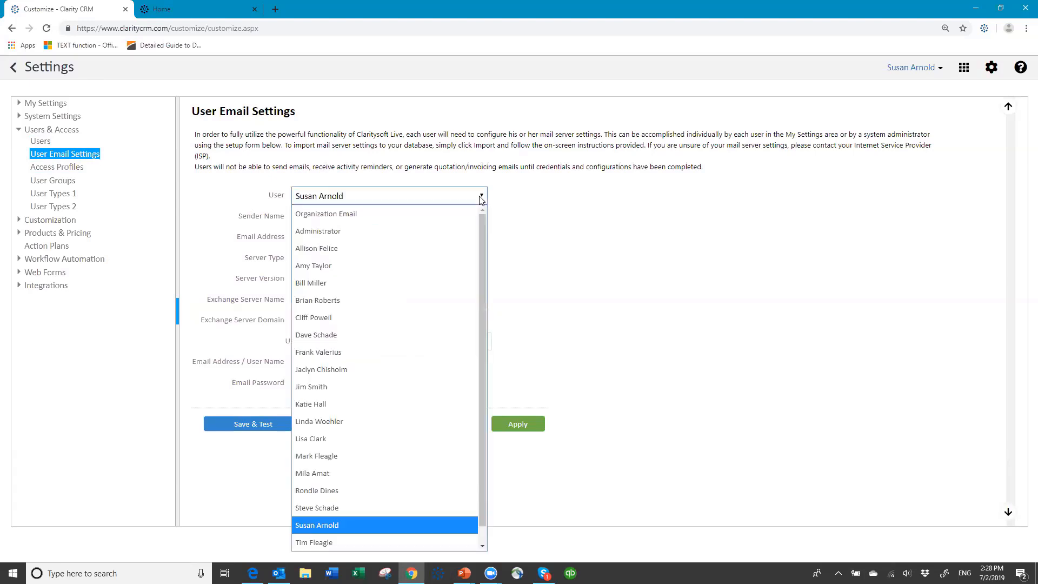
pyautogui.click(352, 248)
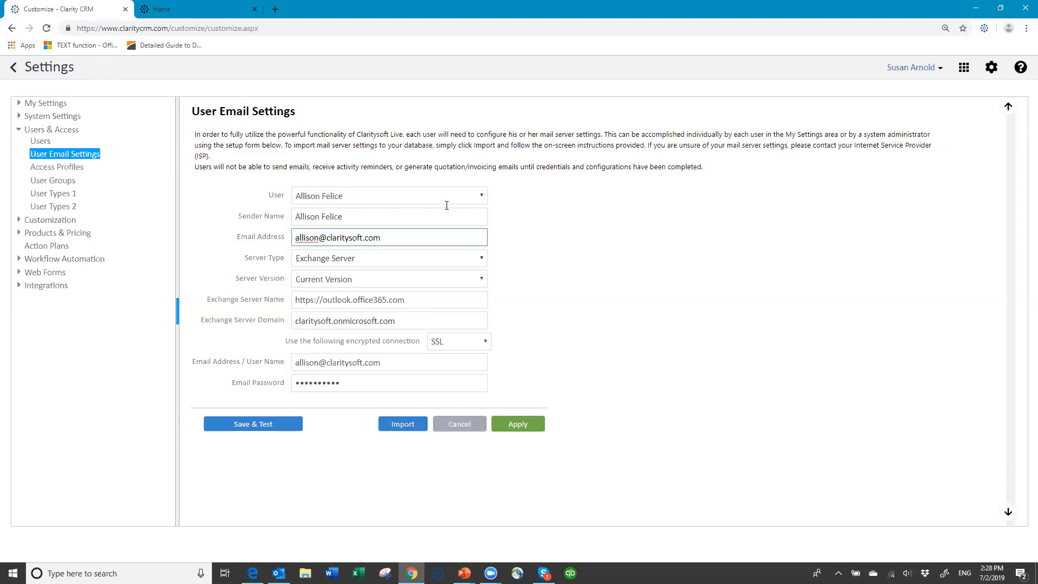
pyautogui.click(480, 198)
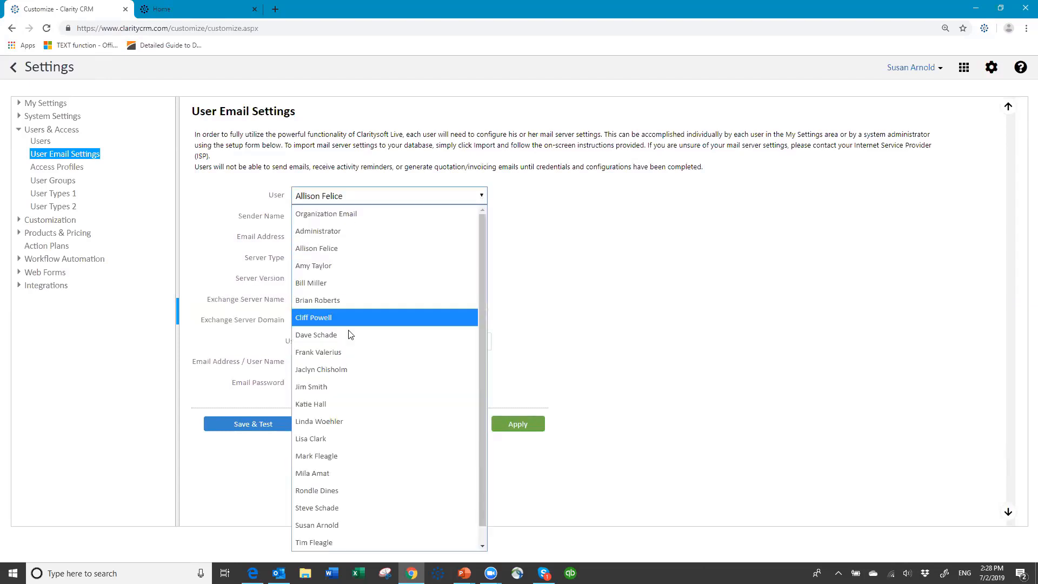
pyautogui.click(322, 385)
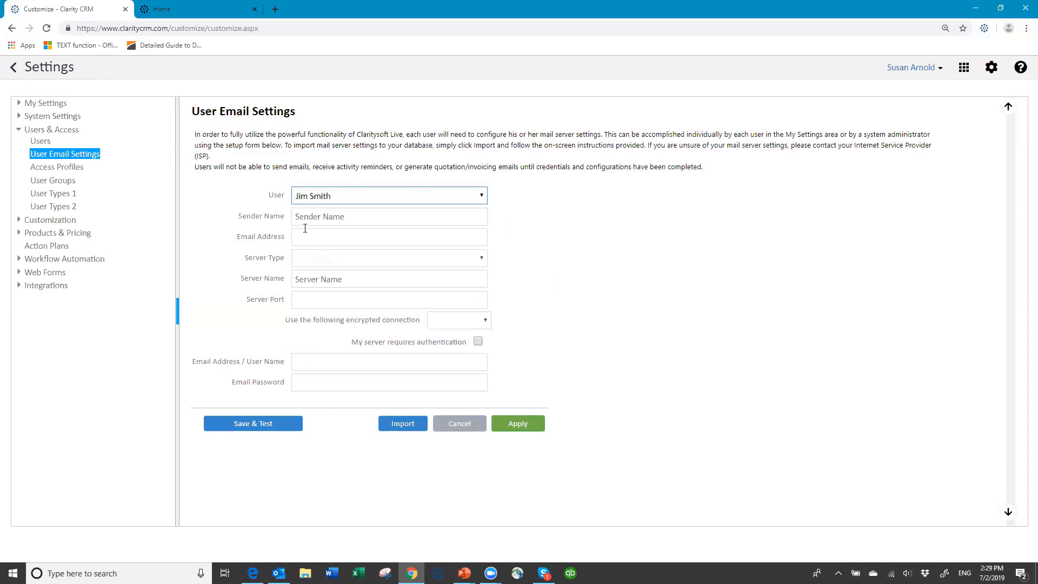
# - Go to the Email Password field, then bring up the email settings import instructions
pyautogui.click(303, 382)
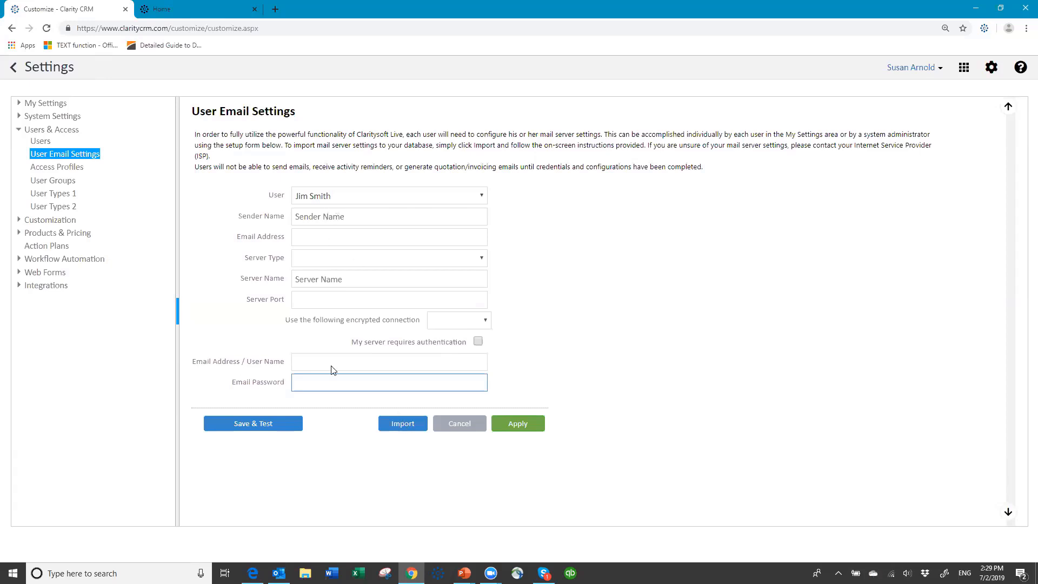
pyautogui.click(400, 426)
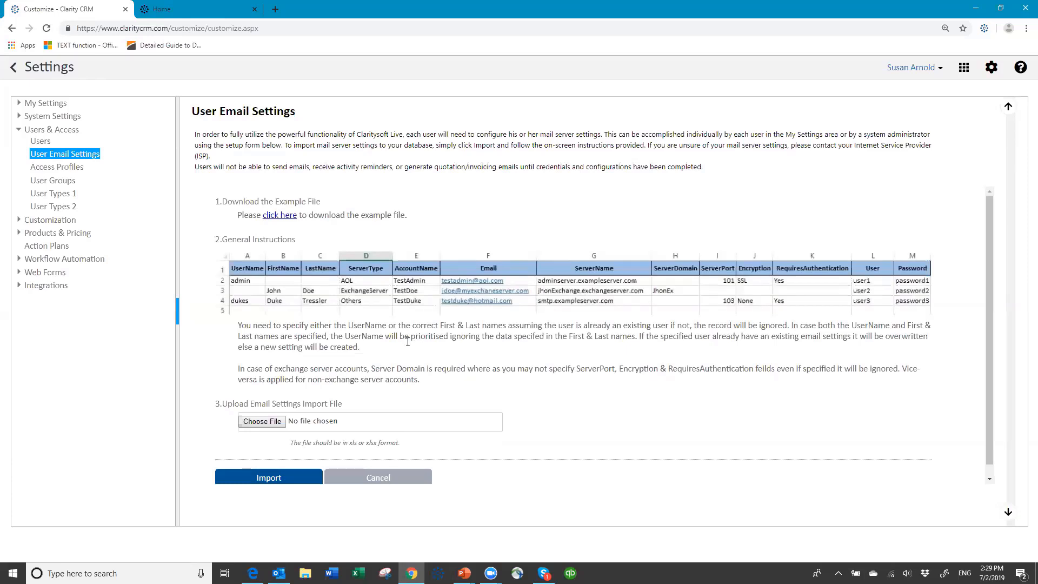
# - Cancel the email settings import and go to the Access Profiles list
pyautogui.click(381, 478)
pyautogui.click(314, 387)
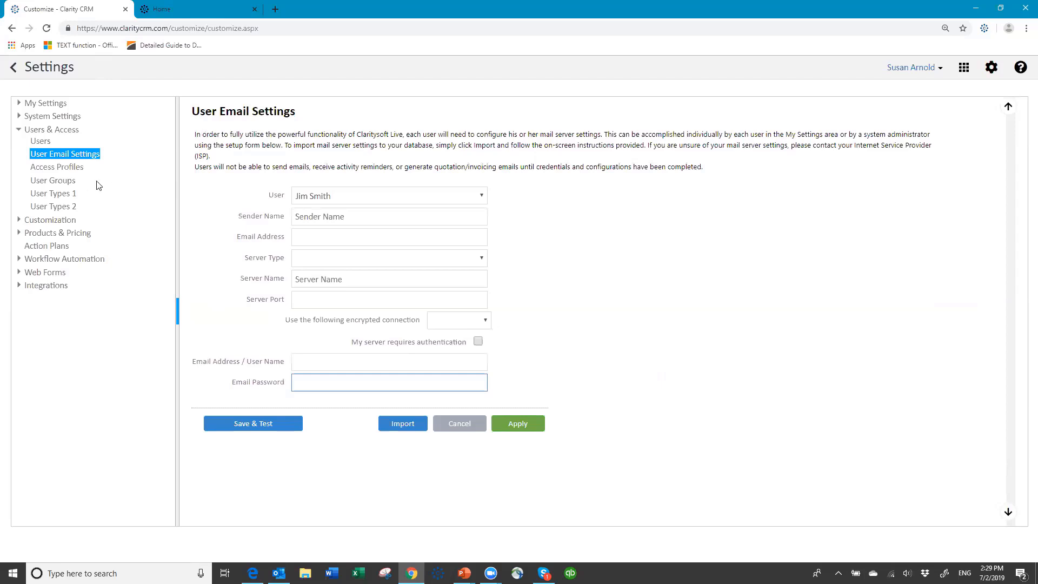
pyautogui.click(68, 169)
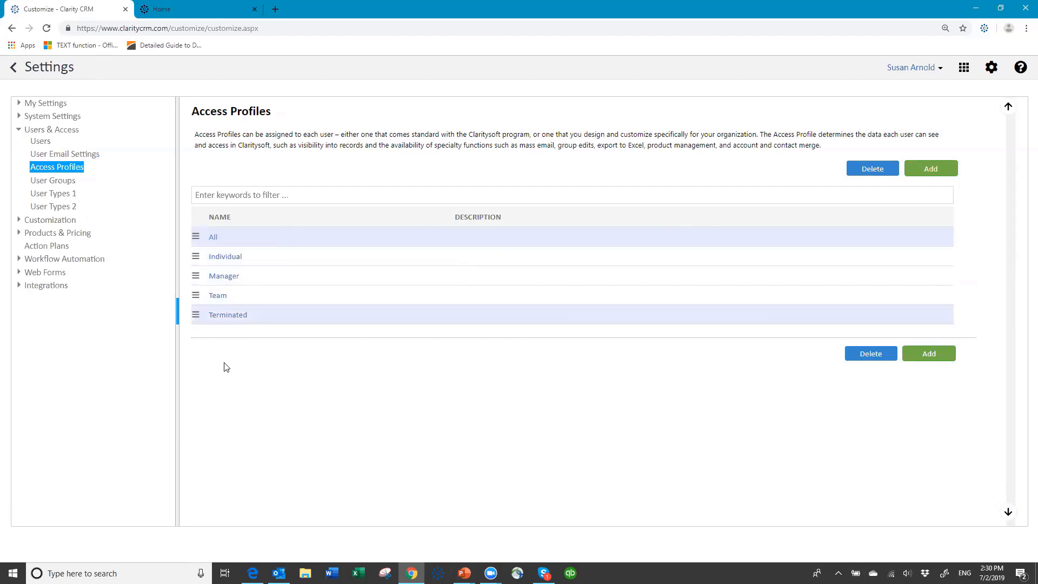
# - Select the All profile link in the Access Profiles table
pyautogui.click(214, 238)
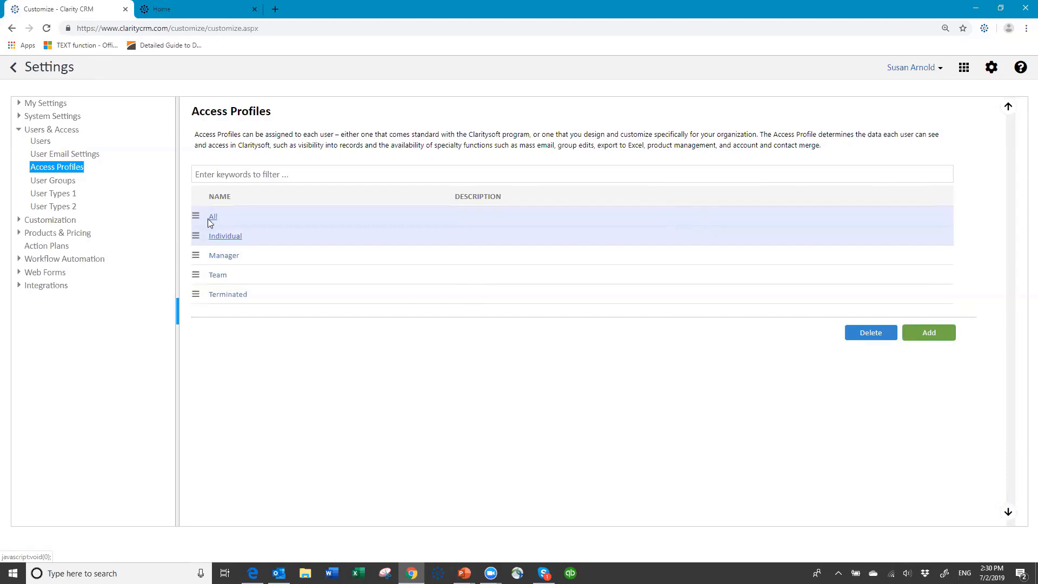
# - Open the All profile and scroll through its per-module Data Access permissions
pyautogui.click(215, 216)
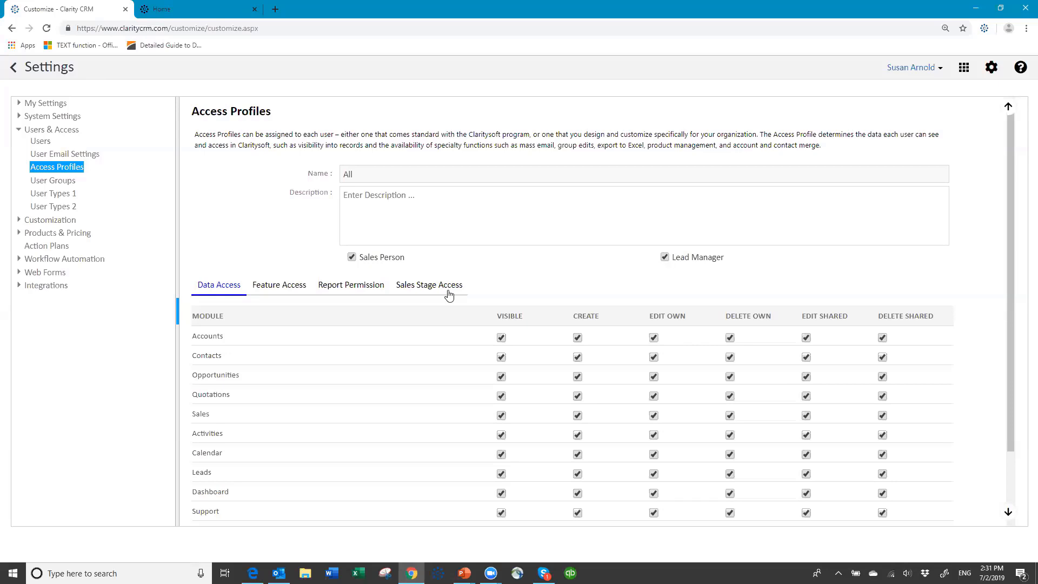
pyautogui.scroll(-2, 359, 335)
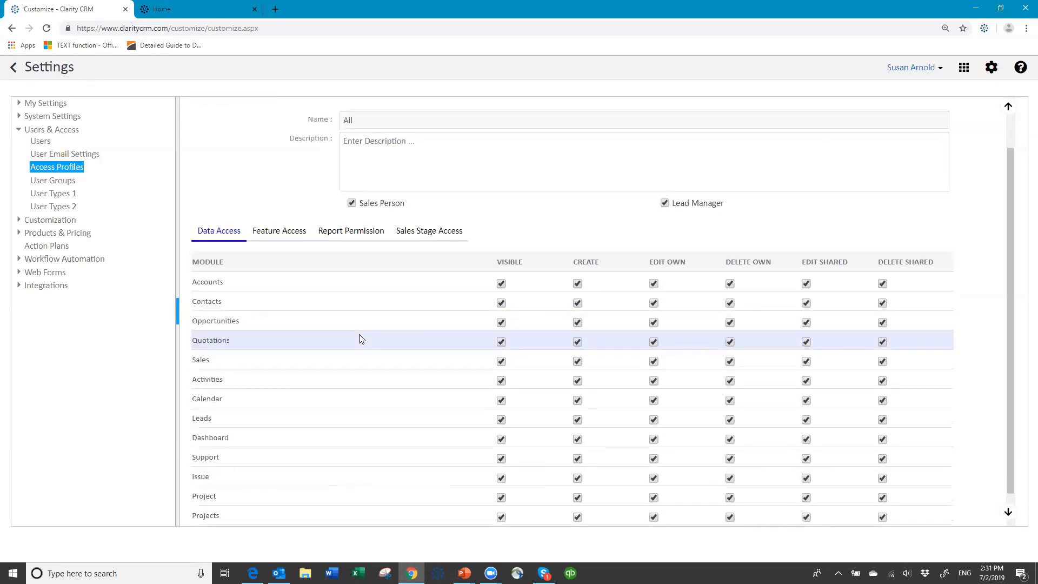
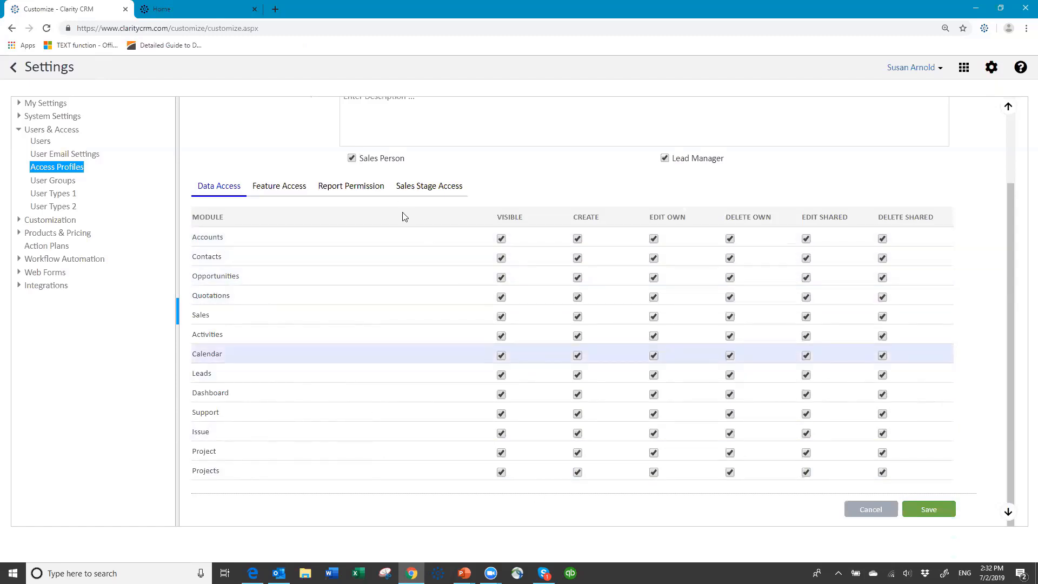
# - Switch the All access profile to its Feature Access permissions
pyautogui.click(276, 187)
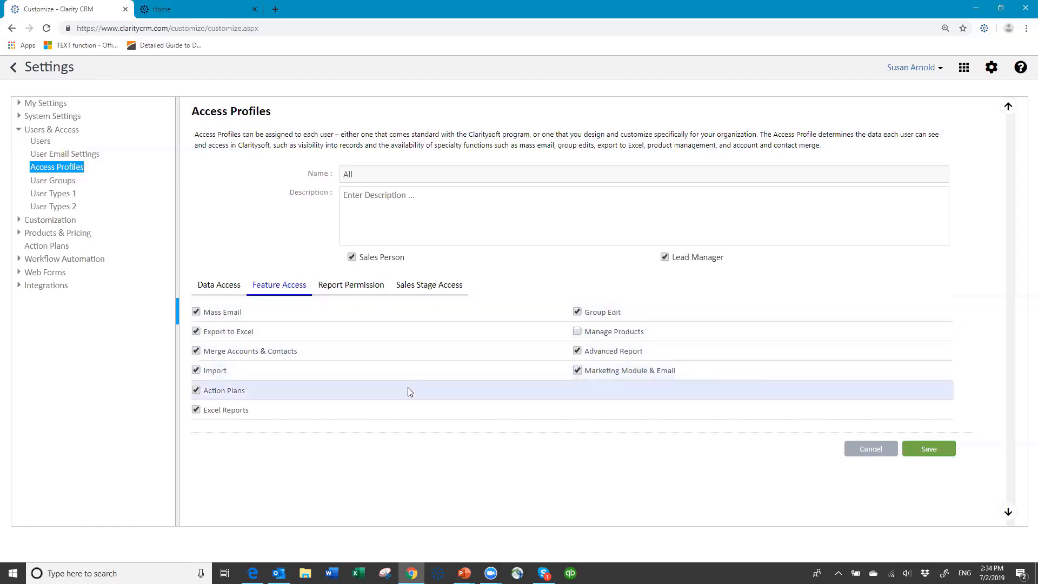
# - Enable Manage Products for the All profile, then view its Report Permission settings
pyautogui.click(577, 333)
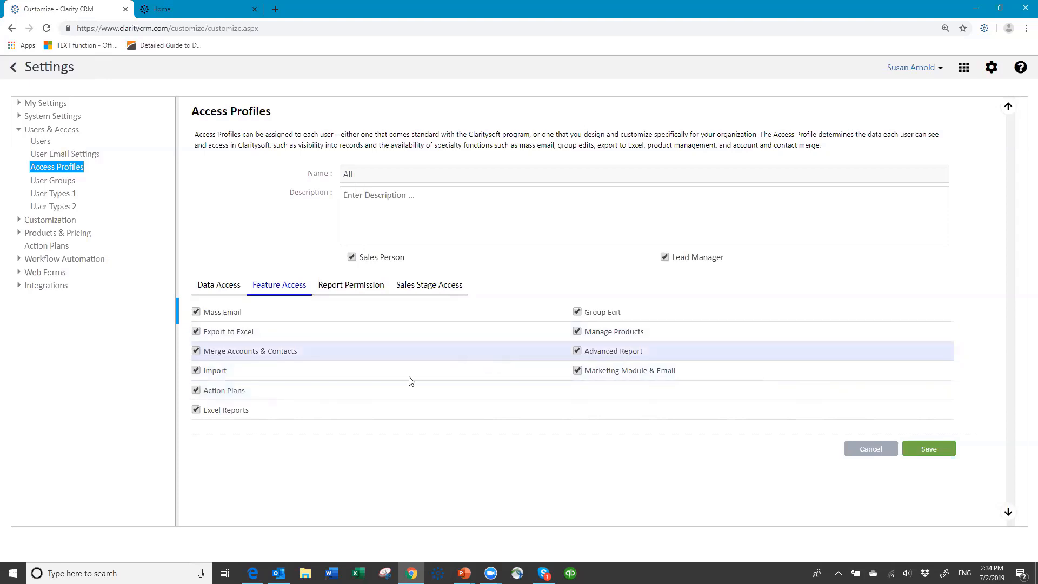
pyautogui.click(356, 289)
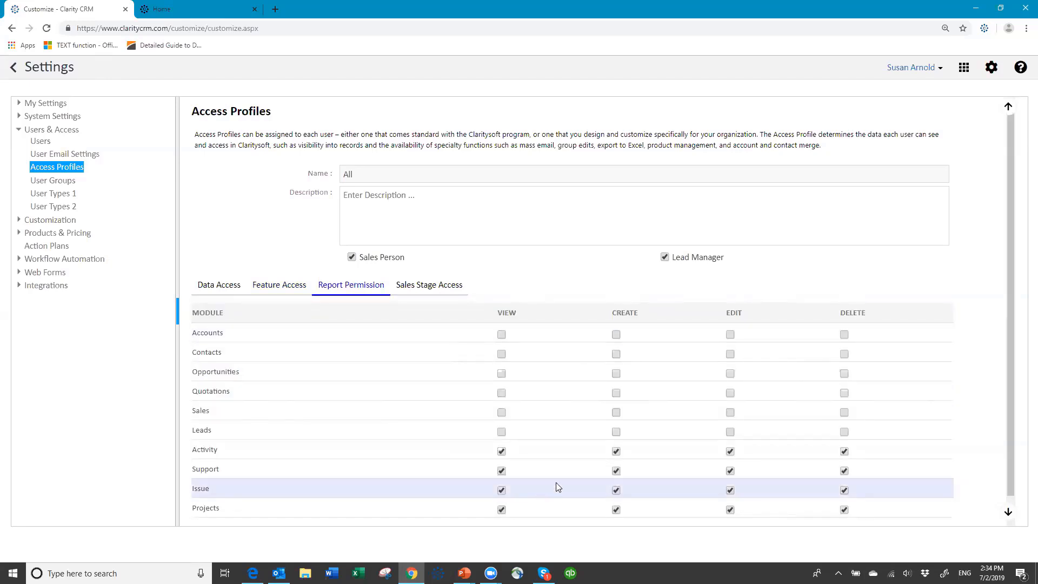
# - Grant View and Create report rights for Accounts, Contacts, Opportunities, Quotations, Sales and Leads
pyautogui.click(502, 333)
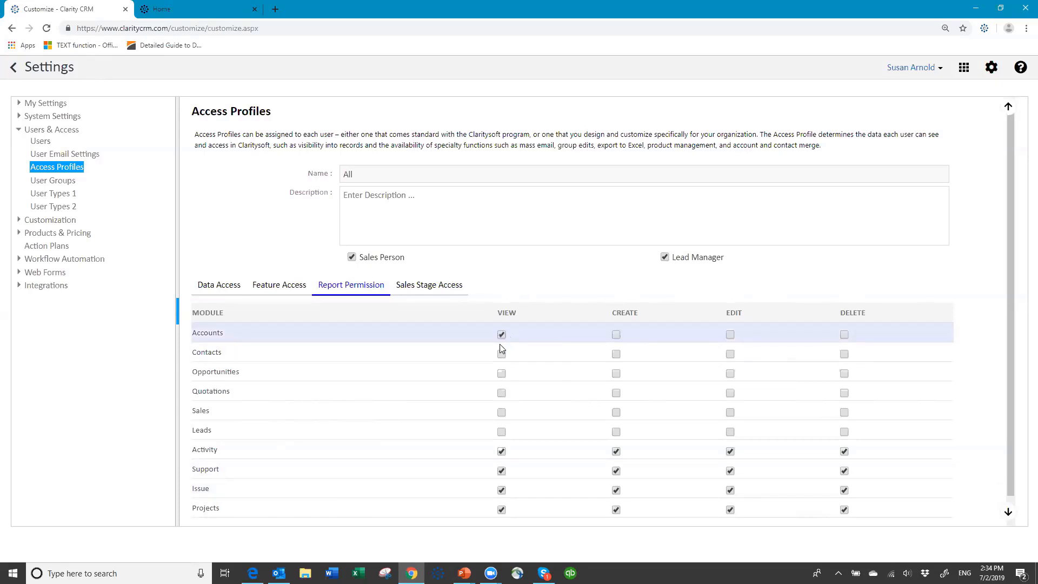
pyautogui.click(502, 354)
pyautogui.click(501, 373)
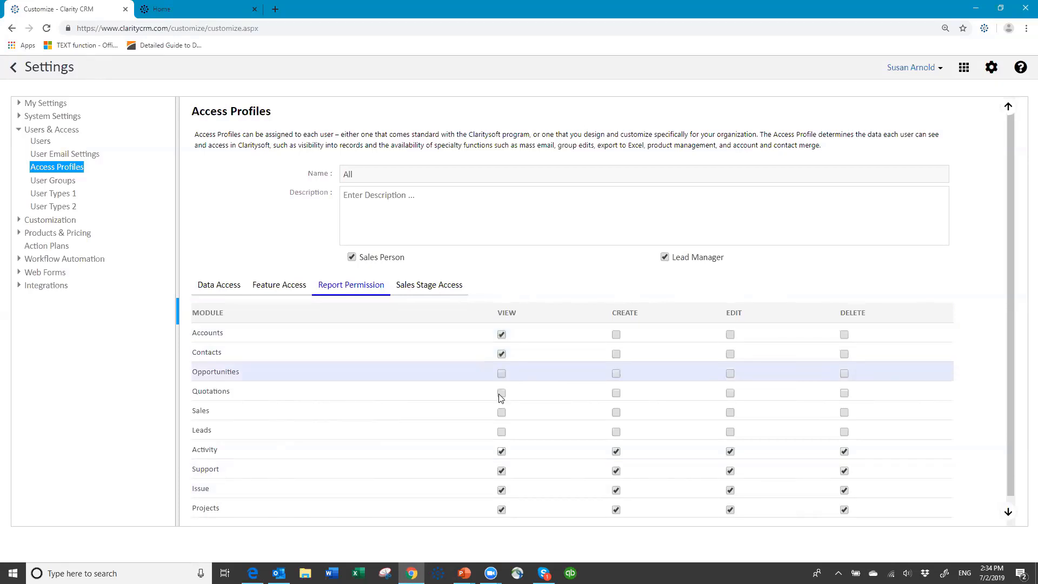
pyautogui.click(501, 393)
pyautogui.click(502, 413)
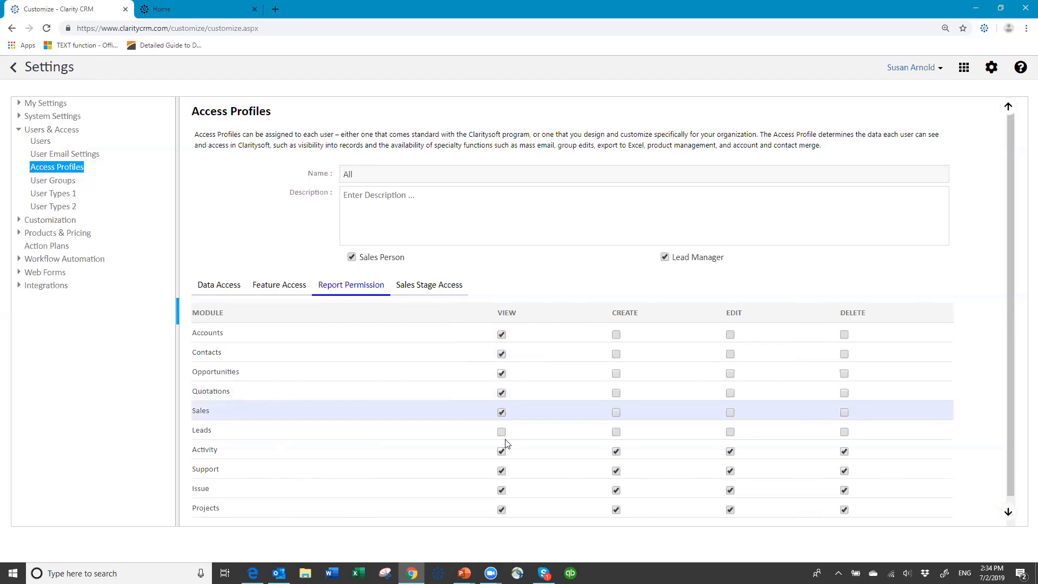
pyautogui.click(501, 433)
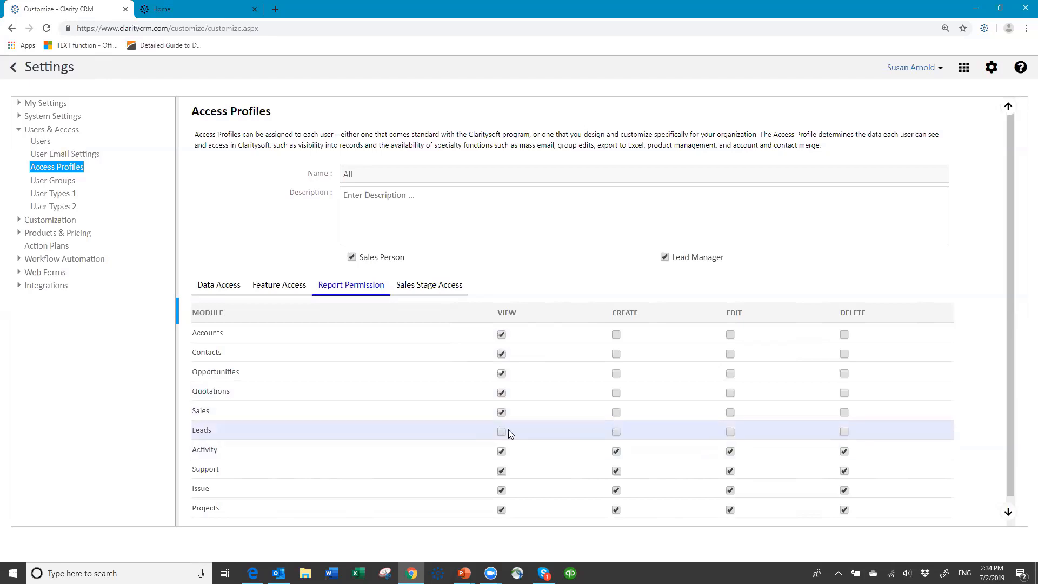
pyautogui.click(617, 334)
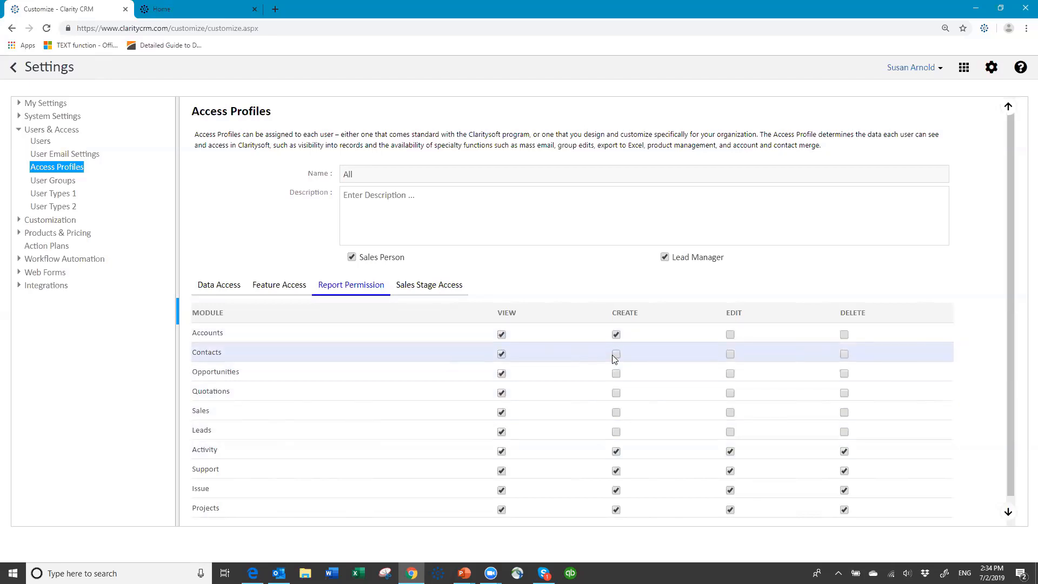
pyautogui.click(615, 354)
pyautogui.click(616, 374)
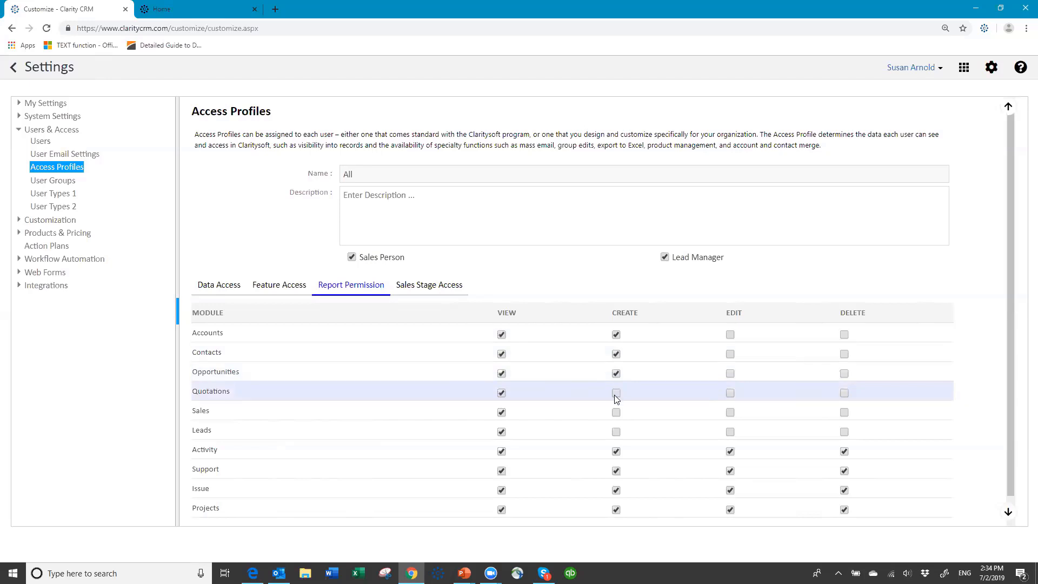
pyautogui.click(616, 392)
pyautogui.click(616, 413)
pyautogui.click(616, 432)
# - Grant Edit and Delete report rights for those same six modules
pyautogui.click(730, 335)
pyautogui.click(731, 354)
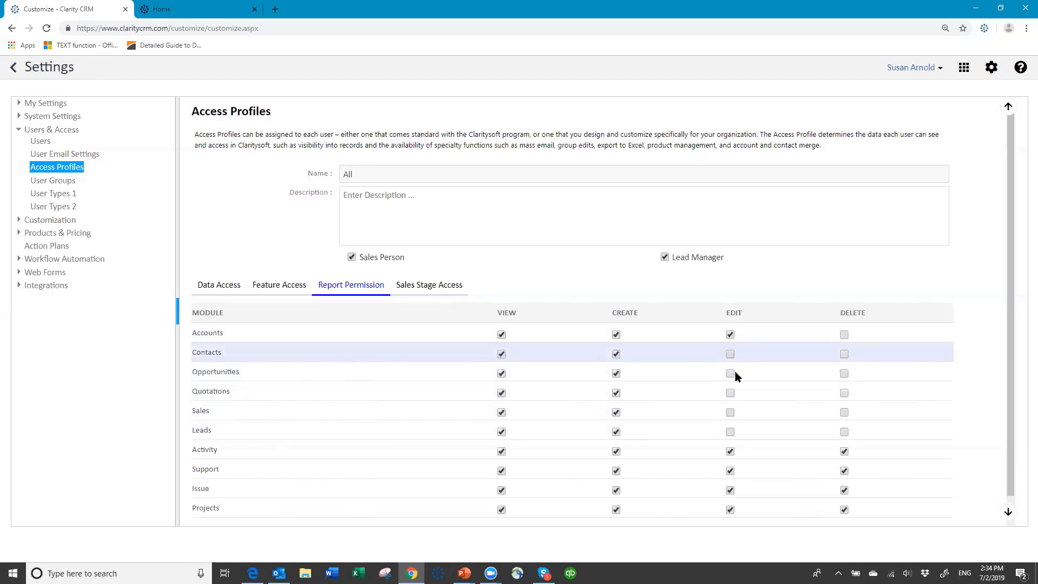
pyautogui.click(730, 373)
pyautogui.click(730, 393)
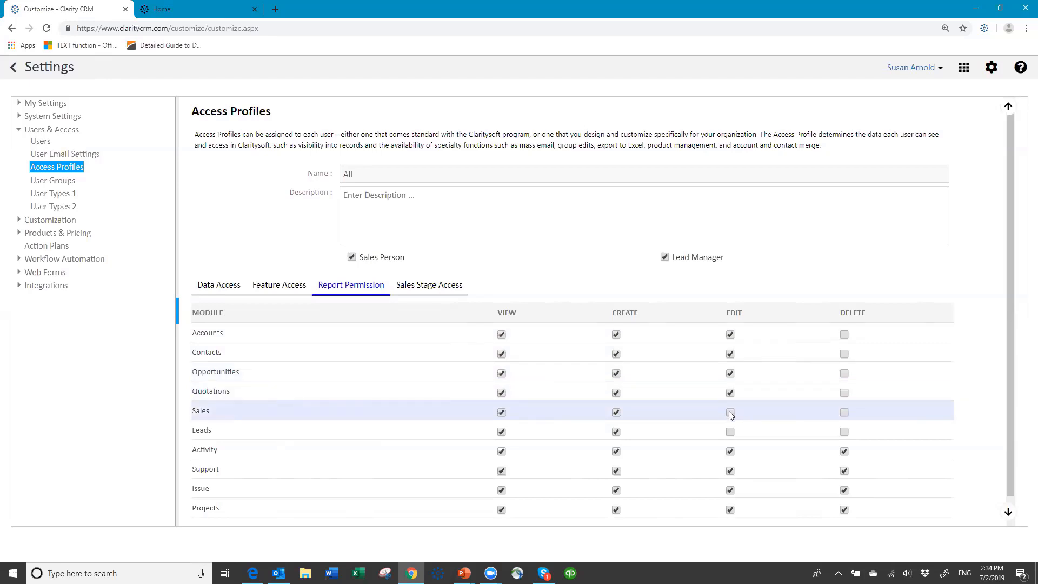
pyautogui.click(730, 413)
pyautogui.click(730, 432)
pyautogui.click(844, 335)
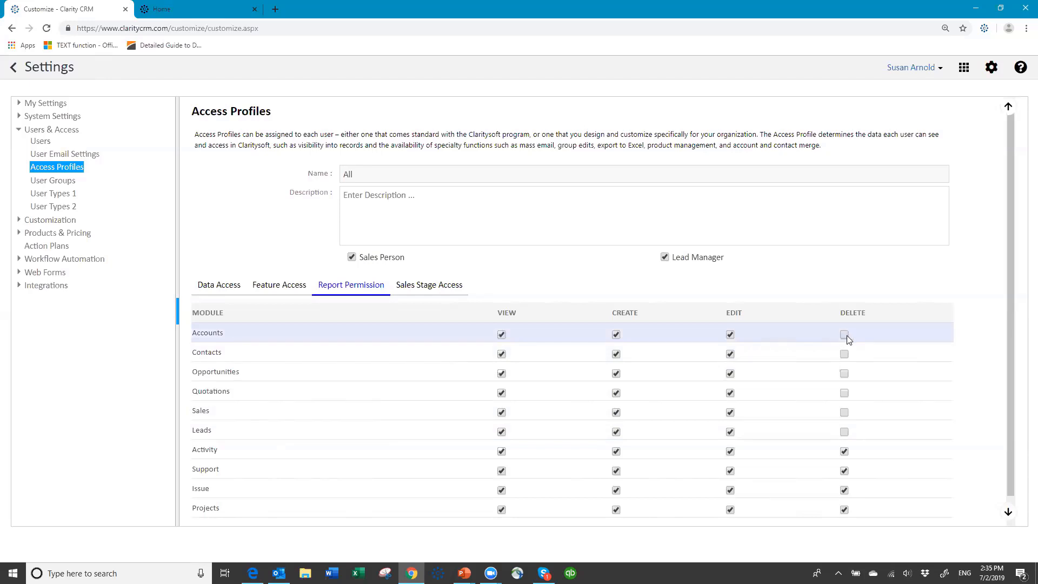
pyautogui.click(844, 354)
pyautogui.click(844, 374)
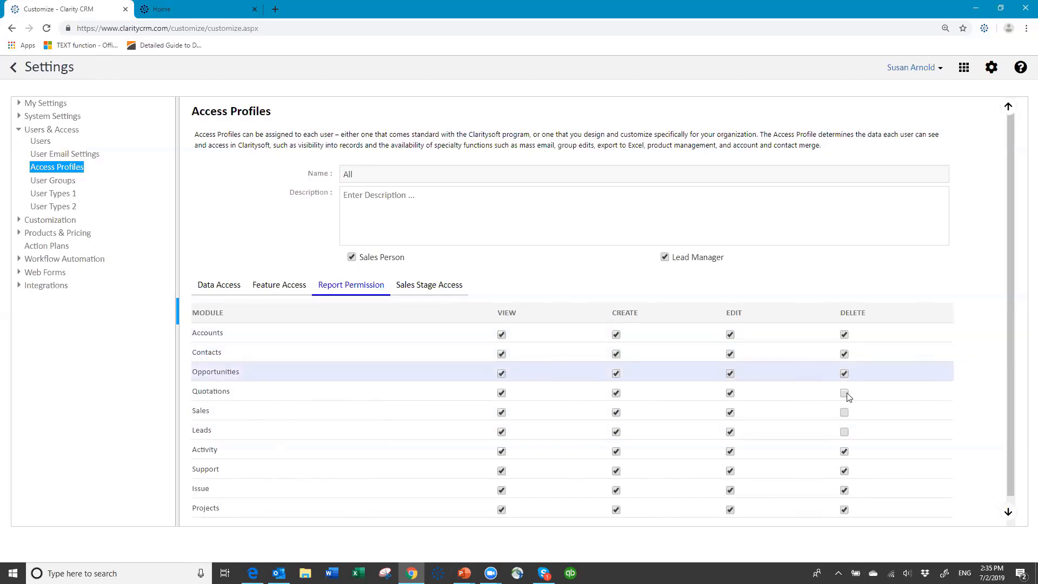
pyautogui.click(844, 393)
pyautogui.click(844, 412)
pyautogui.click(844, 432)
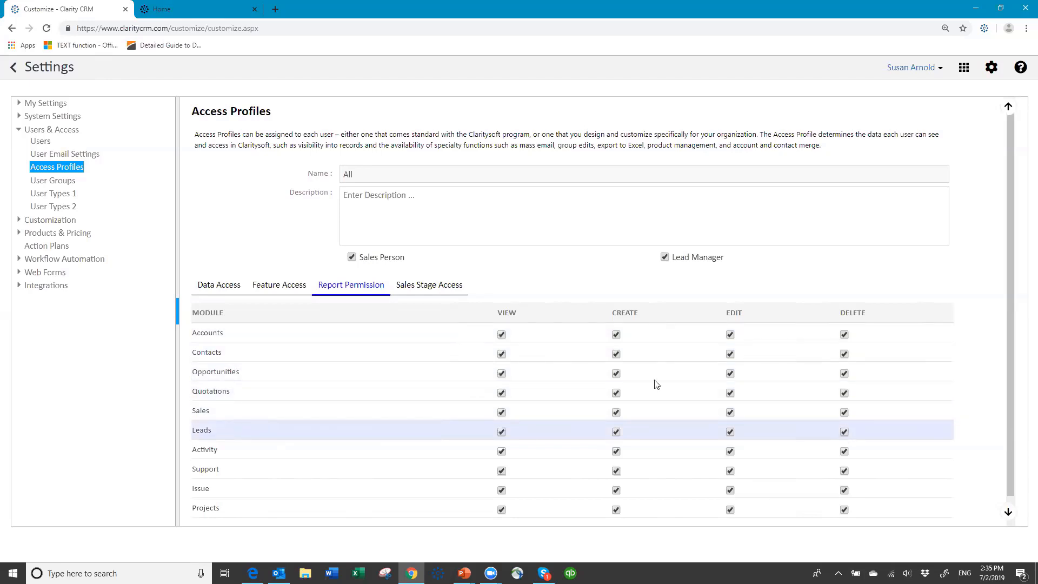
pyautogui.scroll(-1, 390, 362)
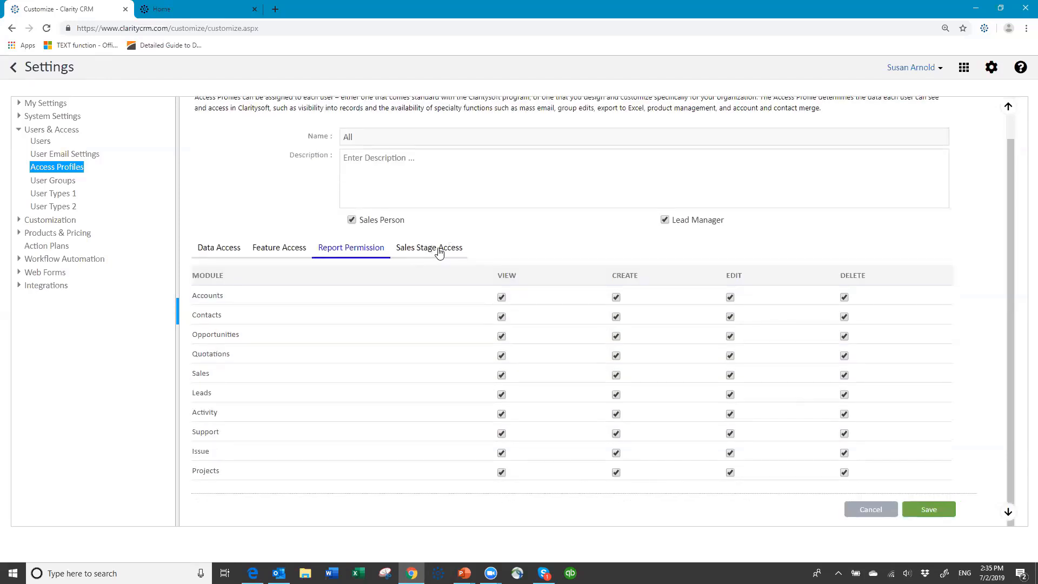
# - Review the Sales Stage Access and Data Access tabs, then save the All profile
pyautogui.click(436, 248)
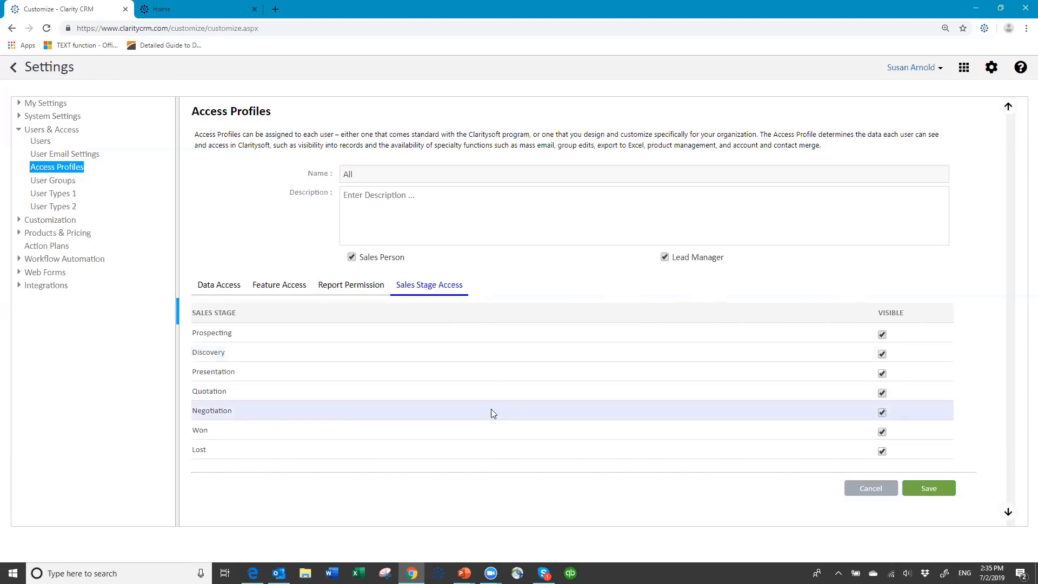
pyautogui.click(228, 290)
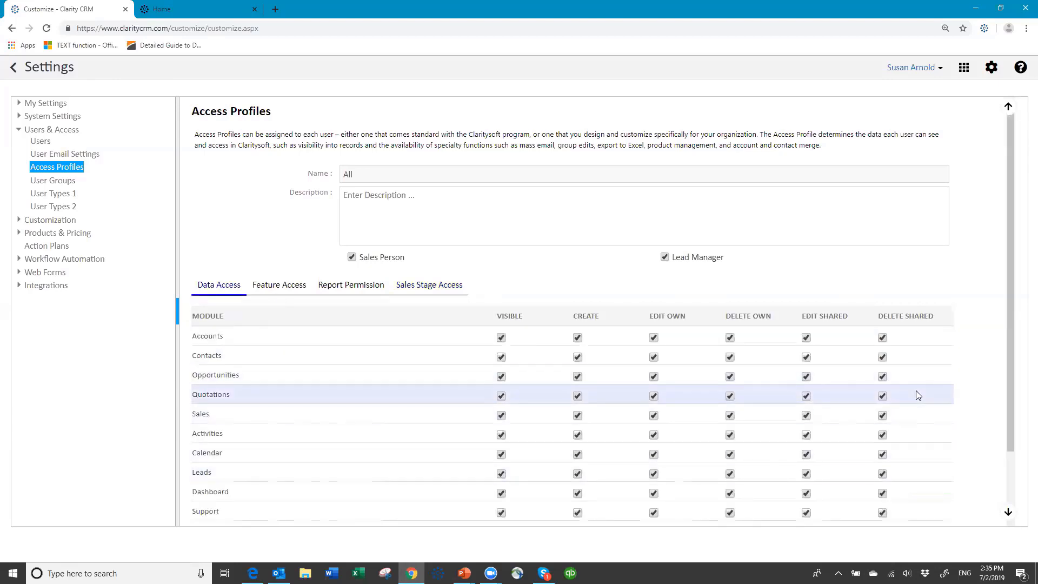
pyautogui.scroll(-3, 921, 396)
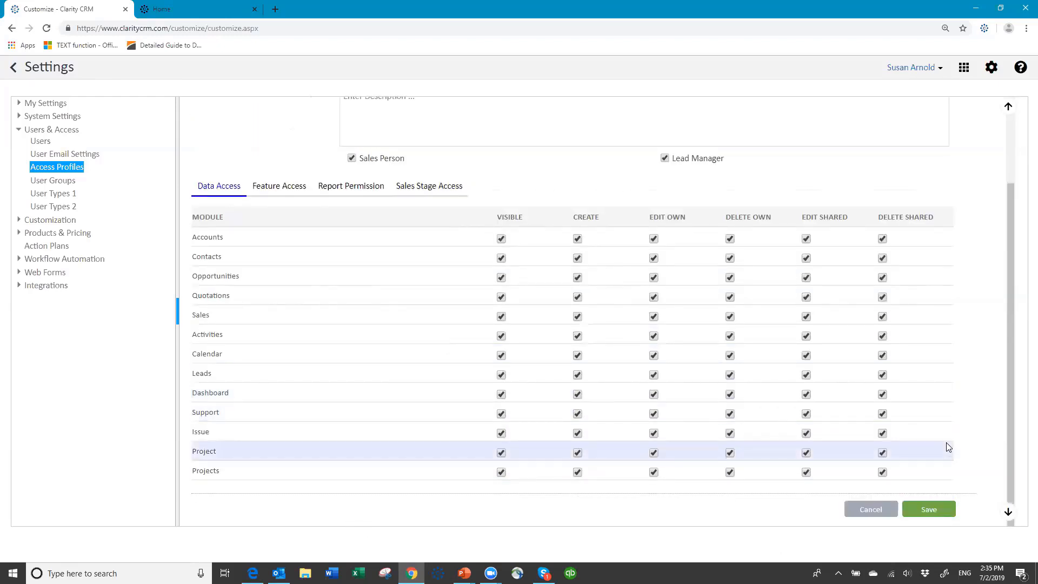
pyautogui.click(929, 513)
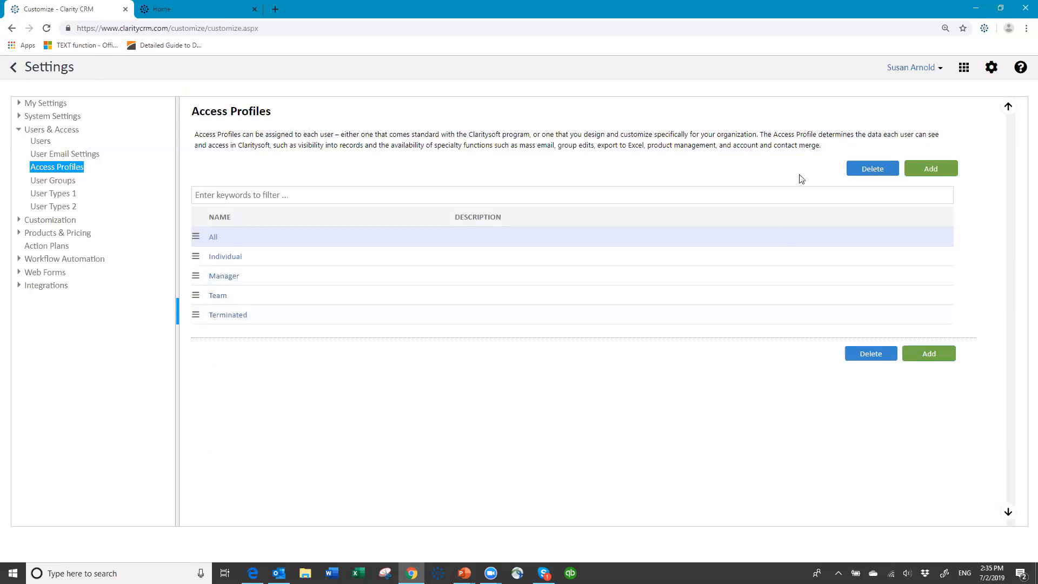
# - Add a new access profile named 'All - Sales team' with Sales Person ticked
pyautogui.click(929, 170)
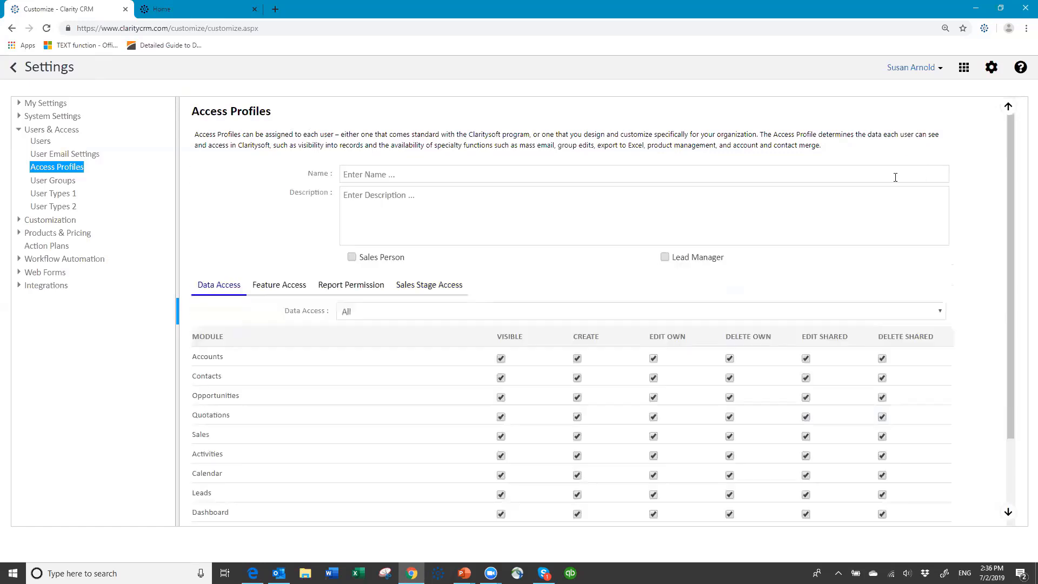
pyautogui.click(378, 173)
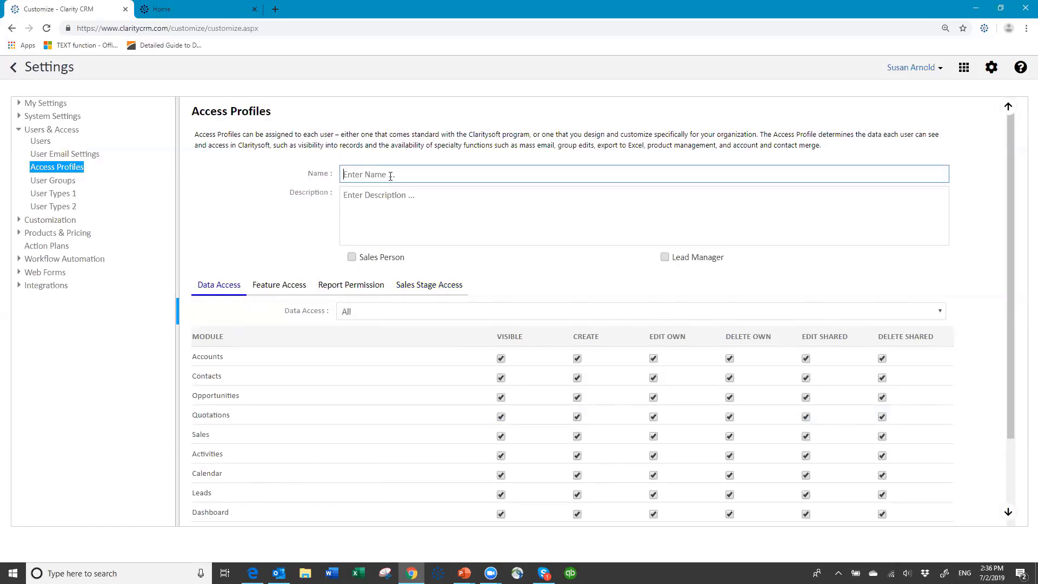
pyautogui.write('All')
pyautogui.write('- ')
pyautogui.write('Sa')
pyautogui.press('BackSpace')
pyautogui.write('ales team')
pyautogui.click(354, 258)
pyautogui.click(353, 258)
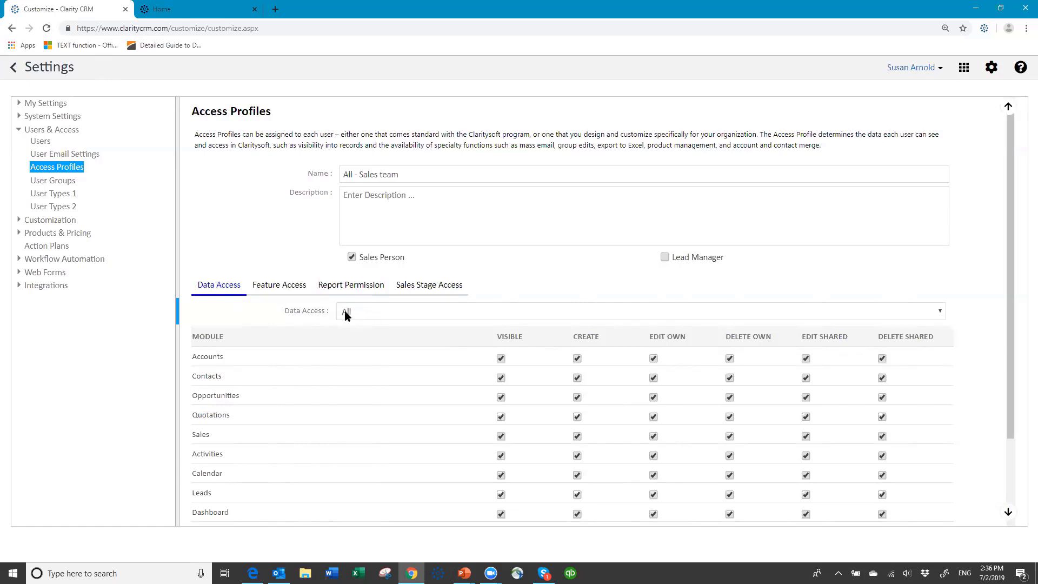
# - Keep the data access scope at All and hide Sales records from the profile
pyautogui.click(762, 312)
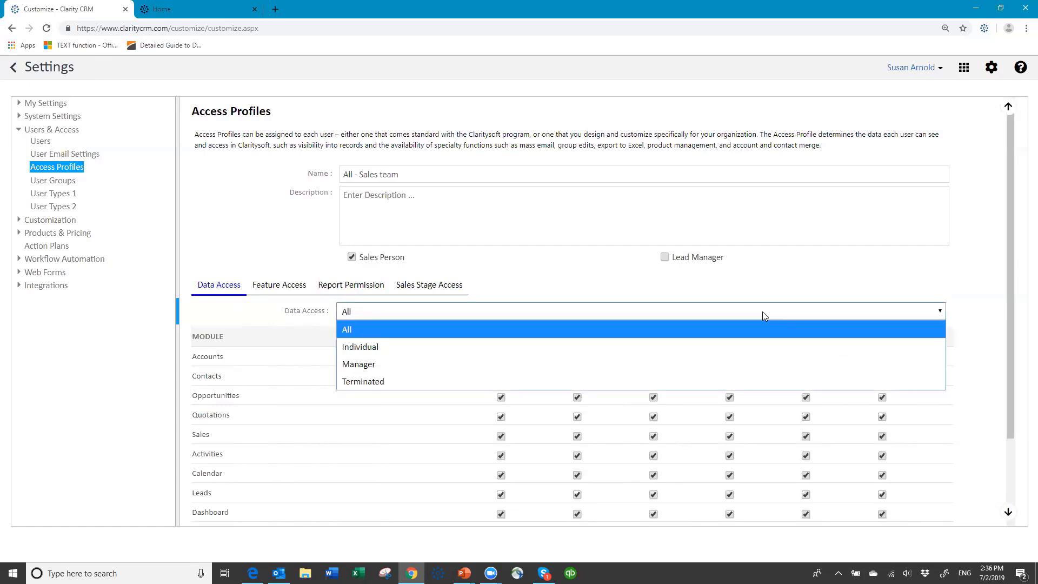
pyautogui.click(398, 332)
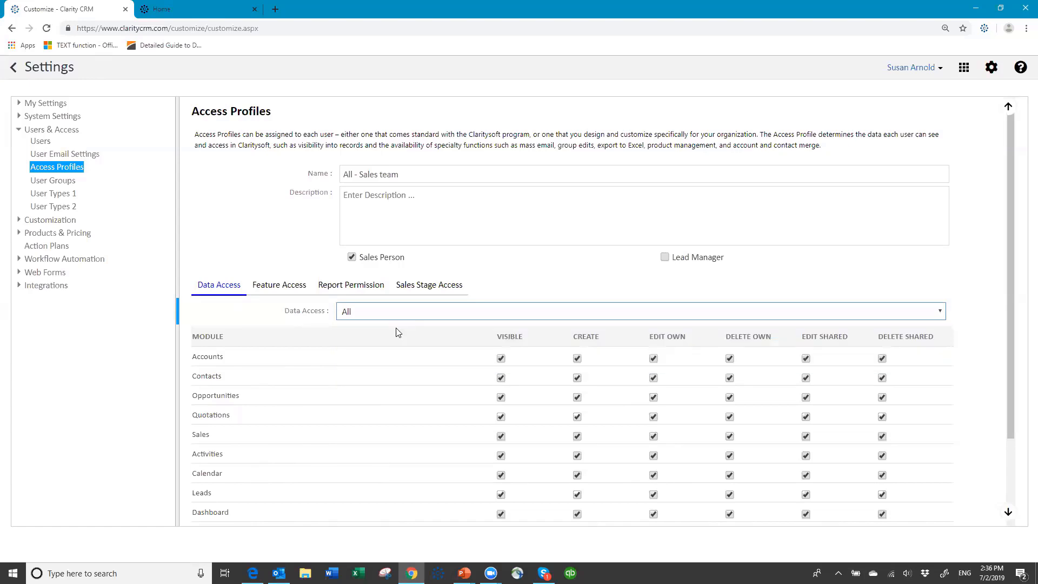
pyautogui.scroll(-2, 412, 390)
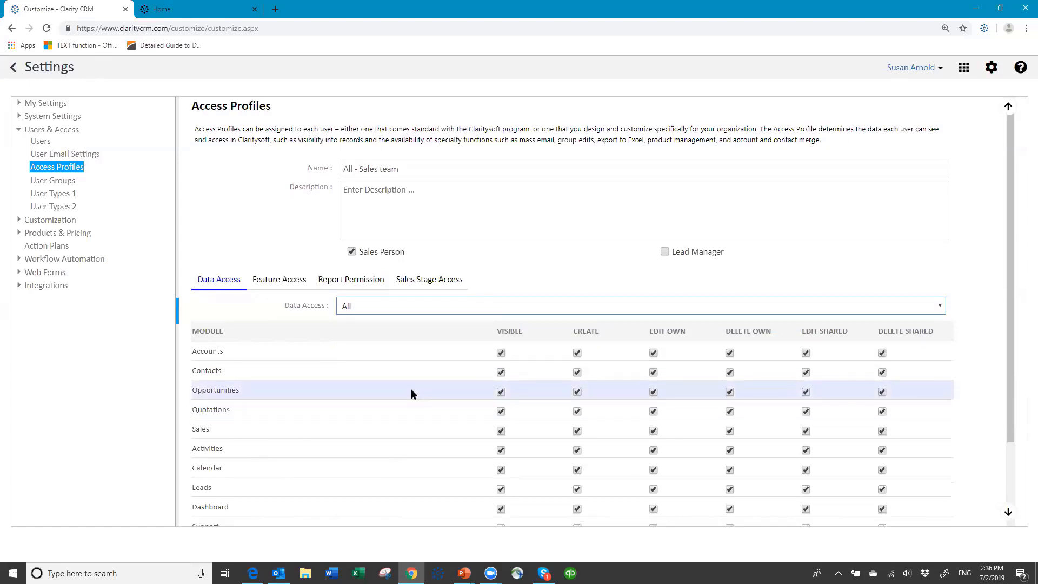
pyautogui.scroll(-1, 412, 390)
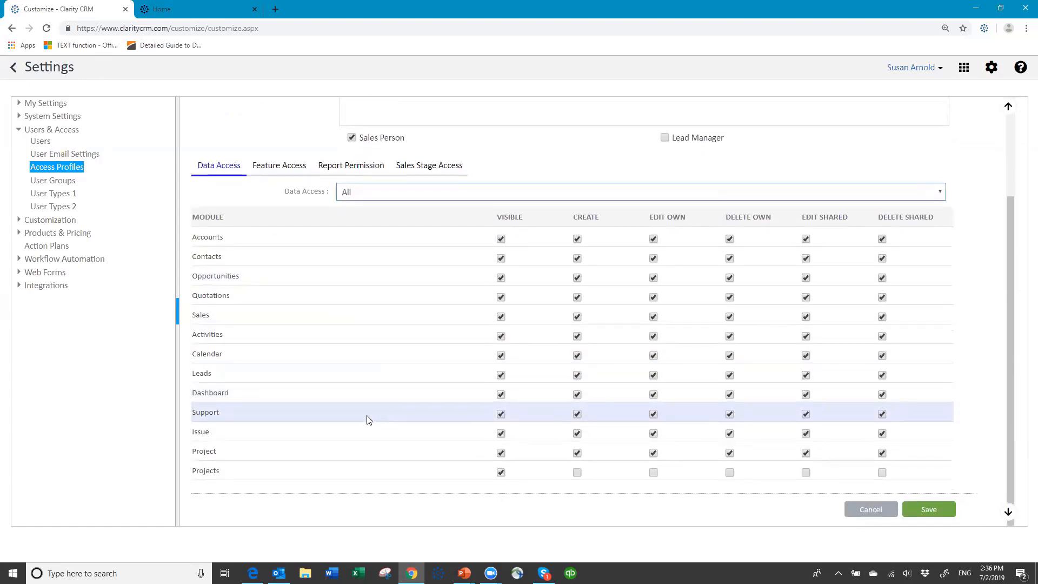
pyautogui.click(501, 317)
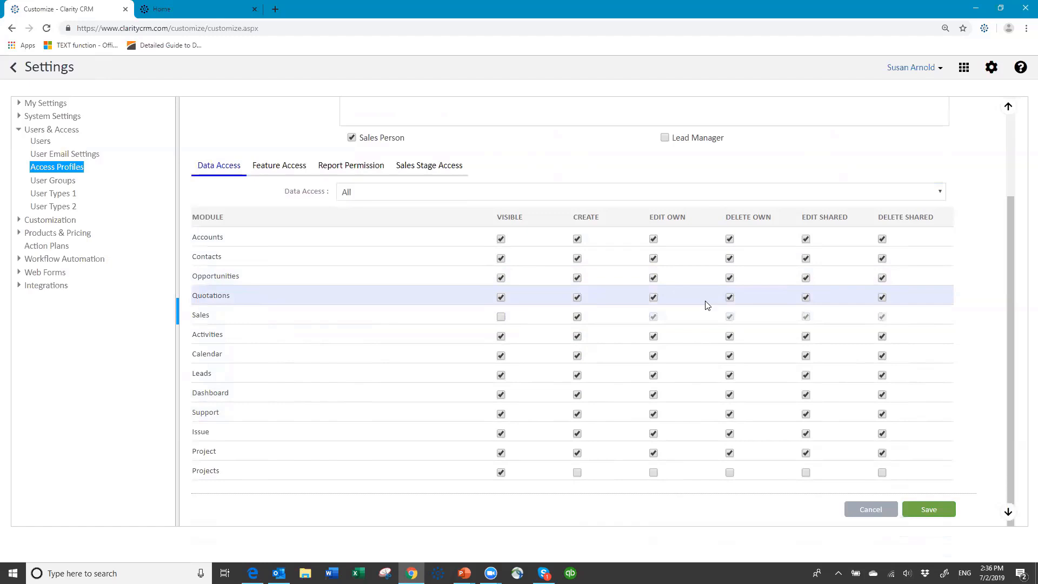
# - Remove delete rights for Accounts, Contacts, Opportunities, Quotations, Leads, Dashboard, Issue and Project
pyautogui.click(730, 239)
pyautogui.click(729, 258)
pyautogui.click(730, 278)
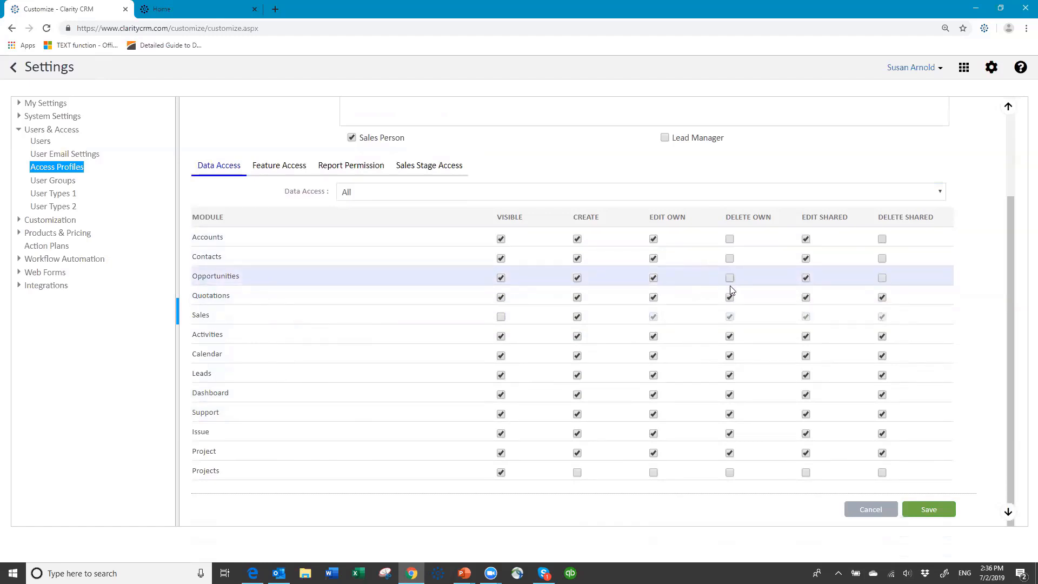
pyautogui.click(730, 297)
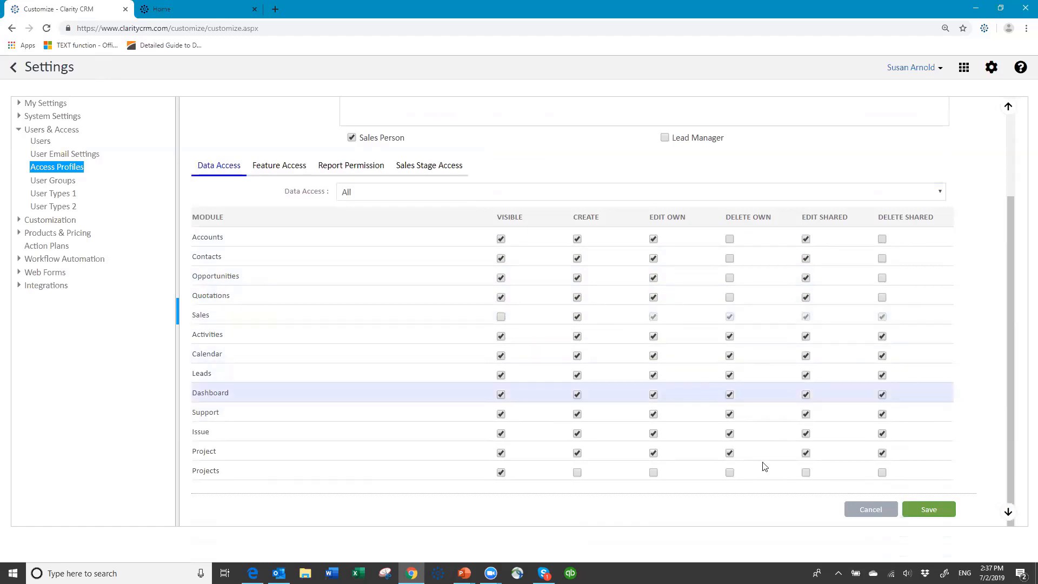
pyautogui.click(729, 375)
pyautogui.click(731, 392)
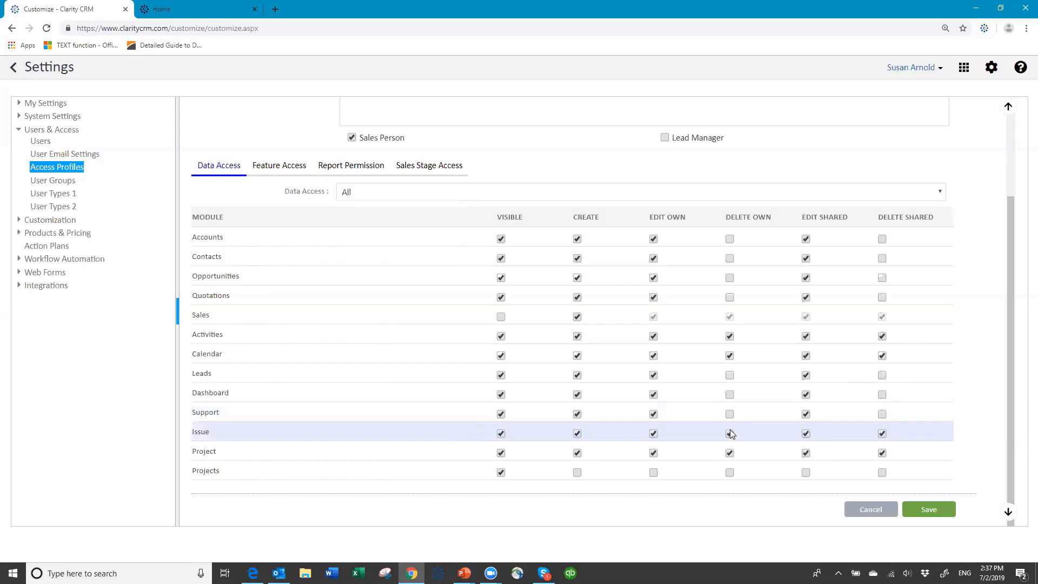
pyautogui.click(730, 433)
pyautogui.click(729, 453)
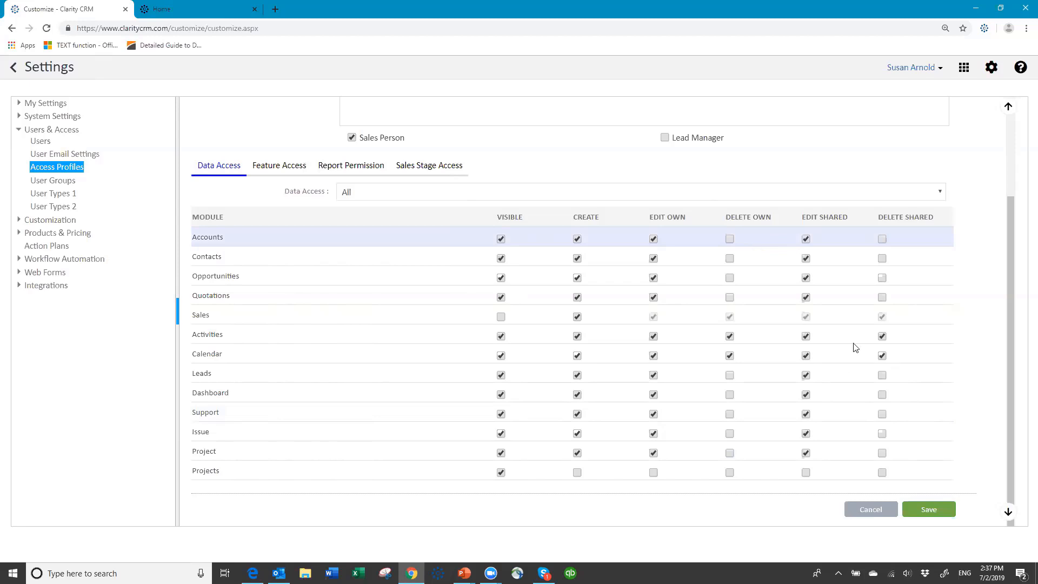
# - Clear Edit Shared for all eleven modules and Delete Shared for Activities and Calendar
pyautogui.click(806, 238)
pyautogui.click(805, 258)
pyautogui.click(803, 279)
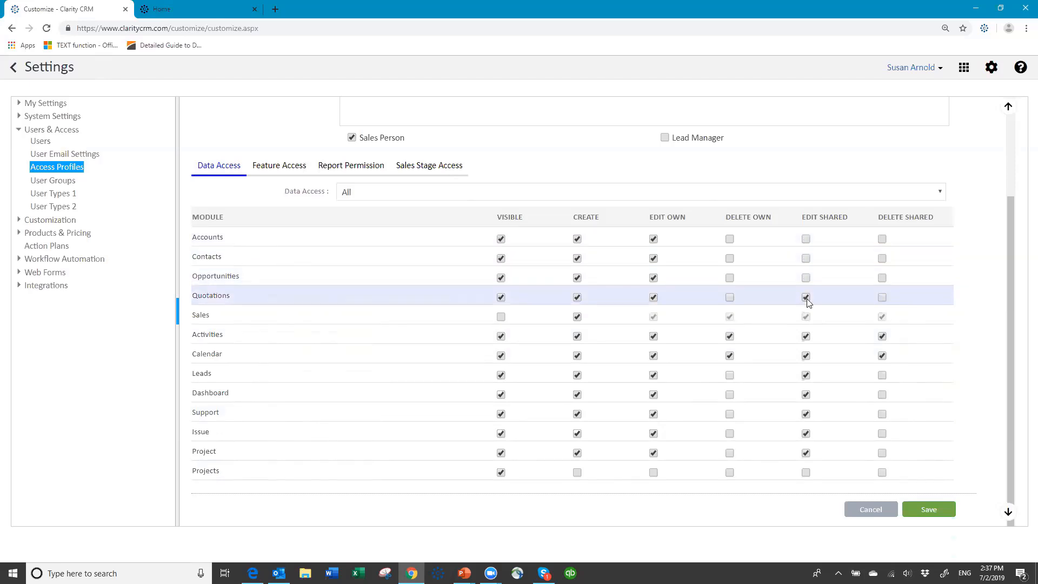
pyautogui.click(805, 298)
pyautogui.click(805, 334)
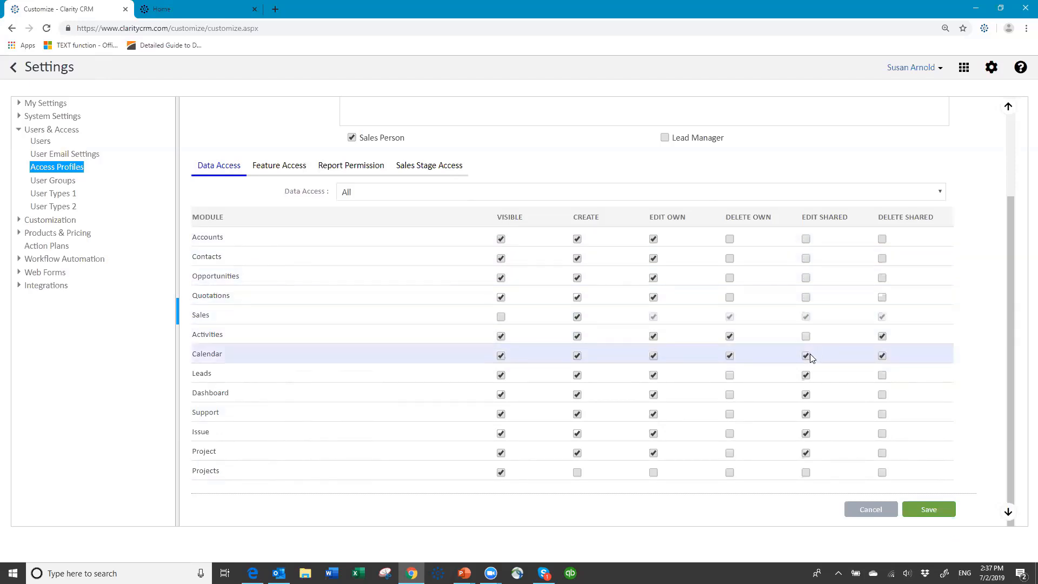
pyautogui.click(807, 357)
pyautogui.click(805, 375)
pyautogui.click(804, 395)
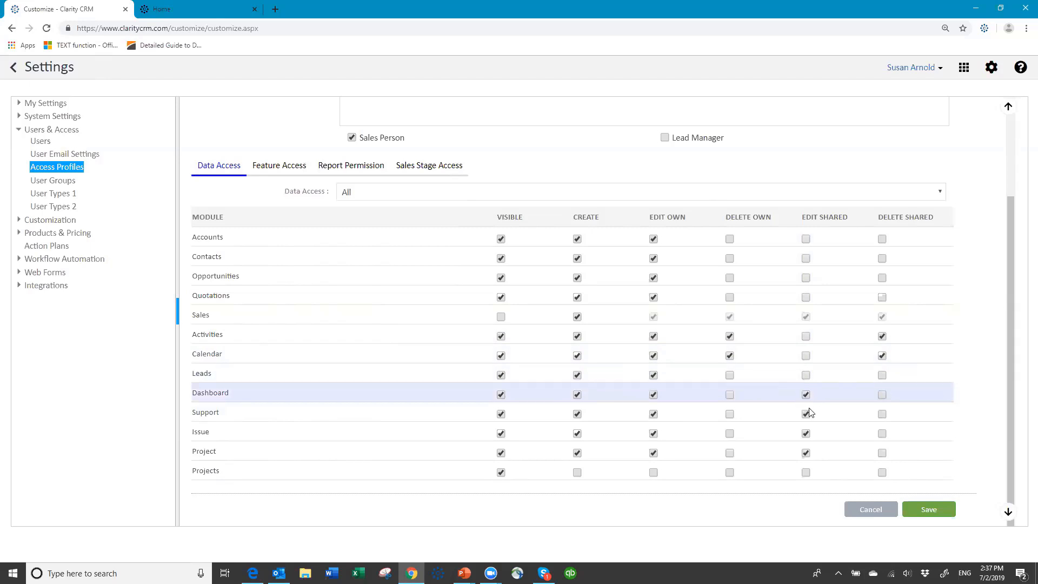
pyautogui.click(806, 415)
pyautogui.click(806, 435)
pyautogui.click(805, 454)
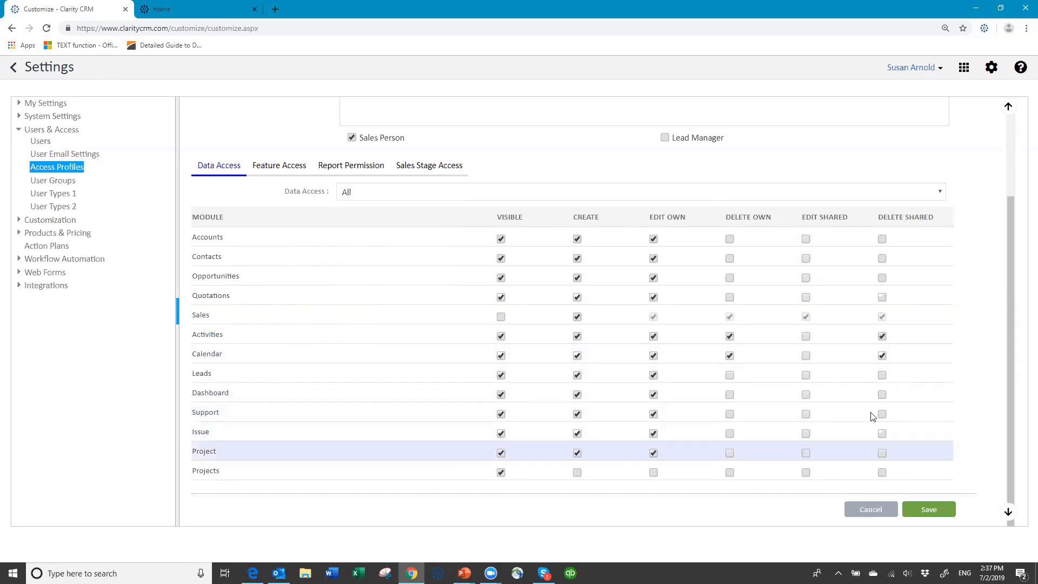
pyautogui.click(882, 336)
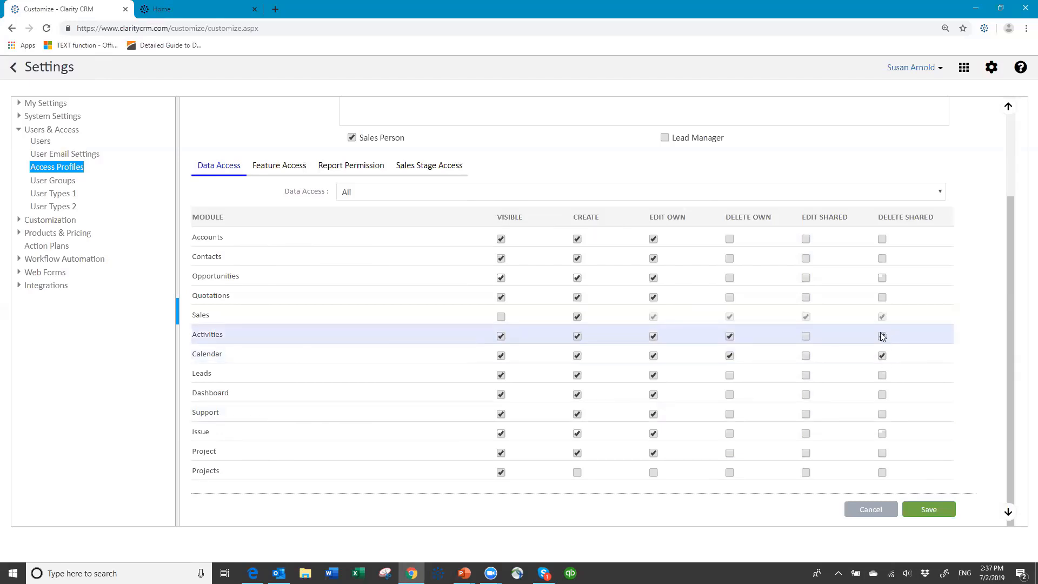
pyautogui.click(882, 356)
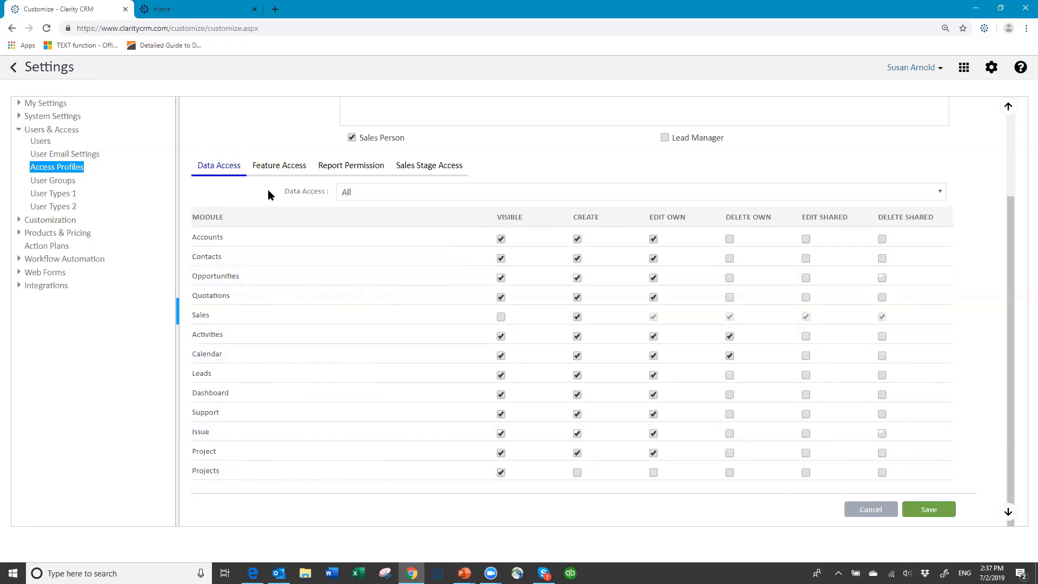
# - Turn off Merge Accounts & Contacts, Import and Manage Products, then save the profile
pyautogui.click(271, 167)
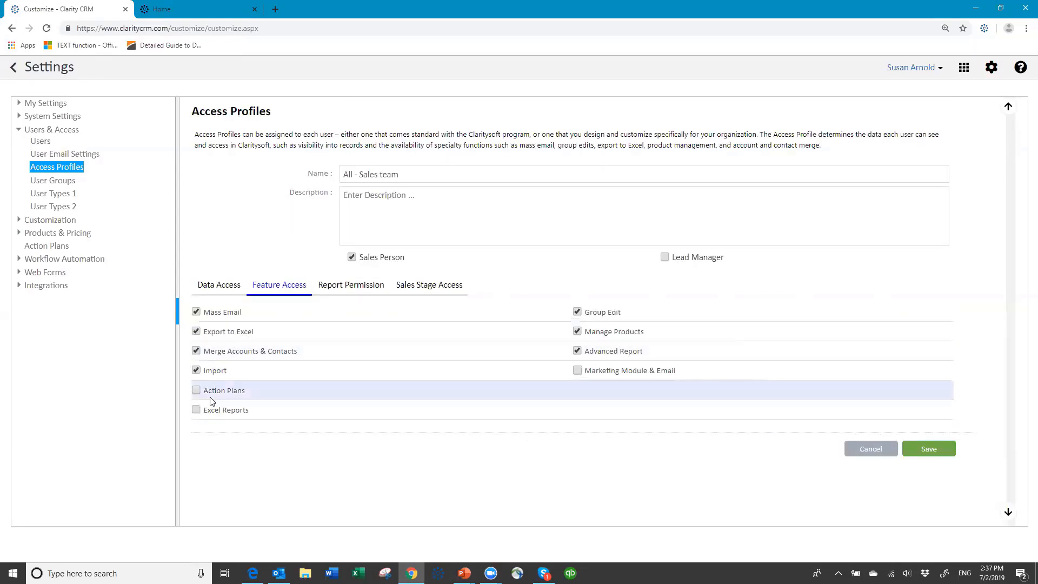
pyautogui.click(197, 351)
pyautogui.click(197, 371)
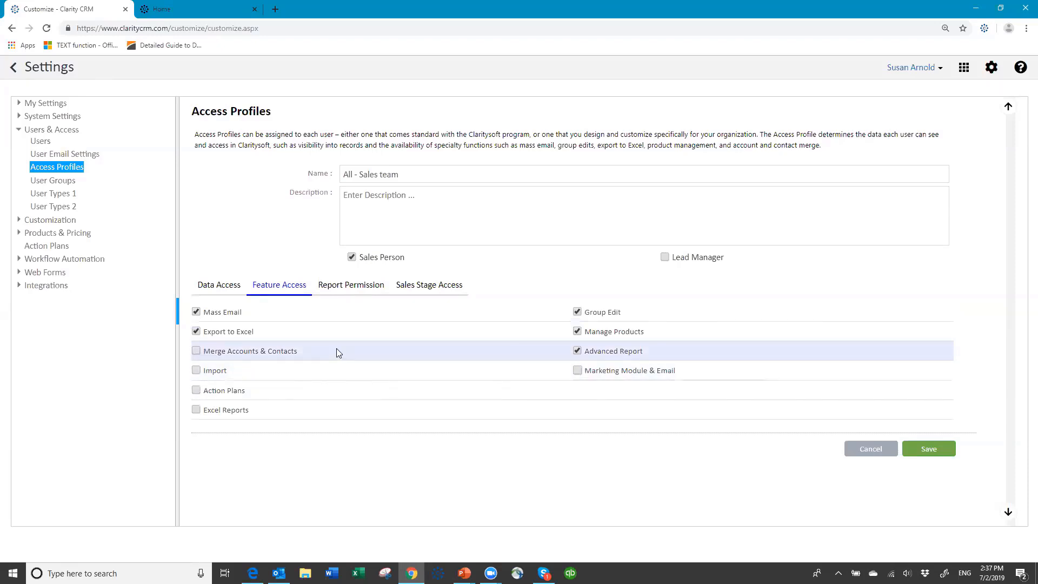
pyautogui.click(578, 331)
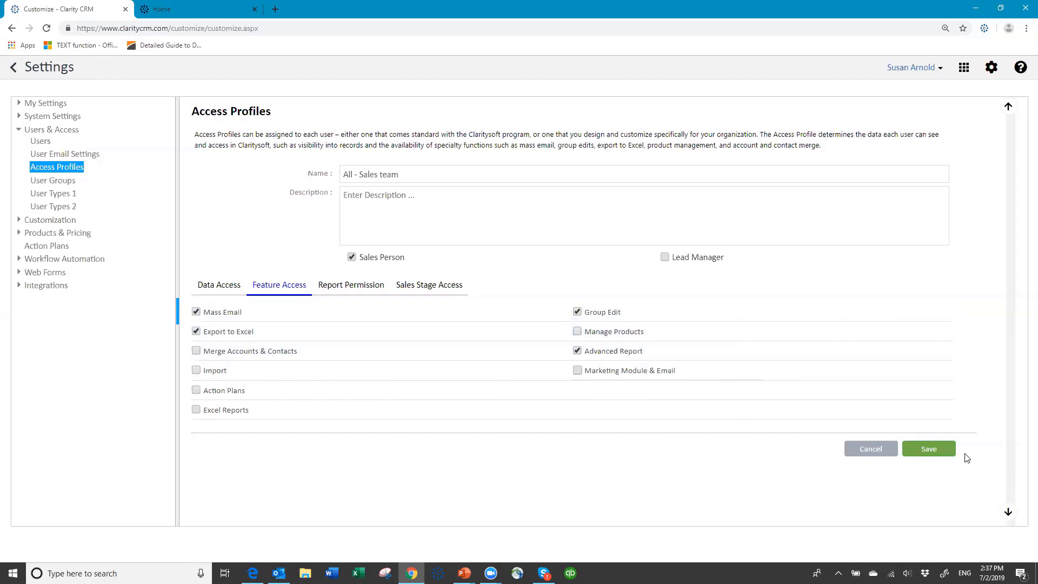
pyautogui.click(938, 452)
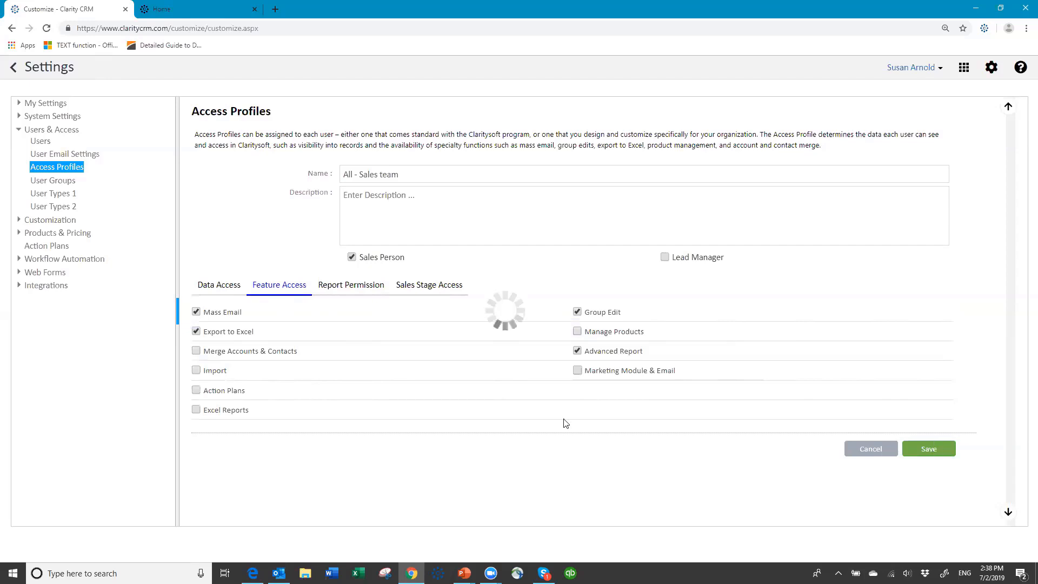
pyautogui.click(208, 264)
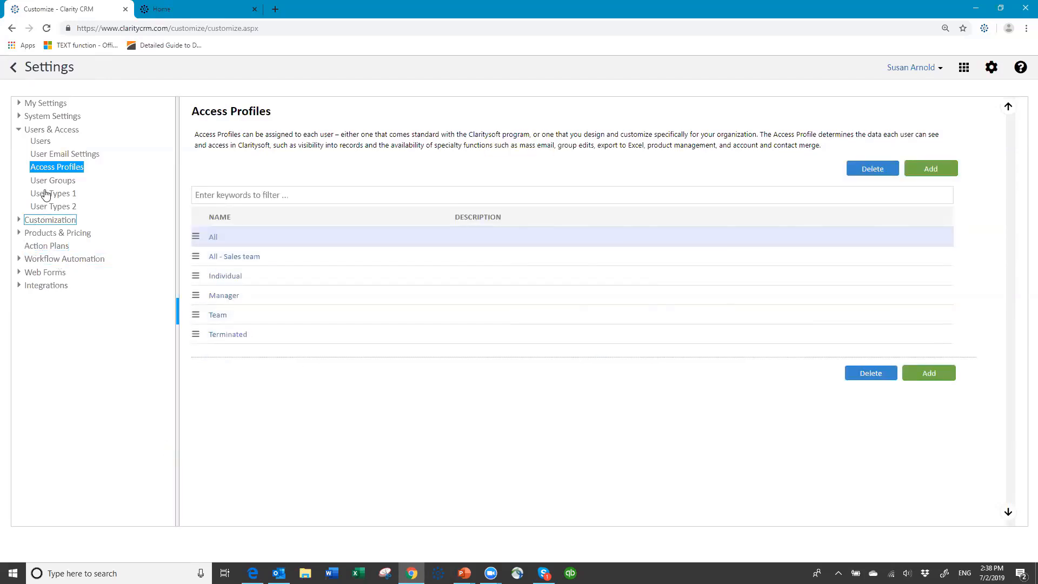
# - Open the outside-sales user's details and enter and confirm a new password
pyautogui.click(42, 141)
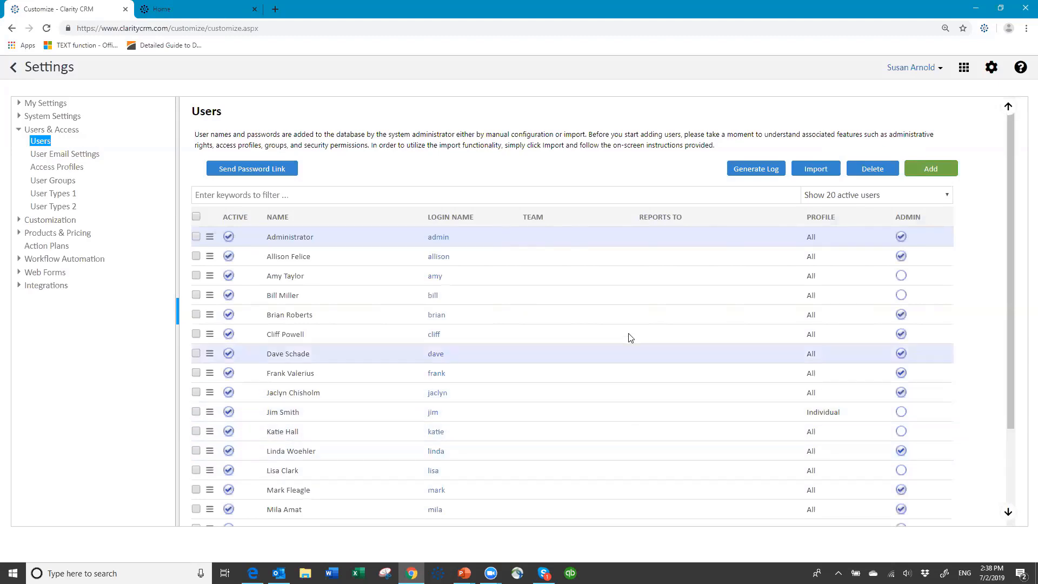
pyautogui.click(436, 277)
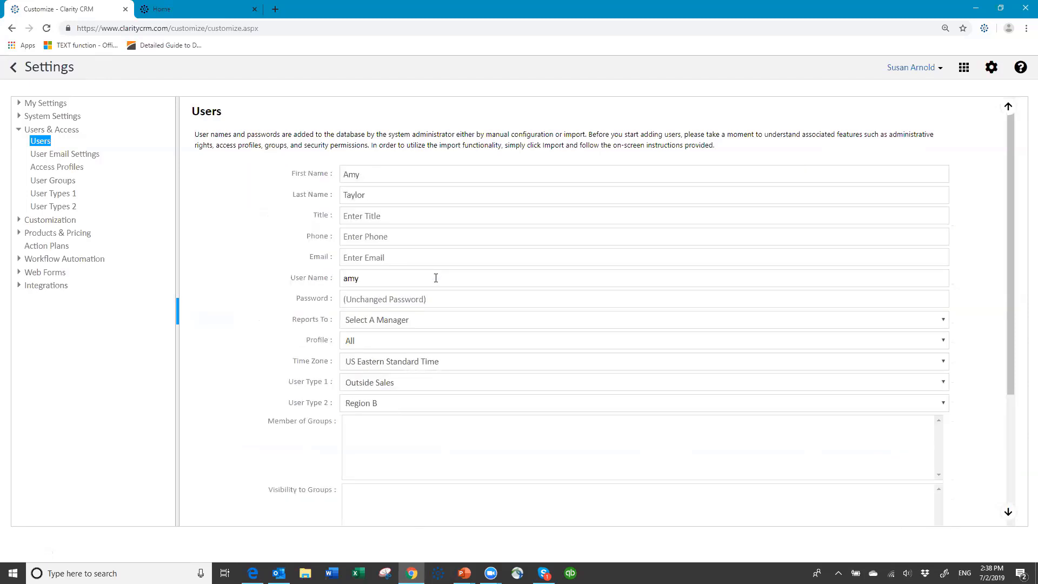
pyautogui.click(428, 297)
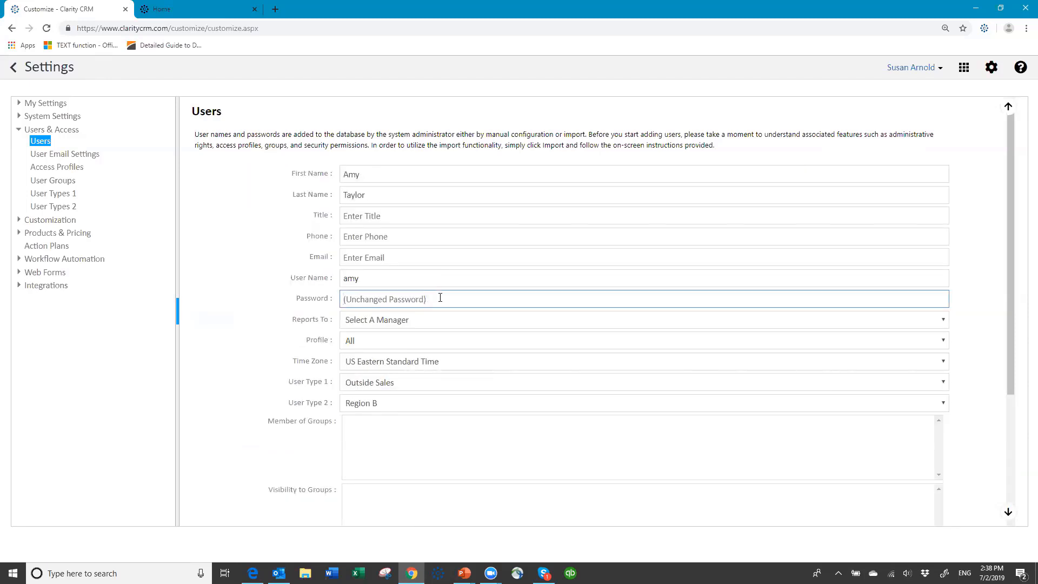
pyautogui.write('•••••••')
pyautogui.press('Tab')
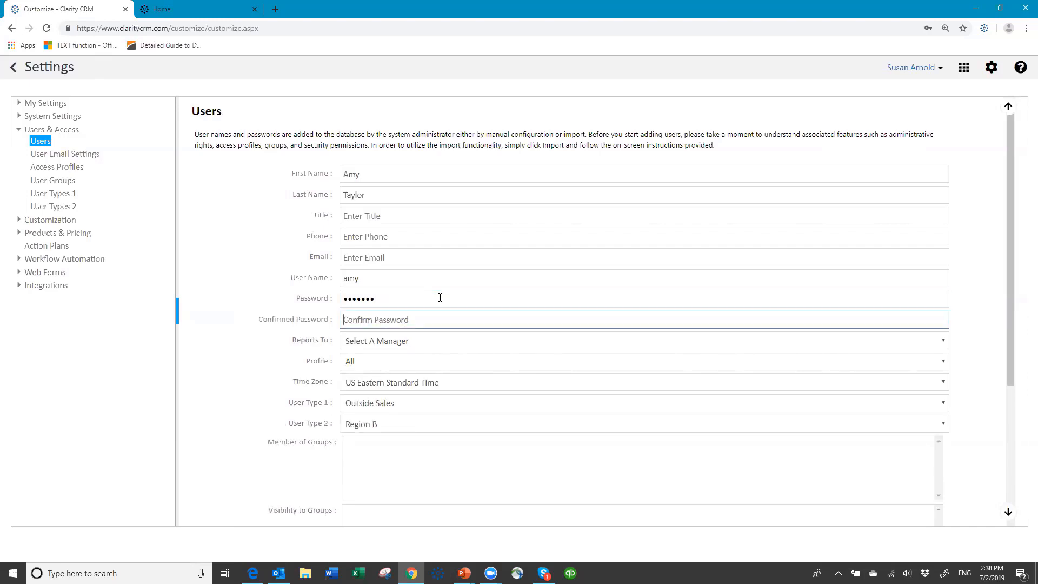
pyautogui.write('•')
pyautogui.press('Tab')
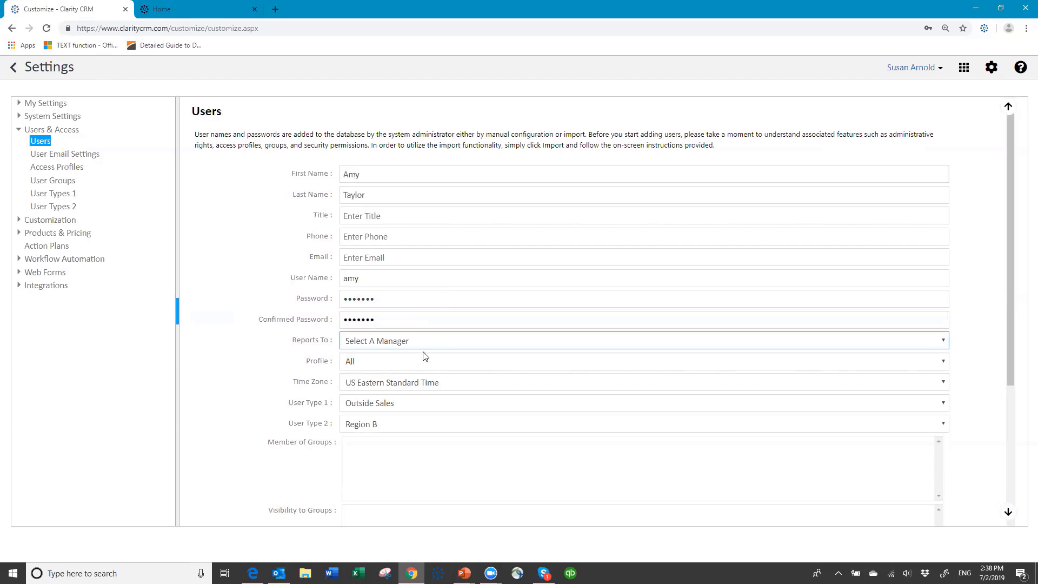
# - Assign the user the All - Sales team access profile and save
pyautogui.click(381, 364)
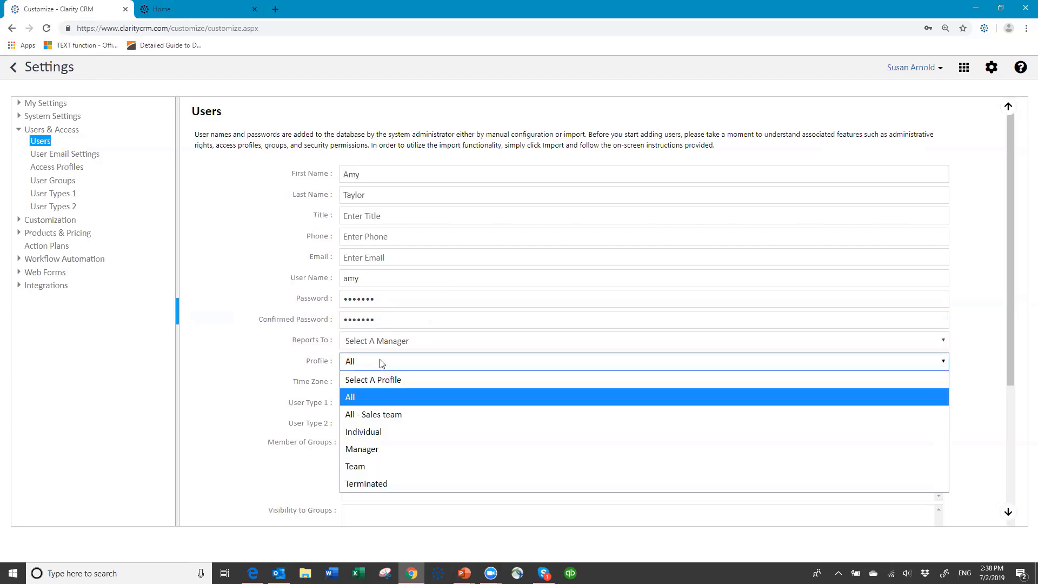
pyautogui.click(391, 414)
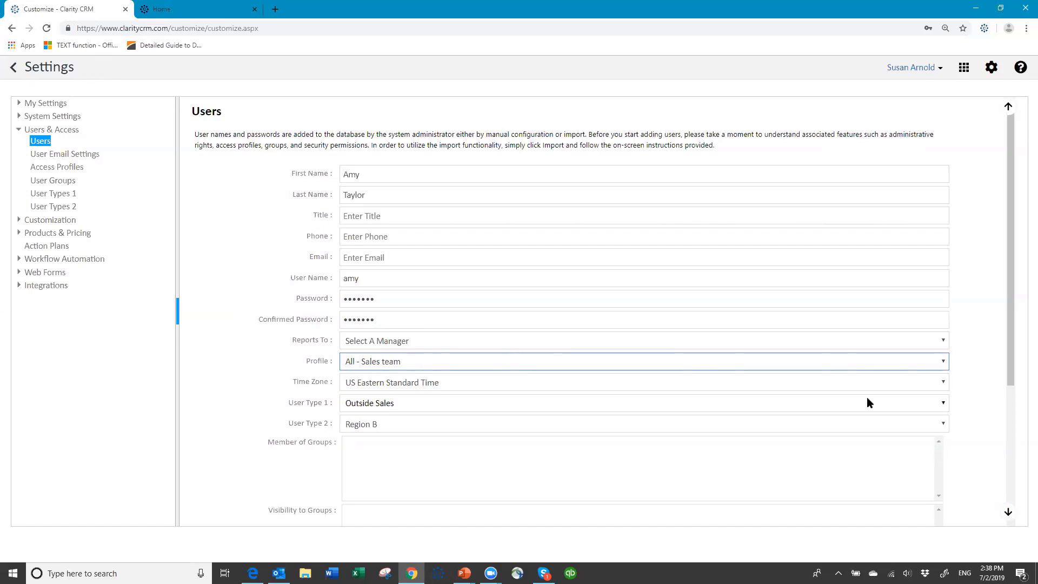
pyautogui.scroll(-4, 881, 421)
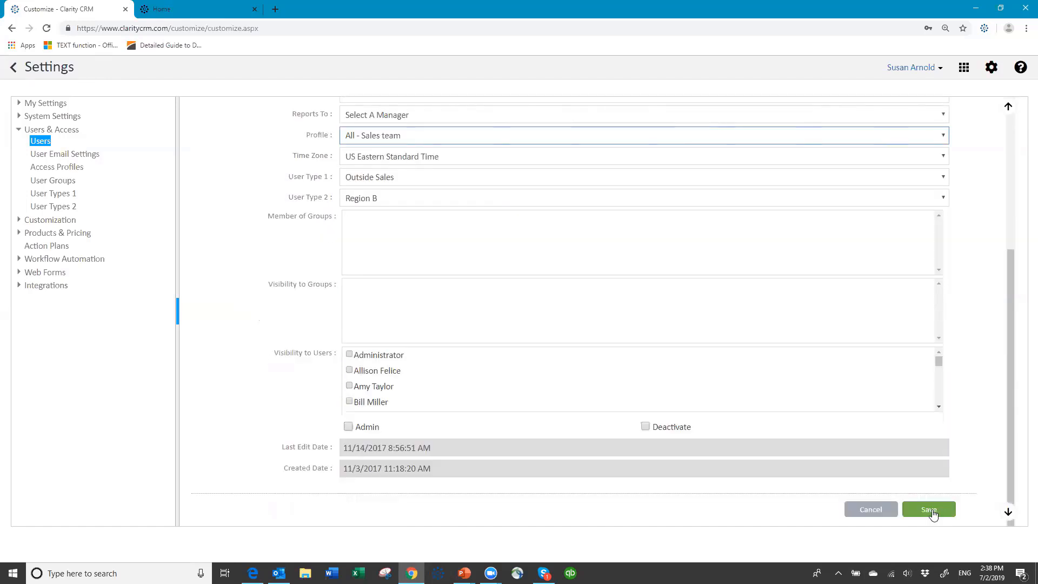
pyautogui.click(929, 509)
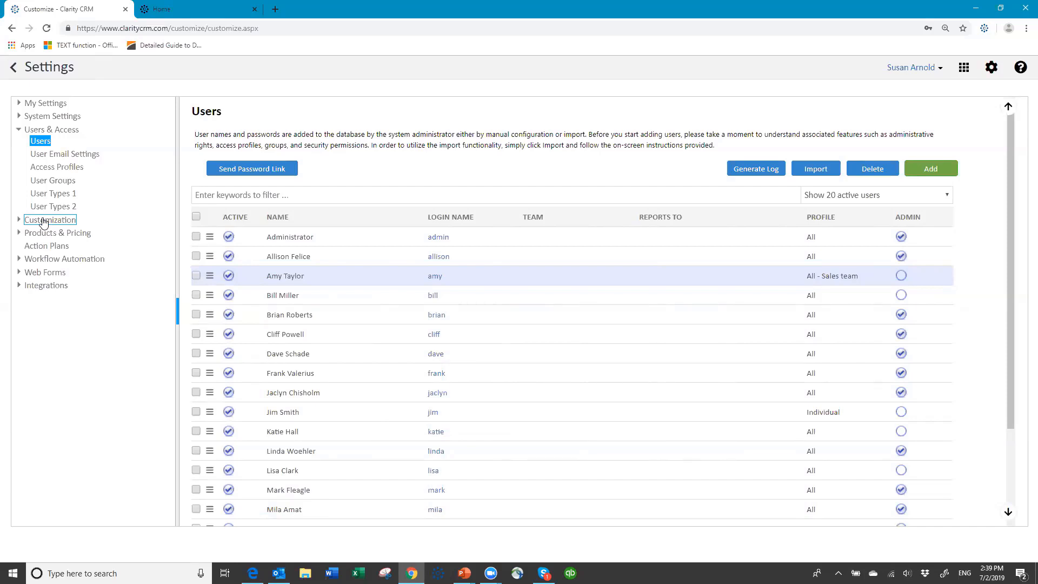
# - Expand Customization > Leads and open the Leads Preferences page showing Lead Number Setup
pyautogui.click(44, 222)
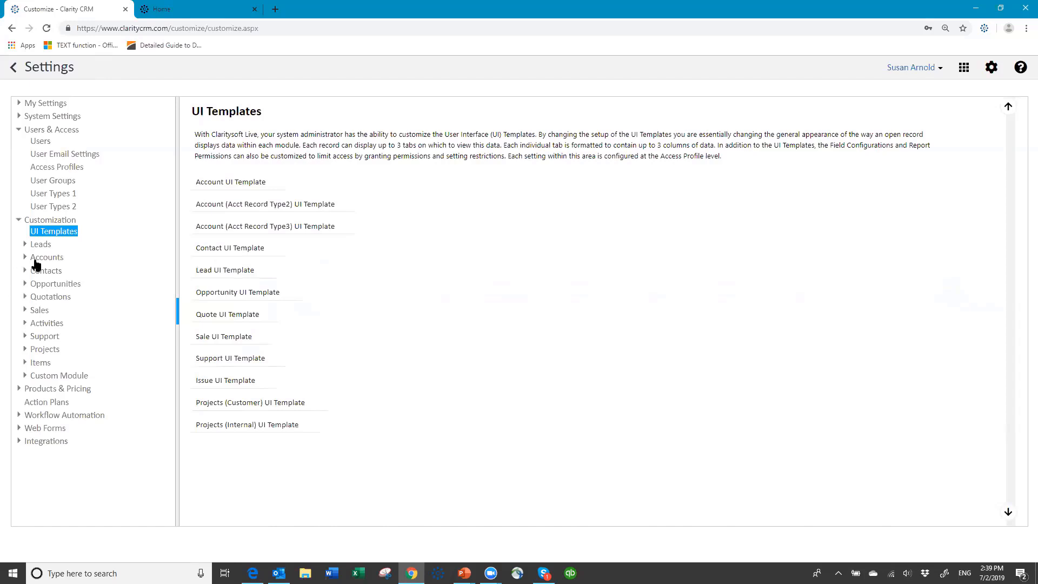
pyautogui.click(49, 248)
pyautogui.click(46, 247)
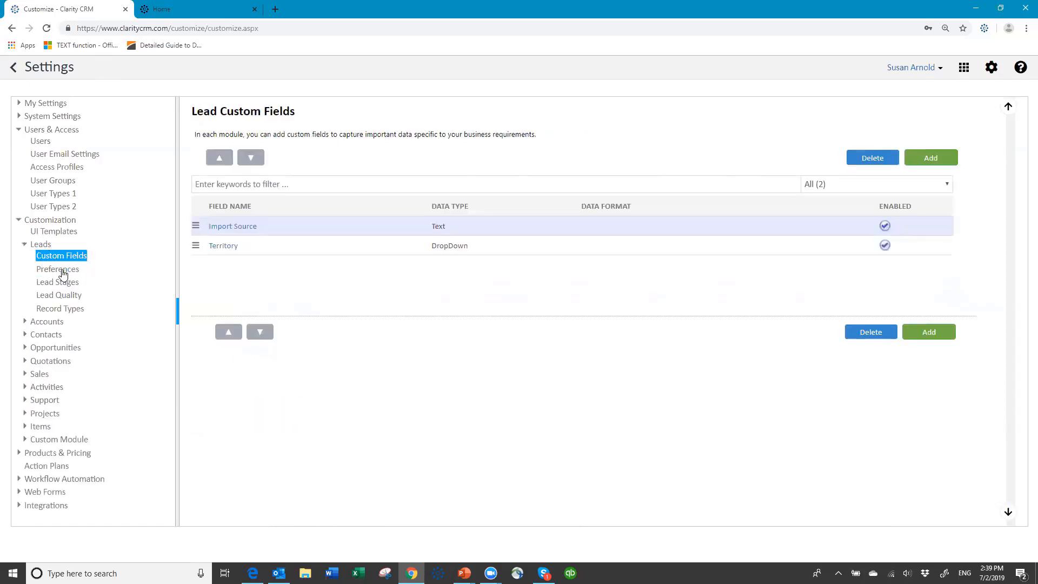
pyautogui.click(63, 273)
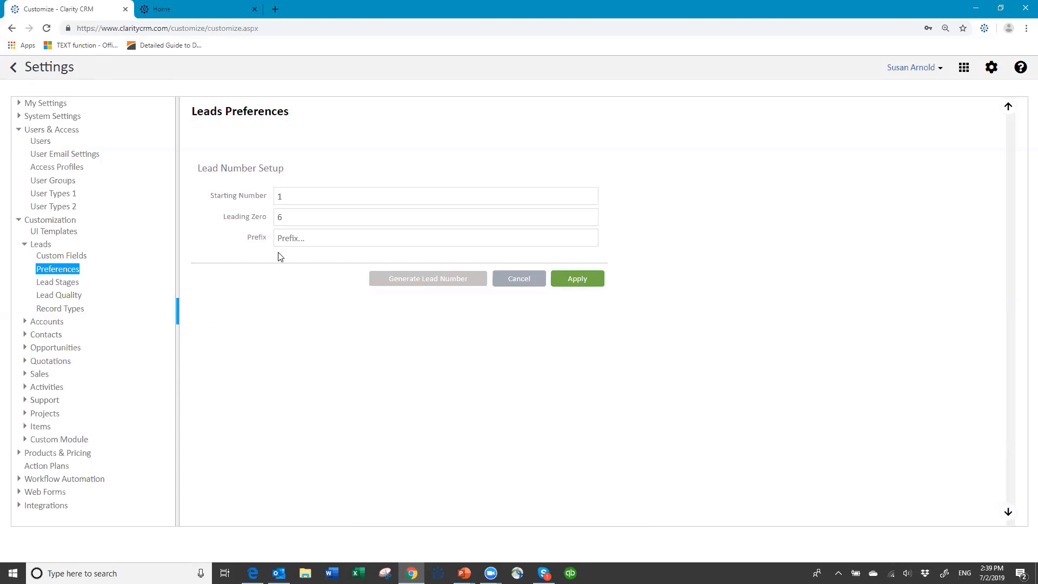
# - Look at Lead Stages, then open the Lead Quality list of Good, Average and Bad
pyautogui.click(69, 287)
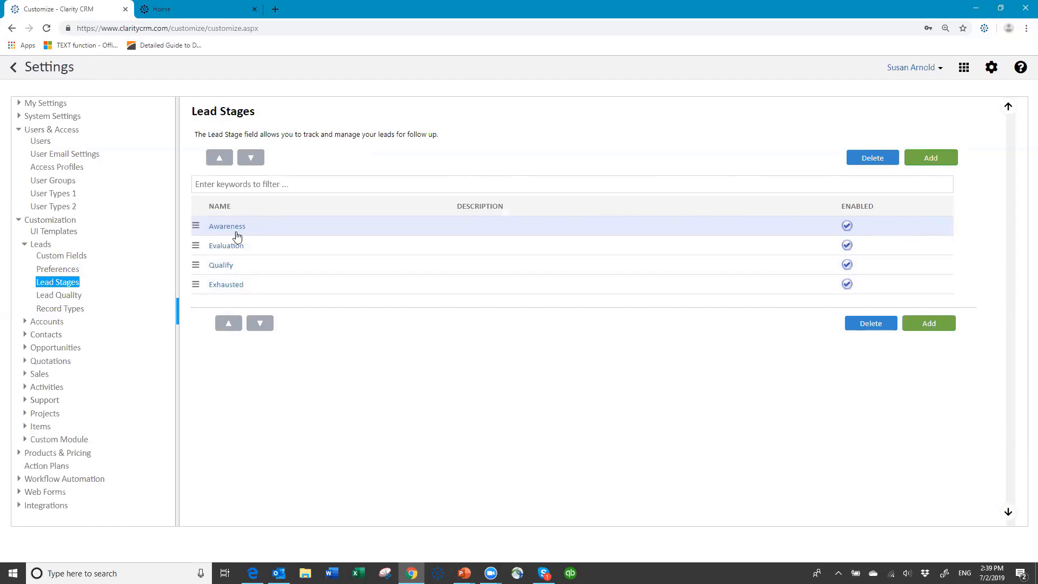
pyautogui.click(70, 301)
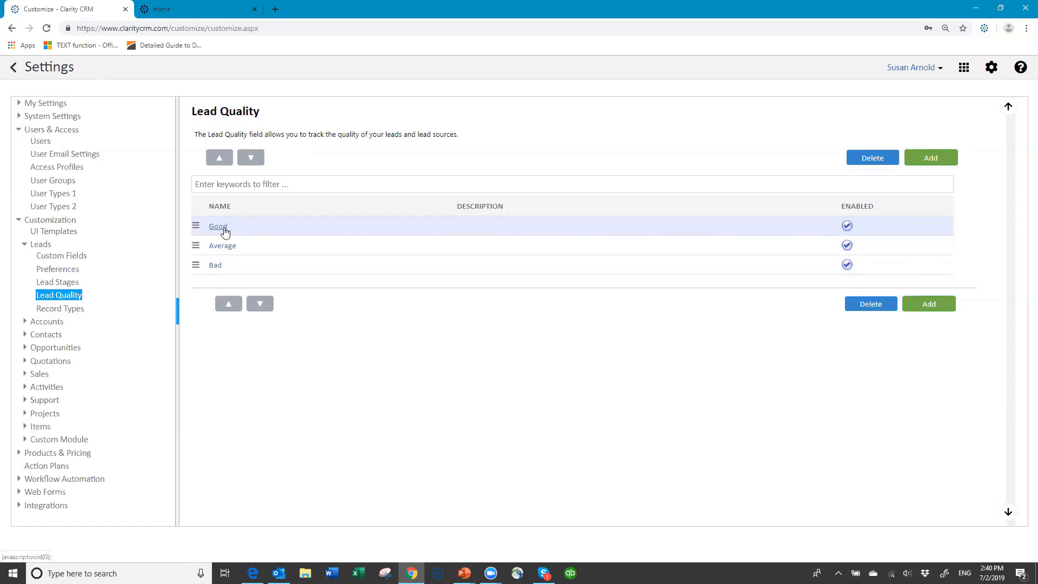
# - Go back to the Lead Custom Fields list showing Import Source and Territory
pyautogui.click(61, 258)
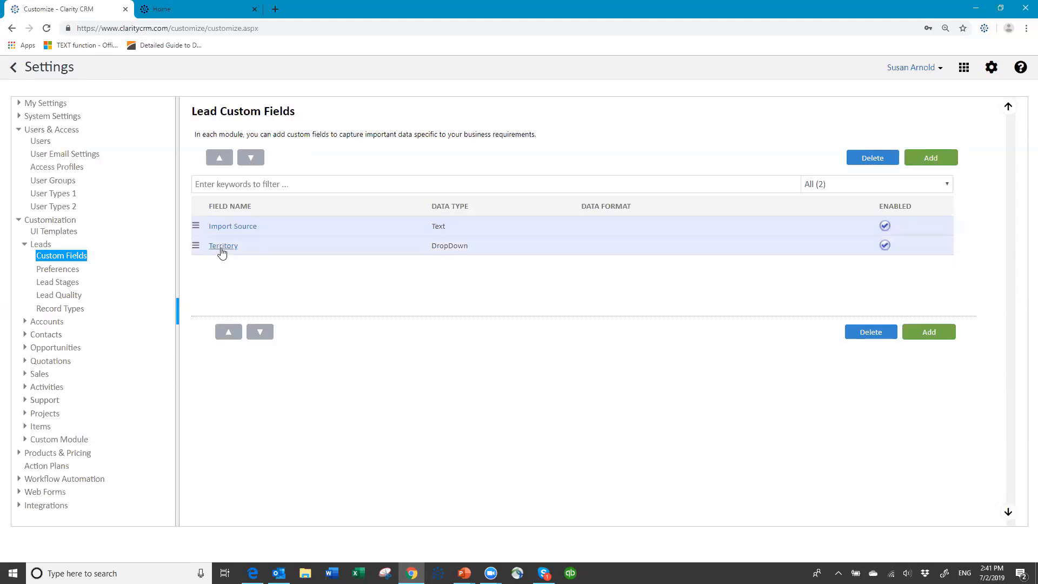
pyautogui.click(222, 248)
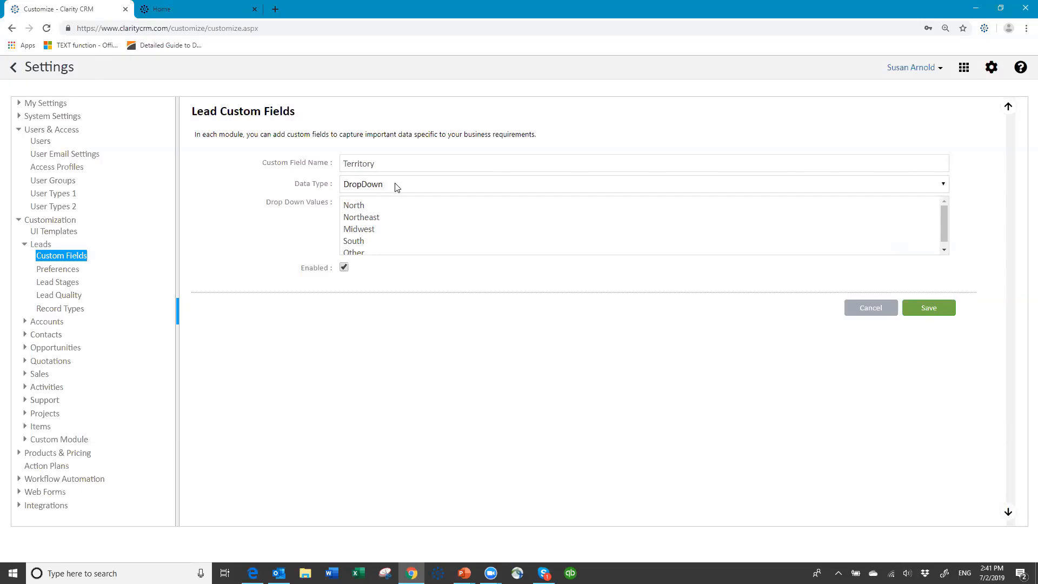
pyautogui.click(398, 187)
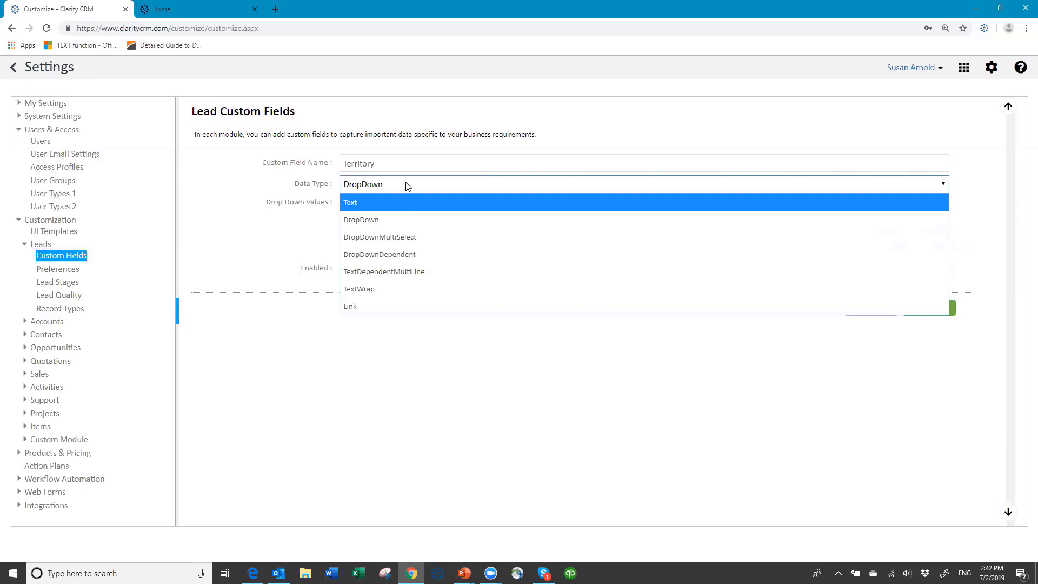
pyautogui.click(407, 187)
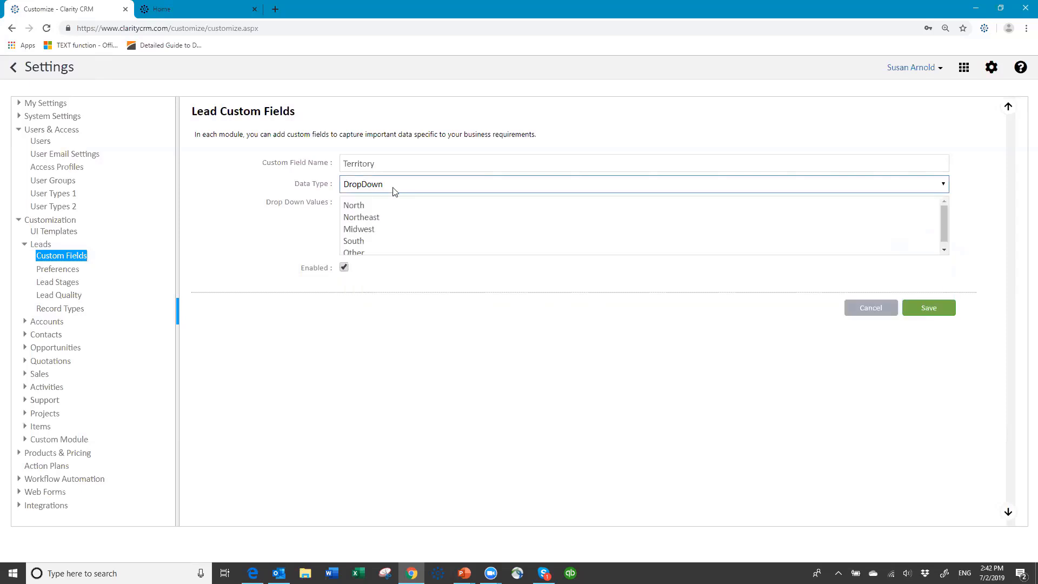
pyautogui.click(870, 308)
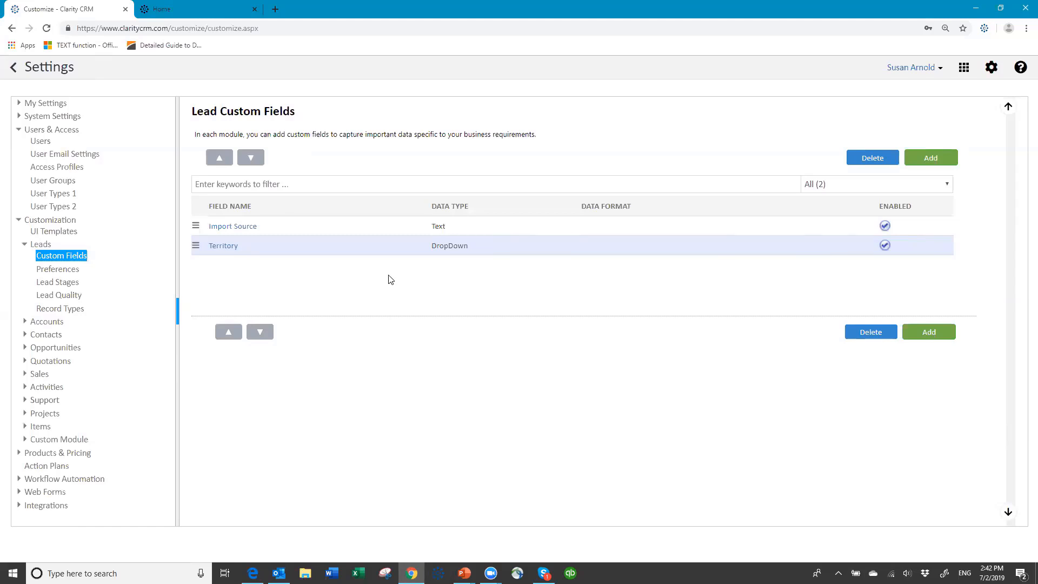
pyautogui.click(46, 245)
# - Create a new lead custom field named Industry with the DropDownMultiSelect data type
pyautogui.click(941, 162)
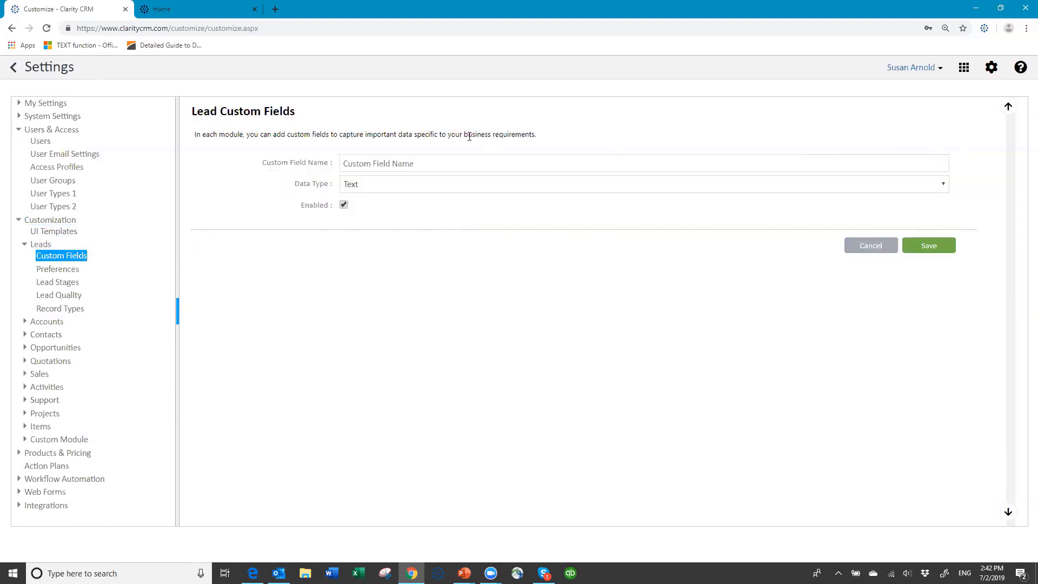
pyautogui.click(421, 160)
pyautogui.write('Industry')
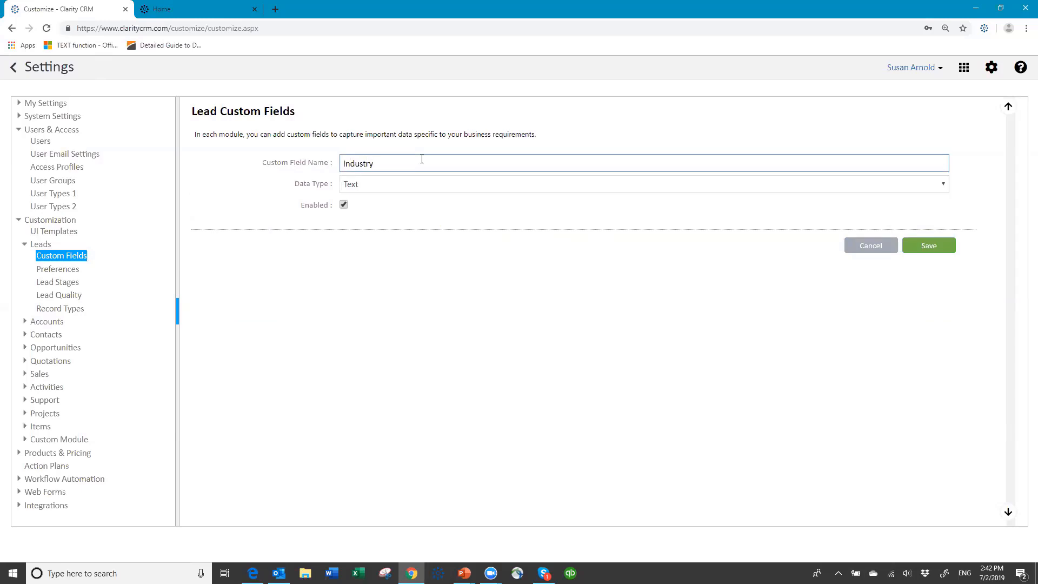
pyautogui.write(' Type')
pyautogui.press('BackSpace')
pyautogui.press('BackSpace')
pyautogui.press('BackSpace')
pyautogui.press('BackSpace')
pyautogui.write('y')
pyautogui.click(389, 187)
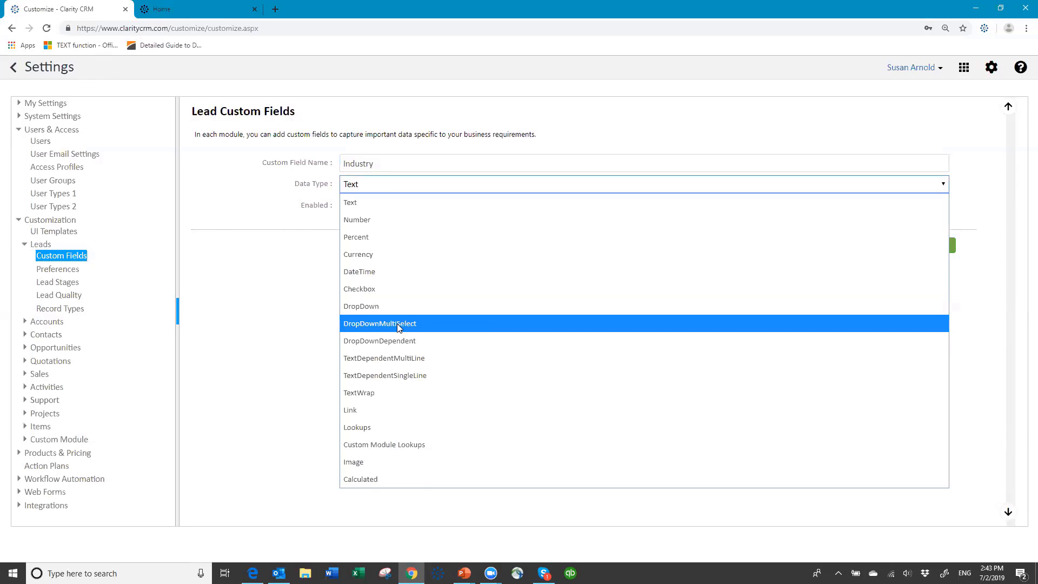
pyautogui.click(396, 323)
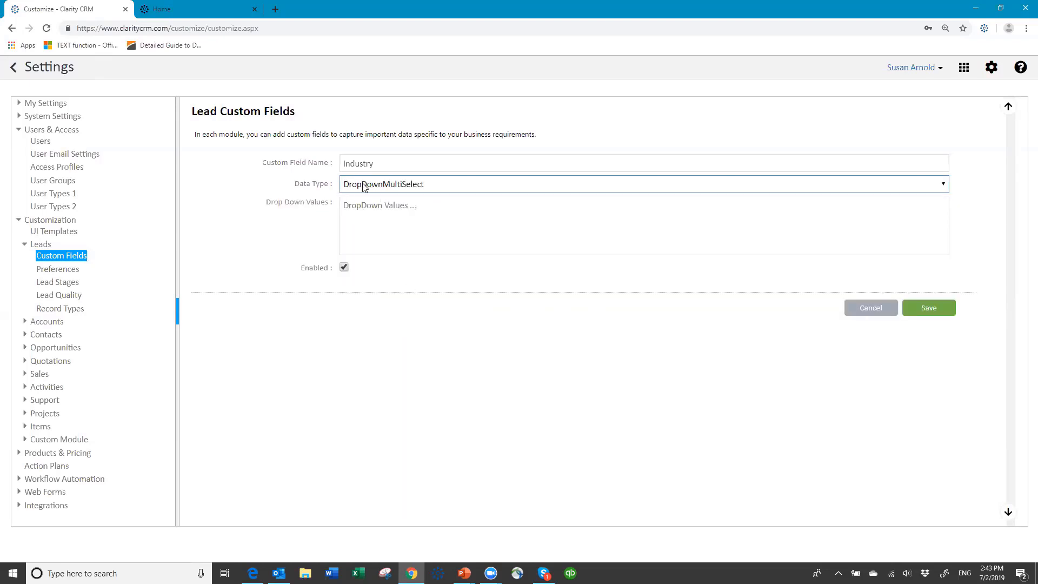
# - Enter the industry values Manufacturing through Transportation, one per line, and save the field
pyautogui.click(351, 207)
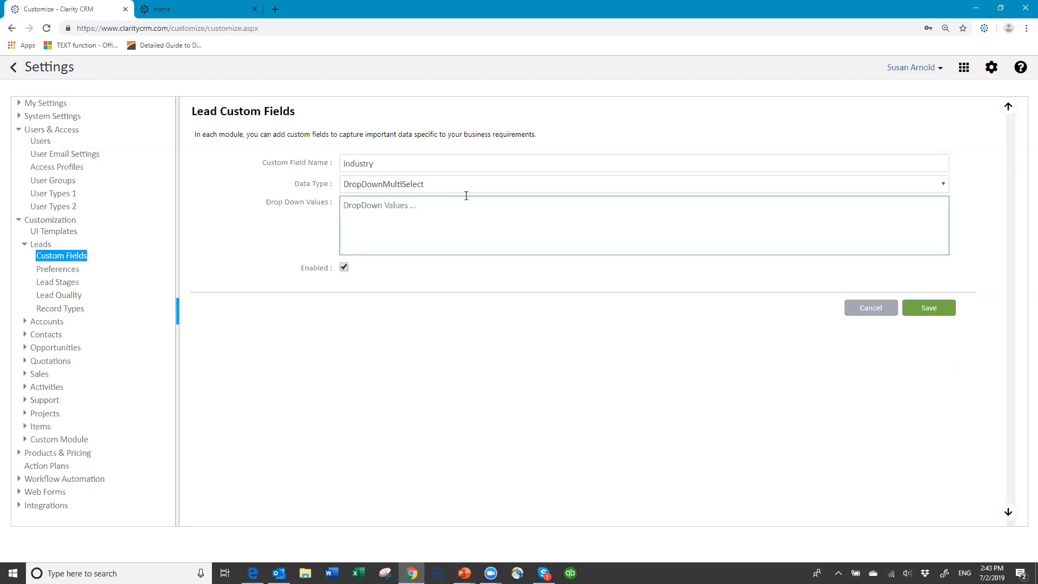
pyautogui.write('Manufacturing')
pyautogui.press('Return')
pyautogui.write('Retail ')
pyautogui.write('Hospital')
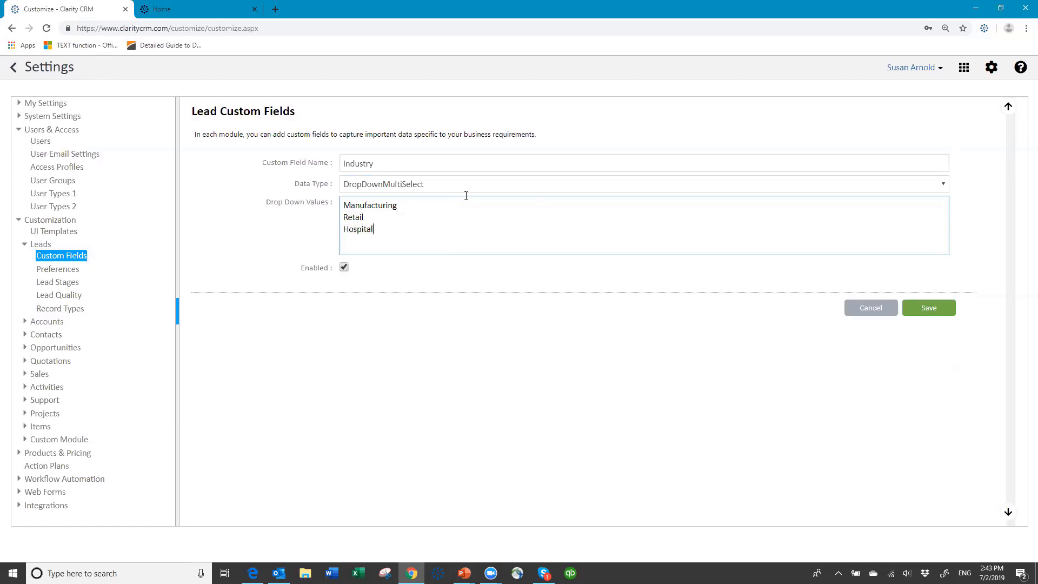
pyautogui.write('ity ')
pyautogui.write('Legal')
pyautogui.press('Return')
pyautogui.write('Education')
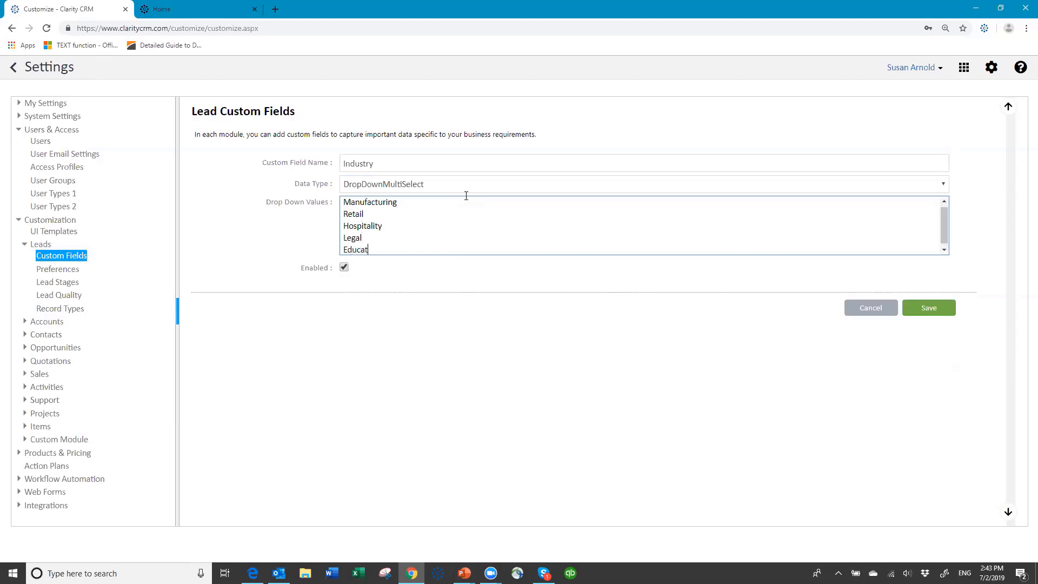
pyautogui.press('Return')
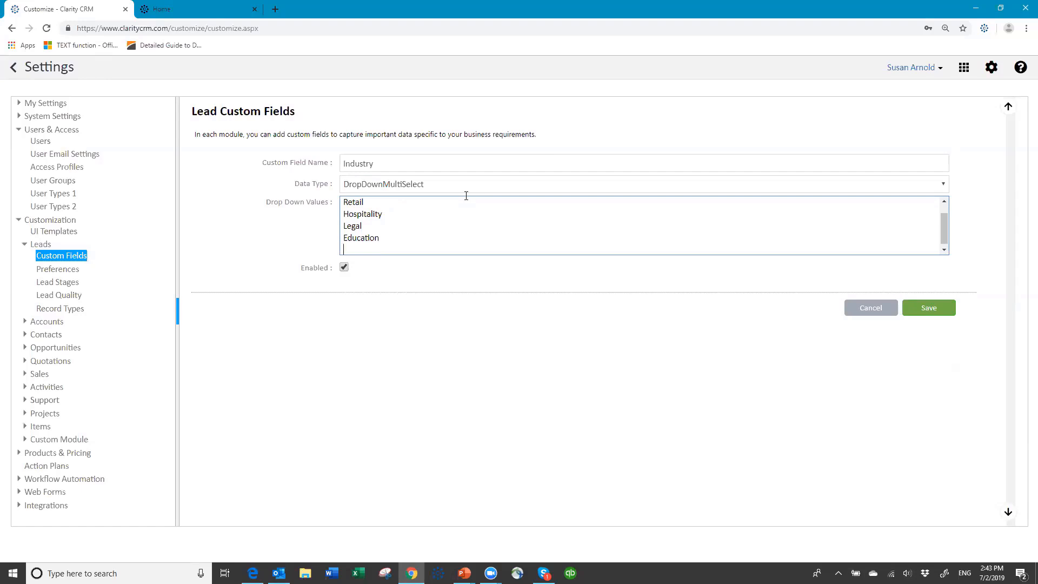
pyautogui.write('Food & Beverage')
pyautogui.press('Return')
pyautogui.write('Ta')
pyautogui.press('BackSpace')
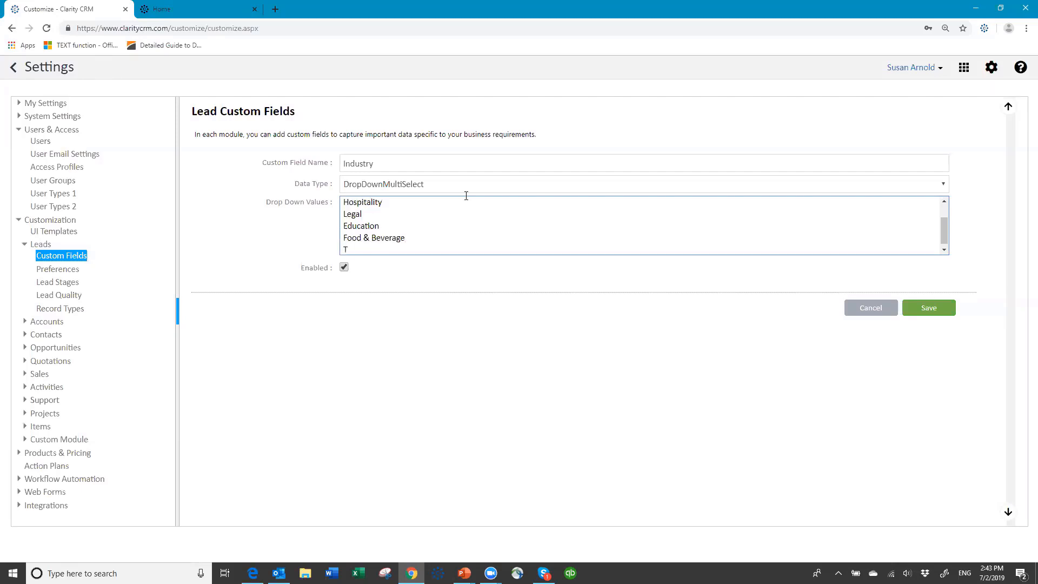
pyautogui.write('ransportation')
pyautogui.scroll(2, 419, 222)
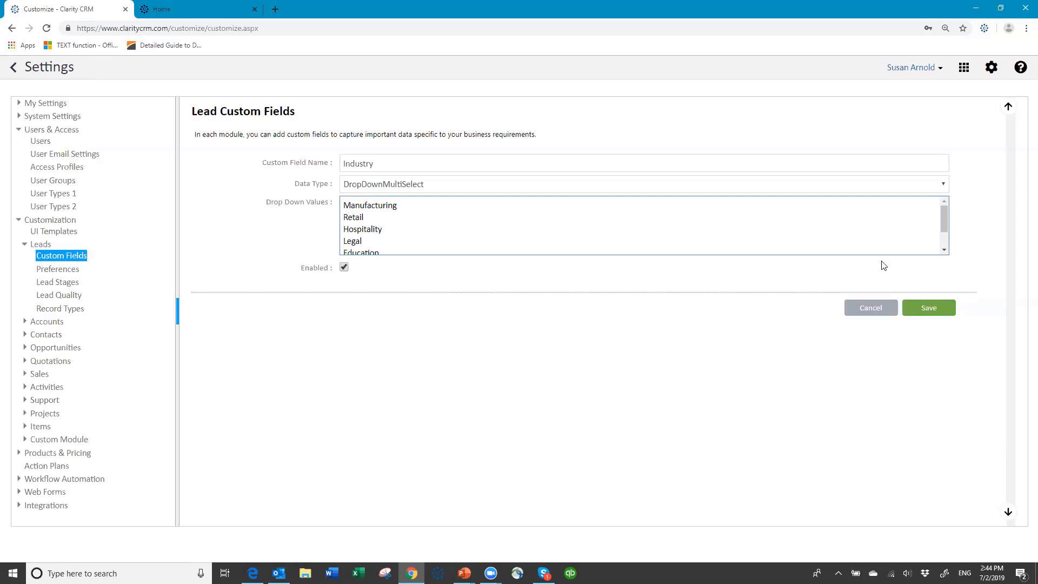
pyautogui.click(917, 315)
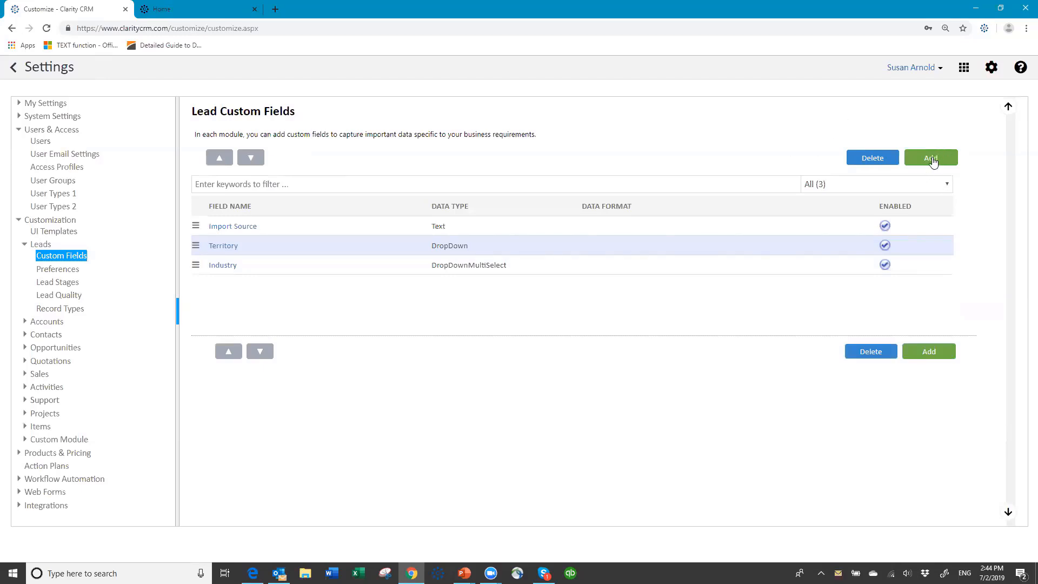
# - Add a lead Product Interest DropDown field with Standard Widget and Advanced Widget options
pyautogui.click(931, 159)
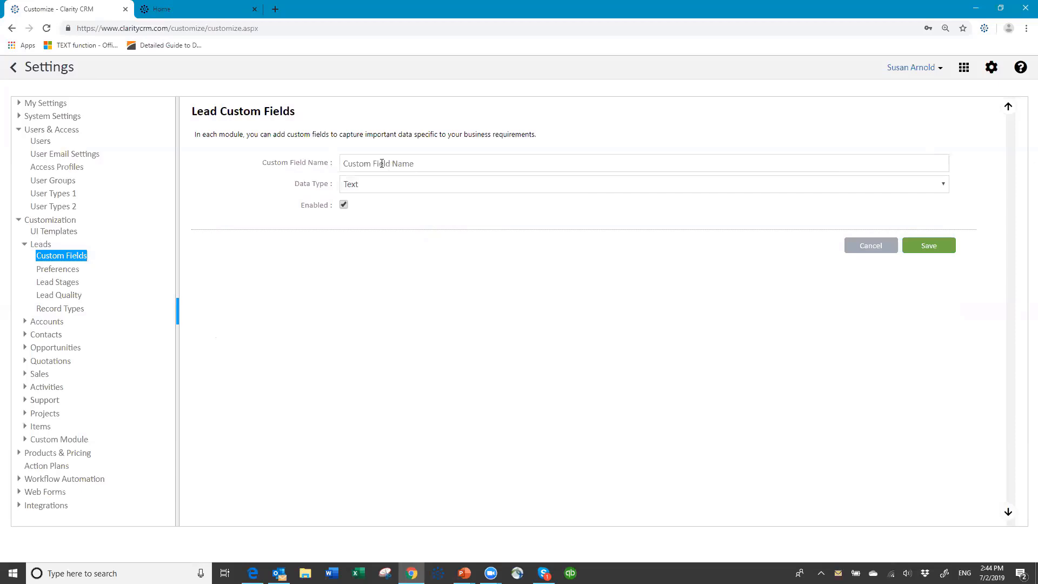
pyautogui.click(387, 162)
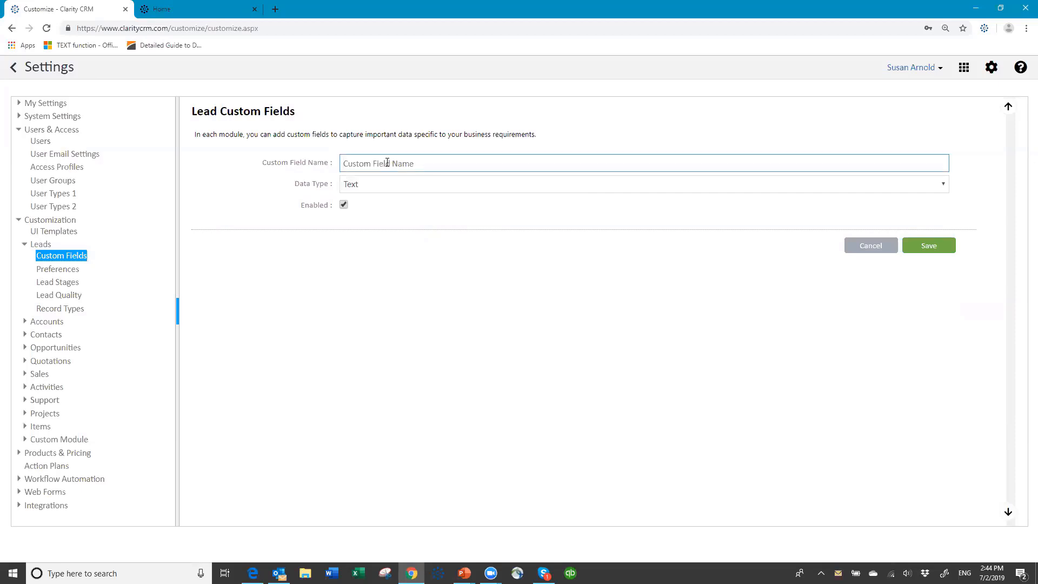
pyautogui.write('Product Interest')
pyautogui.click(394, 187)
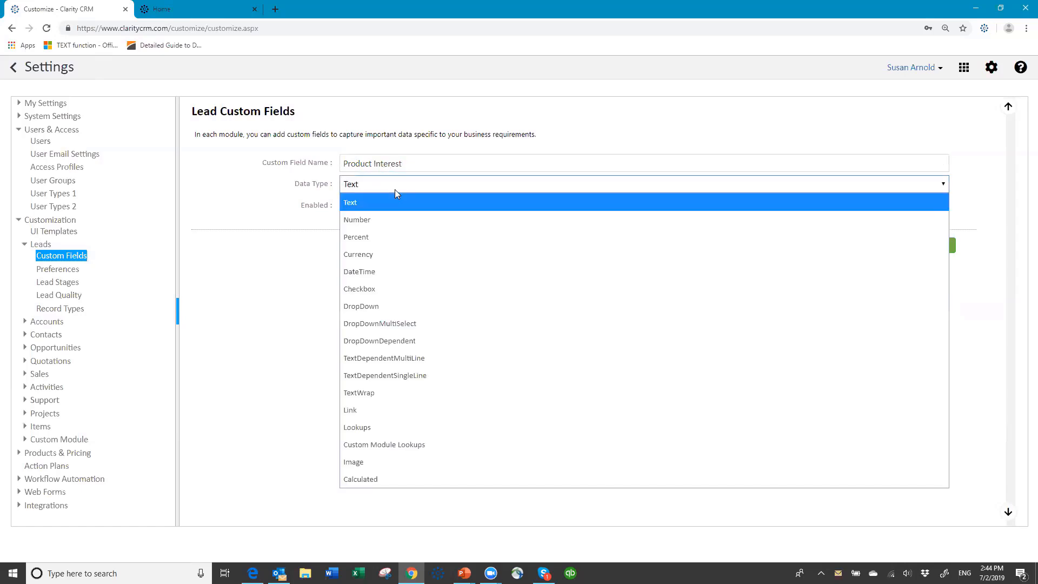
pyautogui.click(383, 305)
pyautogui.click(362, 209)
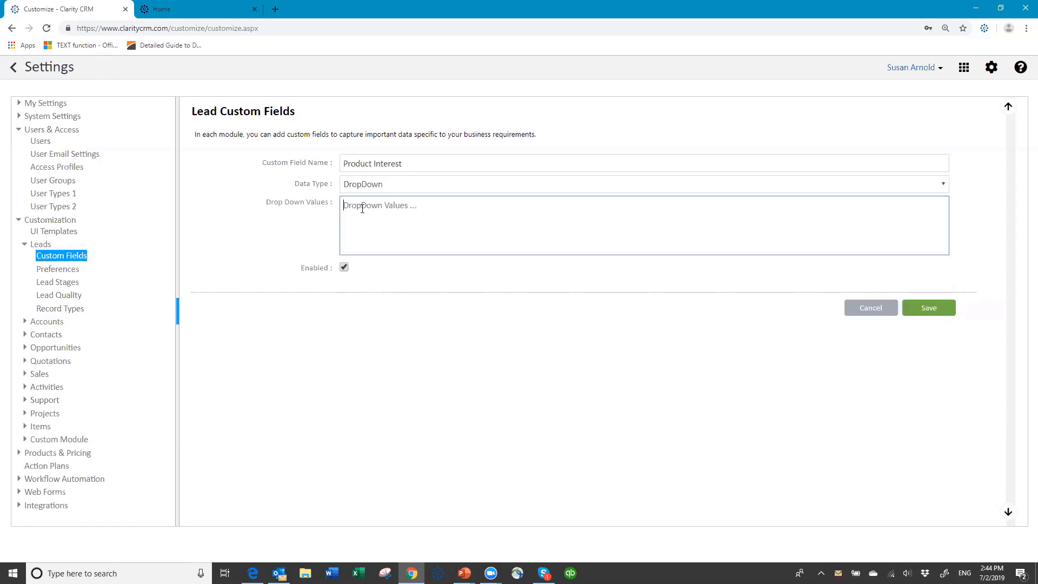
pyautogui.write('Standard Widget')
pyautogui.press('Return')
pyautogui.write('Advanced Widget')
pyautogui.click(930, 309)
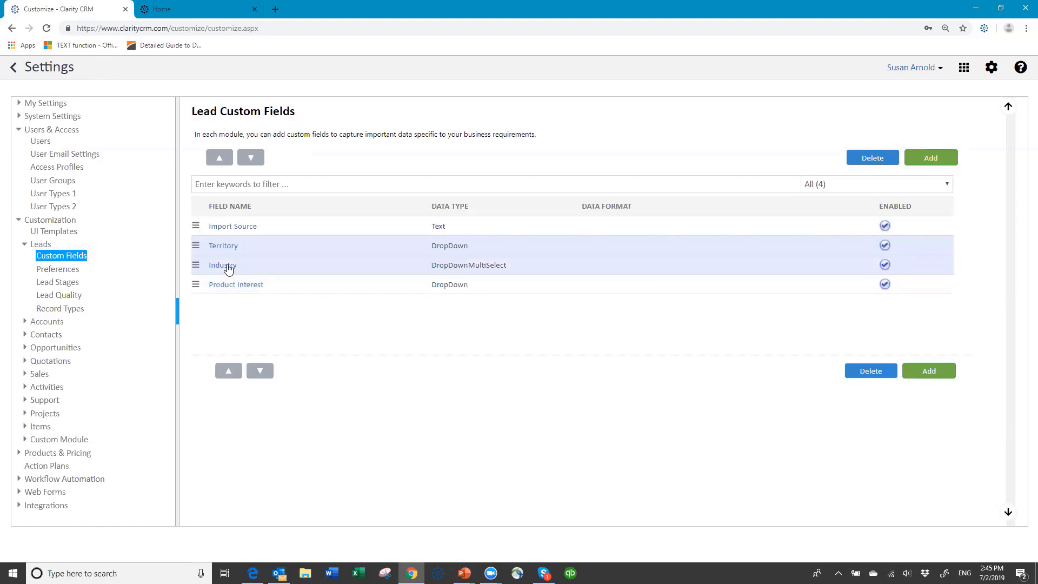
# - Copy the values from the lead Industry field, then return to the account custom fields
pyautogui.click(47, 325)
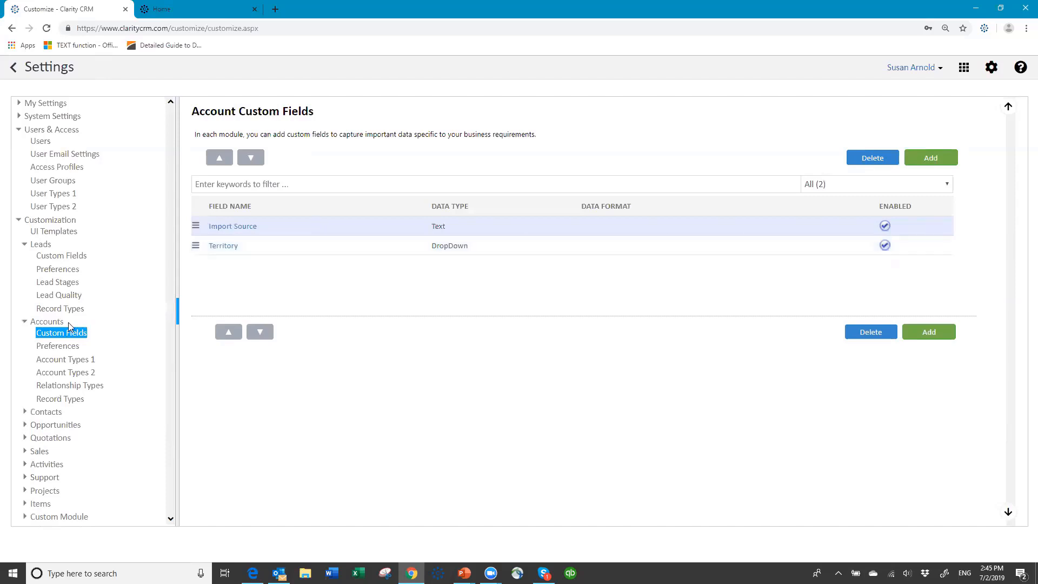
pyautogui.click(75, 258)
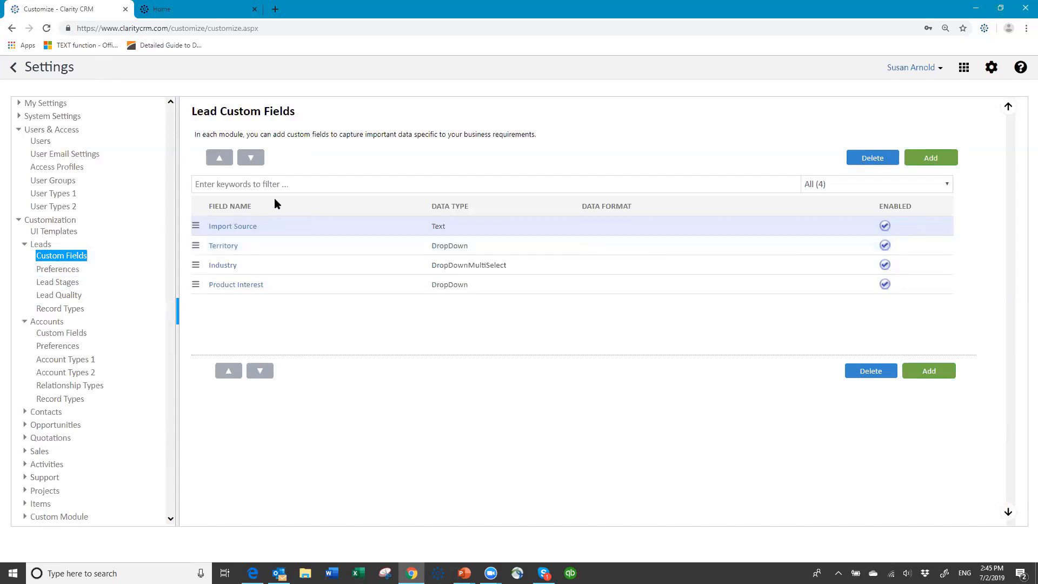
pyautogui.click(223, 267)
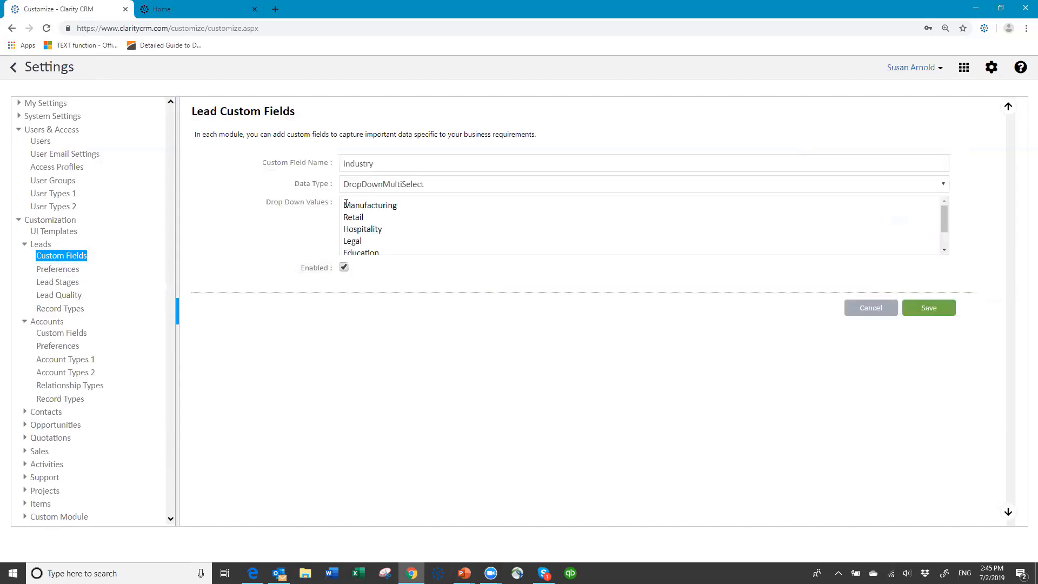
pyautogui.moveTo(346, 203); pyautogui.dragTo(452, 265)
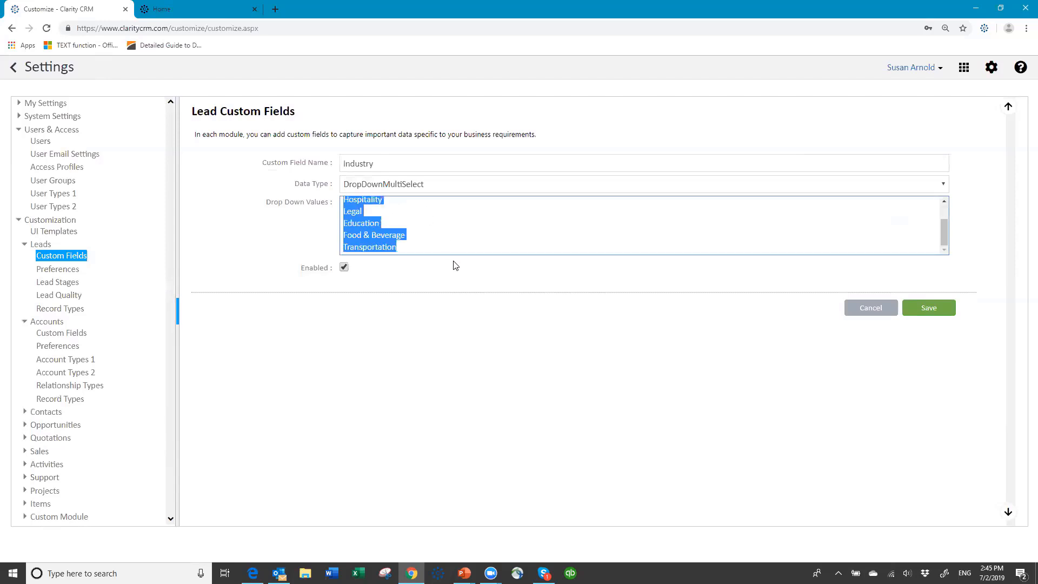
pyautogui.click(859, 309)
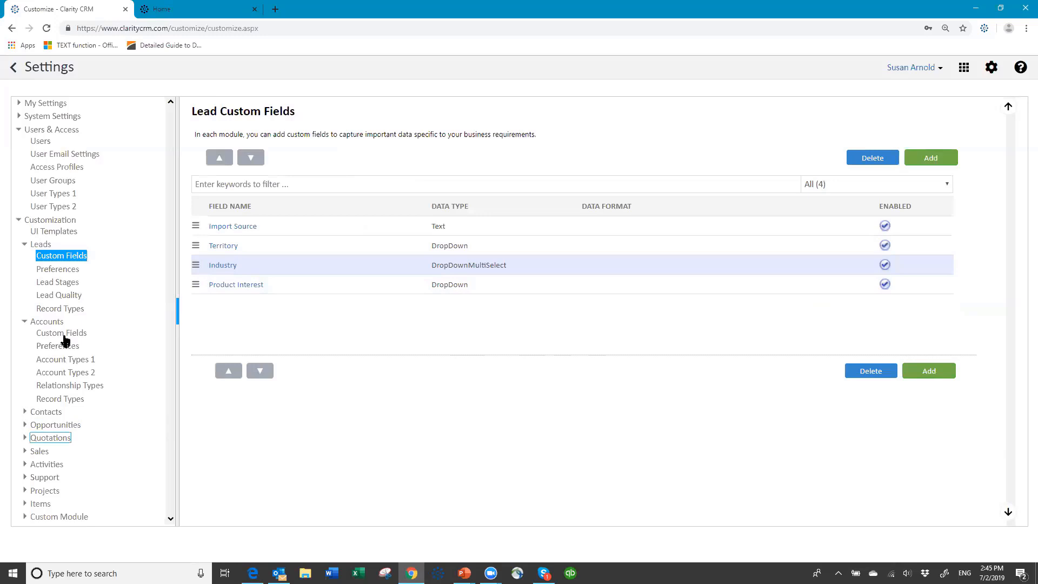
pyautogui.click(65, 333)
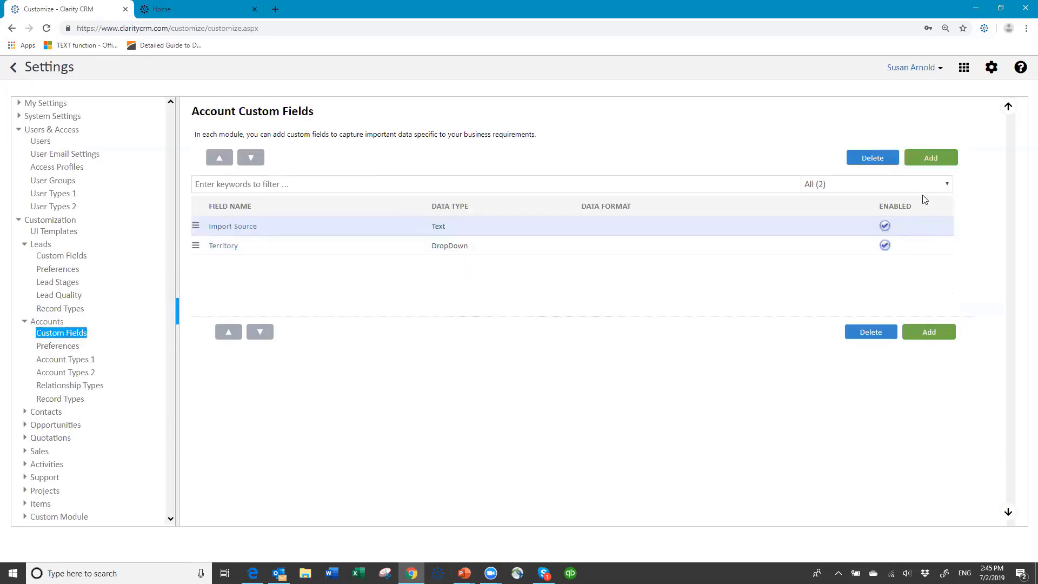
# - Create an account Industry DropDownMultiSelect field using the pasted industry values
pyautogui.click(929, 157)
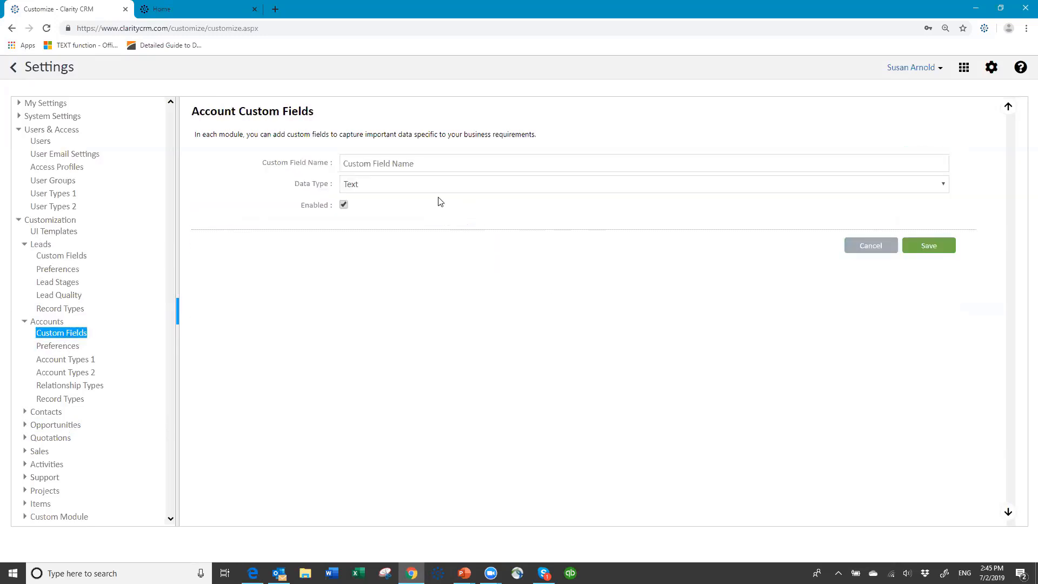
pyautogui.click(443, 163)
pyautogui.write('Industry')
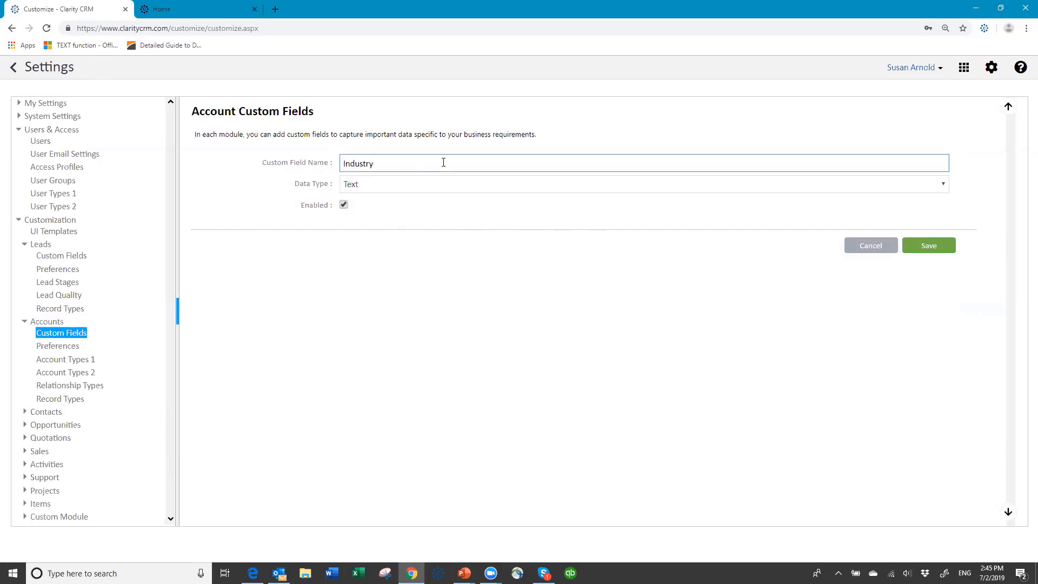
pyautogui.press('Tab')
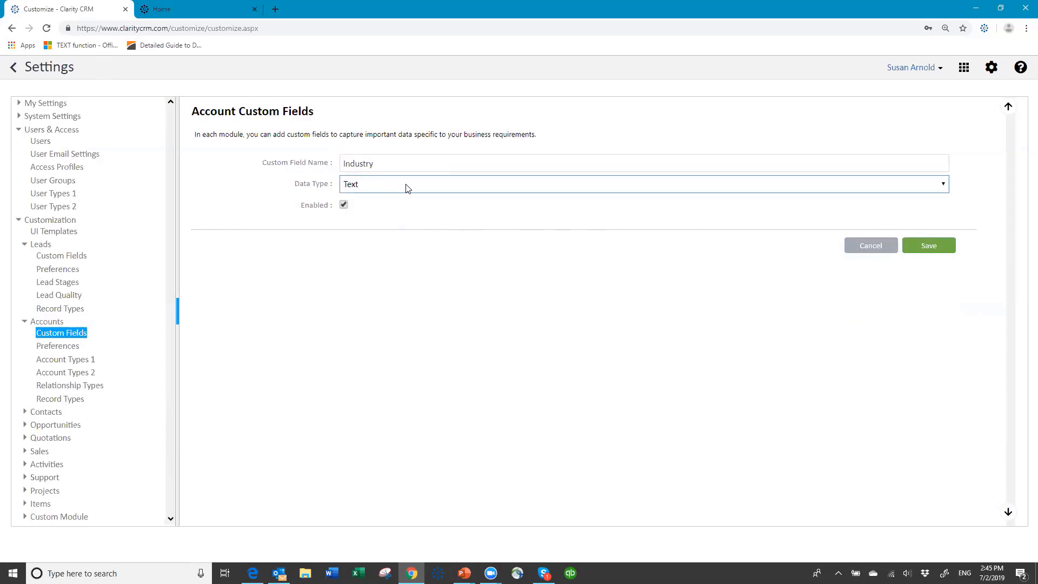
pyautogui.click(406, 184)
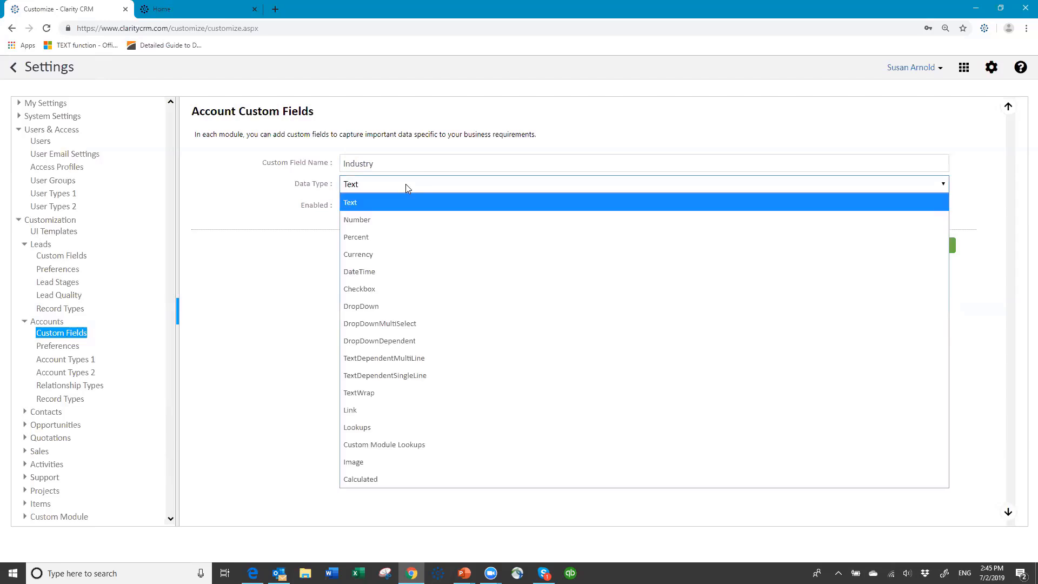
pyautogui.click(406, 325)
pyautogui.click(372, 206)
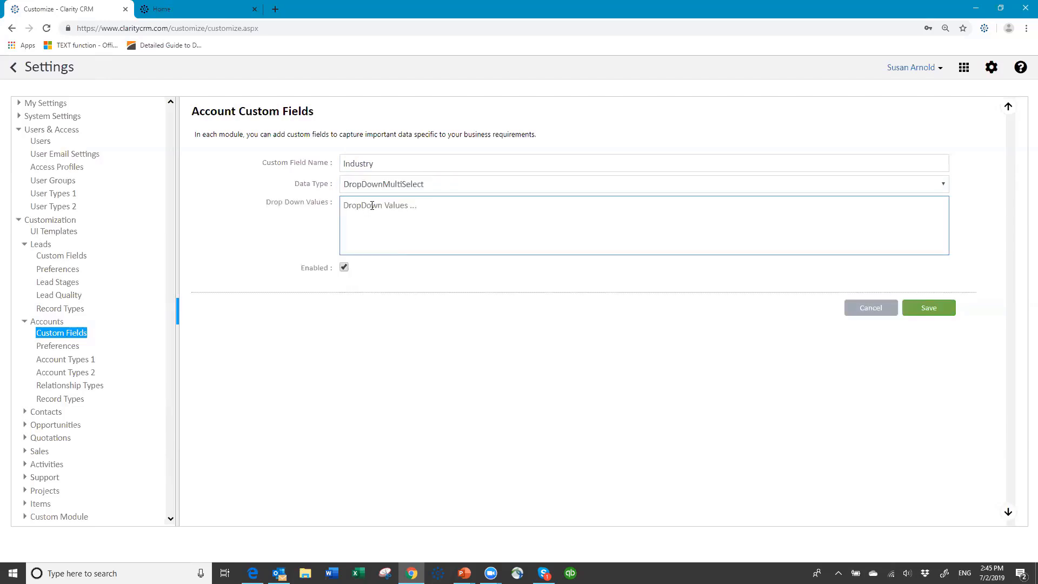
pyautogui.hotkey('ctrl', 'v')
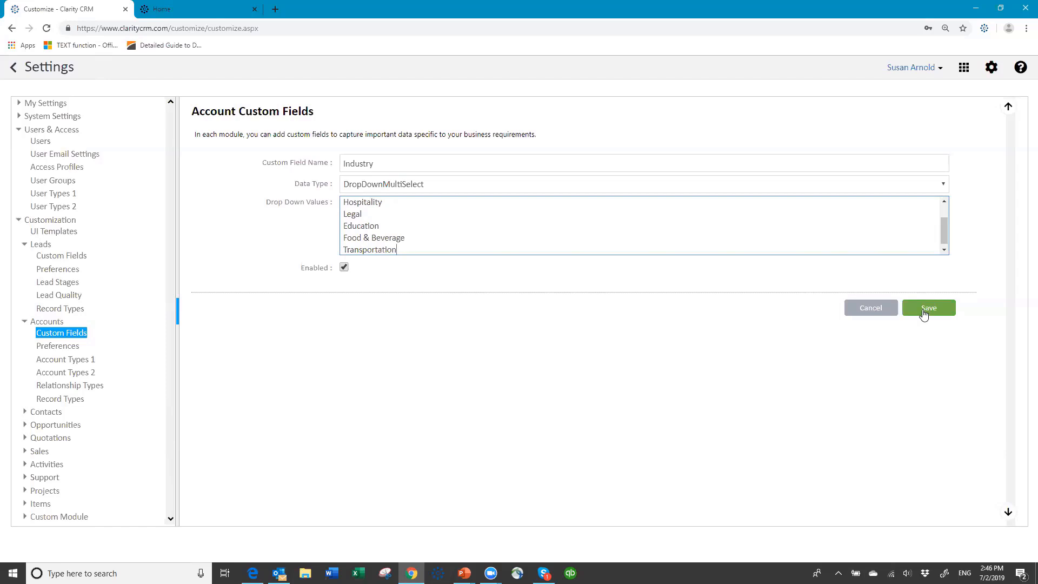
pyautogui.click(923, 312)
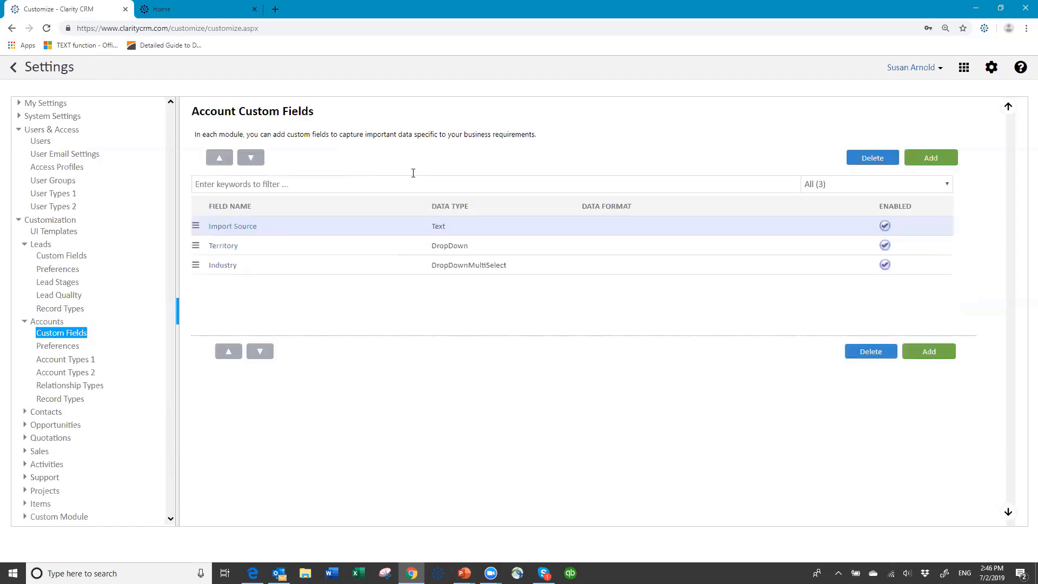
pyautogui.click(61, 426)
# - Create an opportunity Industry DropDownMultiSelect field using the pasted industry list
pyautogui.click(61, 425)
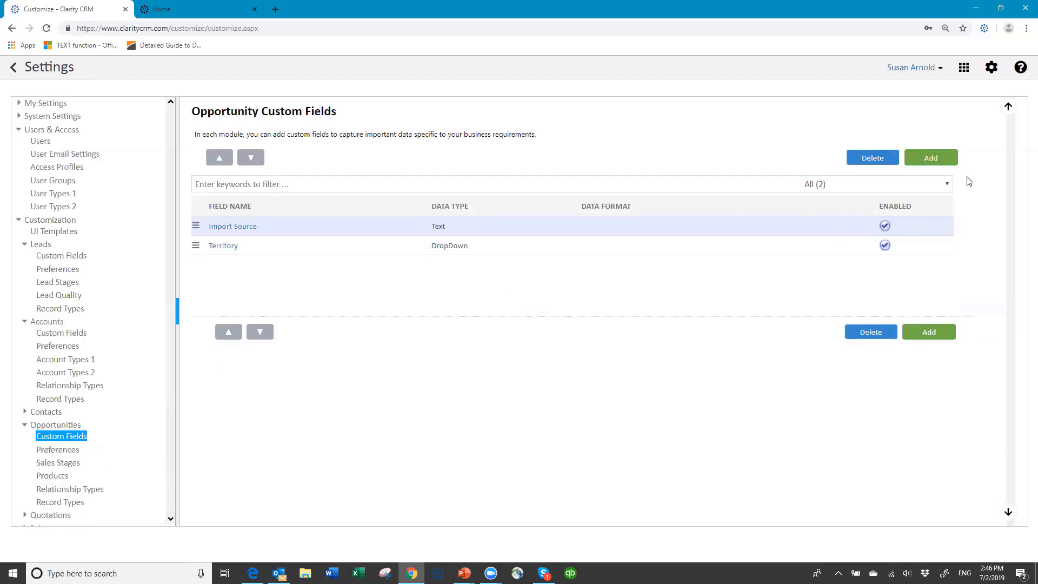
pyautogui.click(927, 162)
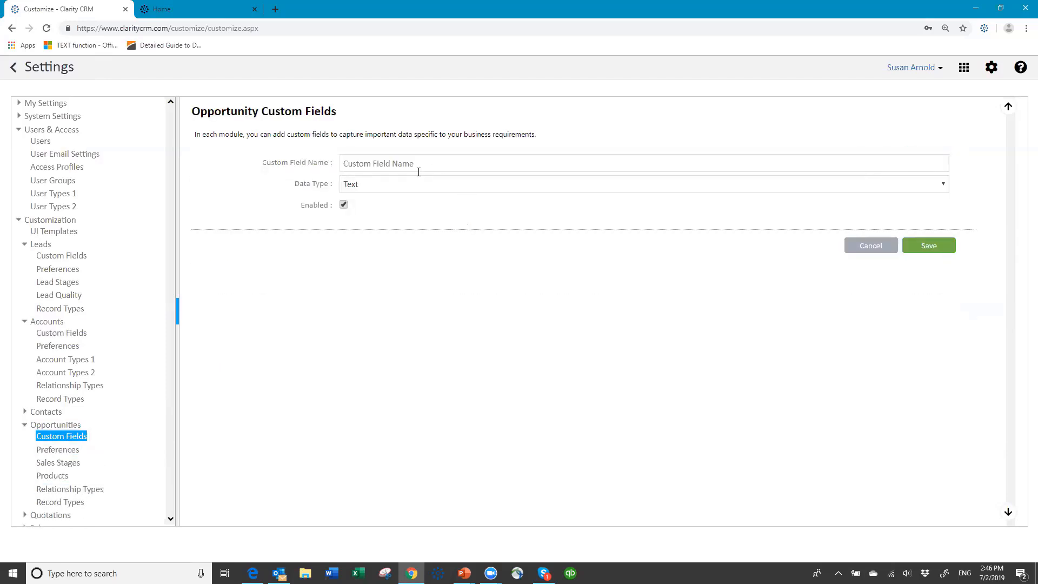
pyautogui.click(425, 167)
pyautogui.write('Li')
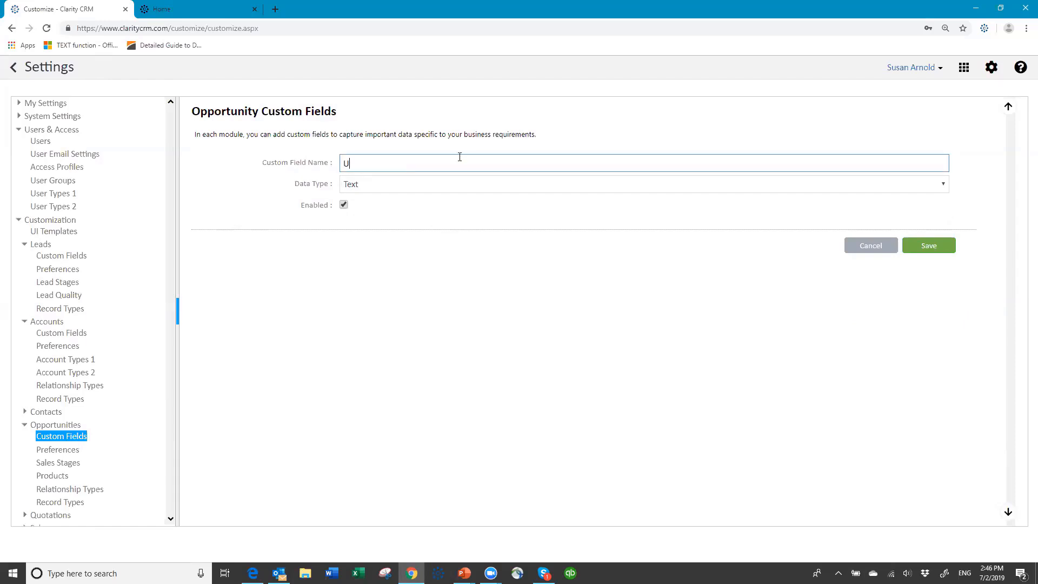
pyautogui.press('BackSpace')
pyautogui.press('BackSpace')
pyautogui.write('Industry')
pyautogui.click(480, 184)
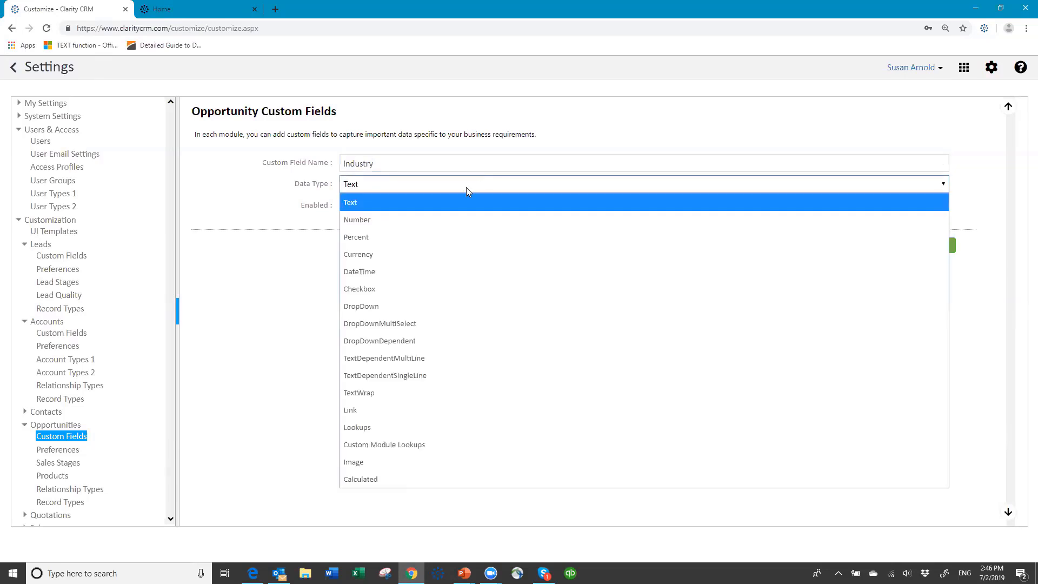
pyautogui.click(425, 324)
pyautogui.click(400, 231)
pyautogui.hotkey('ctrl', 'v')
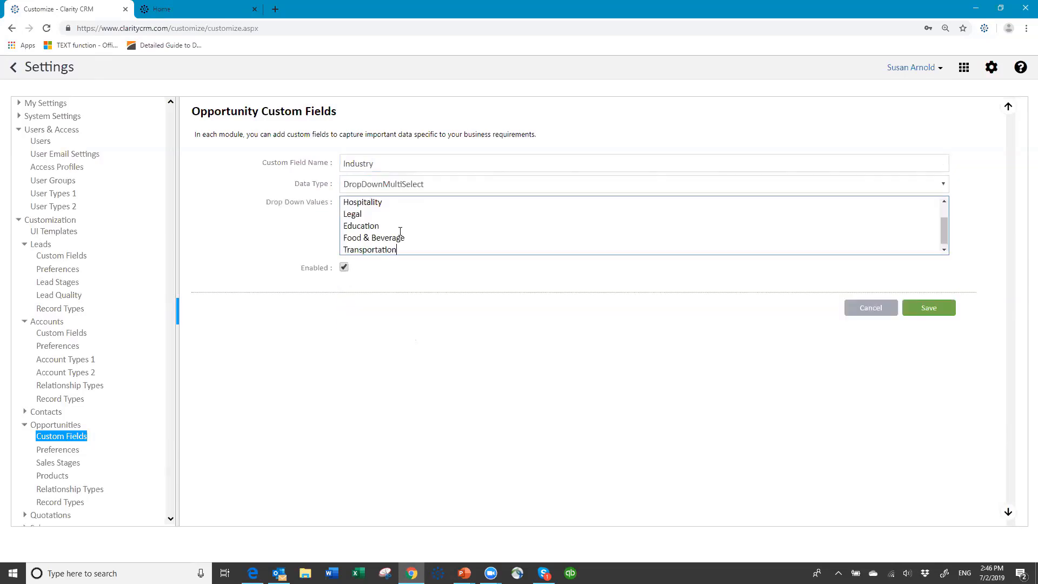
pyautogui.click(930, 309)
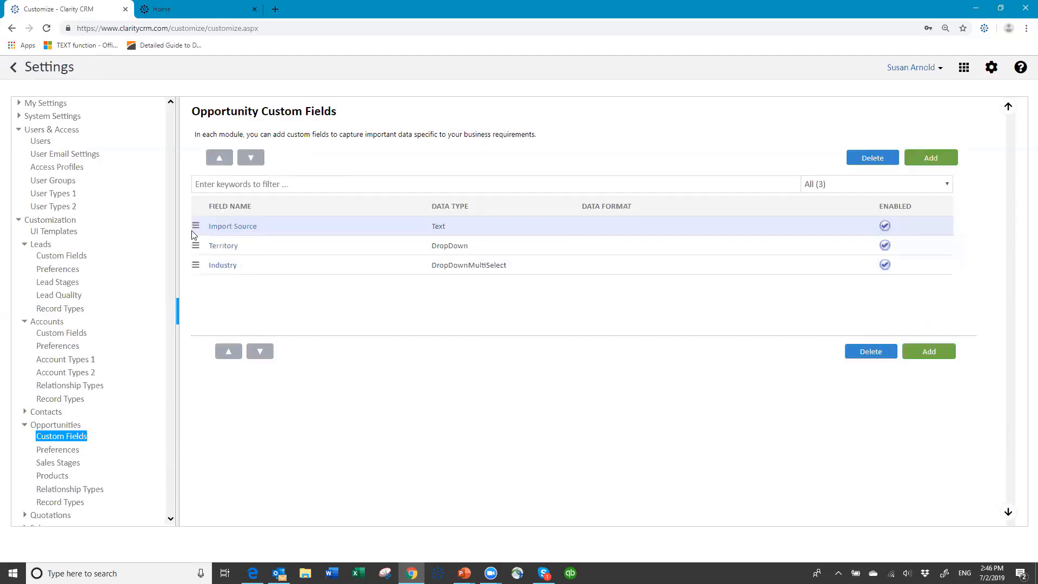
pyautogui.click(79, 359)
pyautogui.click(72, 257)
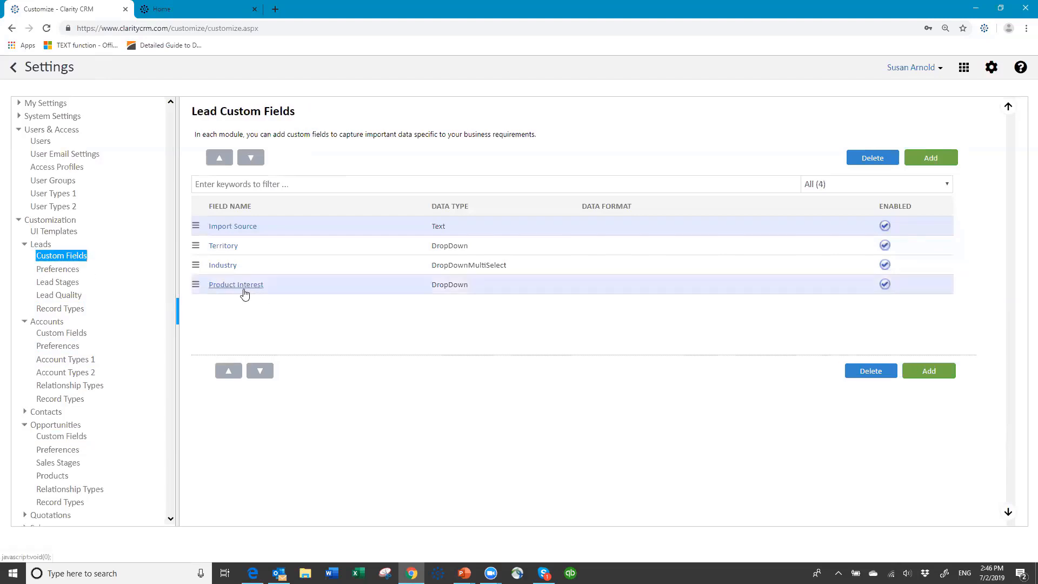
# - Copy Standard Widget and Advanced Widget from the lead Product Interest field
pyautogui.click(252, 286)
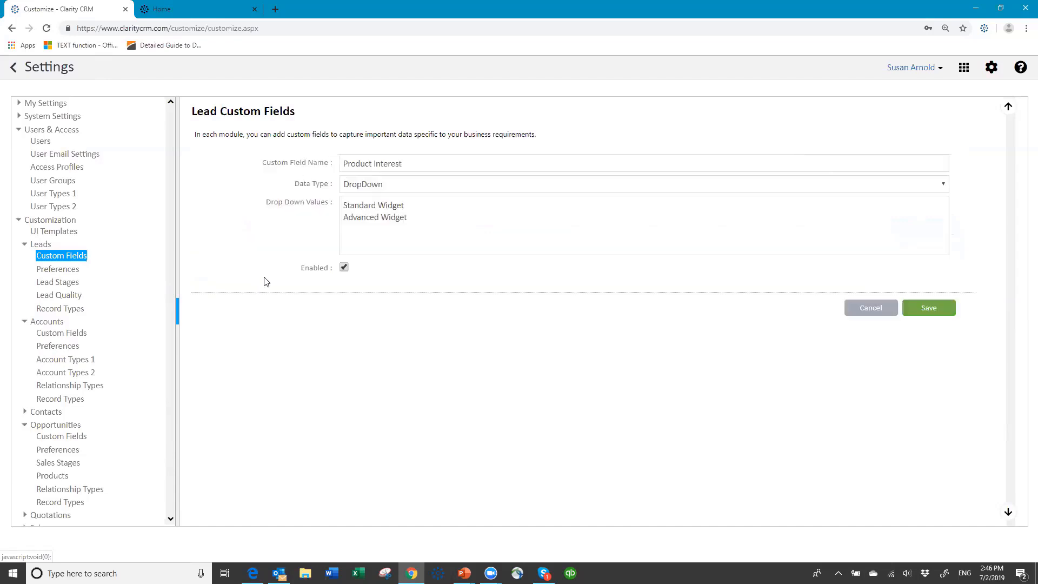
pyautogui.moveTo(341, 204); pyautogui.dragTo(482, 222)
pyautogui.hotkey('ctrl', 'c')
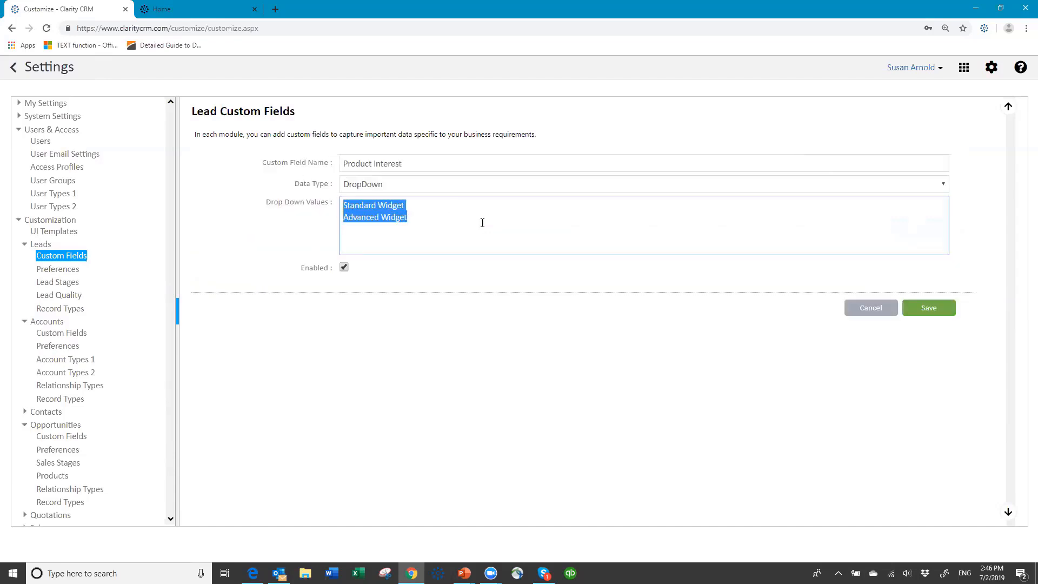
pyautogui.click(866, 312)
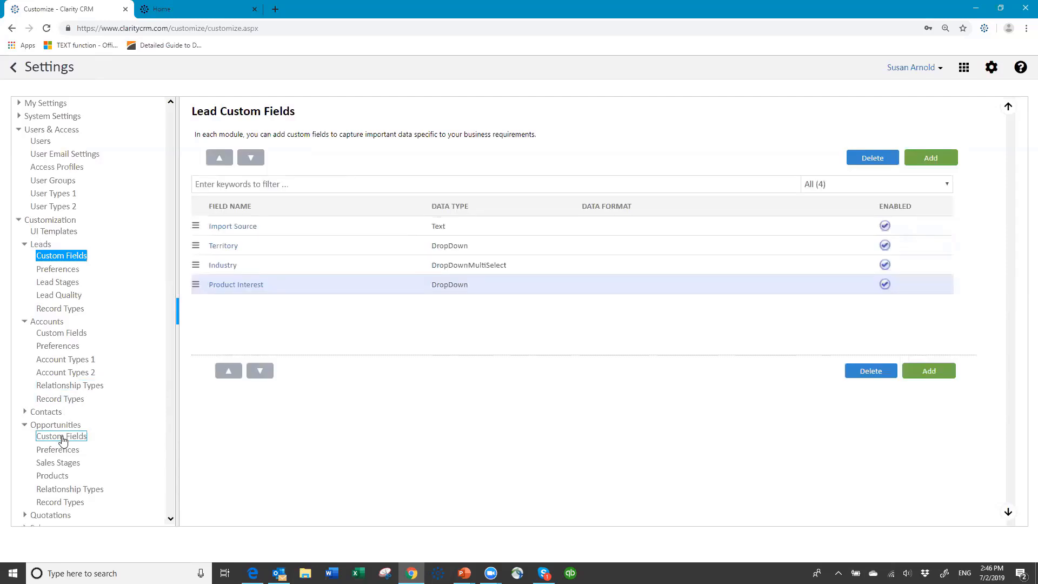
pyautogui.click(70, 335)
# - Create the account Product Interest DropDown field with the pasted widget values
pyautogui.click(930, 158)
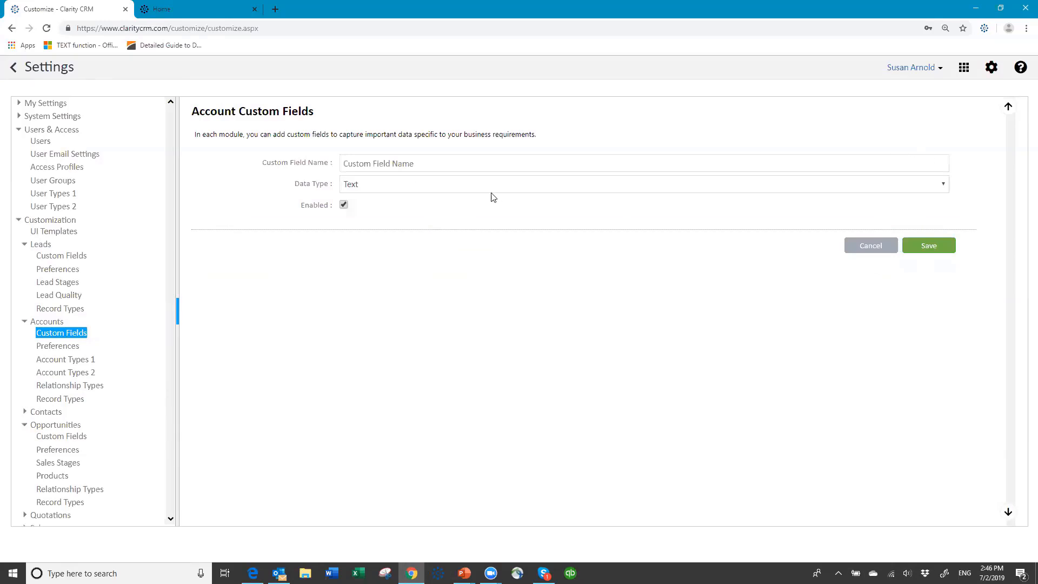
pyautogui.click(412, 165)
pyautogui.write('P')
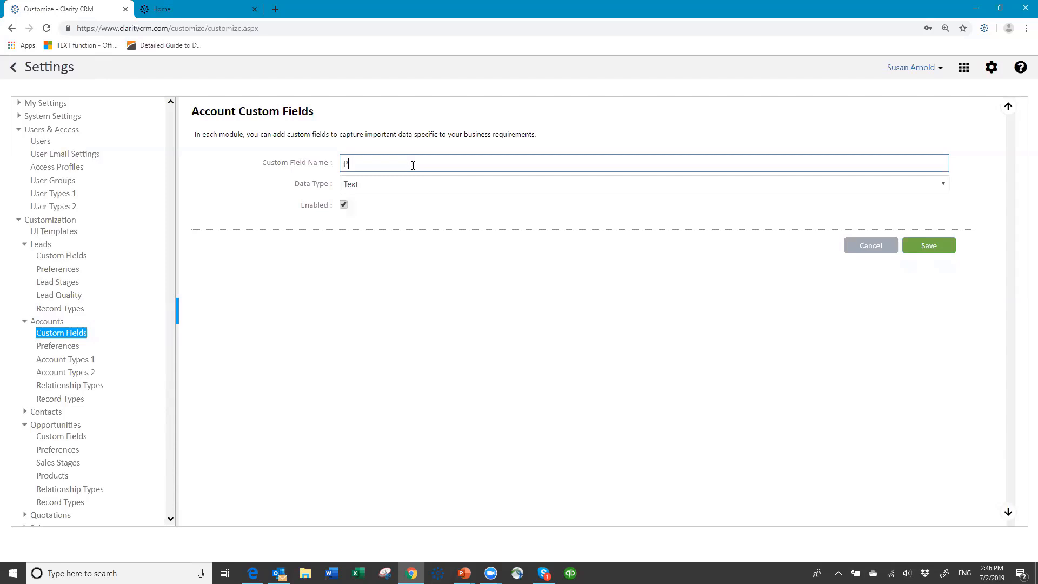
pyautogui.write('roduct Interest')
pyautogui.click(411, 186)
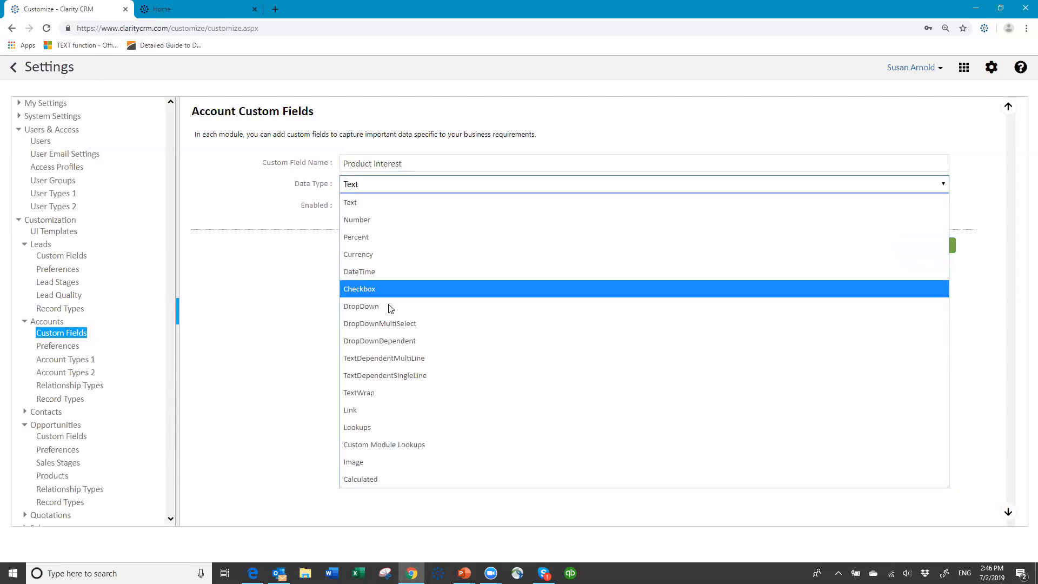
pyautogui.click(389, 298)
pyautogui.click(387, 214)
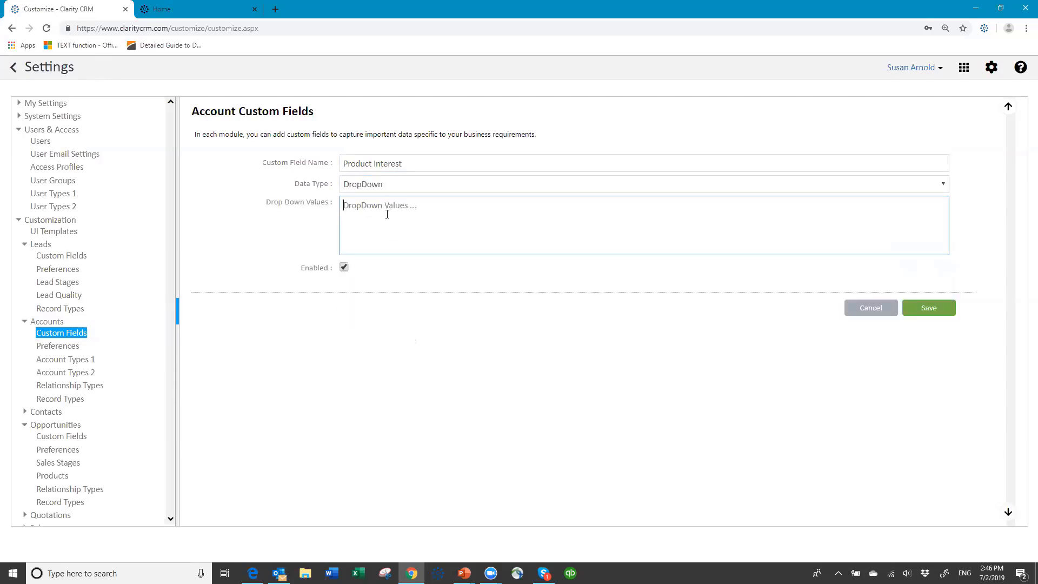
pyautogui.hotkey('ctrl', 'v')
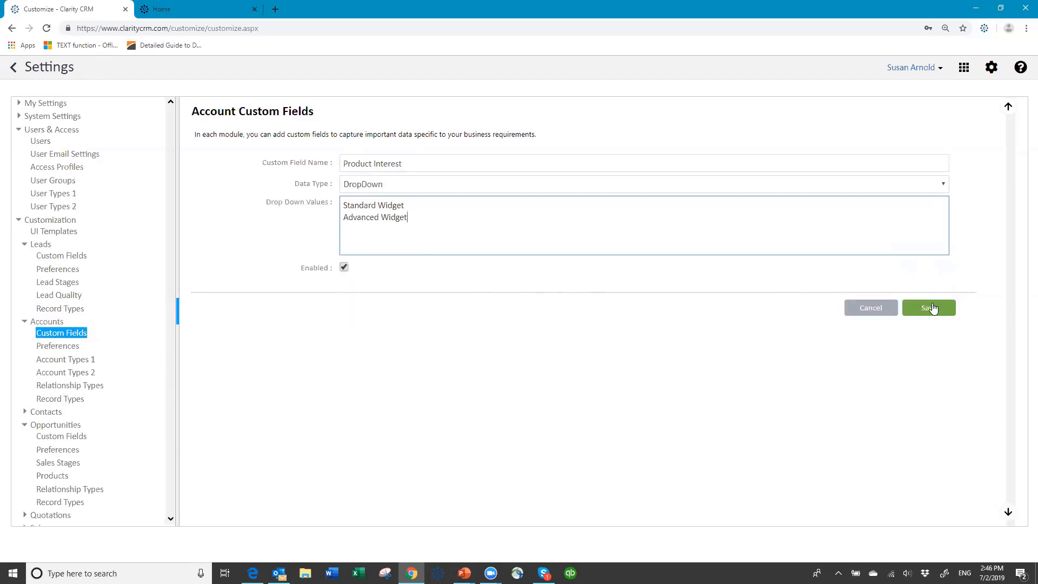
pyautogui.click(926, 307)
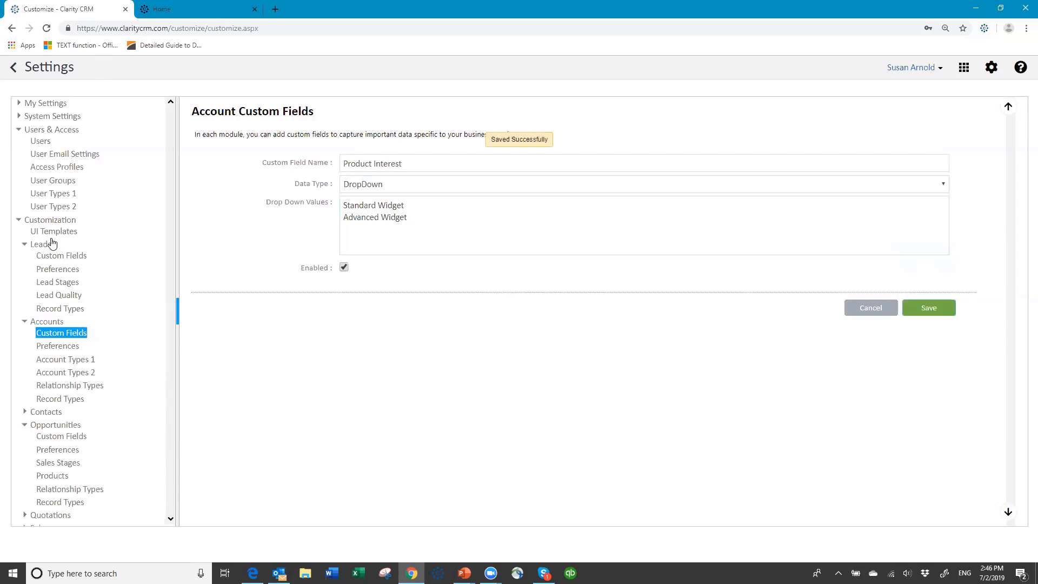
# - Create the opportunity Product Interest DropDown field with the pasted Standard and Advanced Widget values
pyautogui.click(68, 437)
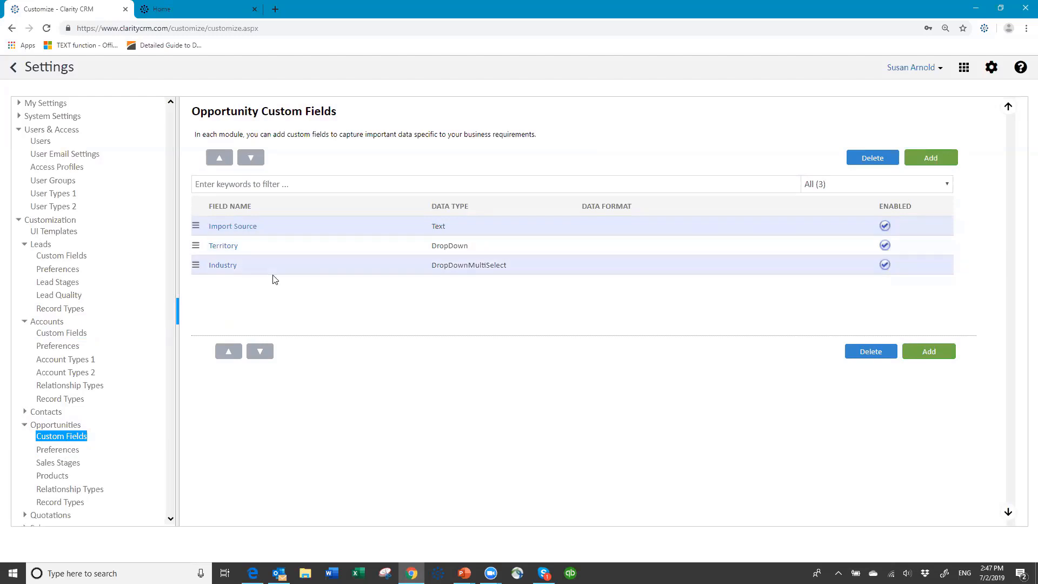
pyautogui.click(939, 161)
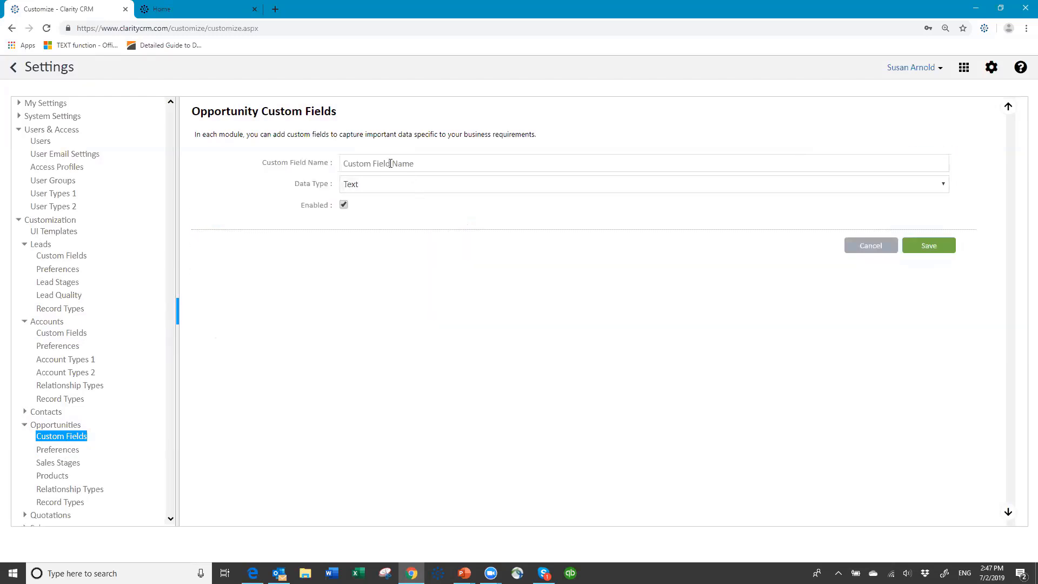
pyautogui.click(390, 163)
pyautogui.write('Pr')
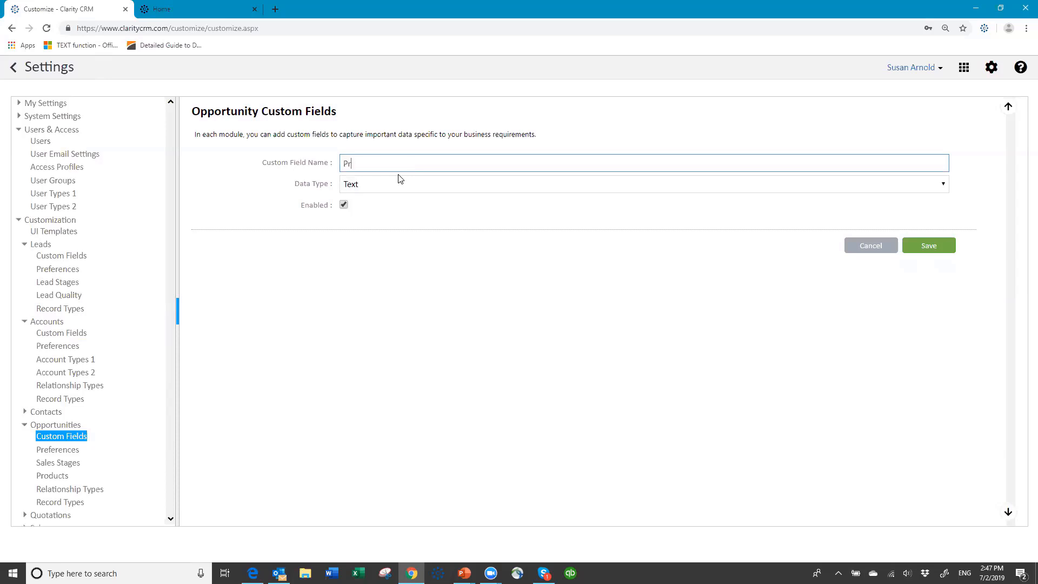
pyautogui.write('oduct Interest')
pyautogui.click(381, 183)
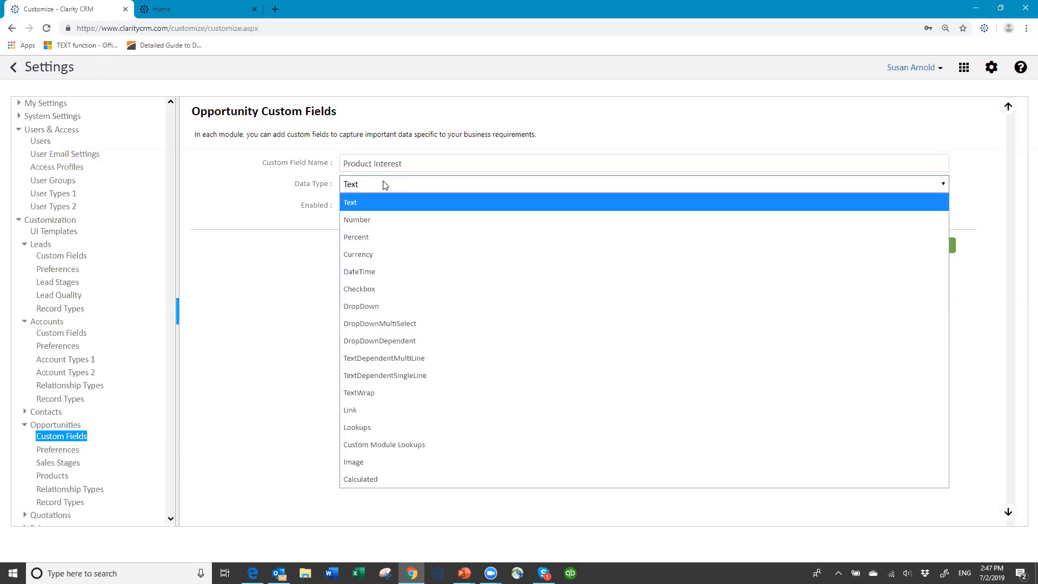
pyautogui.click(387, 307)
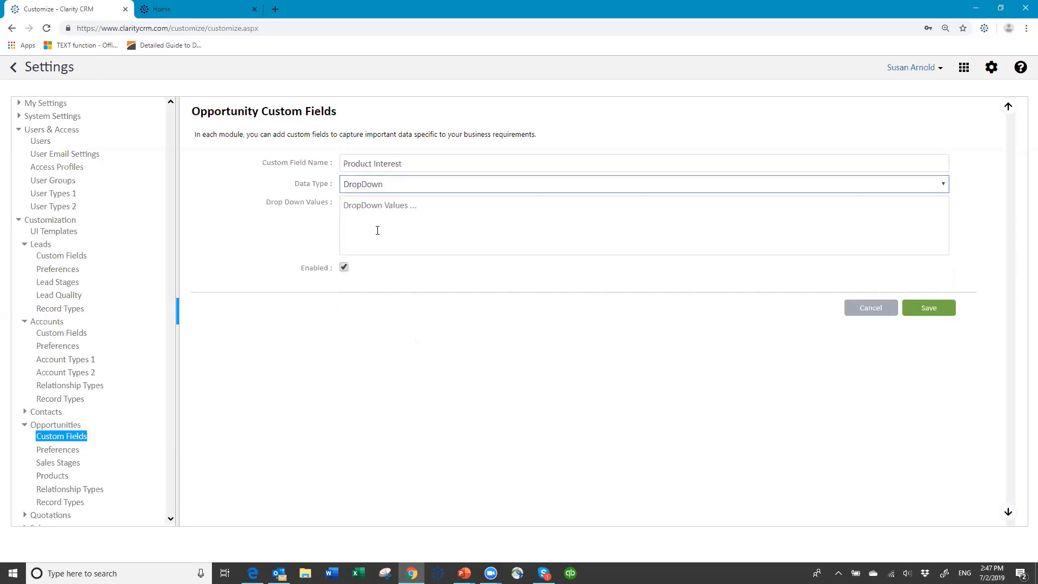
pyautogui.click(368, 209)
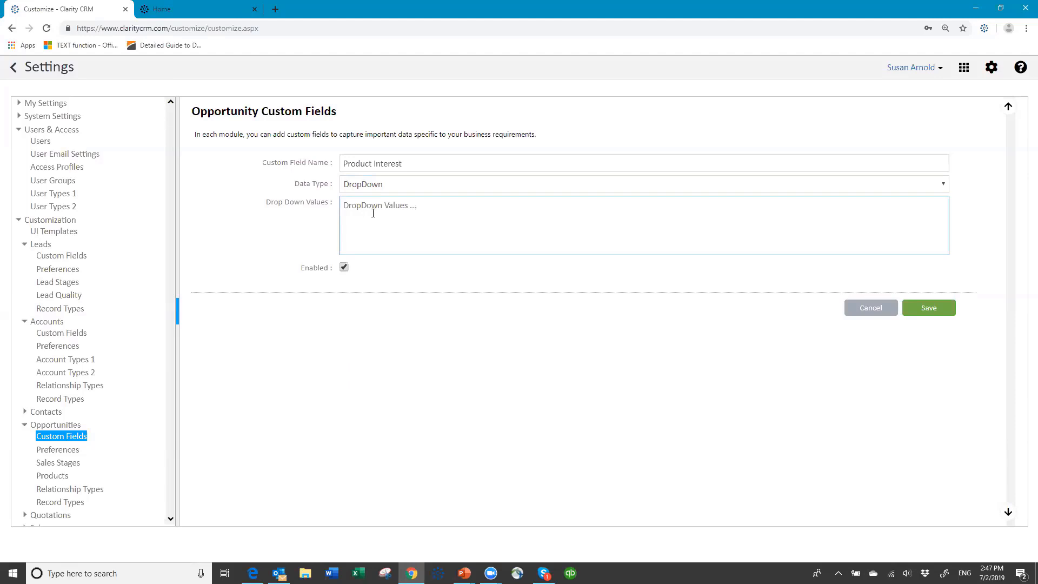
pyautogui.hotkey('ctrl', 'v')
pyautogui.click(911, 310)
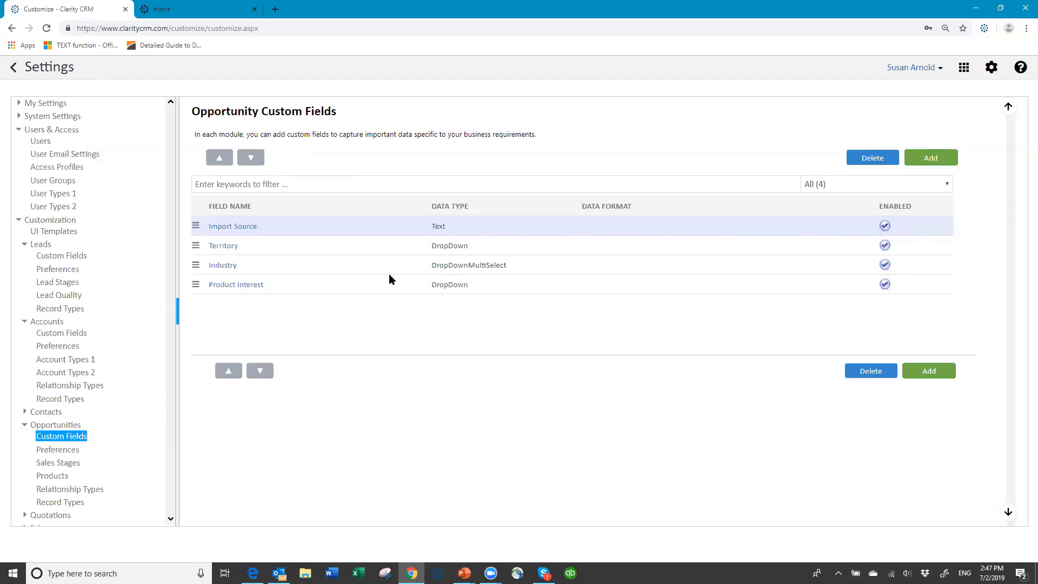
# - Load the Lead UI Template's (Base Template) profile layout for editing
pyautogui.click(54, 232)
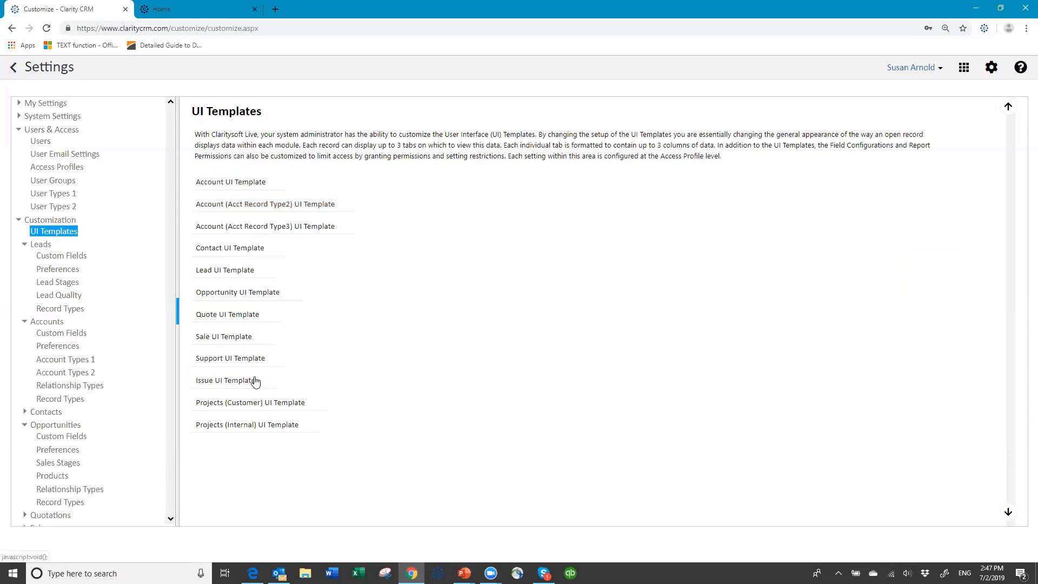
pyautogui.click(244, 275)
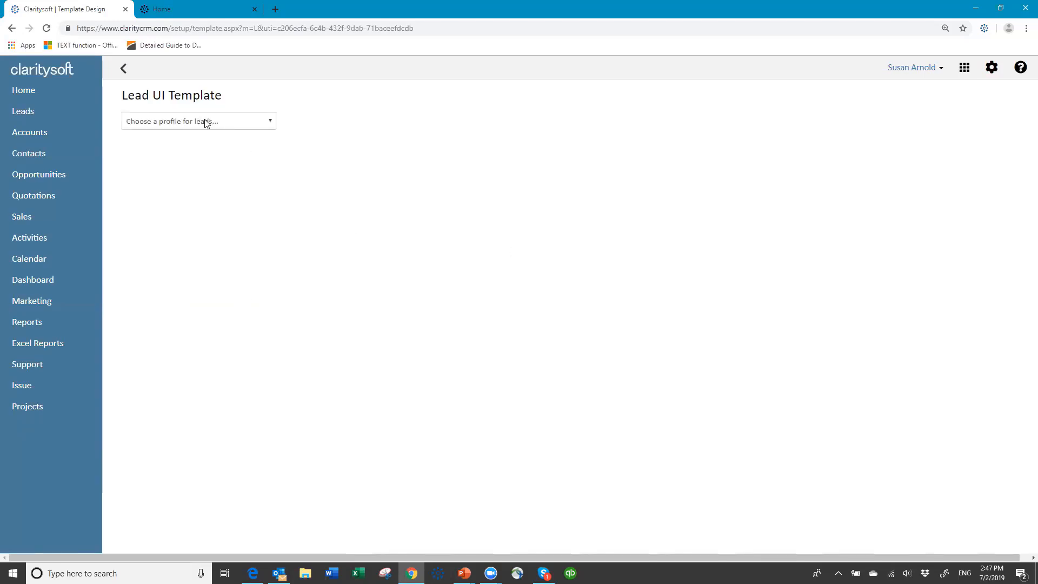
pyautogui.click(271, 125)
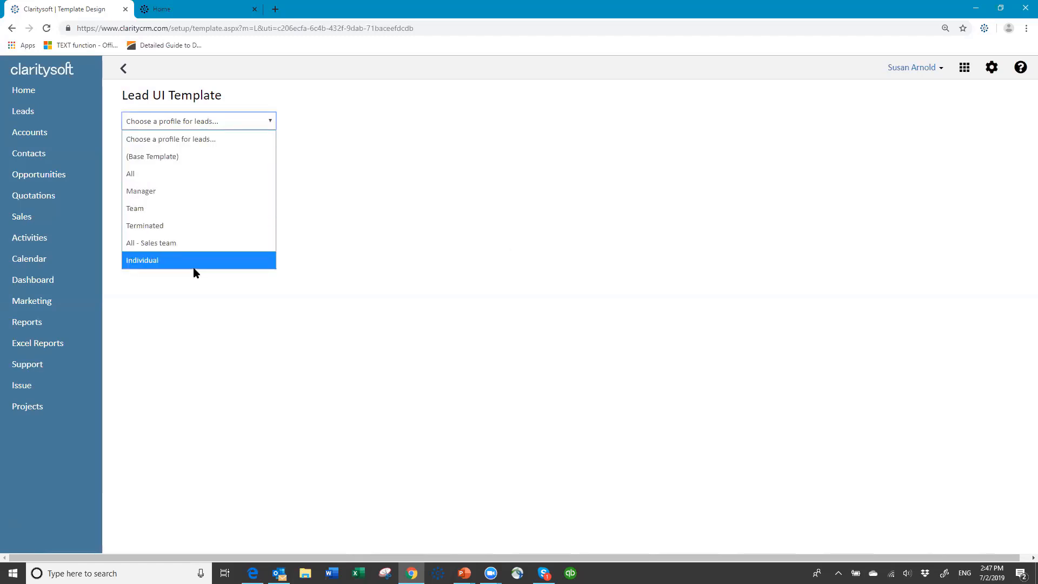
pyautogui.click(189, 155)
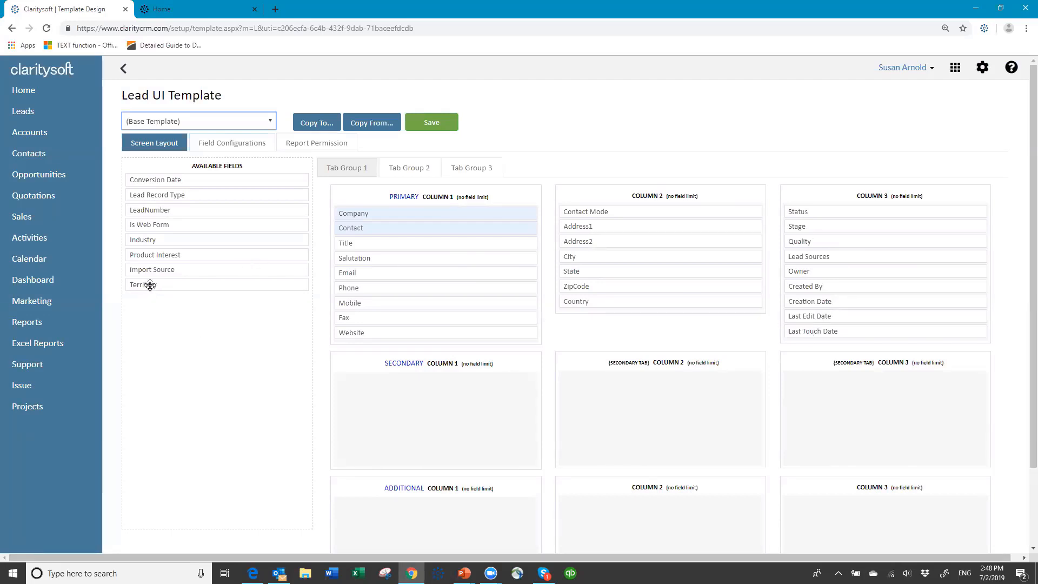
# - Drag Territory, Product Interest, Industry into Primary Column 2, Import Source into Column 3; remove Country
pyautogui.moveTo(152, 285); pyautogui.dragTo(582, 209)
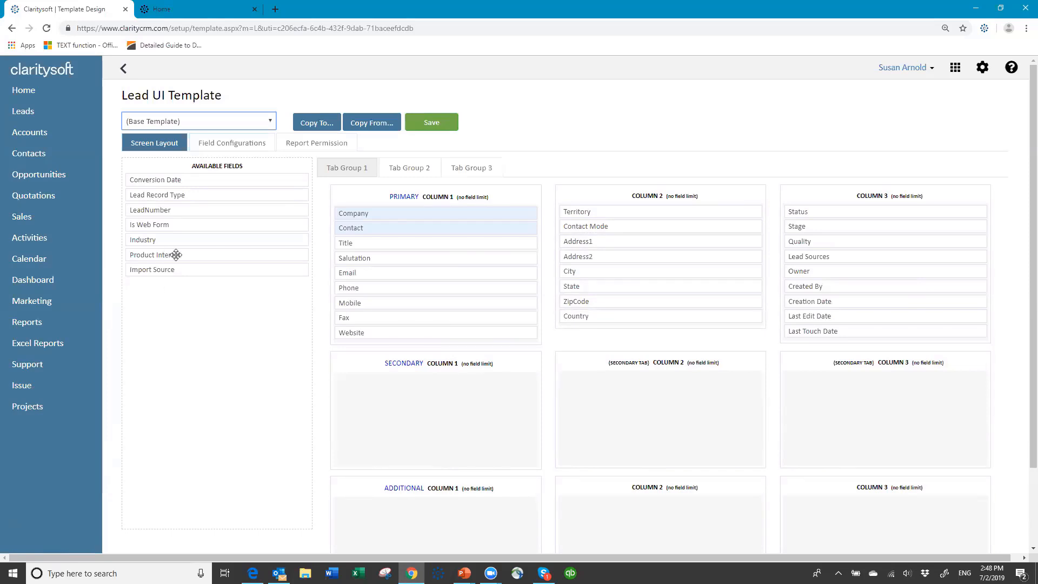
pyautogui.moveTo(491, 270); pyautogui.dragTo(610, 227)
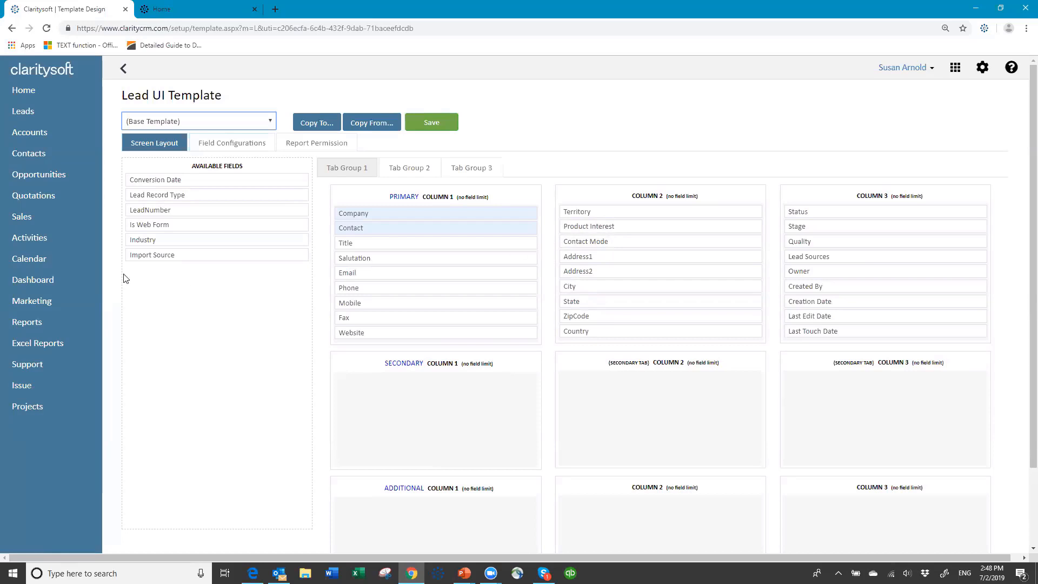
pyautogui.moveTo(169, 239); pyautogui.dragTo(605, 241)
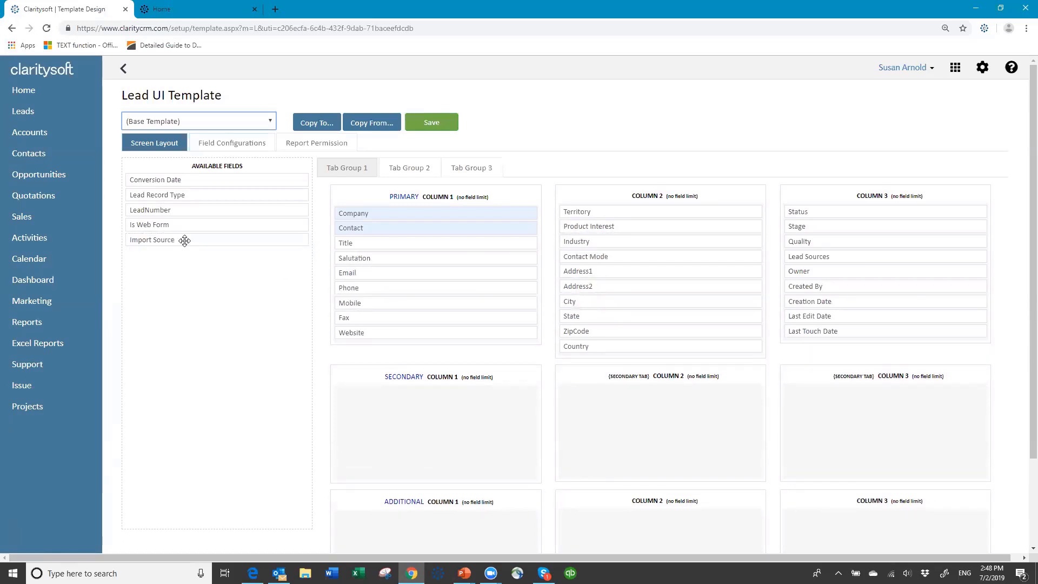
pyautogui.moveTo(185, 240); pyautogui.dragTo(844, 347)
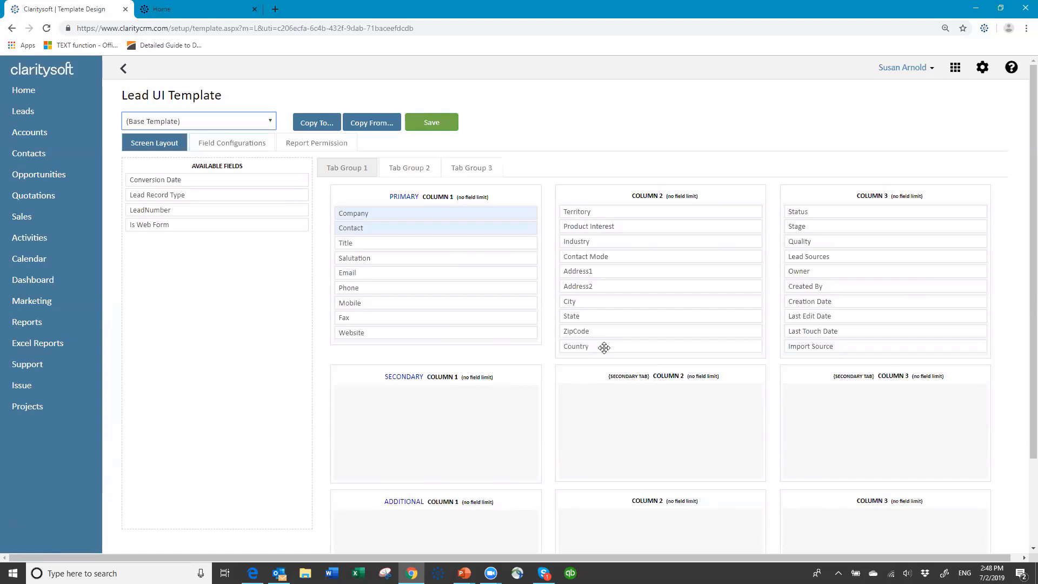
pyautogui.moveTo(604, 347); pyautogui.dragTo(160, 248)
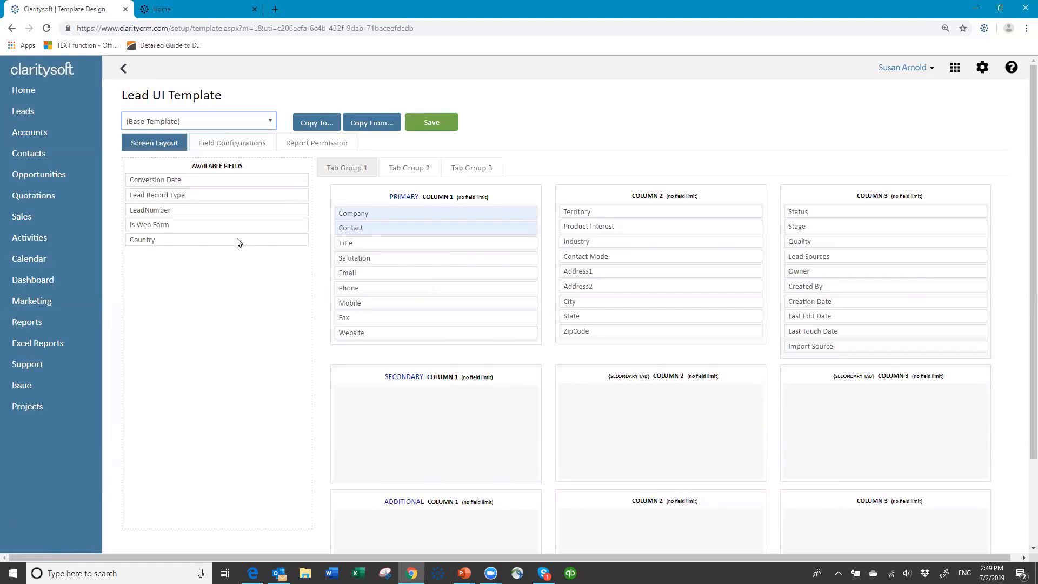
# - Save the Lead base template layout and copy it to all six access profiles
pyautogui.click(430, 125)
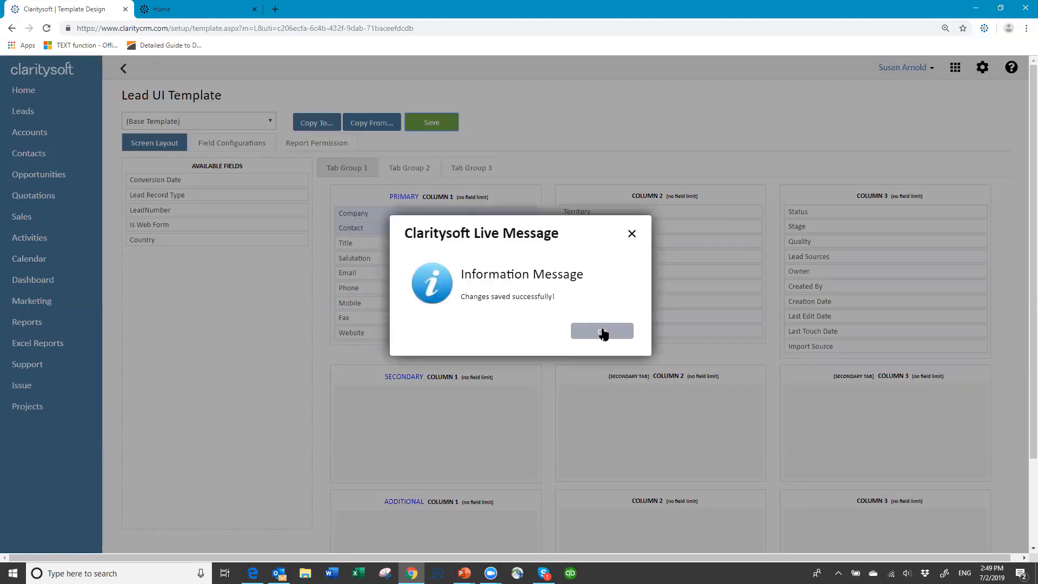
pyautogui.click(600, 331)
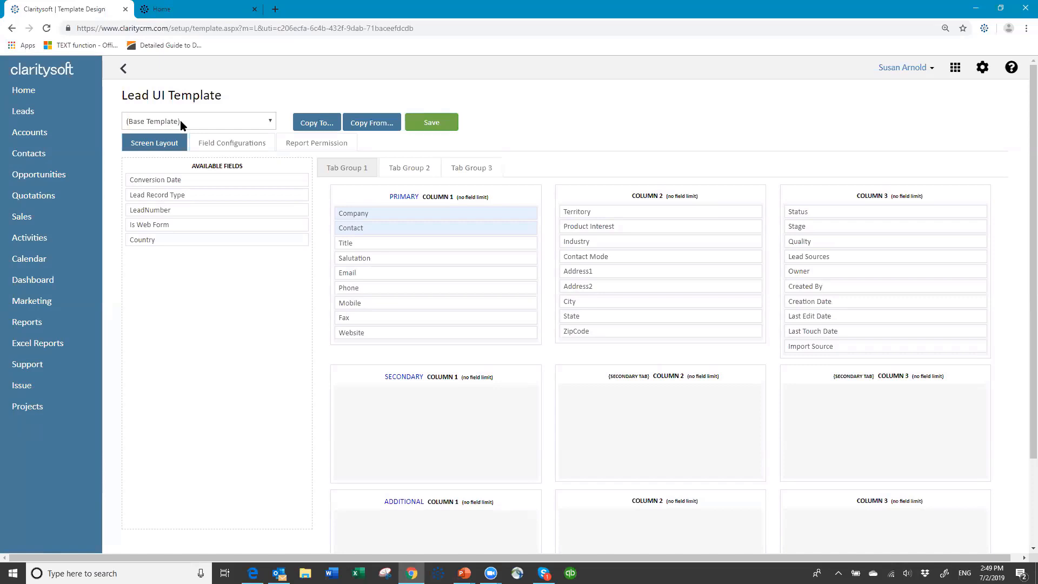
pyautogui.click(320, 124)
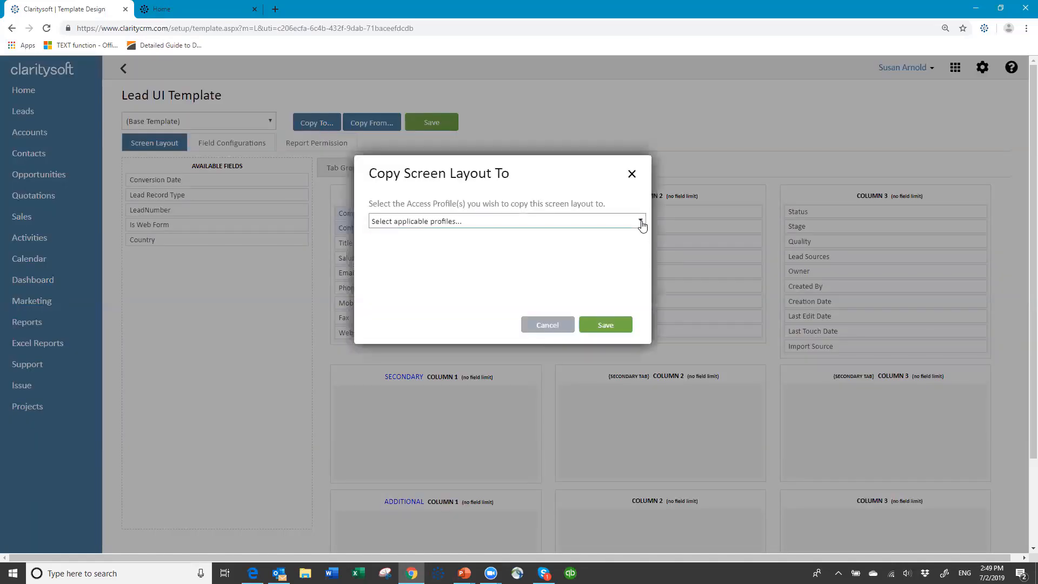
pyautogui.click(641, 223)
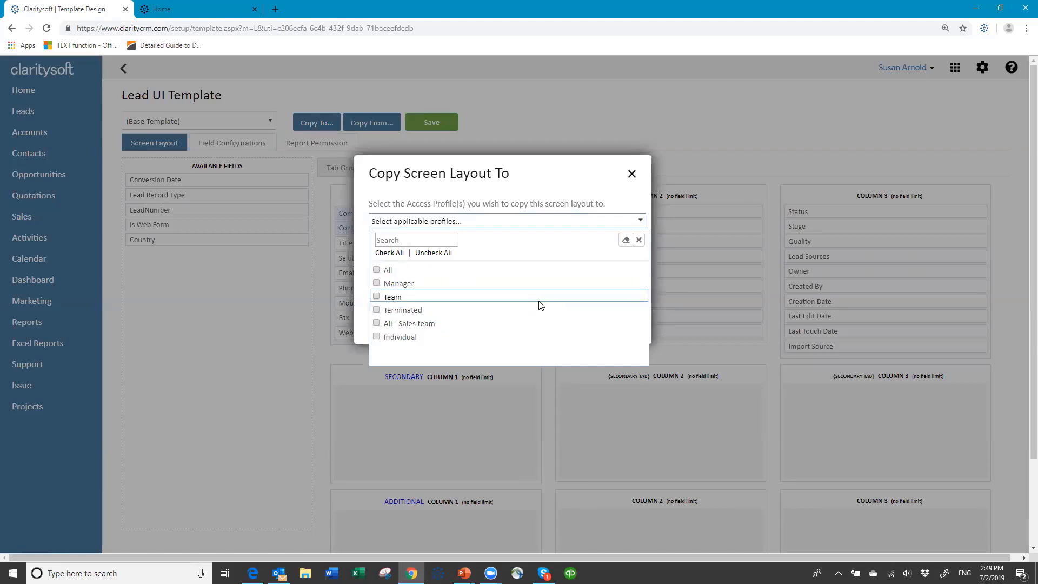
pyautogui.click(391, 254)
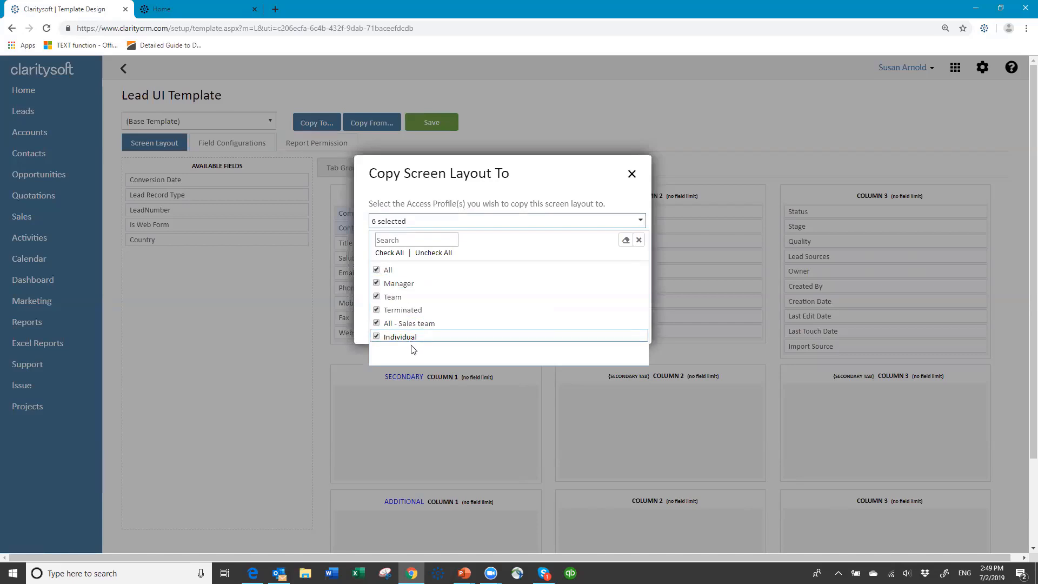
pyautogui.click(639, 241)
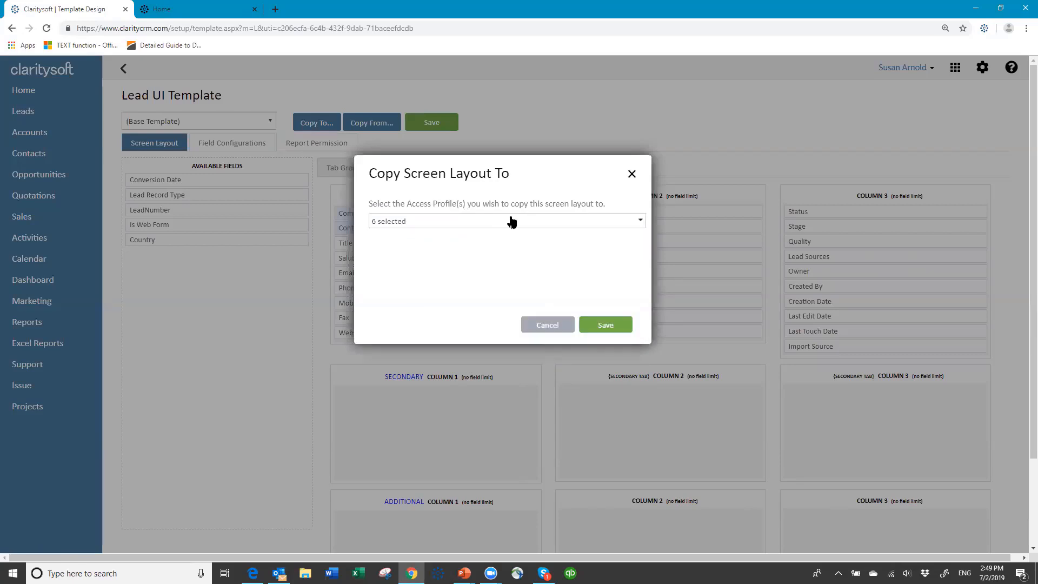
pyautogui.click(604, 325)
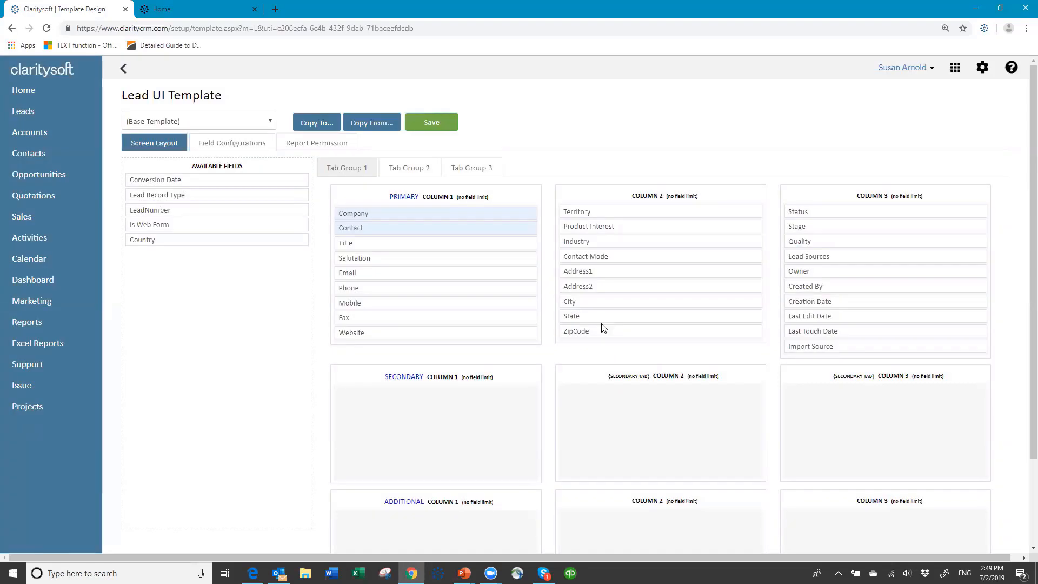
pyautogui.click(123, 70)
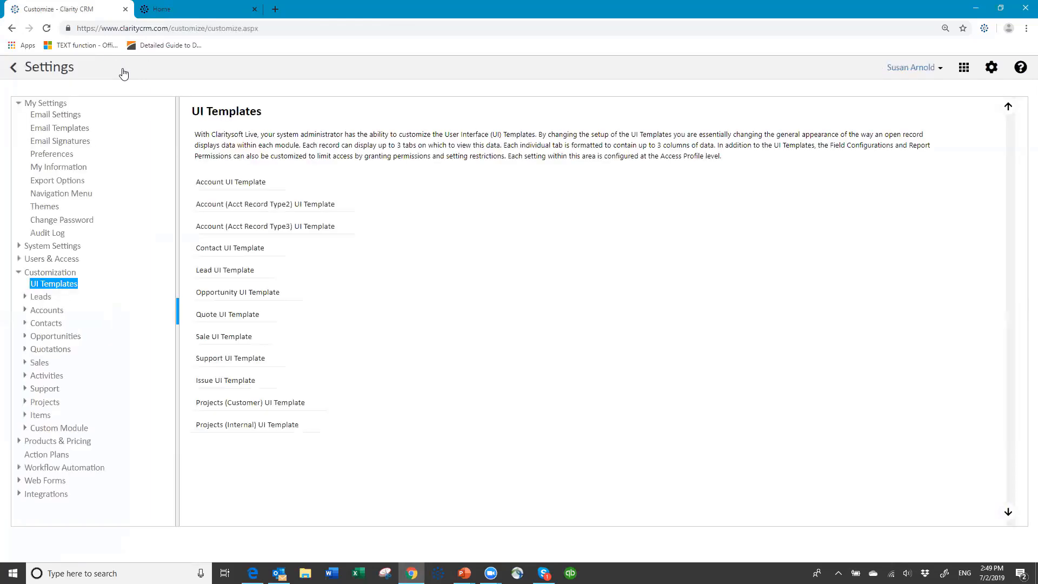
# - Open the Account UI Template's Base Template layout for editing
pyautogui.click(238, 183)
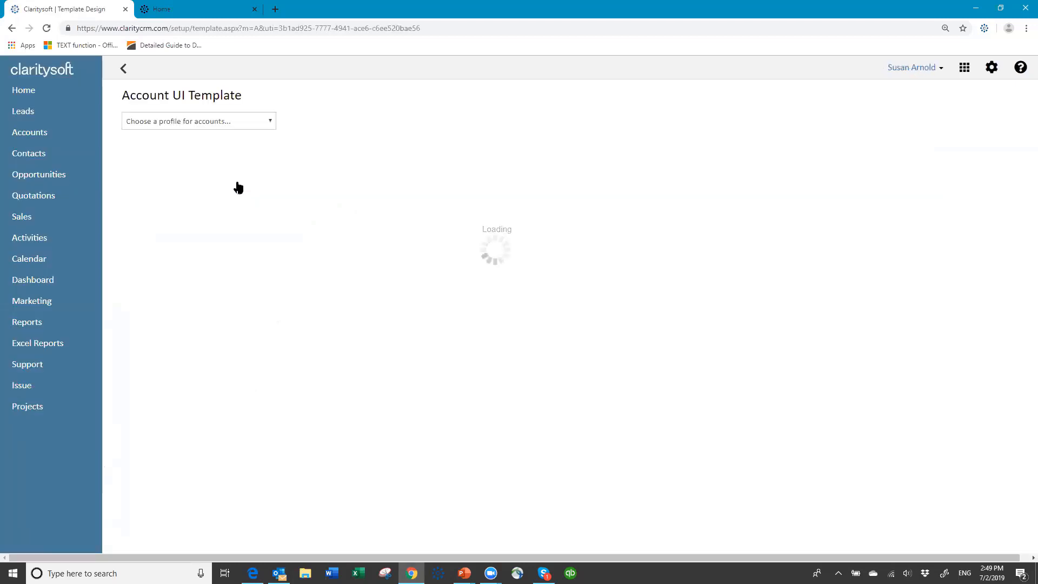
pyautogui.click(270, 122)
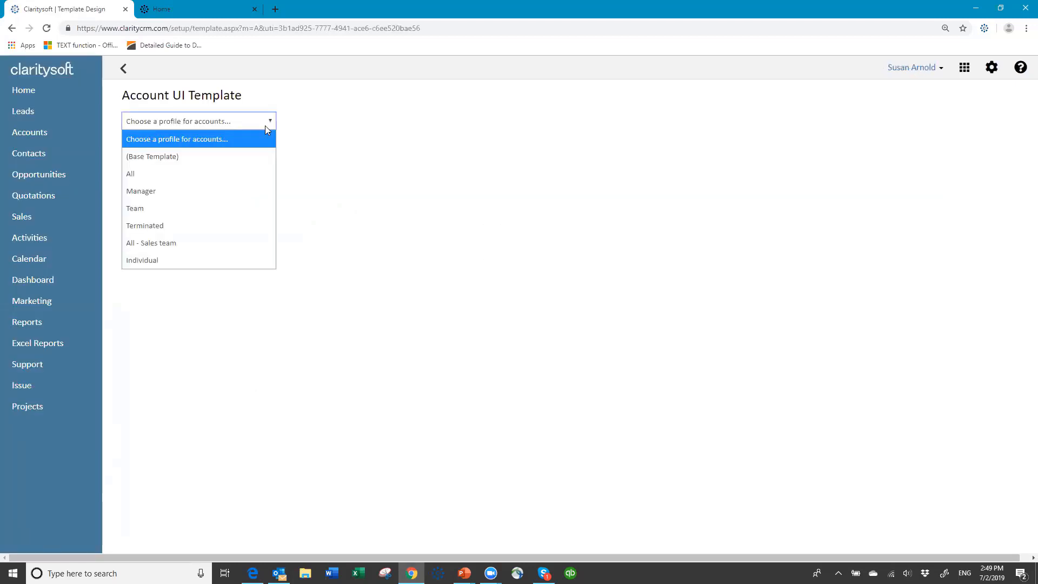
pyautogui.click(226, 156)
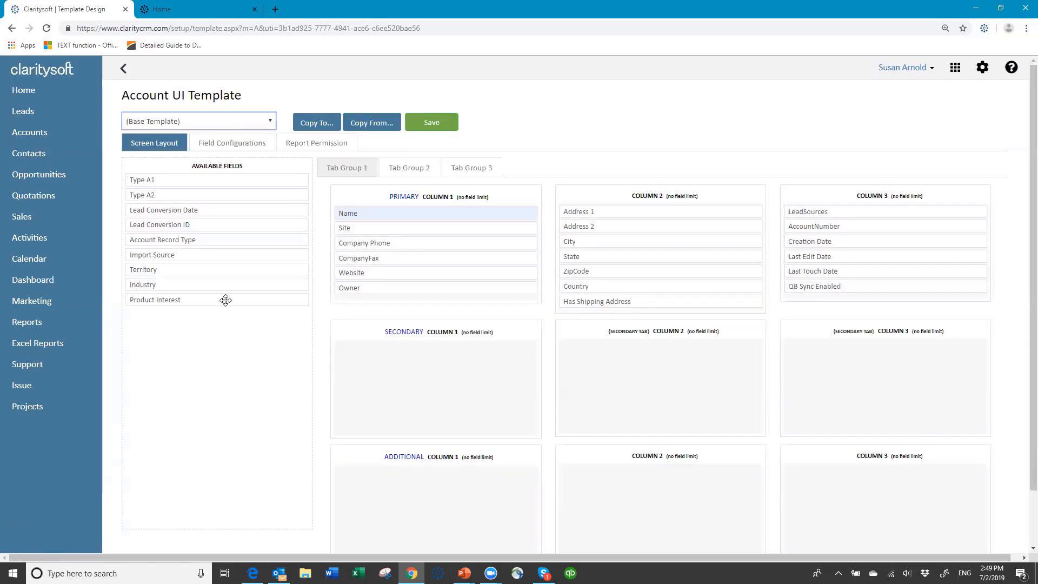
# - Add Territory, Industry and Product Interest to column 2, and Import Source and Lead Conversion Date to column 3
pyautogui.moveTo(201, 269); pyautogui.dragTo(612, 209)
pyautogui.moveTo(186, 273); pyautogui.dragTo(616, 226)
pyautogui.moveTo(193, 270); pyautogui.dragTo(622, 241)
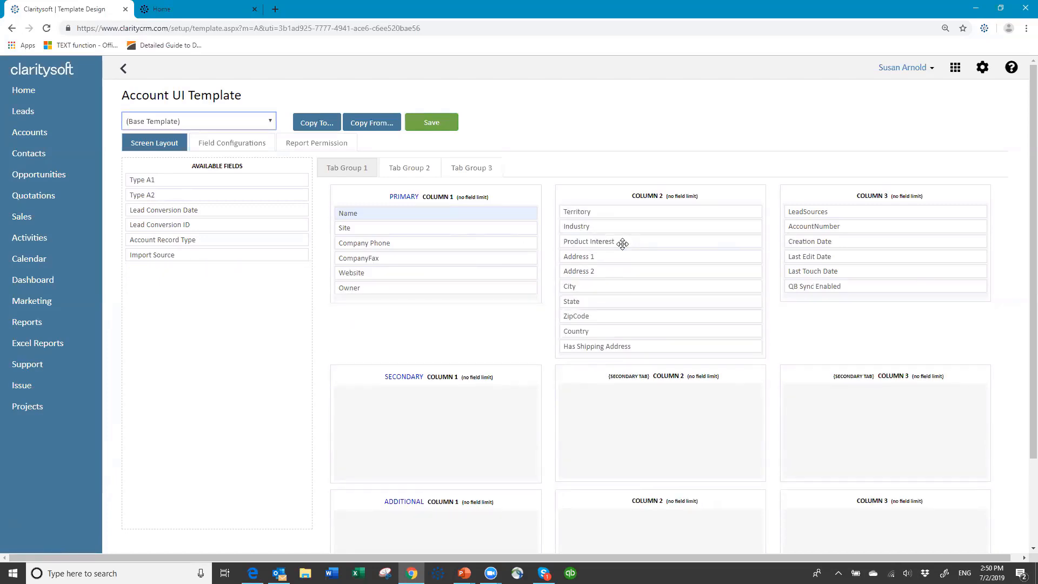
pyautogui.moveTo(260, 255); pyautogui.dragTo(140, 254)
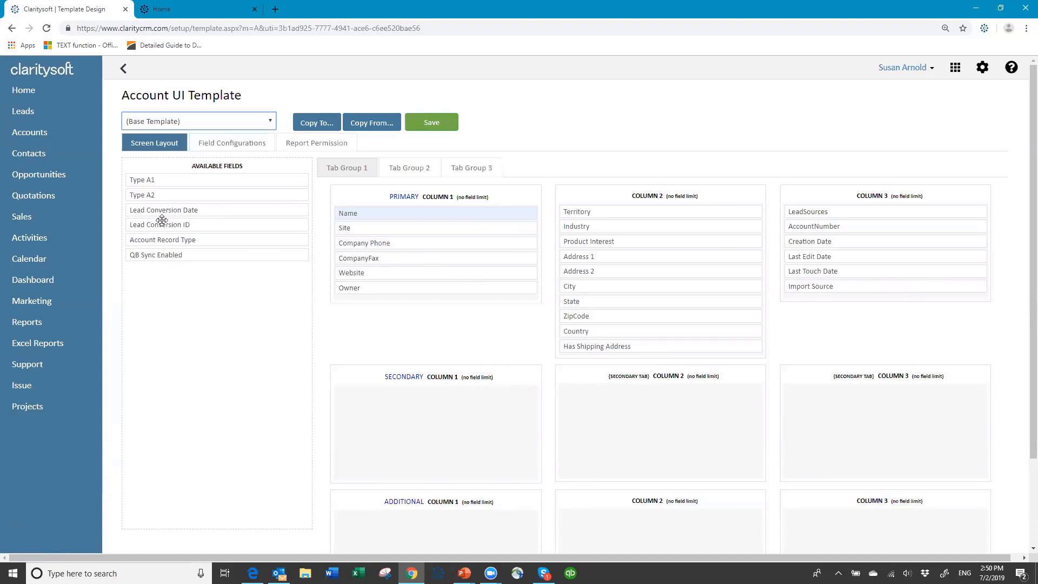
pyautogui.moveTo(160, 210); pyautogui.dragTo(819, 282)
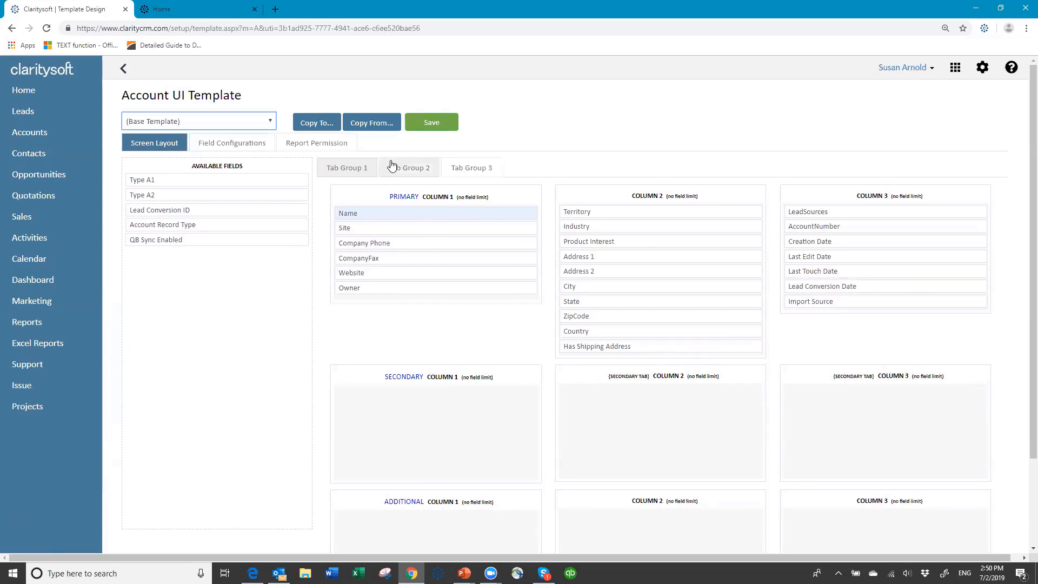
# - Save the Account base layout, copy it to all six profiles, and return to UI Templates
pyautogui.click(427, 125)
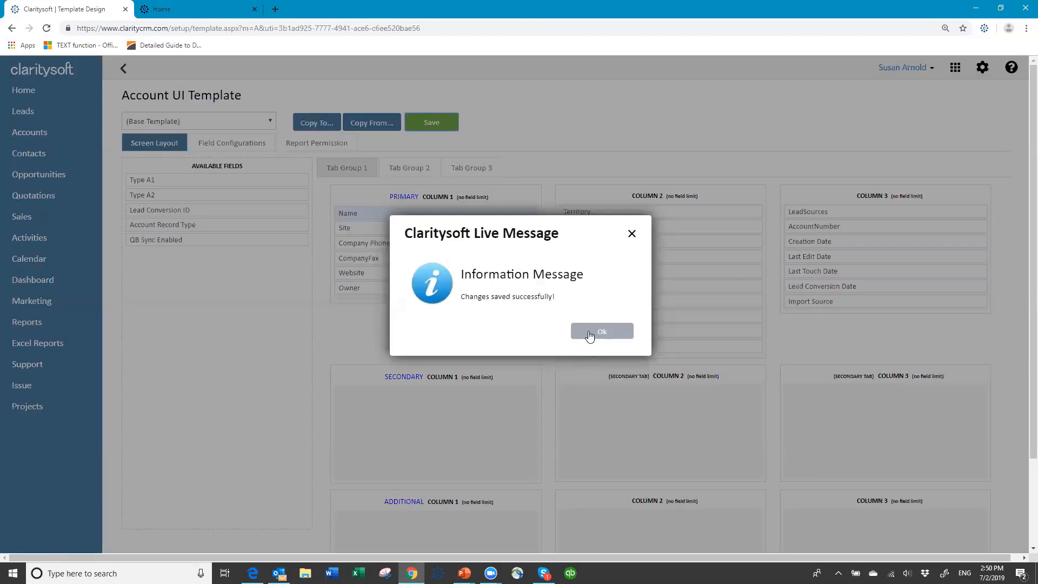
pyautogui.click(589, 336)
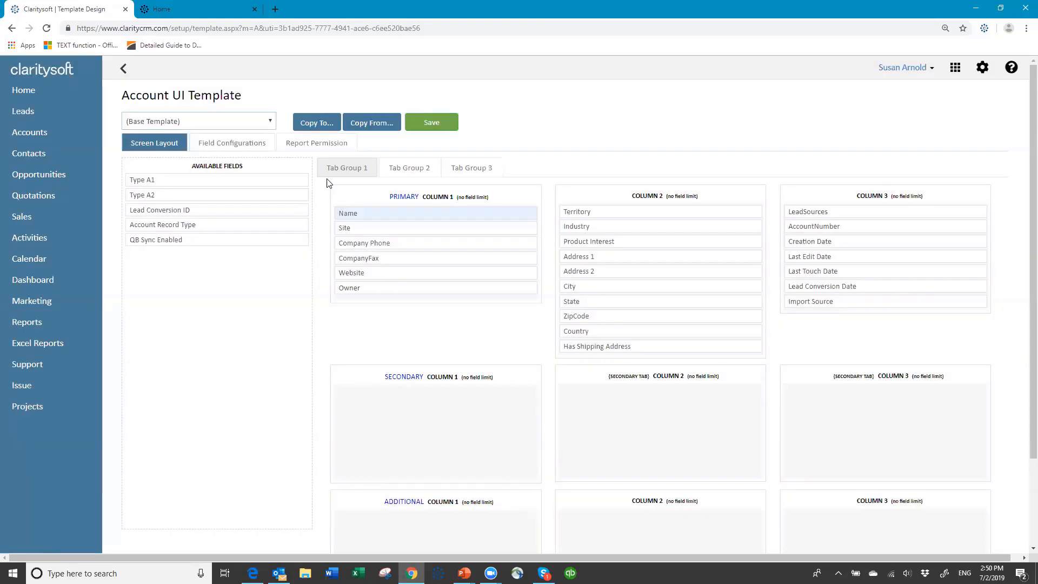
pyautogui.click(309, 123)
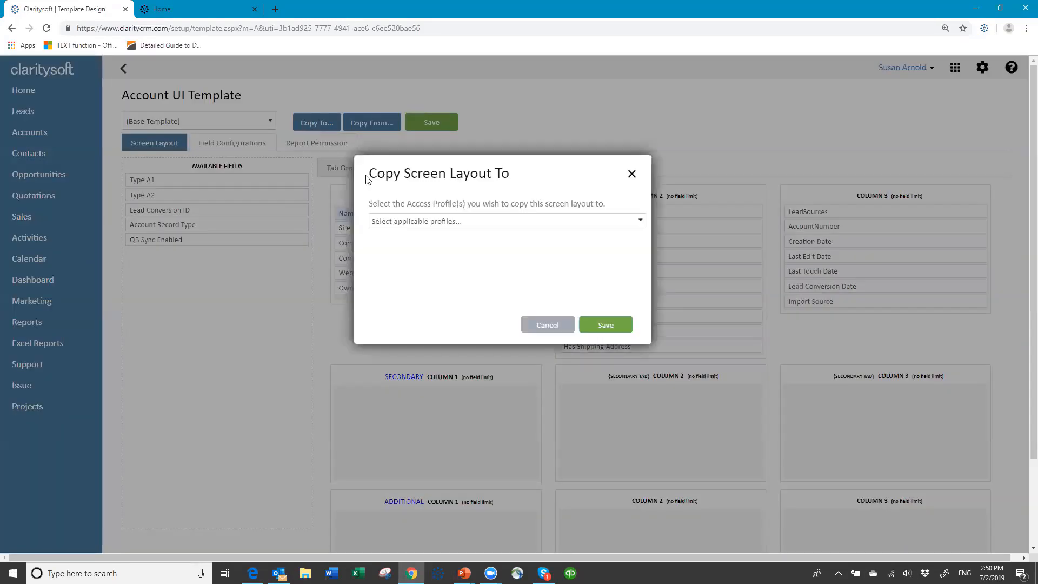
pyautogui.click(436, 223)
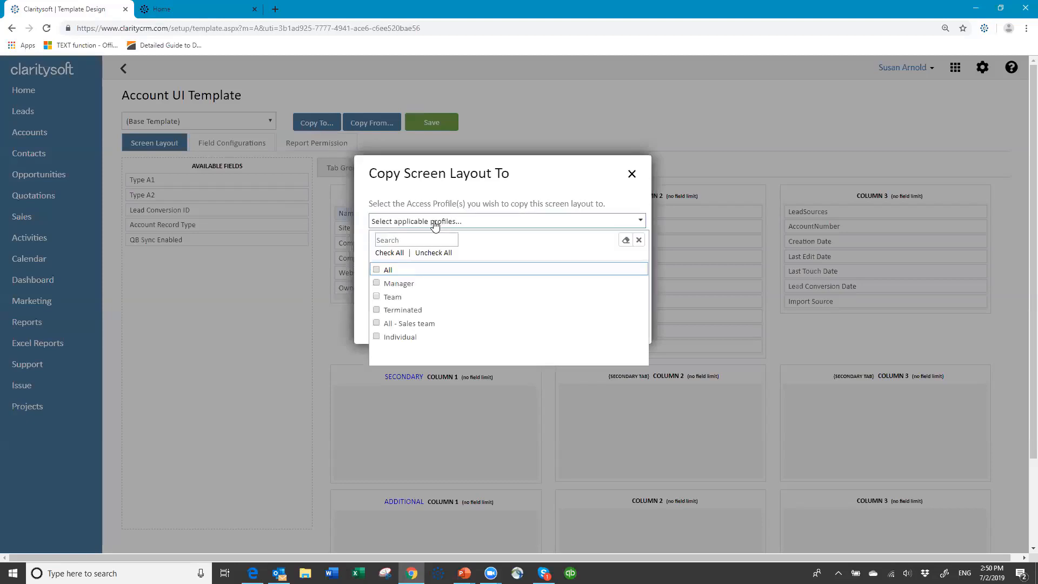
pyautogui.click(390, 253)
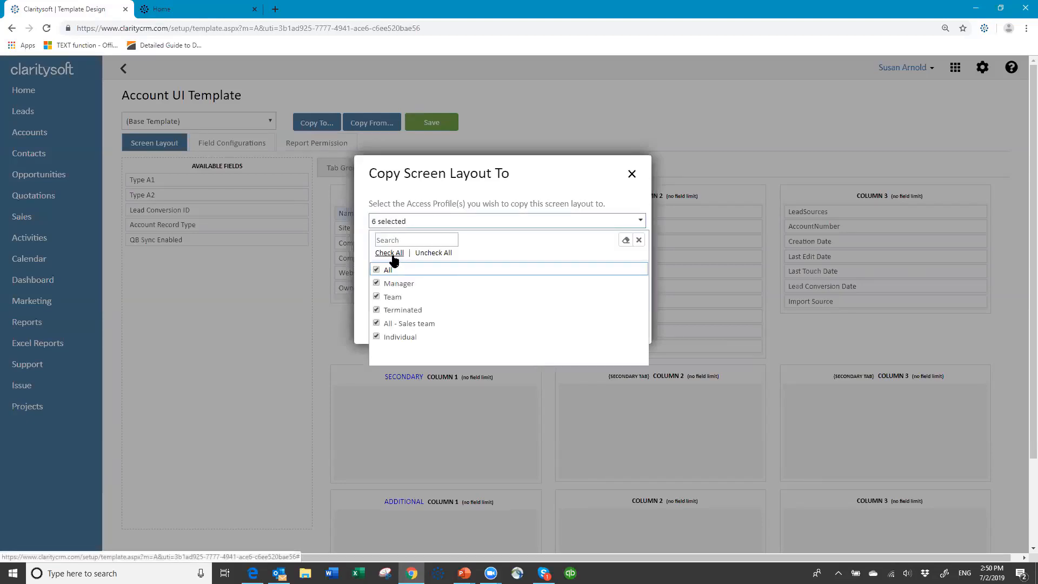
pyautogui.click(636, 245)
pyautogui.click(609, 330)
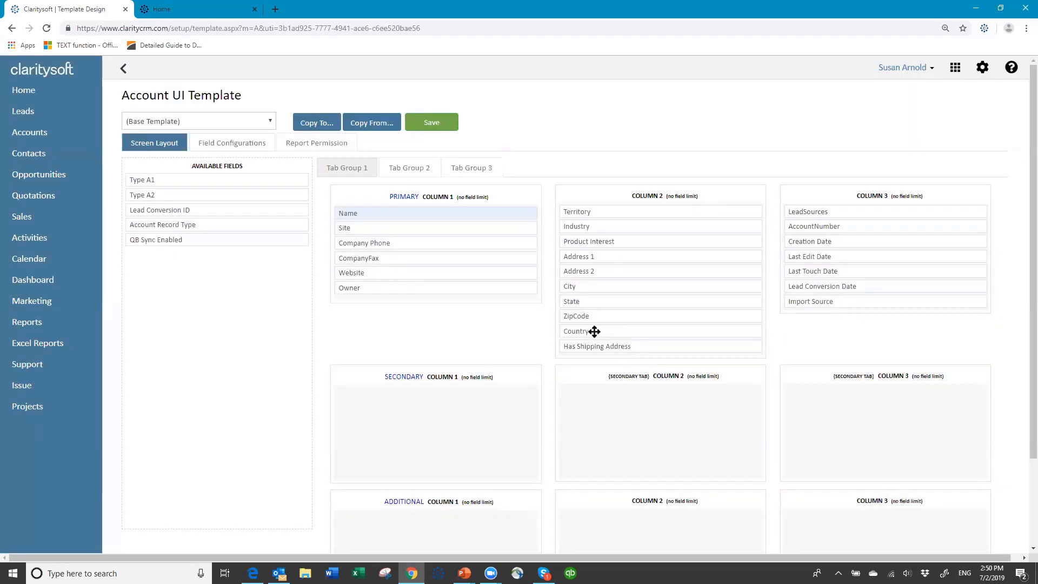
pyautogui.click(125, 69)
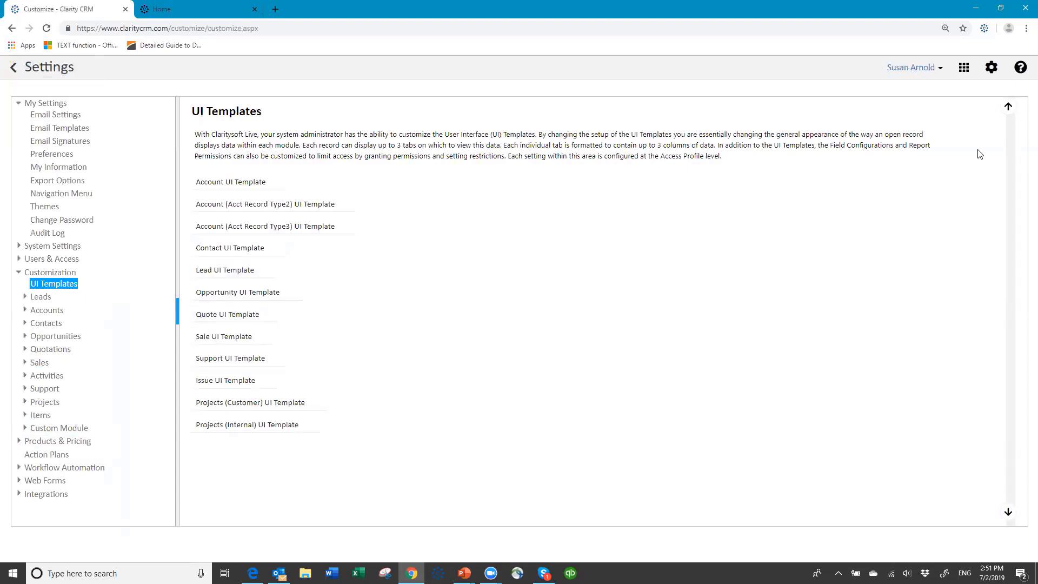
# - Log out, then sign back in with the user name, account password and database name
pyautogui.click(939, 70)
pyautogui.click(884, 135)
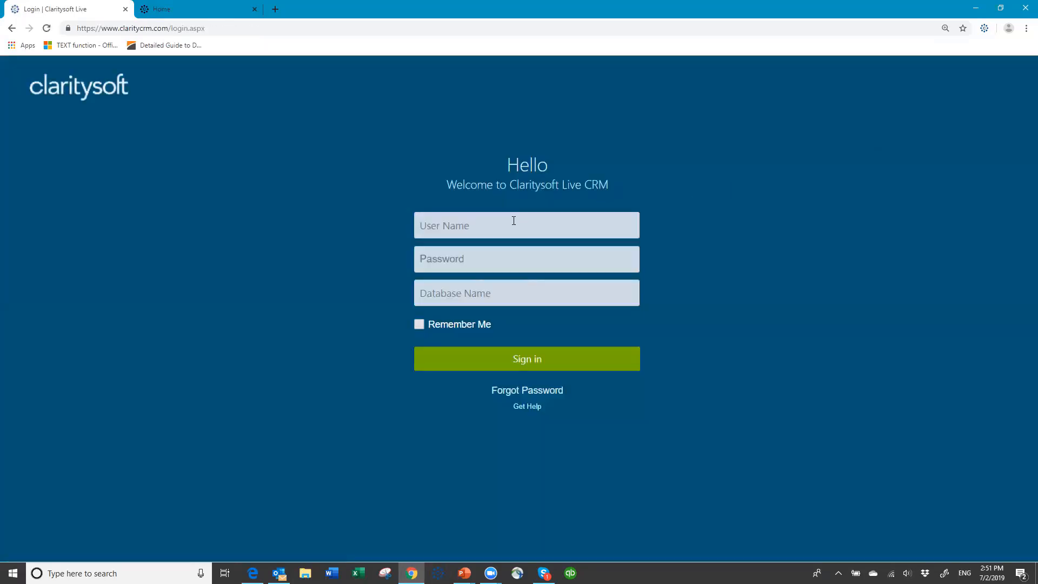
pyautogui.write('susan')
pyautogui.press('Tab')
pyautogui.write('***')
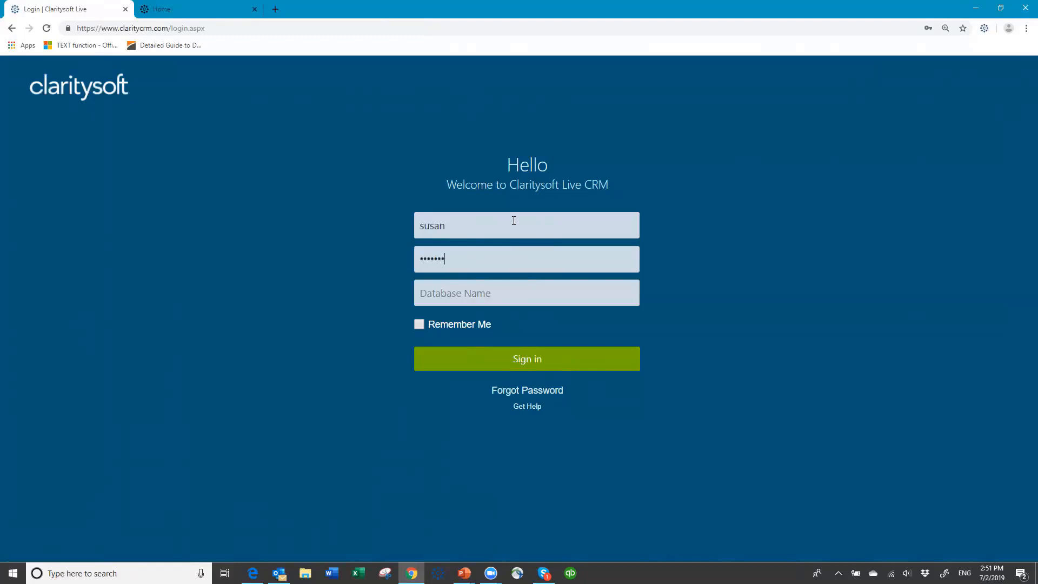
pyautogui.press('Tab')
pyautogui.write('cssusan')
pyautogui.click(512, 364)
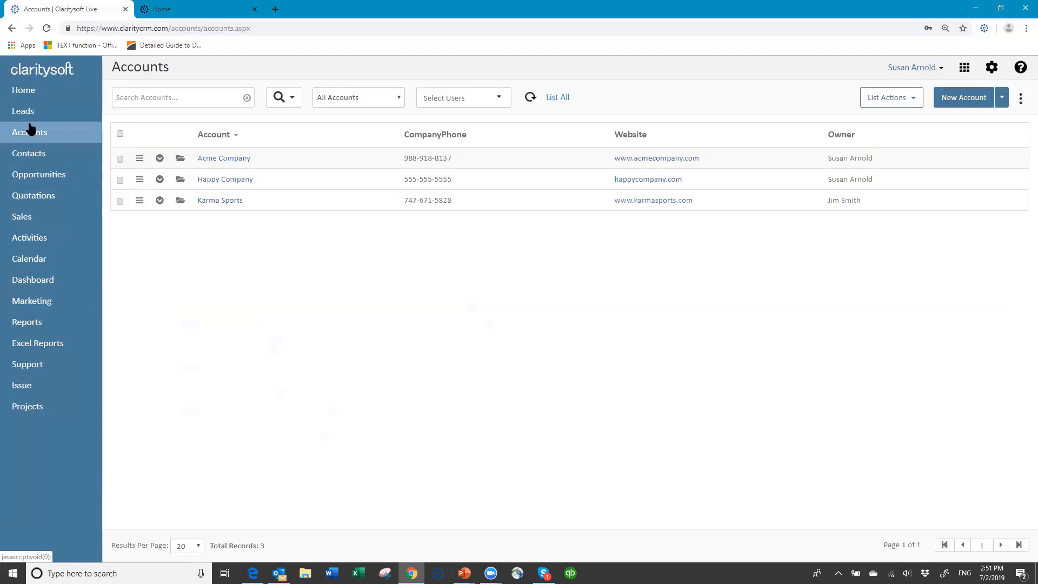
# - Open the Leads list showing all 128 New leads
pyautogui.click(26, 117)
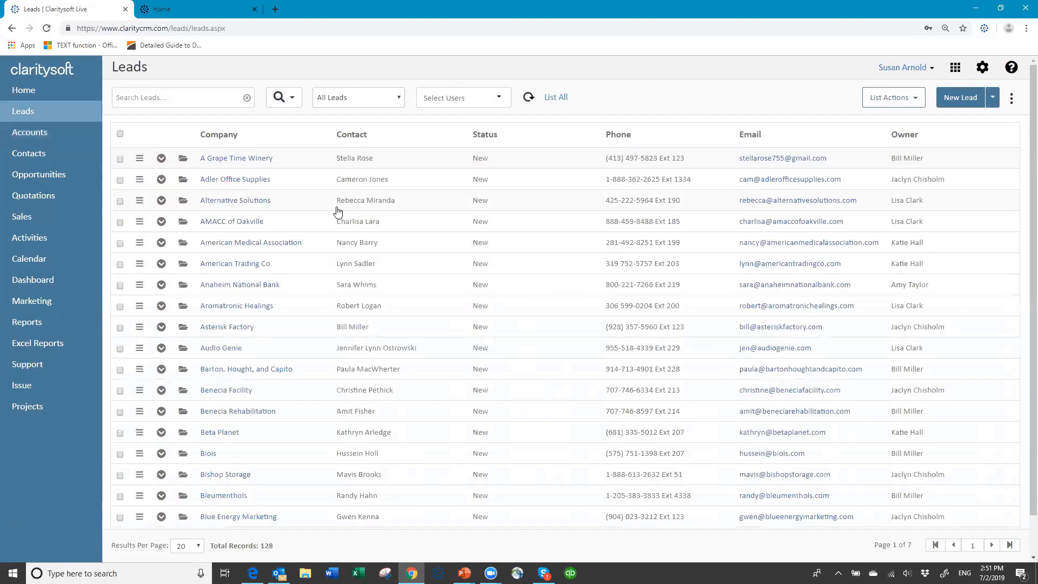
# - On the A Grape Time Winery lead, set Territory to Midwest and Product Interest to Standard Widget
pyautogui.click(184, 161)
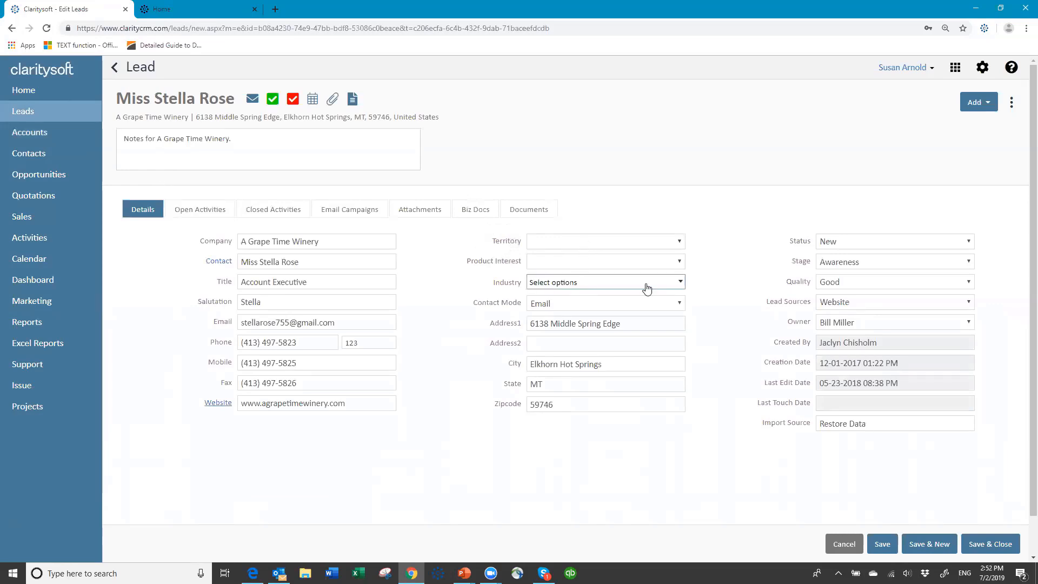
pyautogui.click(680, 245)
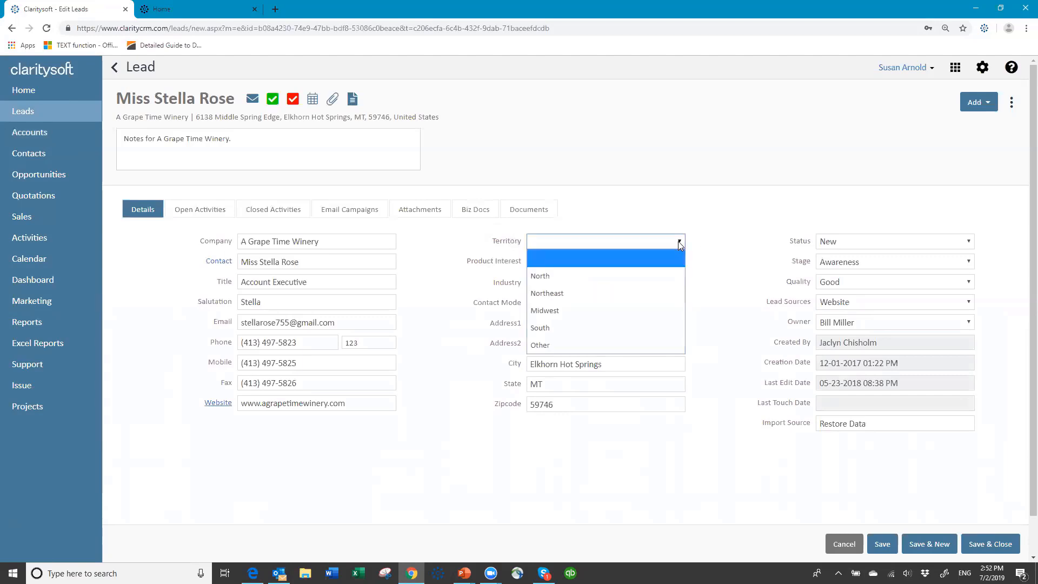
pyautogui.click(574, 335)
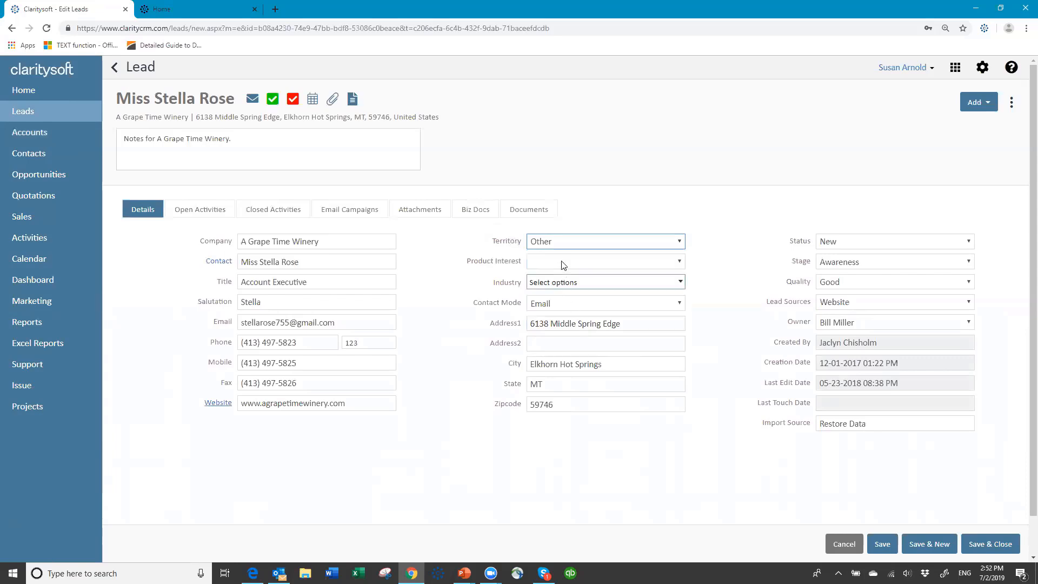
pyautogui.click(682, 244)
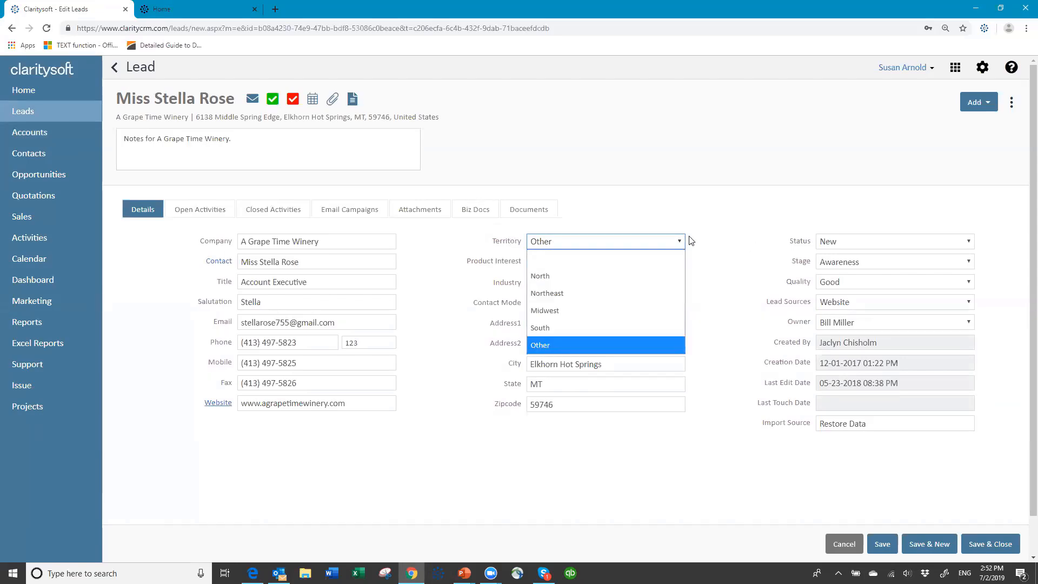
pyautogui.click(561, 311)
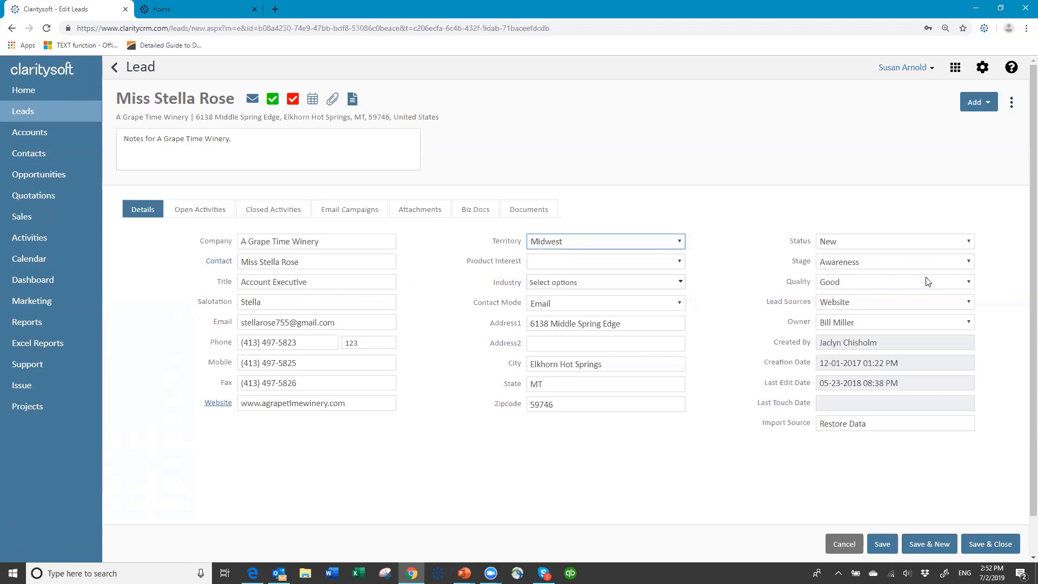
pyautogui.click(680, 262)
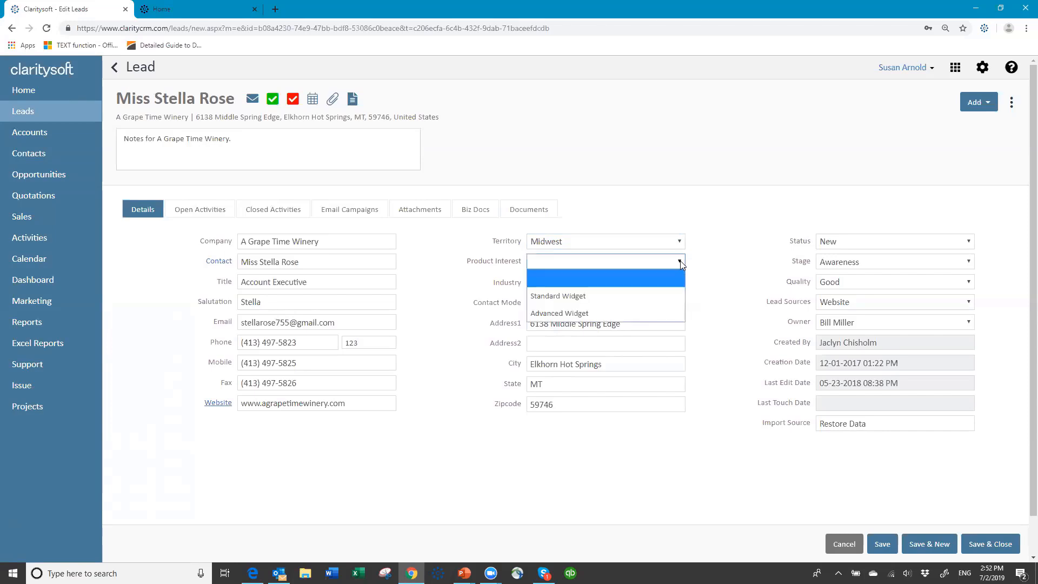
pyautogui.click(574, 296)
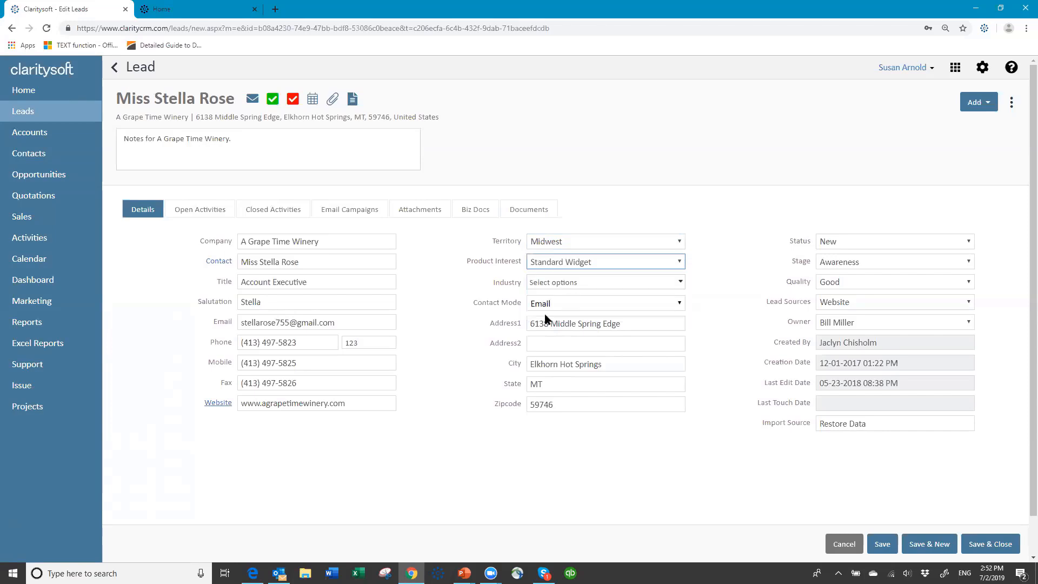
# - Tag the lead's Industry as Food & Beverage, then save and close it
pyautogui.click(684, 284)
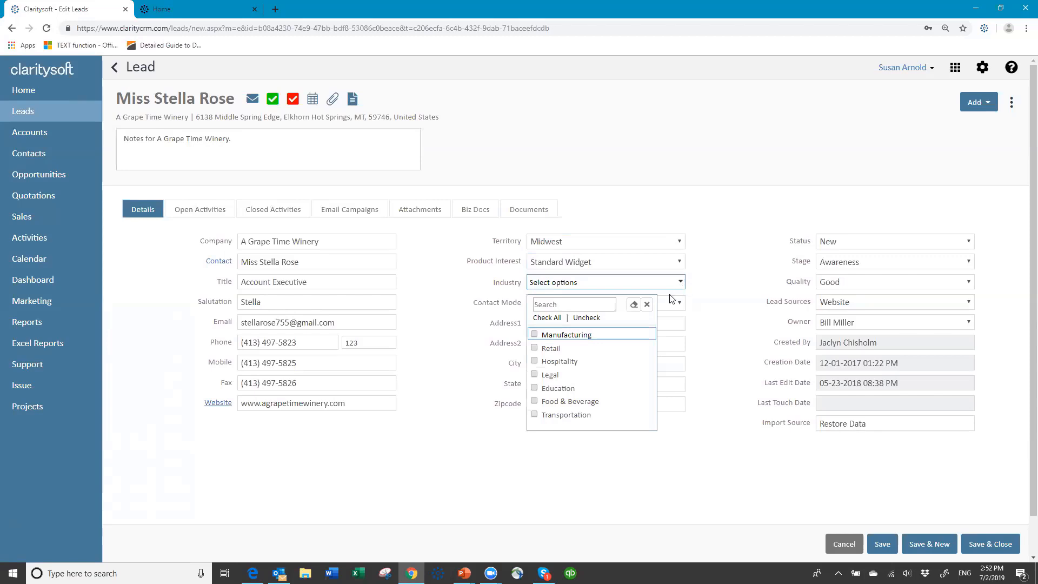
pyautogui.click(542, 405)
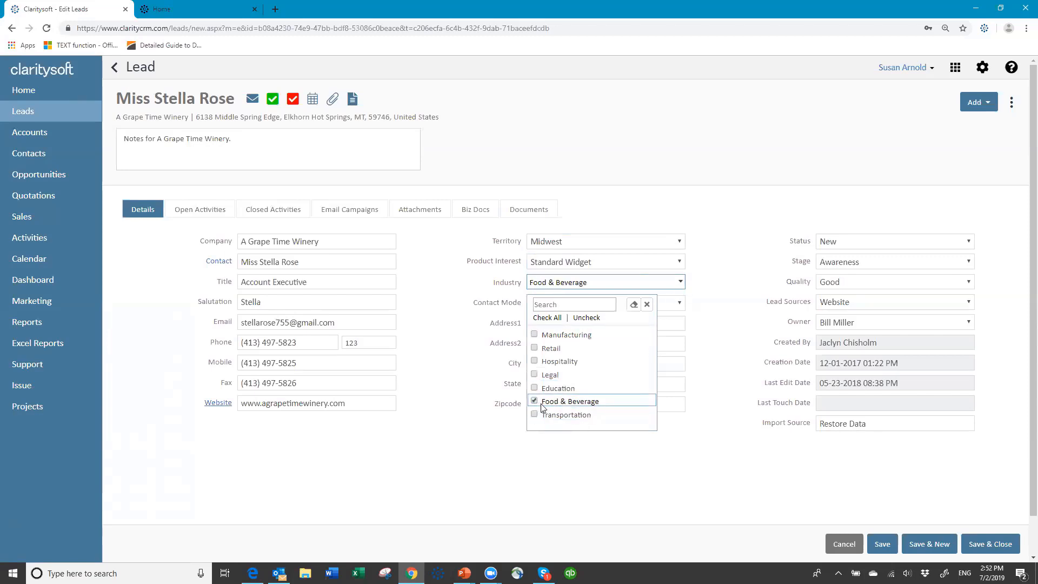
pyautogui.click(718, 346)
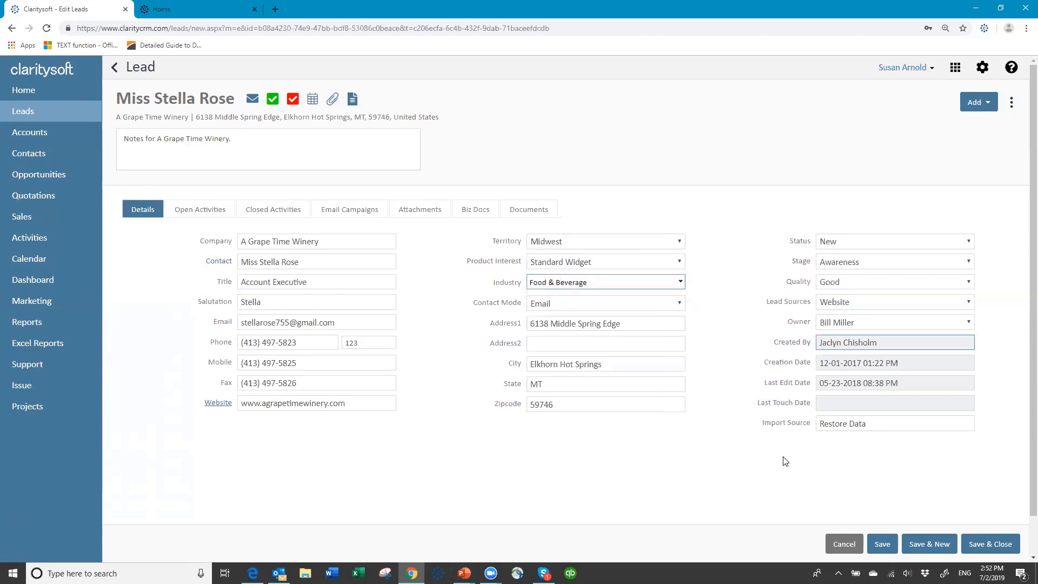
pyautogui.click(983, 546)
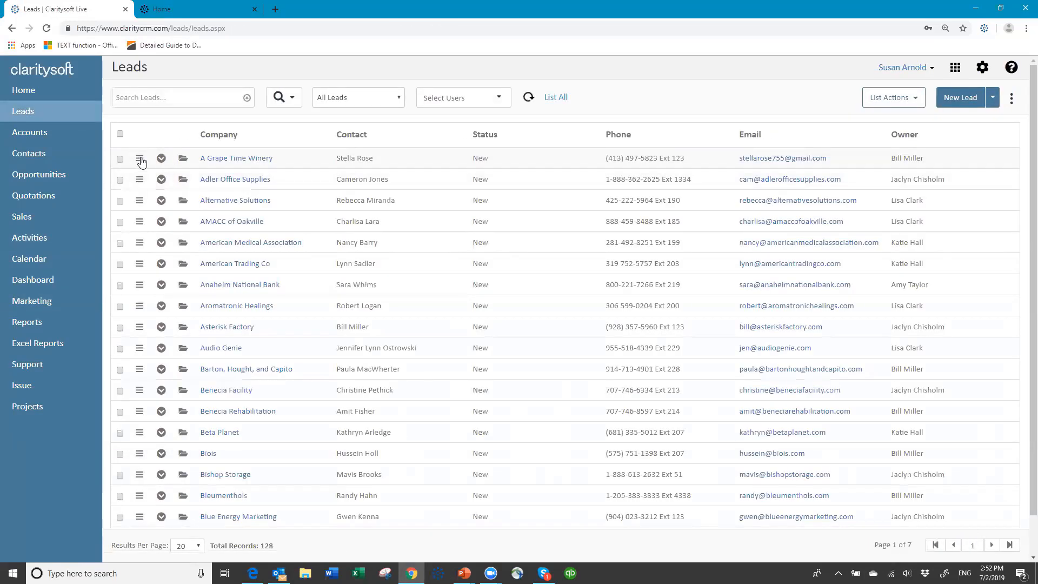
# - Convert the A Grape Time Winery lead, assigning another user and also creating an opportunity
pyautogui.click(140, 160)
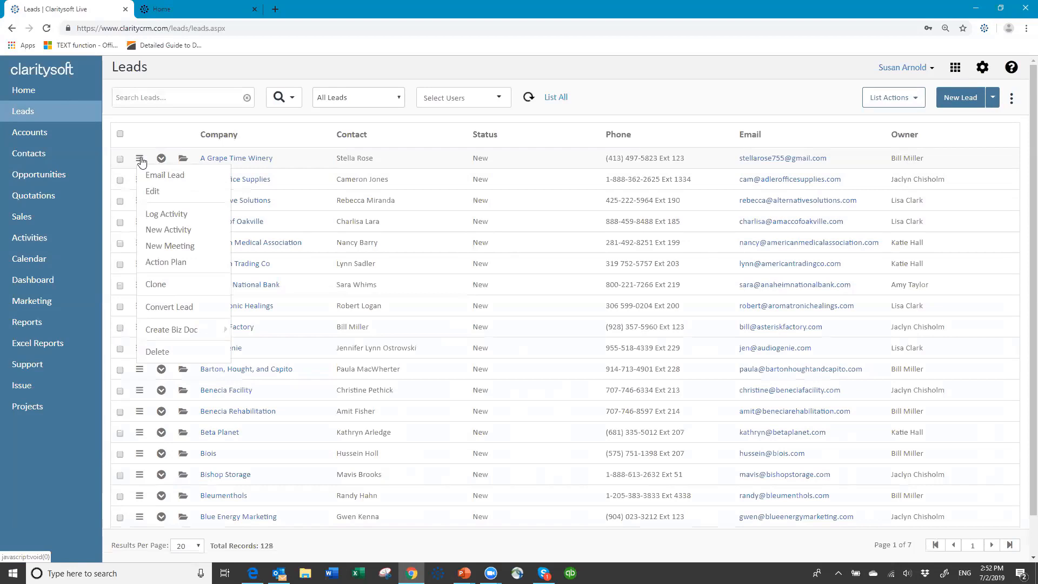
pyautogui.click(169, 307)
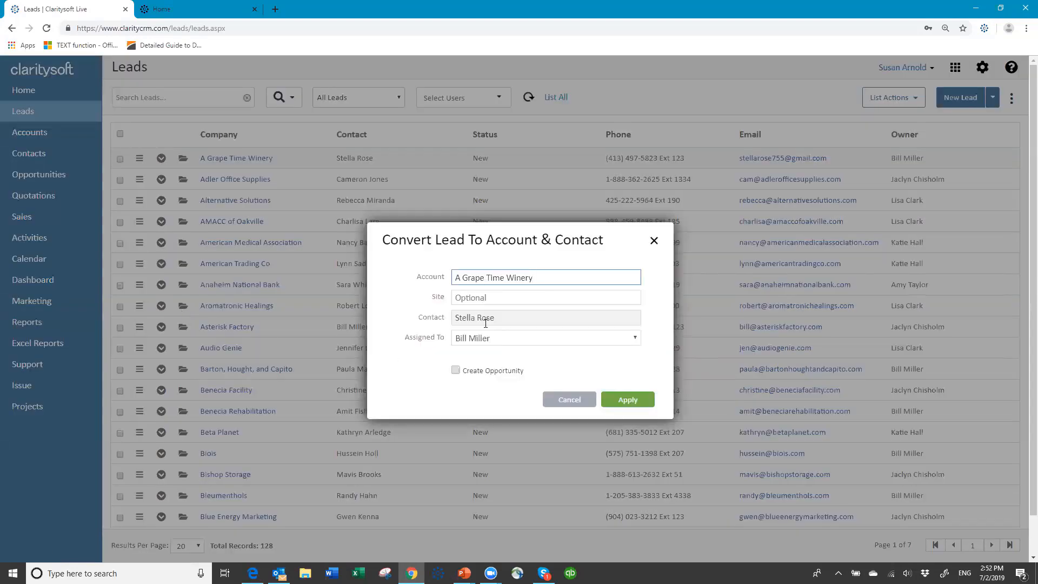
pyautogui.click(633, 340)
pyautogui.scroll(-1, 522, 314)
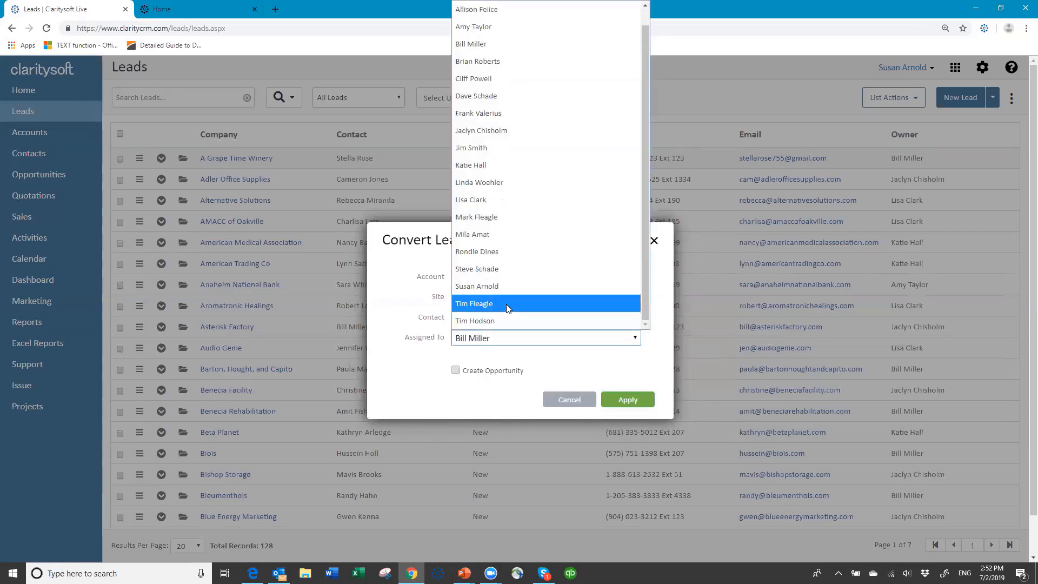
pyautogui.click(506, 304)
pyautogui.click(633, 337)
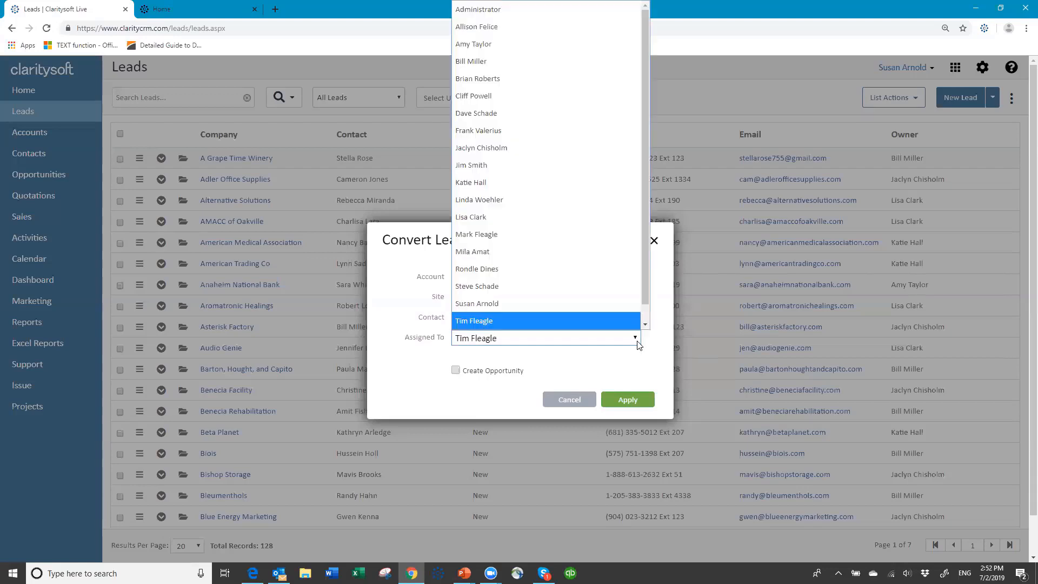
pyautogui.scroll(-1, 521, 310)
pyautogui.click(512, 305)
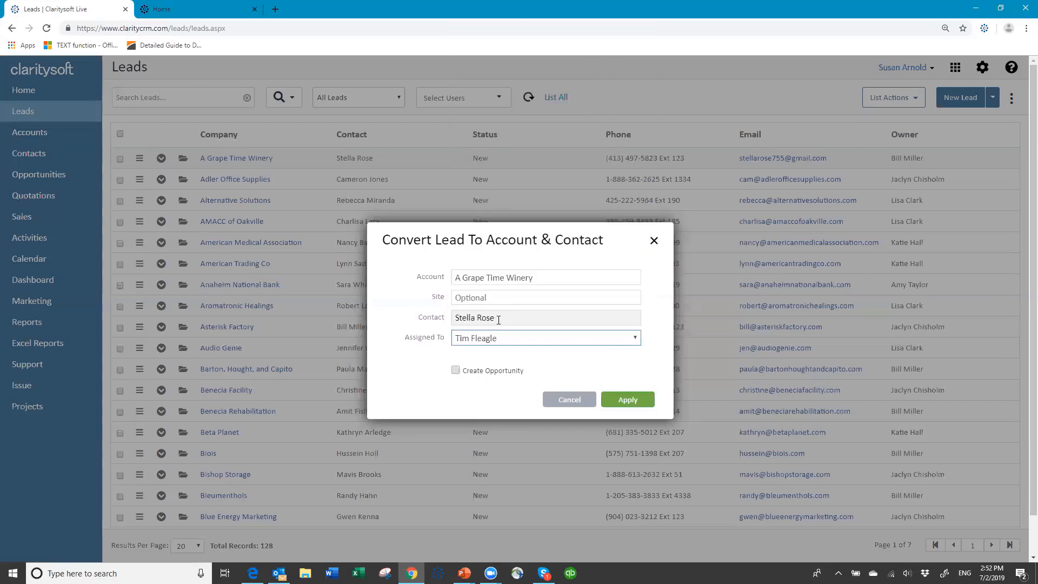
pyautogui.click(456, 370)
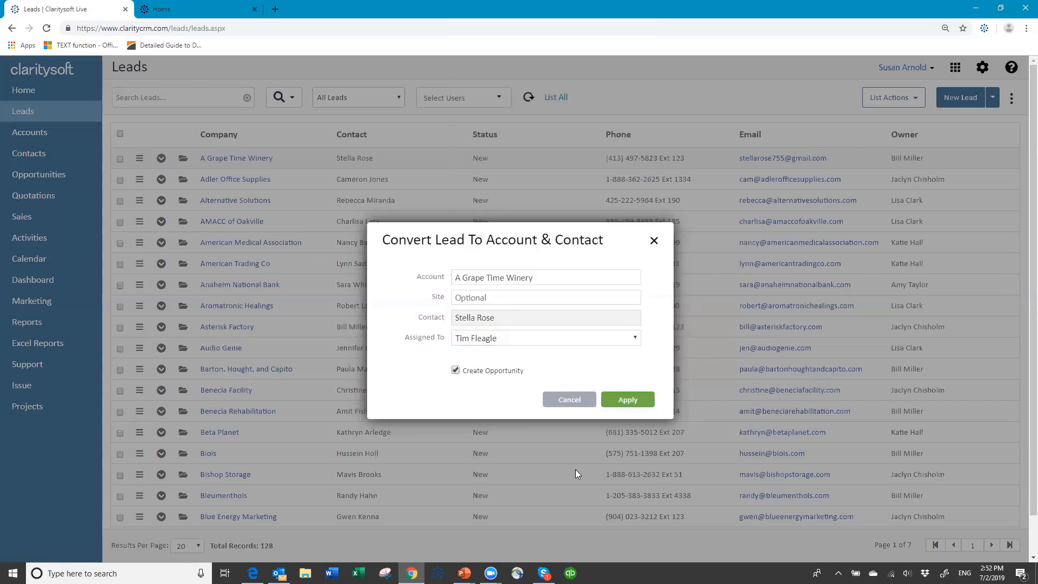
pyautogui.click(631, 402)
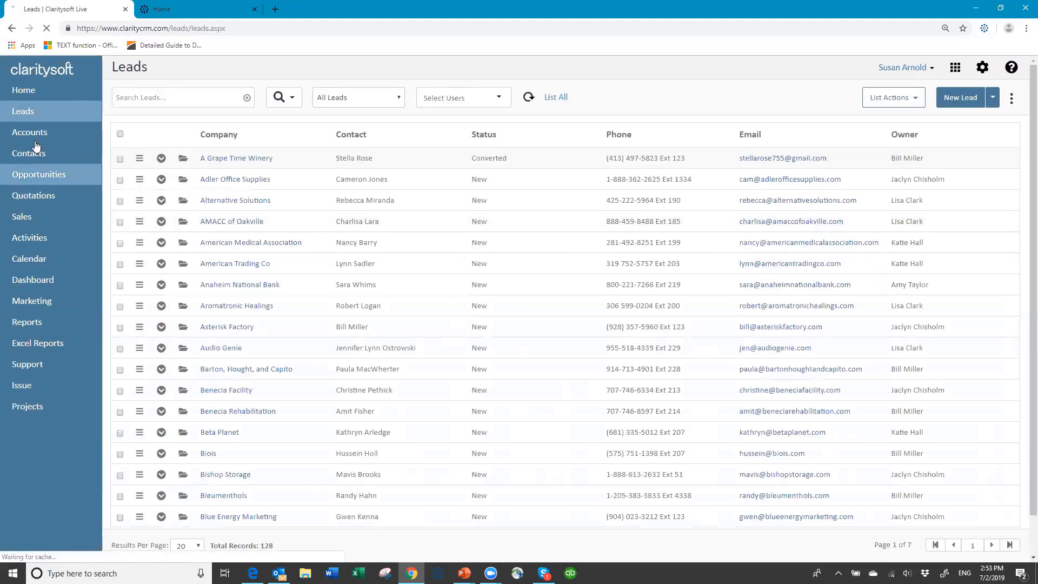
pyautogui.click(35, 141)
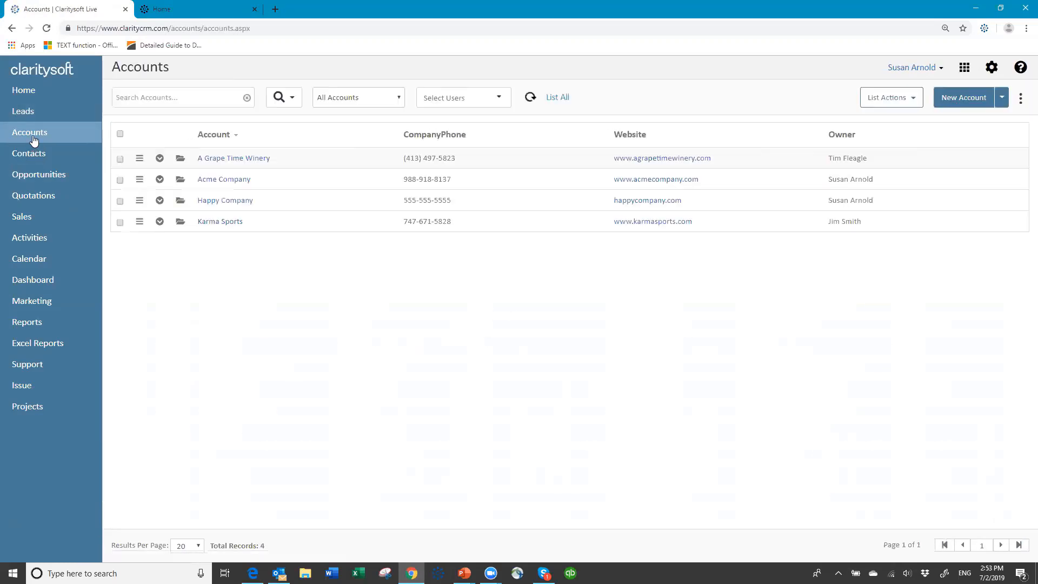
# - Open the A Grape Time Winery account to check its Midwest, Food & Beverage and Standard Widget values
pyautogui.click(179, 158)
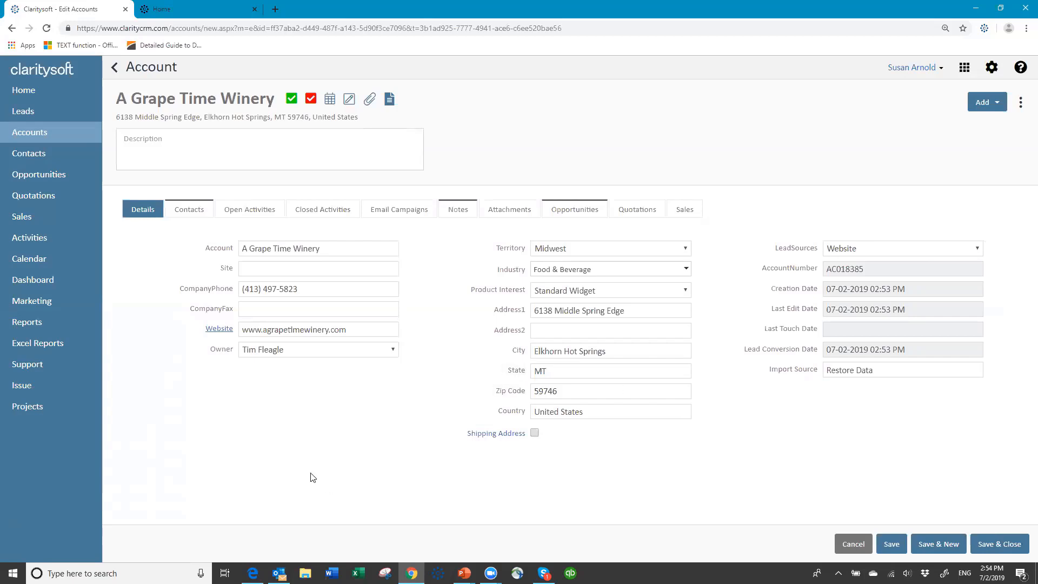
# - Go to Settings > Integrations > Web Forms and open the Leads web form builder
pyautogui.click(992, 68)
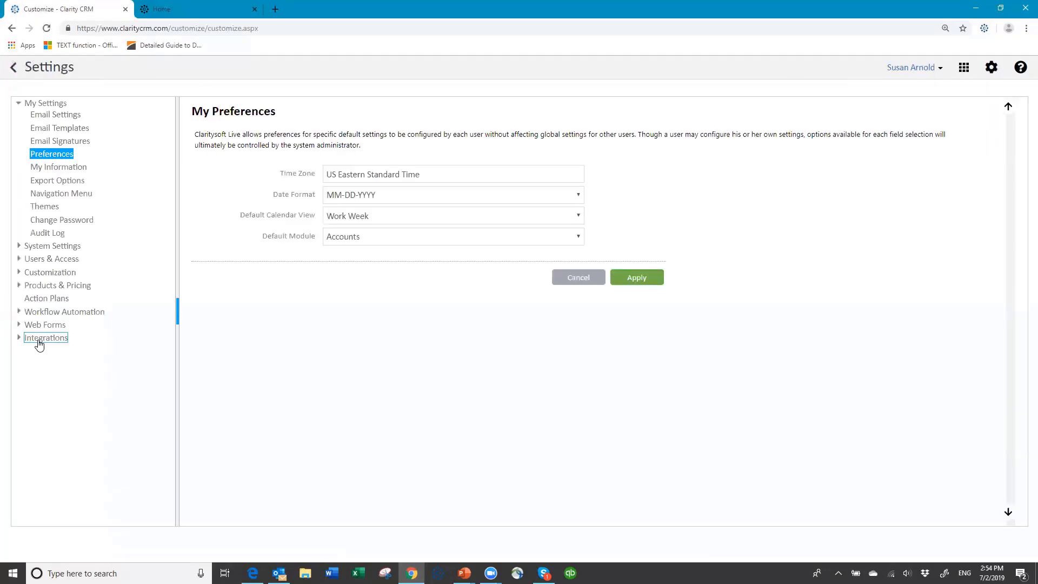
pyautogui.click(46, 338)
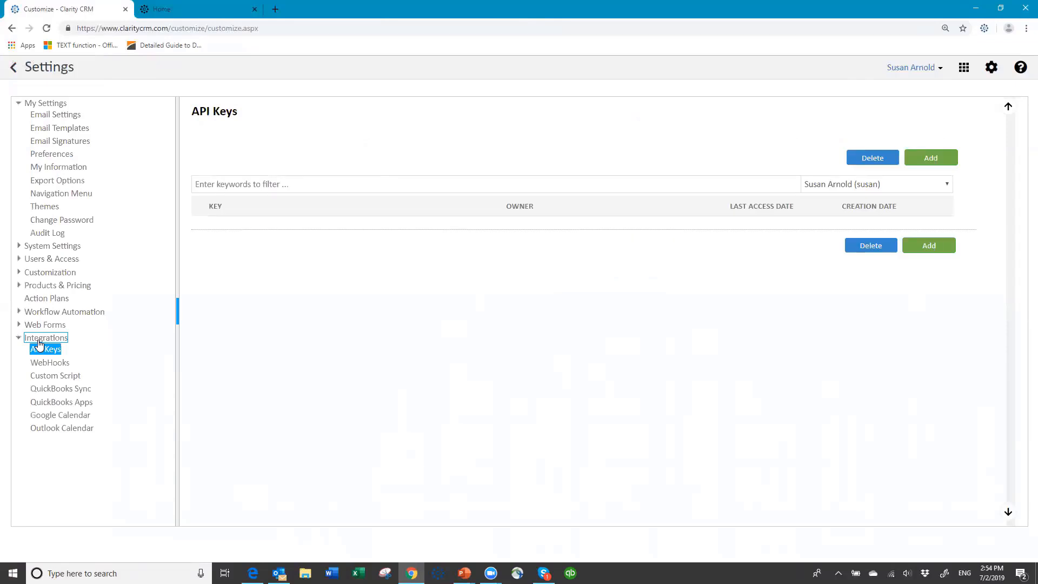
pyautogui.click(43, 326)
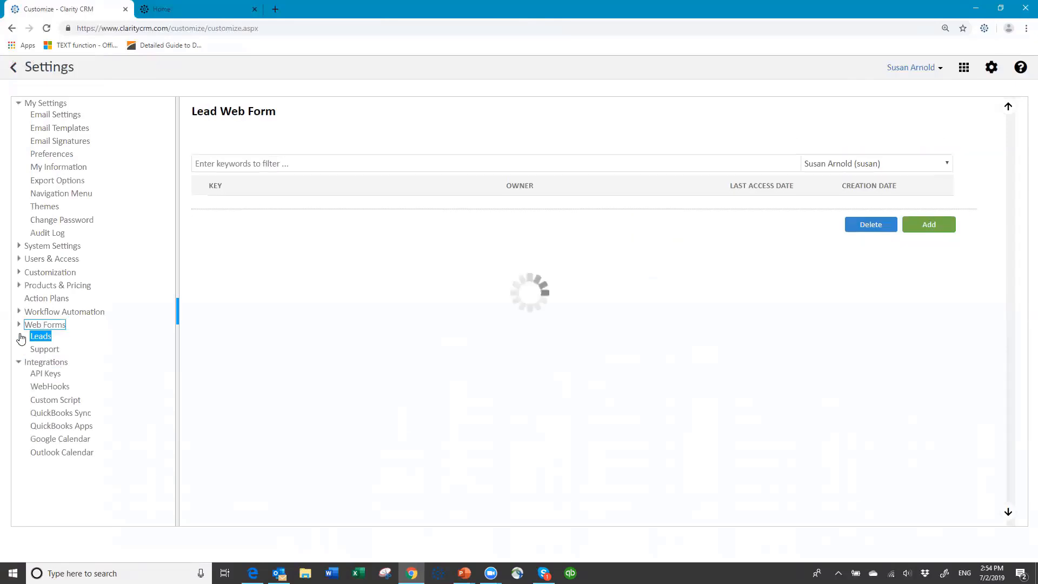
pyautogui.click(18, 366)
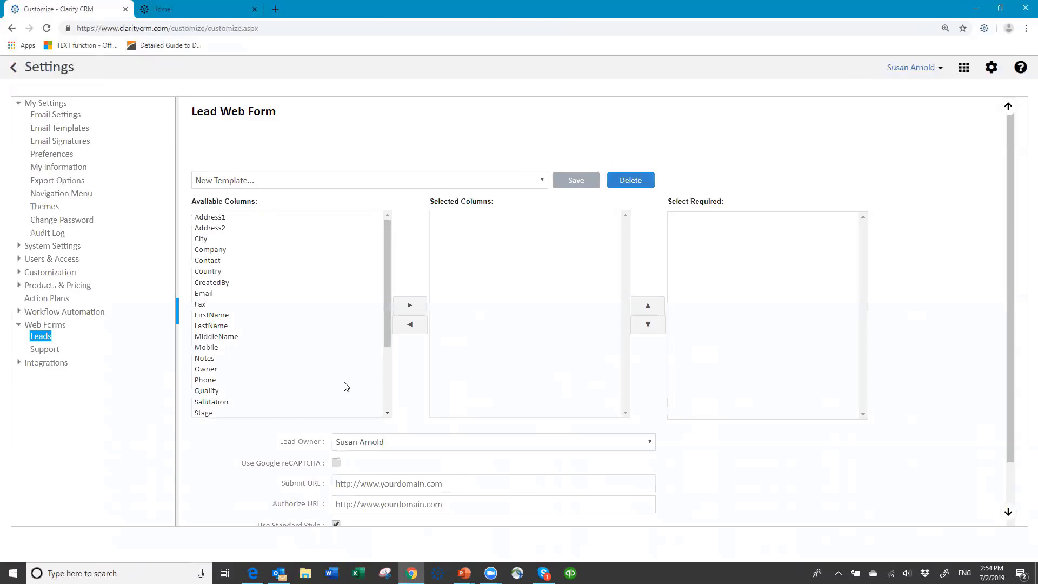
# - Scroll through the lead web form's available columns, then switch to Customization's UI Templates list
pyautogui.click(386, 341)
pyautogui.moveTo(392, 361); pyautogui.dragTo(394, 445)
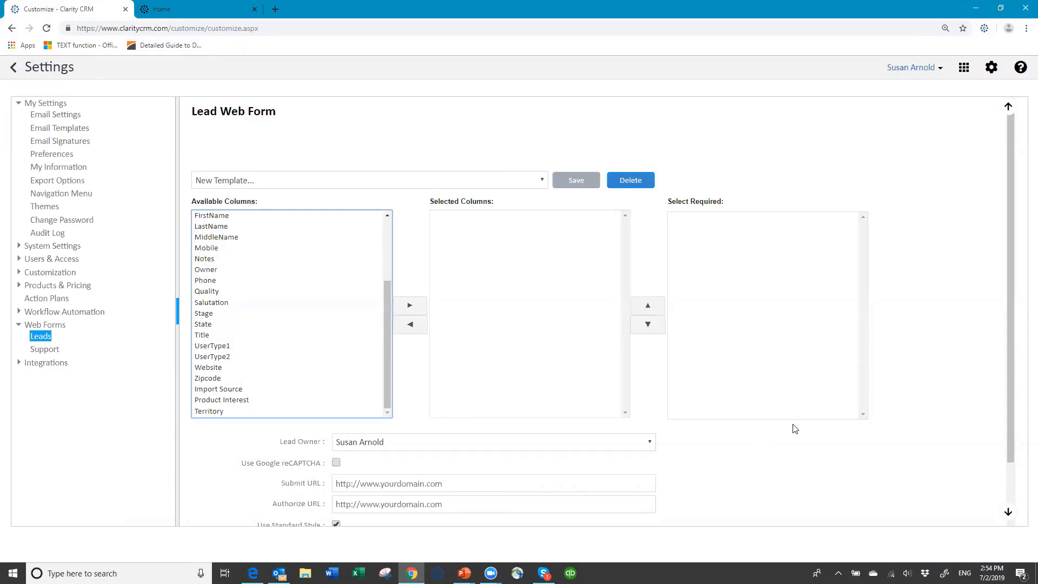
pyautogui.scroll(-2, 594, 492)
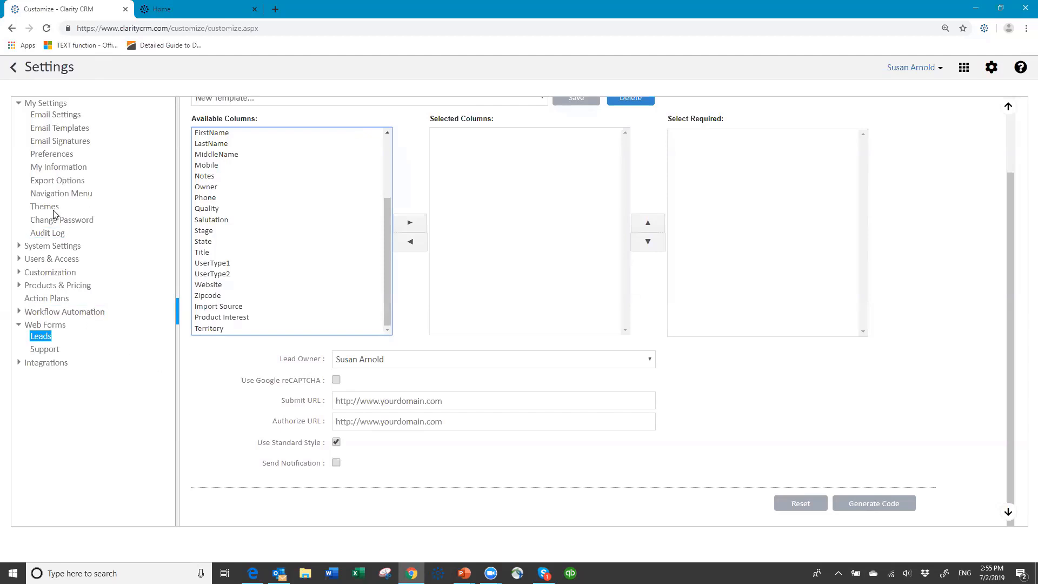
pyautogui.click(57, 274)
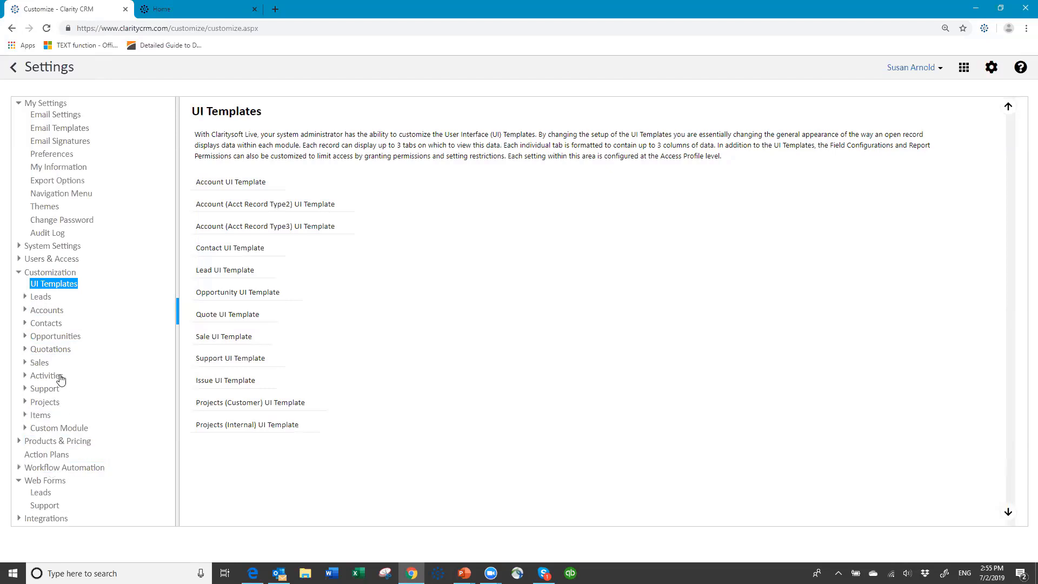
# - Review the opportunity Custom Fields and Sales Stages, then show the Products & Pricing Preferences page
pyautogui.click(66, 339)
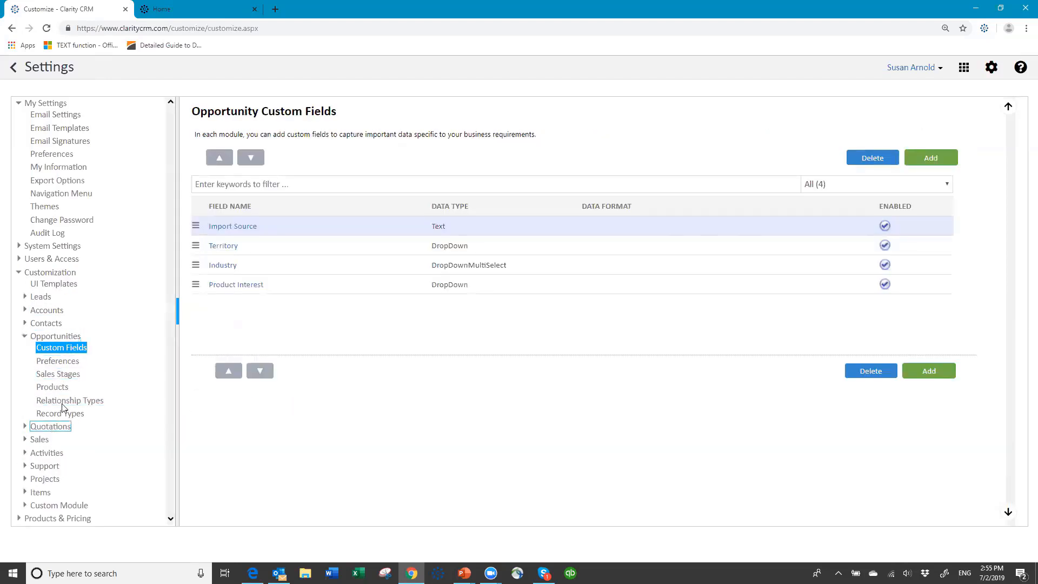
pyautogui.click(57, 374)
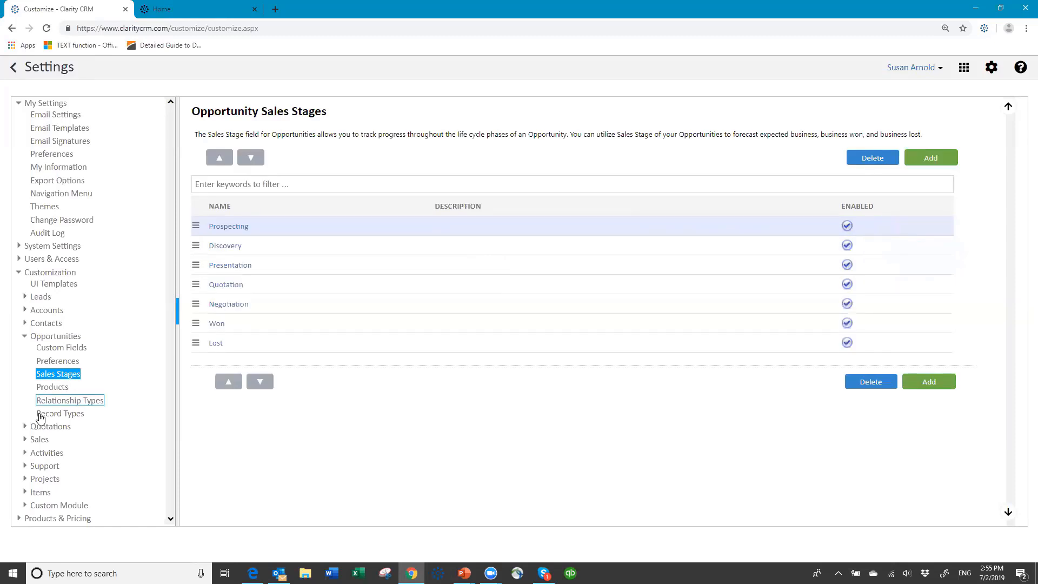
pyautogui.click(23, 339)
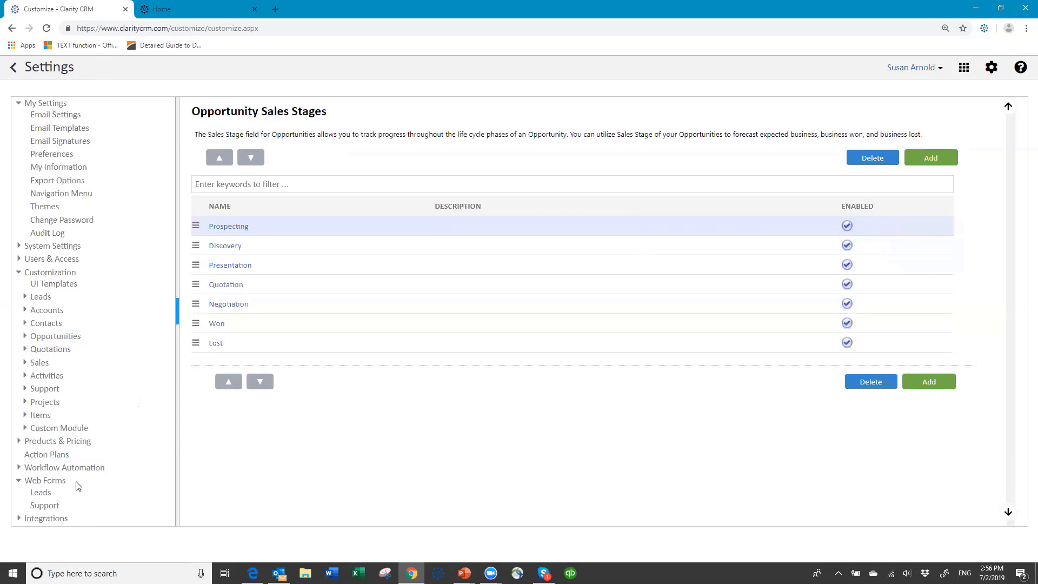
pyautogui.click(73, 444)
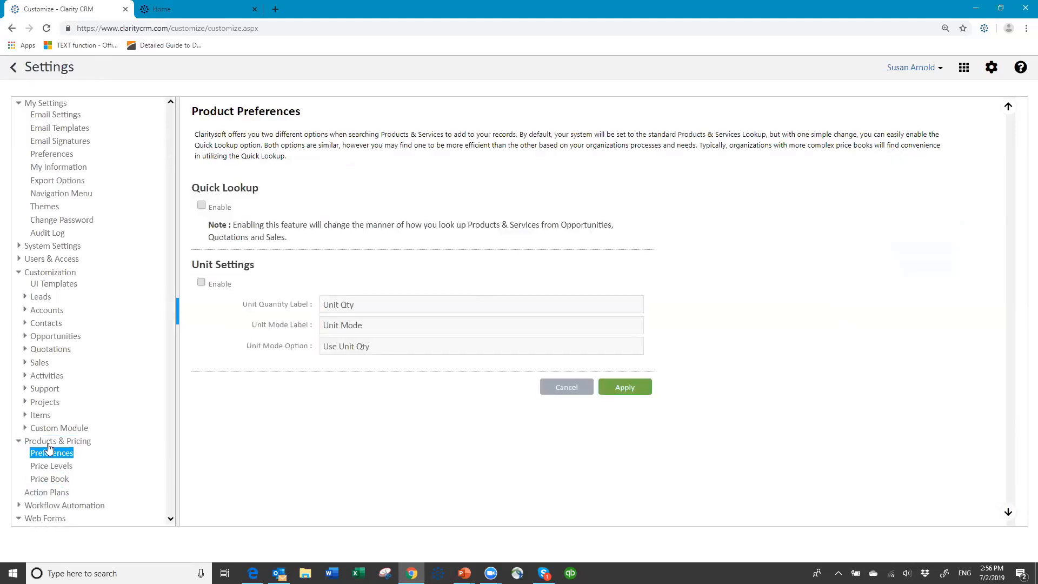
# - Add a price book group named 'Widgets' and open its empty item list
pyautogui.click(58, 480)
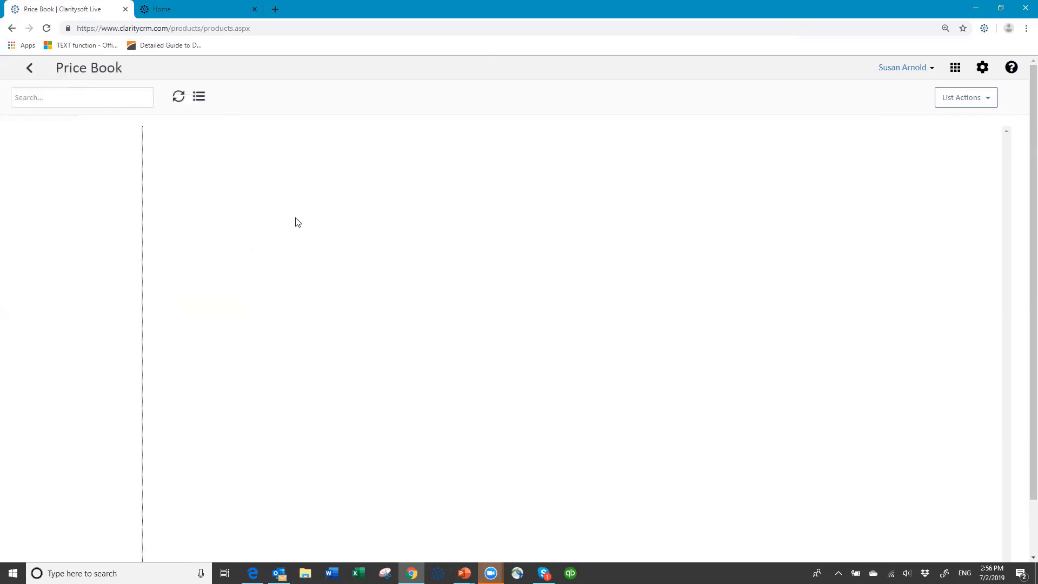
pyautogui.click(987, 100)
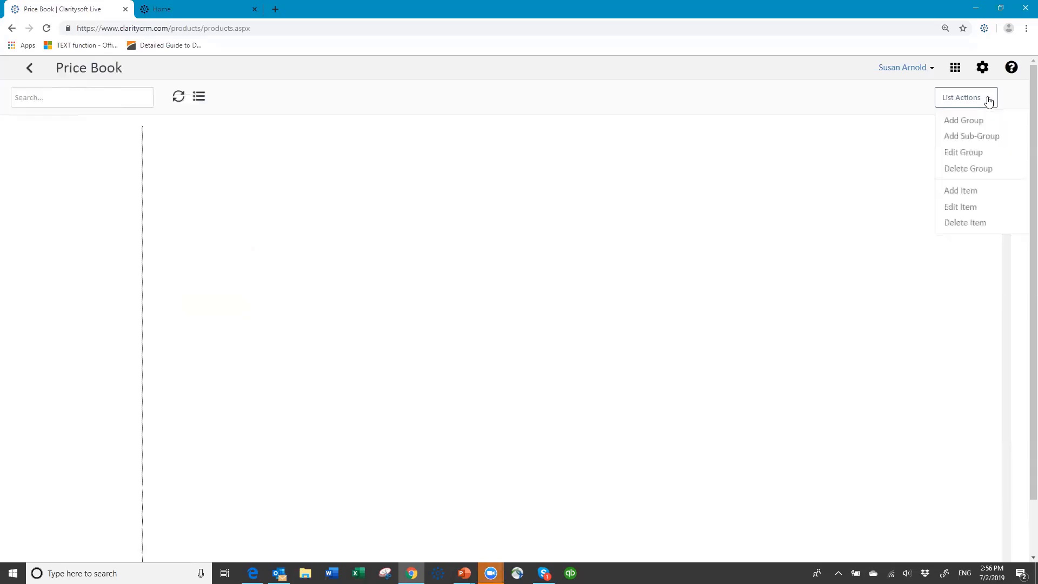
pyautogui.click(958, 124)
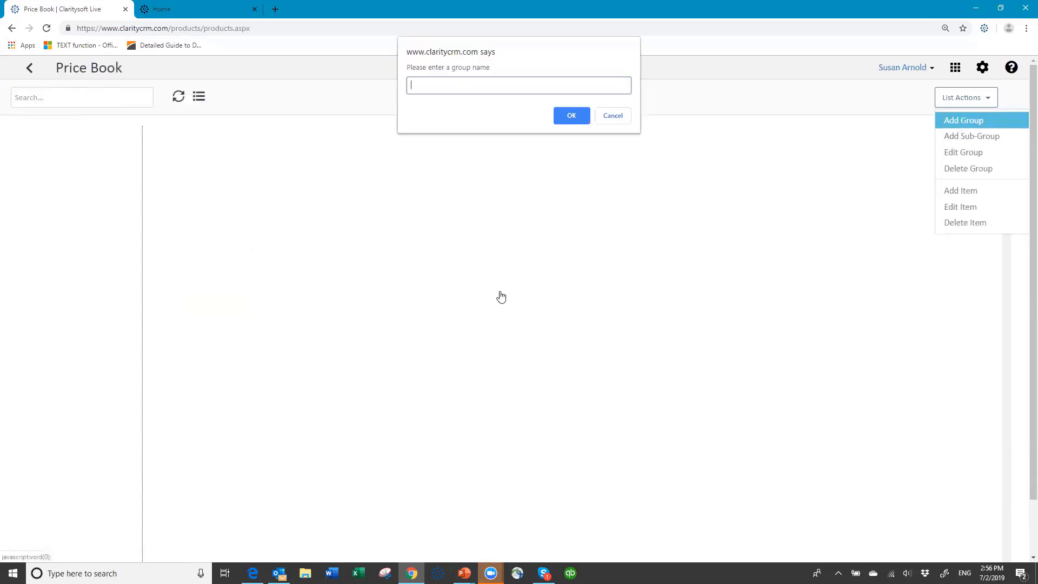
pyautogui.write('Widgets')
pyautogui.click(579, 114)
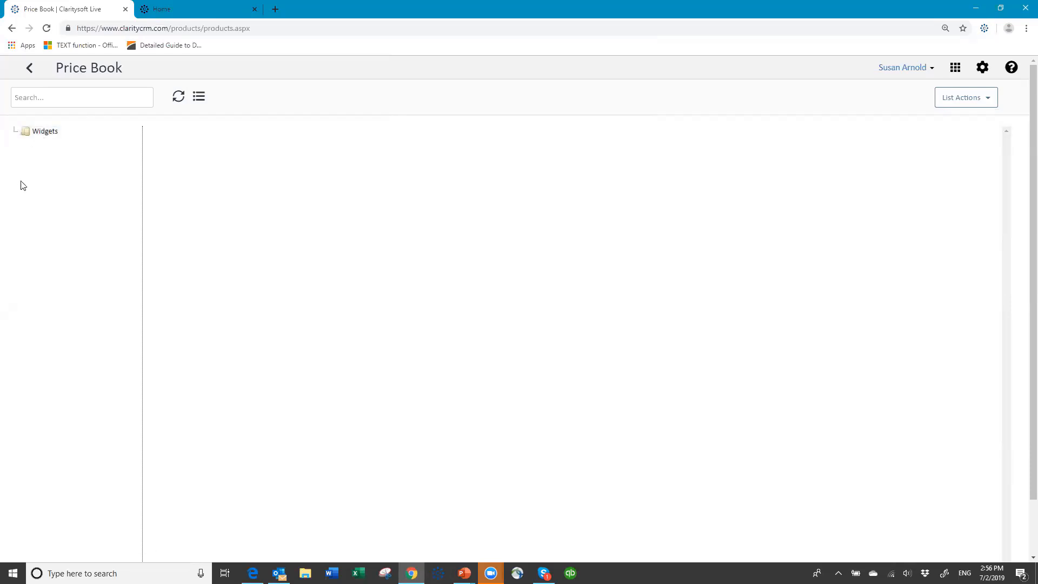
pyautogui.click(26, 136)
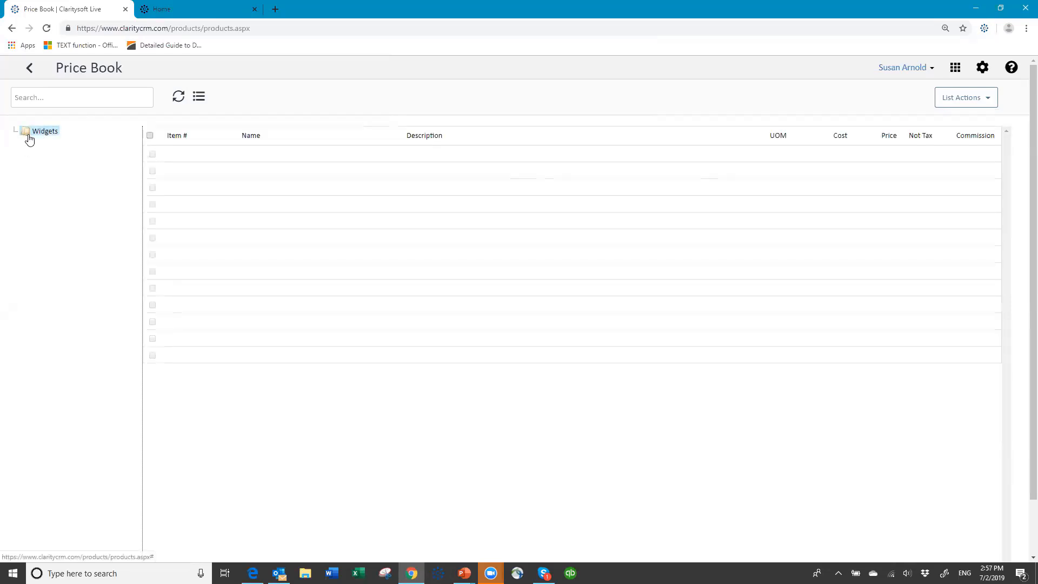
pyautogui.click(986, 100)
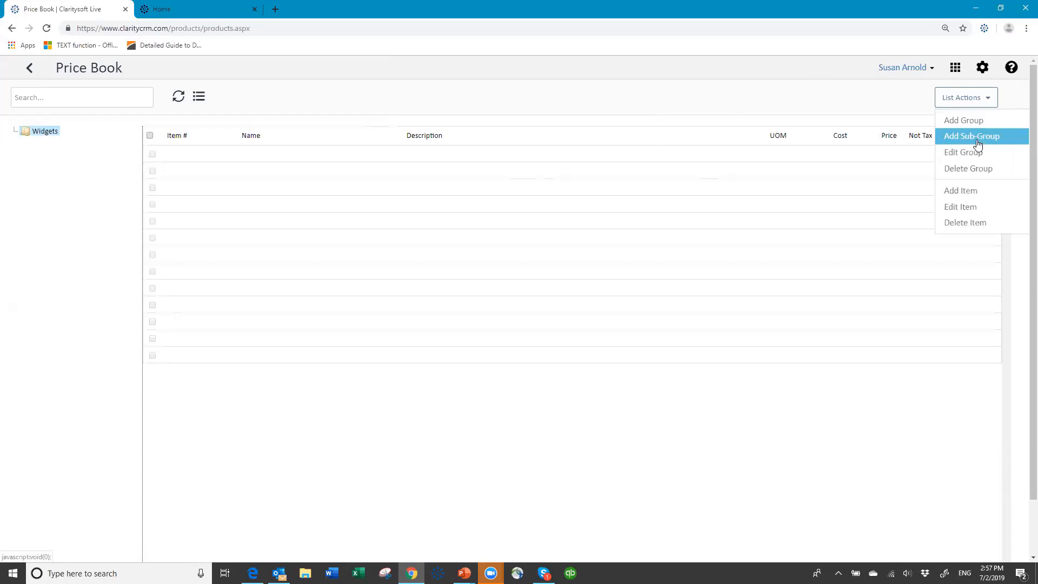
pyautogui.click(974, 194)
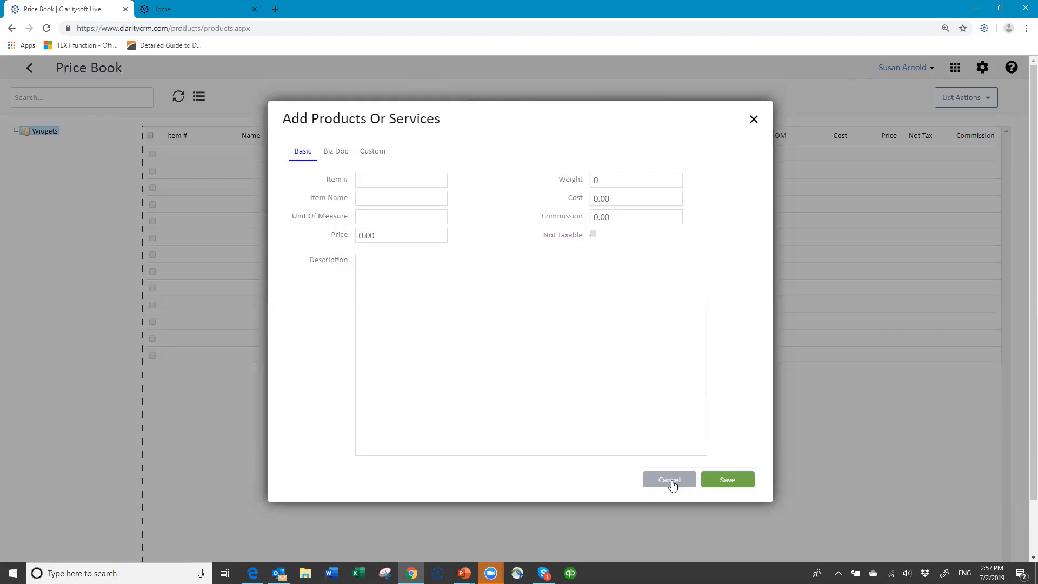
pyautogui.click(672, 485)
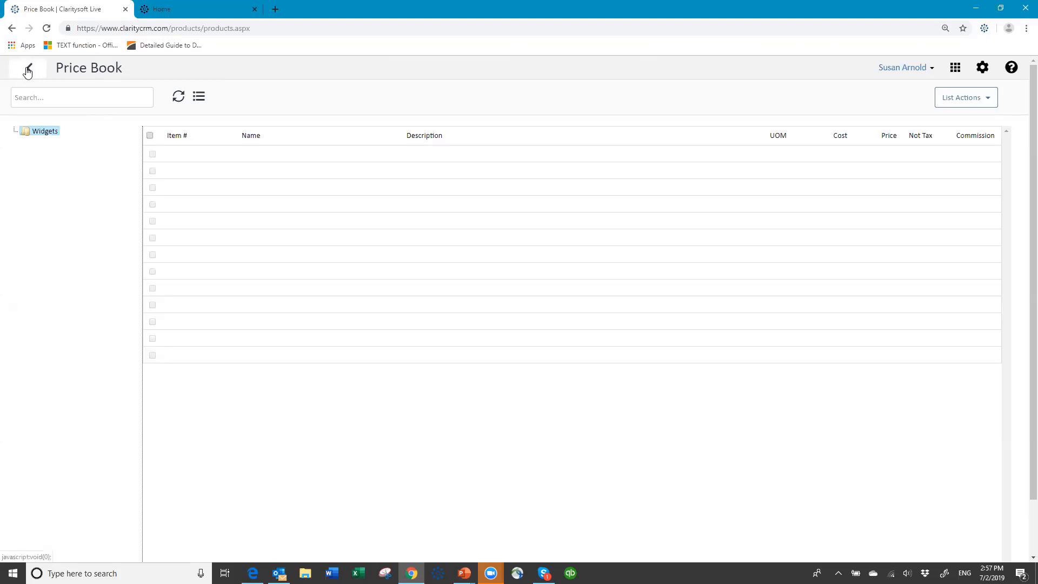
# - Leave Settings and Save & Close the A Grape Time Winery account, returning to the four-account list
pyautogui.click(28, 70)
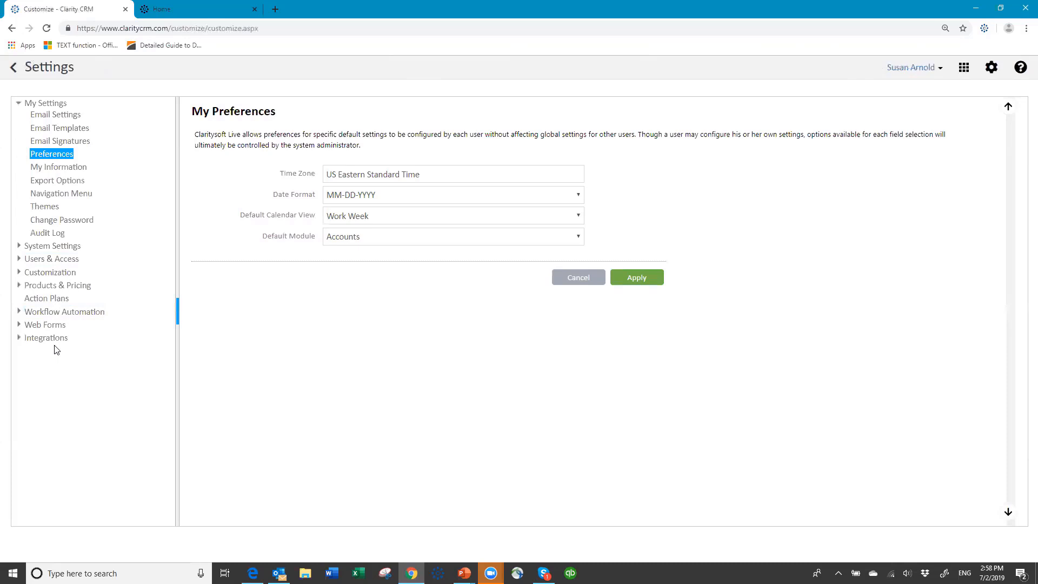
pyautogui.click(58, 234)
pyautogui.click(58, 259)
pyautogui.click(52, 276)
pyautogui.click(12, 69)
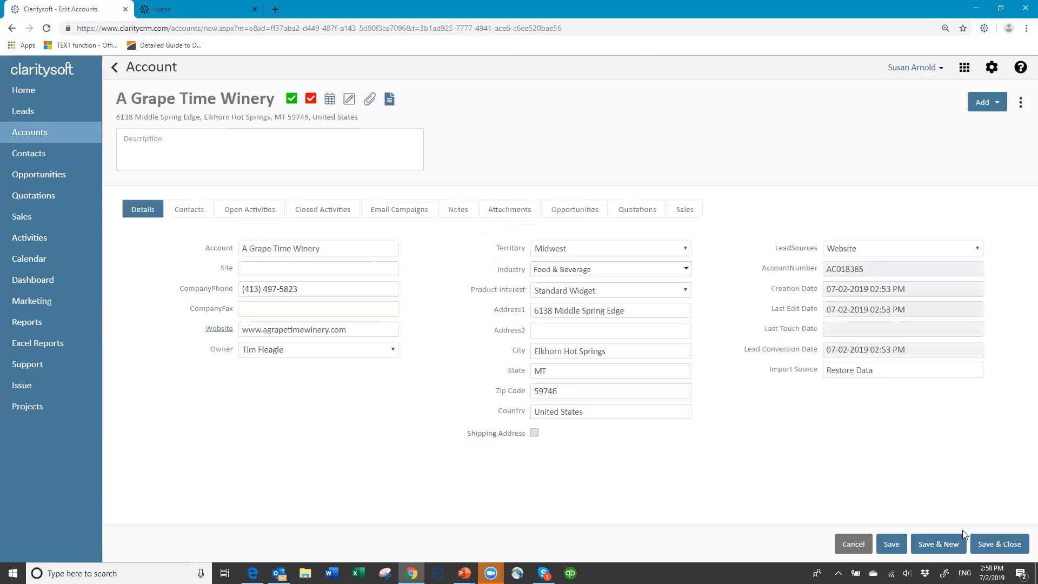
pyautogui.click(999, 544)
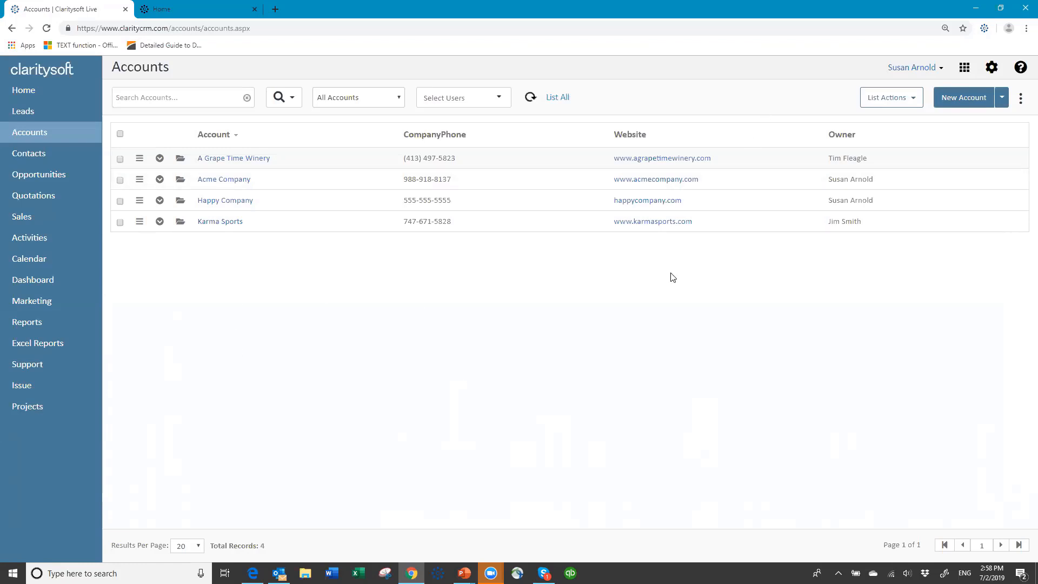
# - Log out of the administrator account and sign in as another user with their user name and password
pyautogui.click(942, 71)
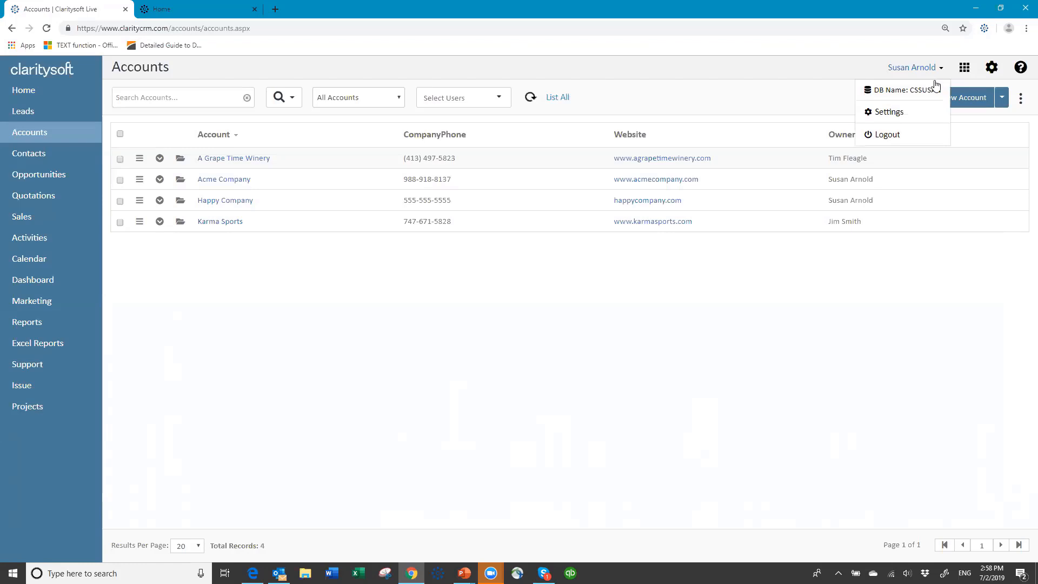
pyautogui.click(871, 140)
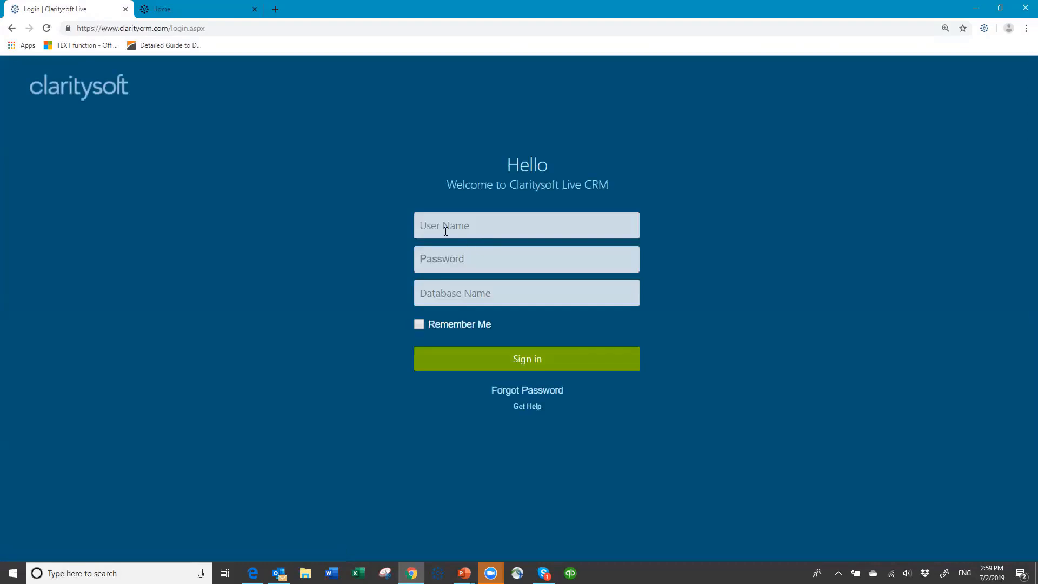
pyautogui.click(445, 226)
pyautogui.write('amy')
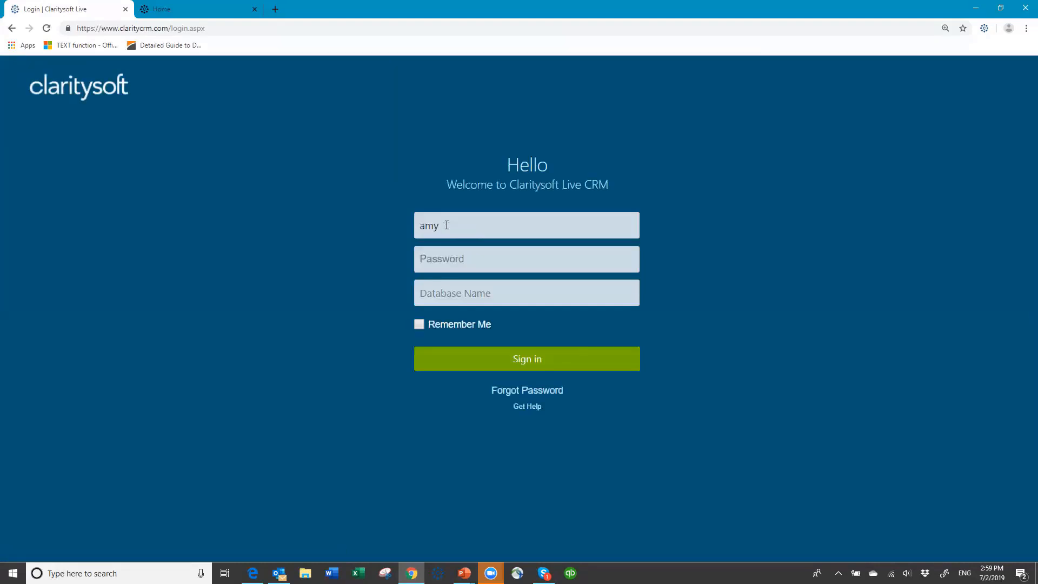
pyautogui.press('Tab')
pyautogui.write('•••••••cssusan')
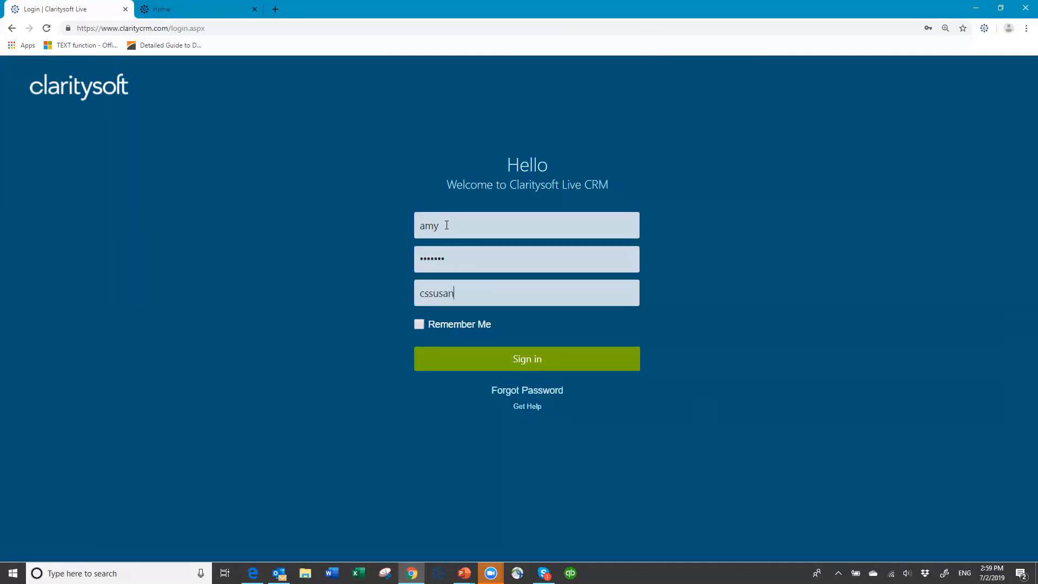
pyautogui.click(482, 362)
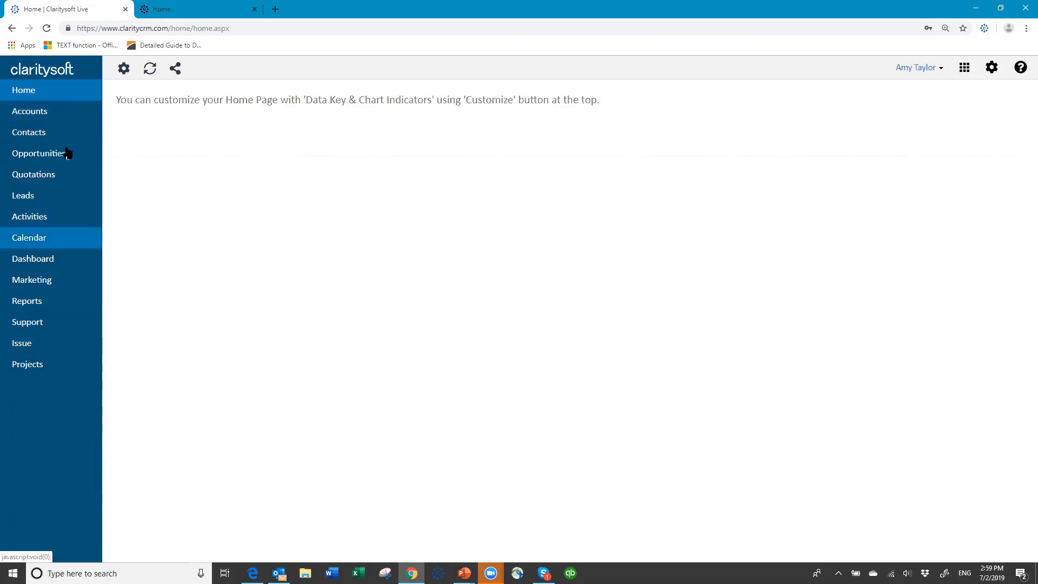
# - Show the second user's Accounts list with all four accounts, check List Actions and apps, then open the account menu
pyautogui.click(46, 116)
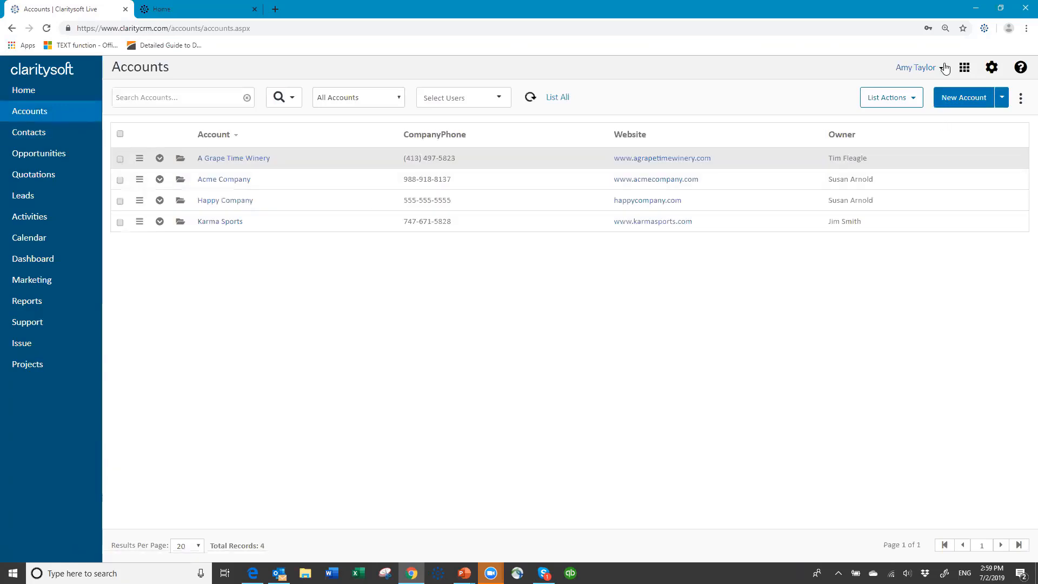
pyautogui.click(916, 99)
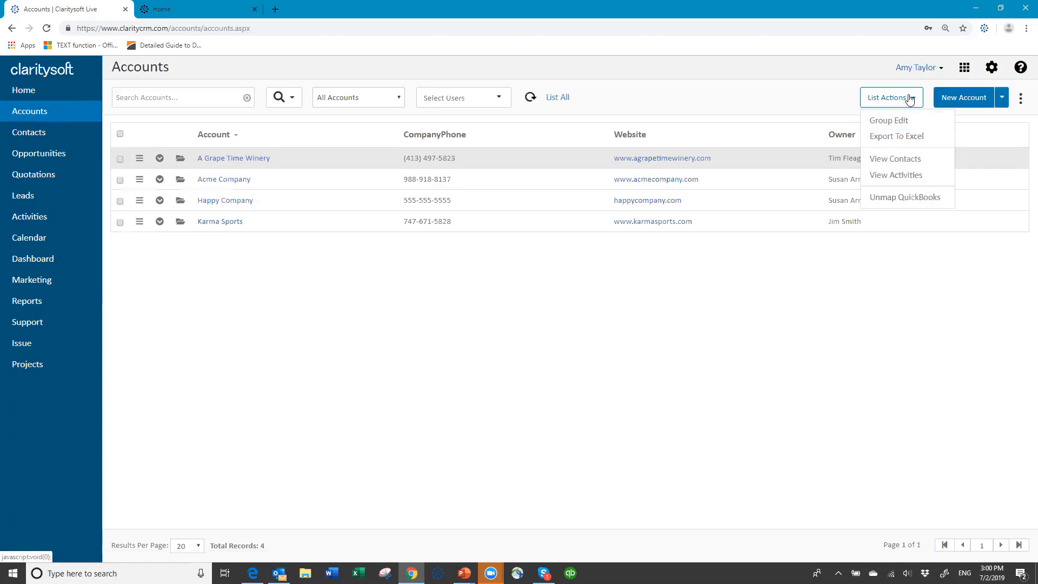
pyautogui.click(889, 100)
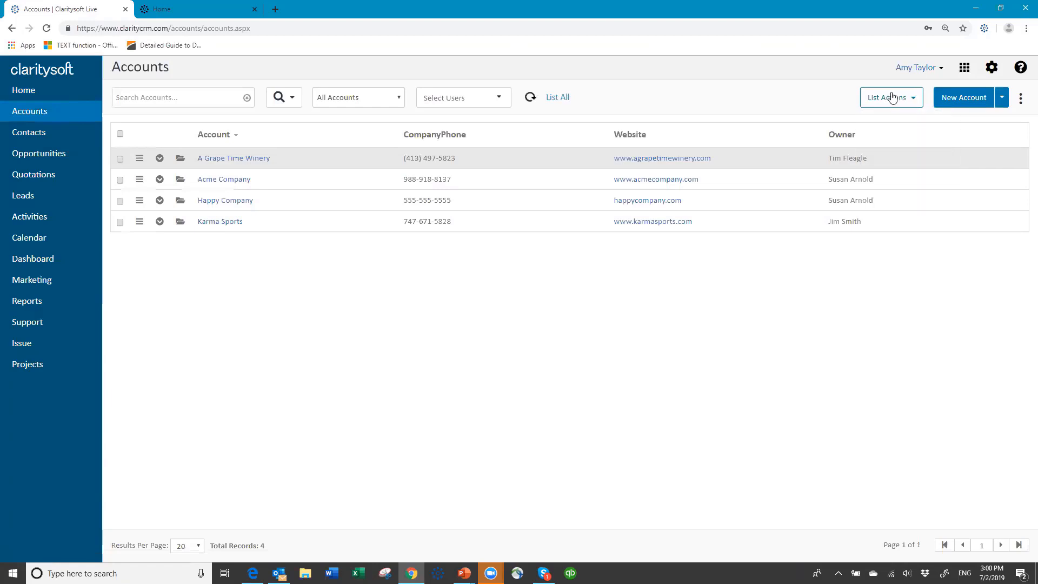
pyautogui.click(964, 69)
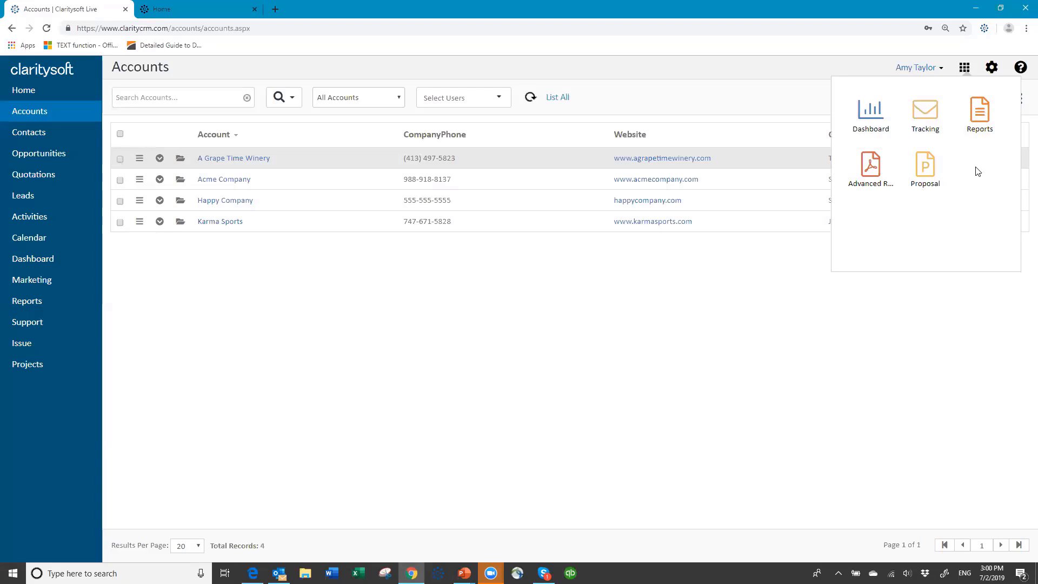
pyautogui.click(720, 72)
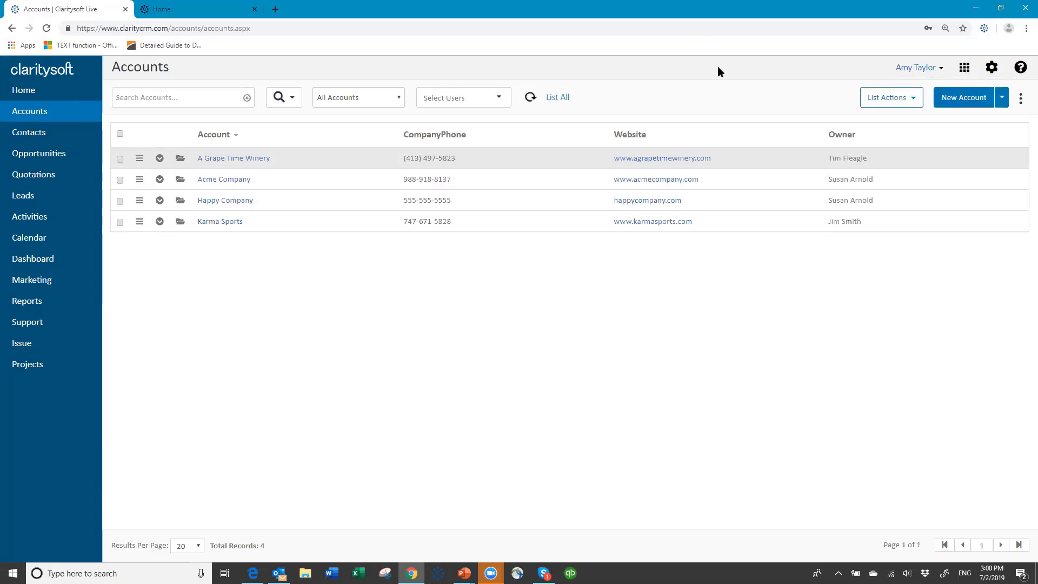
pyautogui.click(939, 68)
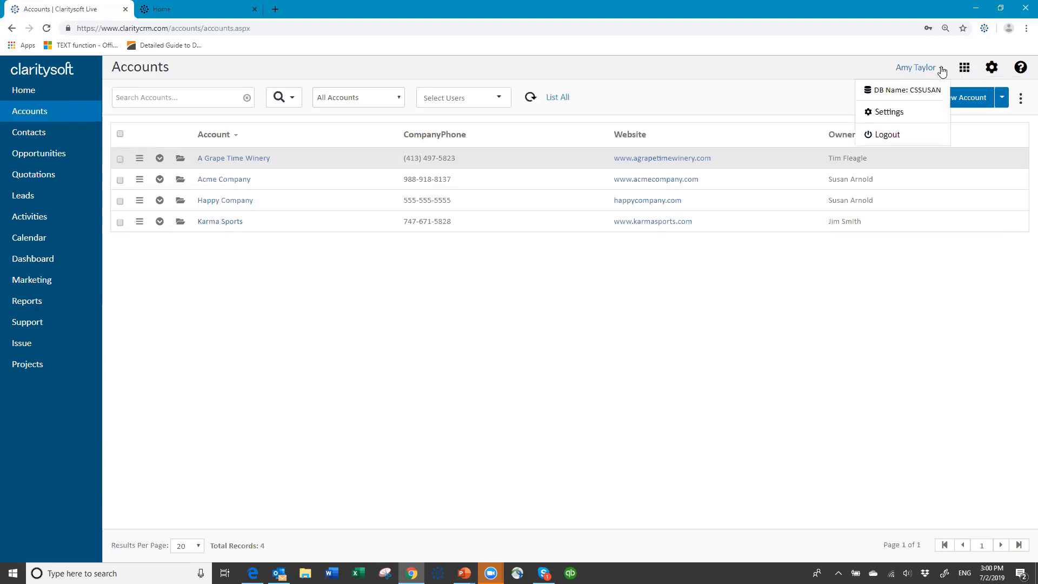
# - Log out and sign in as a third user with their password and database name
pyautogui.click(885, 139)
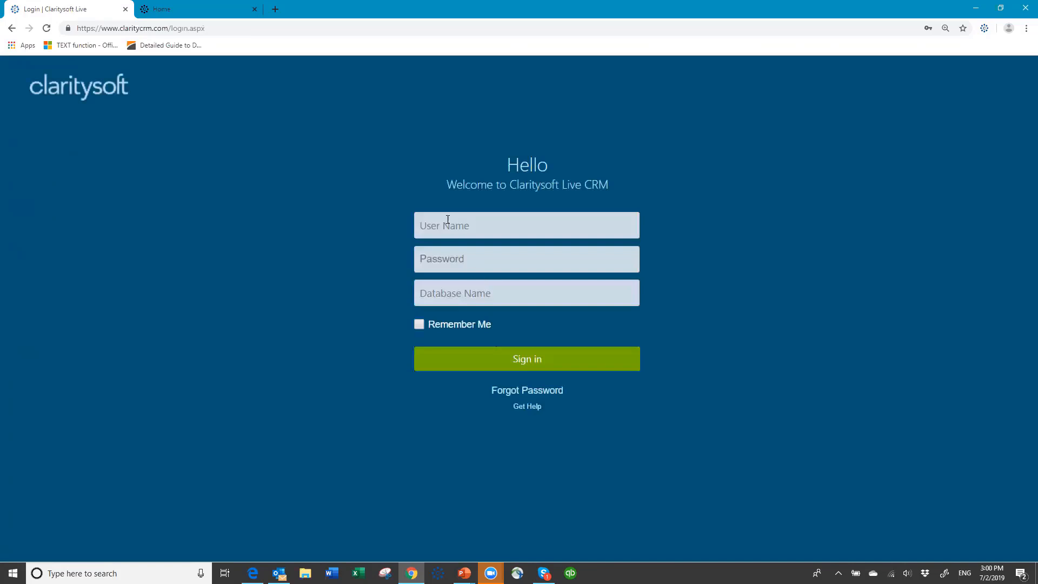
pyautogui.write('jim')
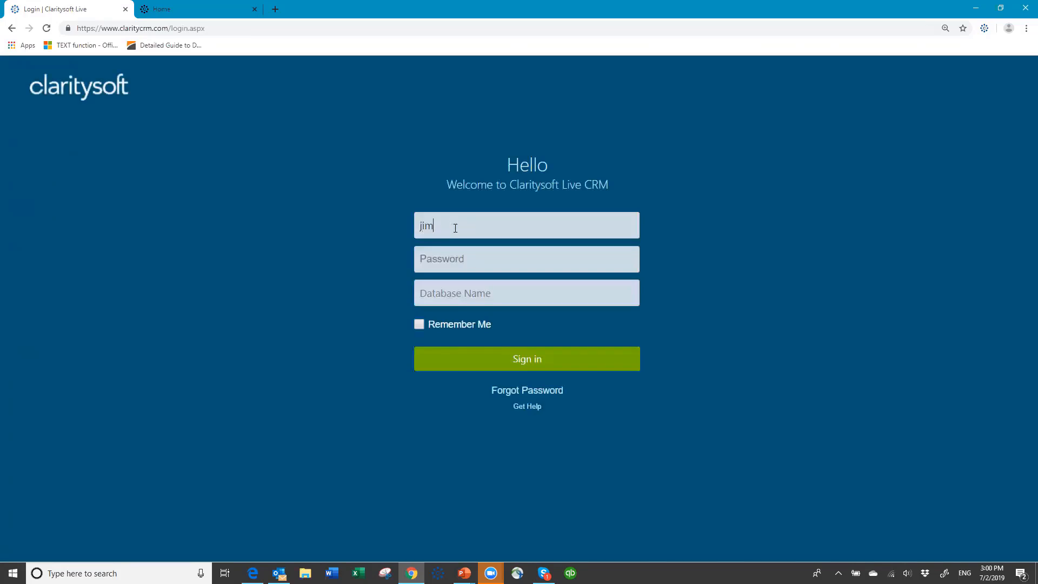
pyautogui.write('passwor')
pyautogui.press('Tab')
pyautogui.write('c')
pyautogui.write('usan')
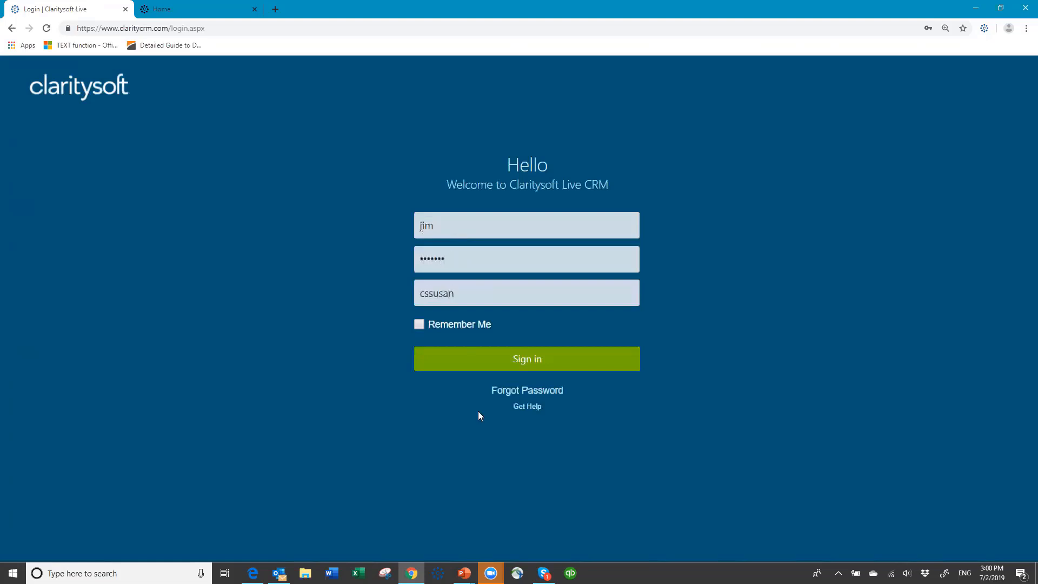
pyautogui.click(514, 363)
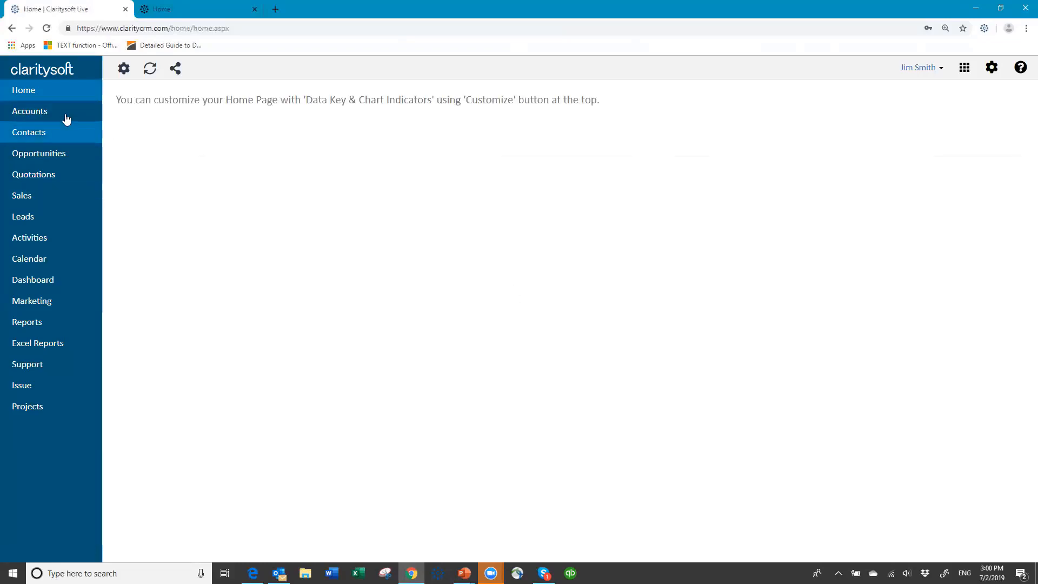
# - Open the third user's Accounts list, showing only Karma Sports, and launch Global Search
pyautogui.click(18, 113)
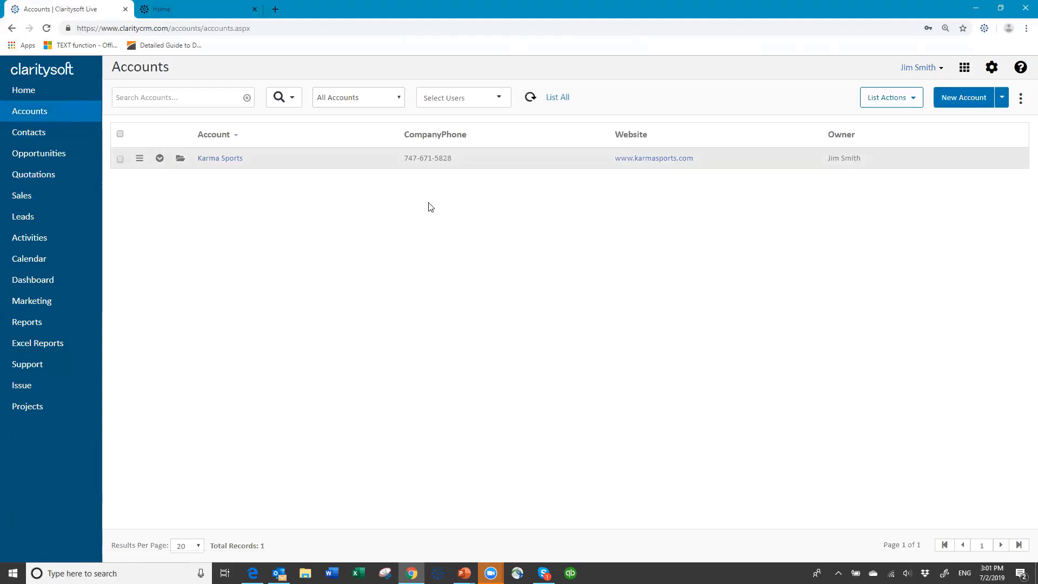
pyautogui.click(292, 101)
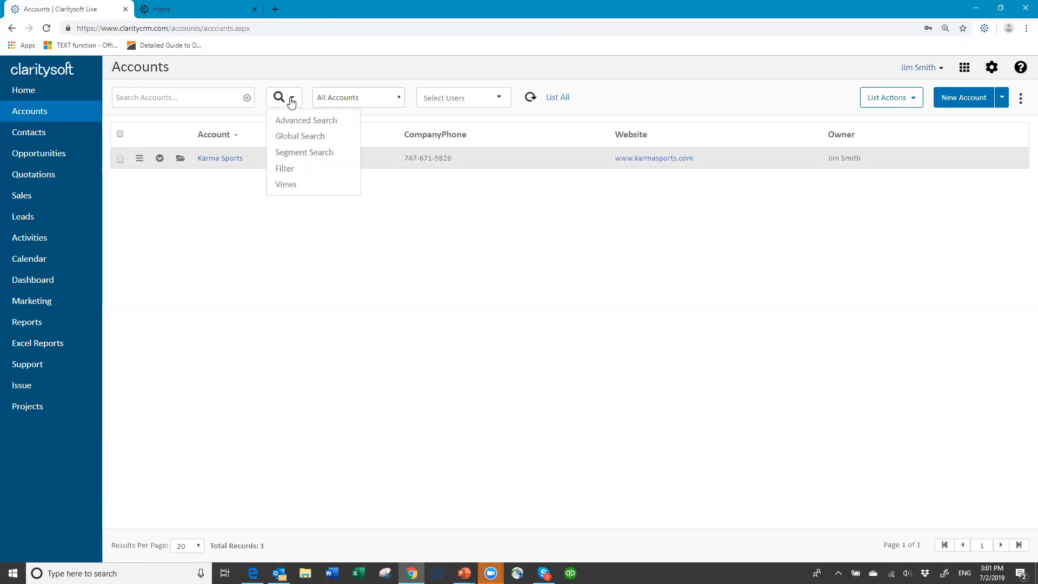
pyautogui.click(302, 137)
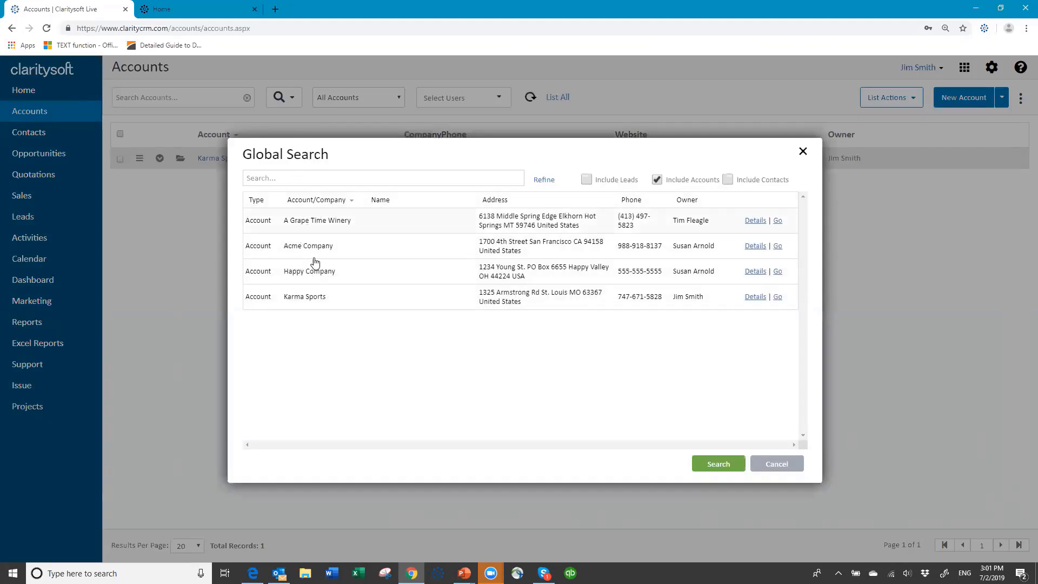
# - Search 'happy' across leads, accounts and contacts, then close the search window
pyautogui.click(587, 180)
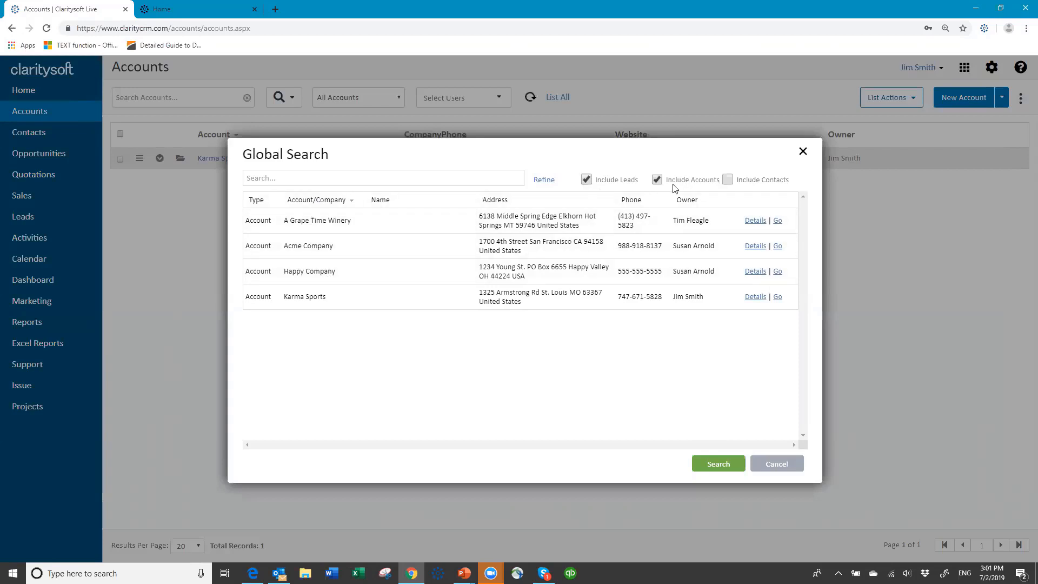
pyautogui.click(727, 180)
pyautogui.click(284, 180)
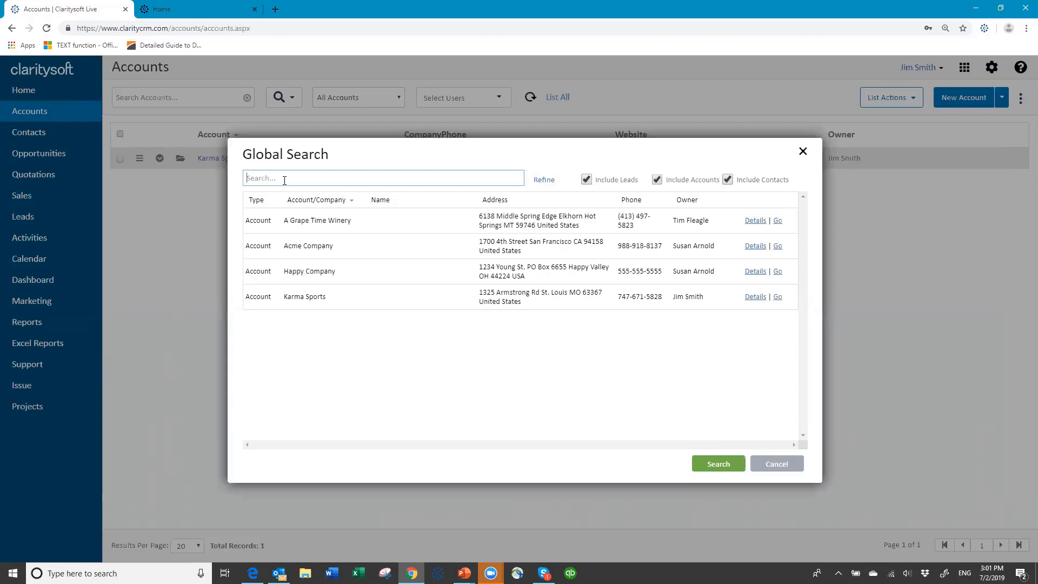
pyautogui.write('happy')
pyautogui.press('Return')
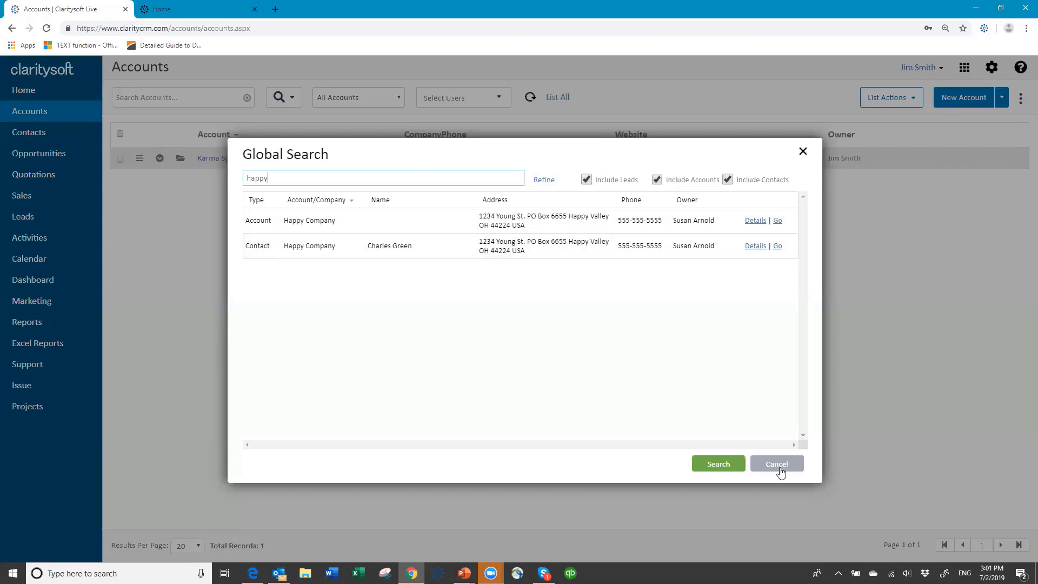
pyautogui.click(724, 464)
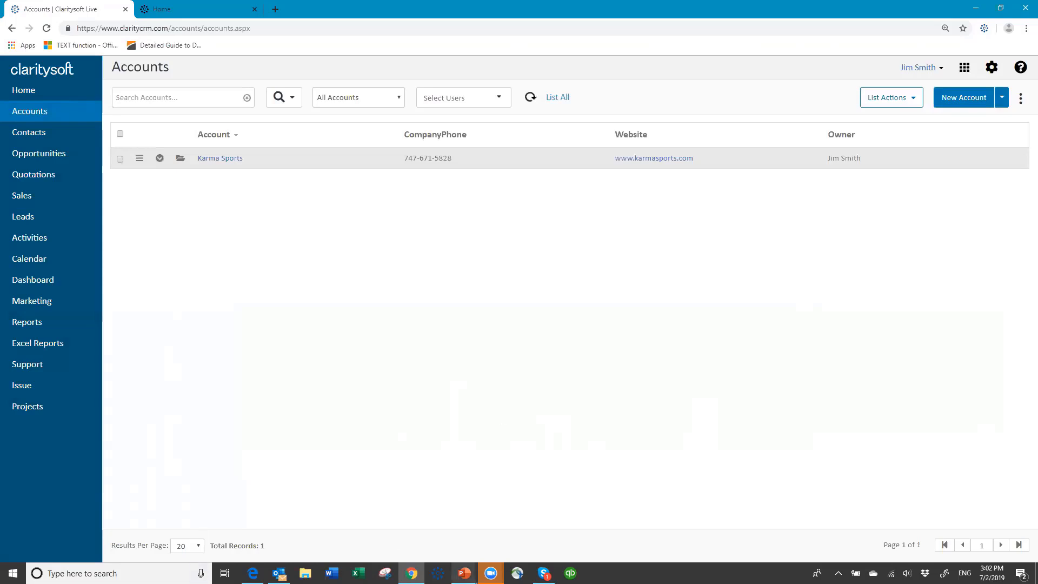
# - Bring up the PowerPoint slide show and advance to the 'Thank You for Attending!' slide
pyautogui.moveTo(463, 573)
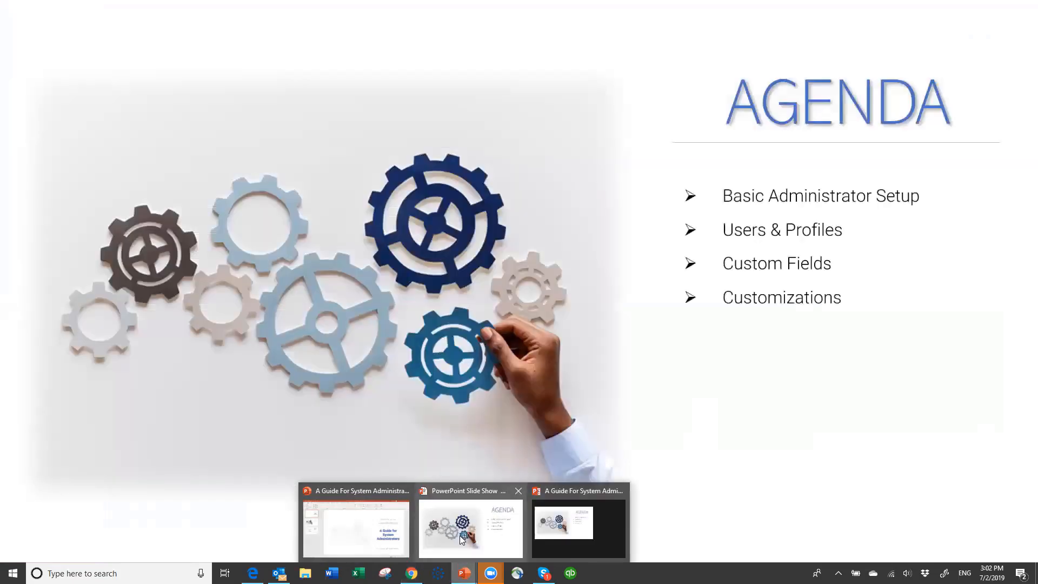
pyautogui.click(460, 535)
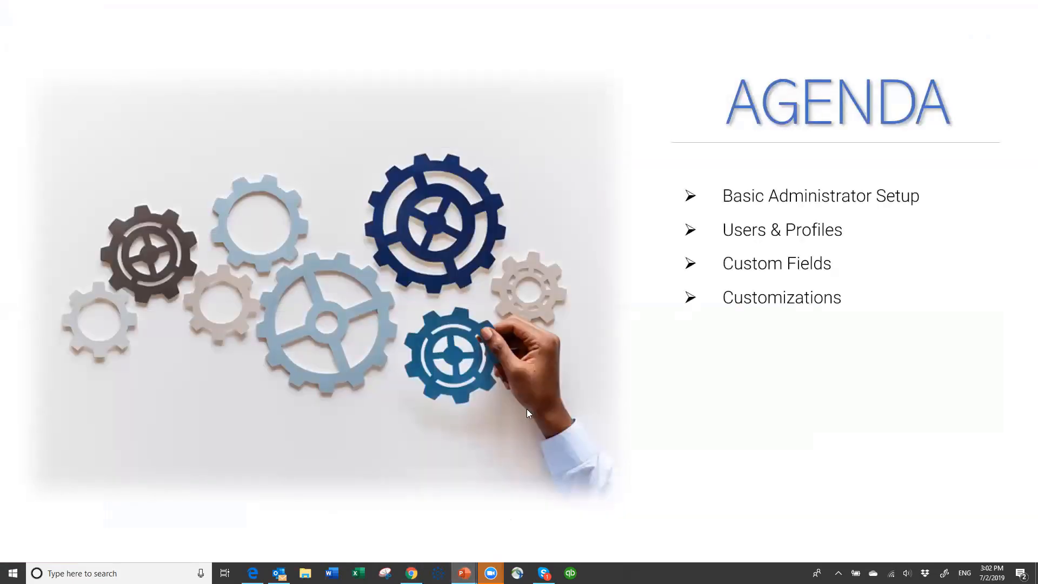
pyautogui.click(596, 398)
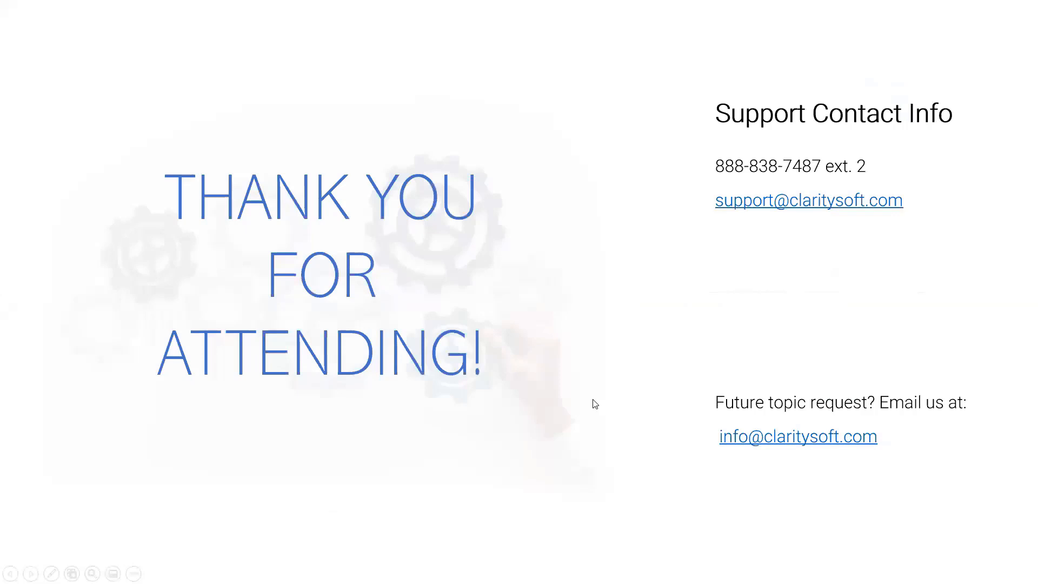